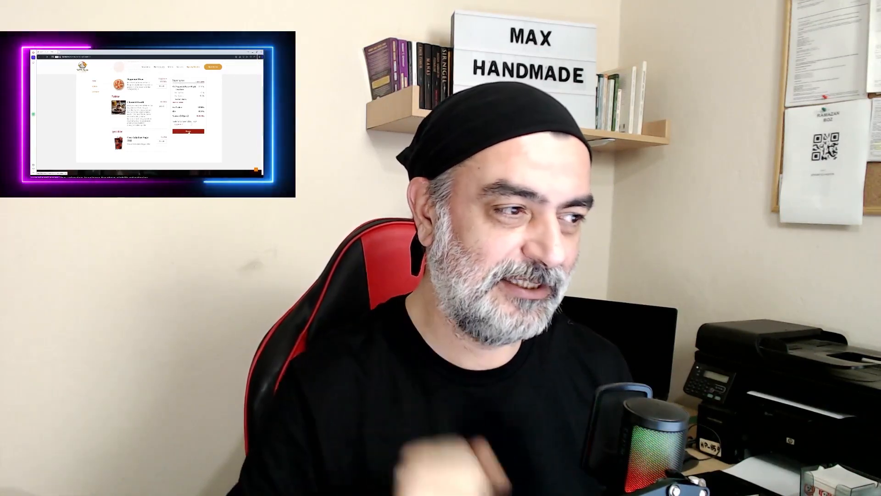
Proceed from the cart past the account step to checkout and select credit card payment
click(189, 132)
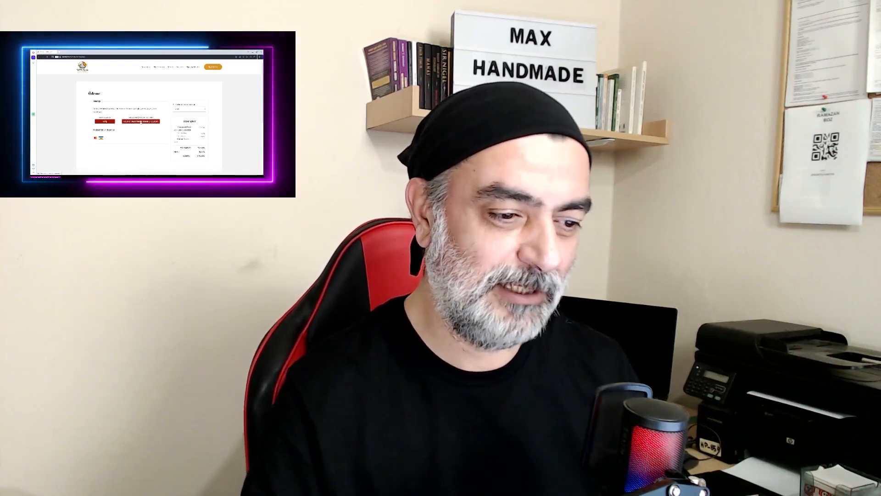
click(141, 122)
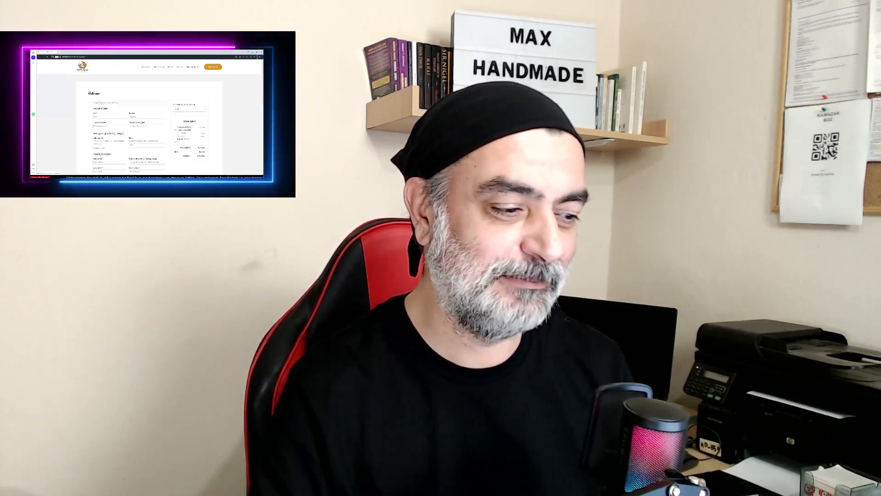
scroll(147, 119, down, 3)
scroll(128, 126, down, 3)
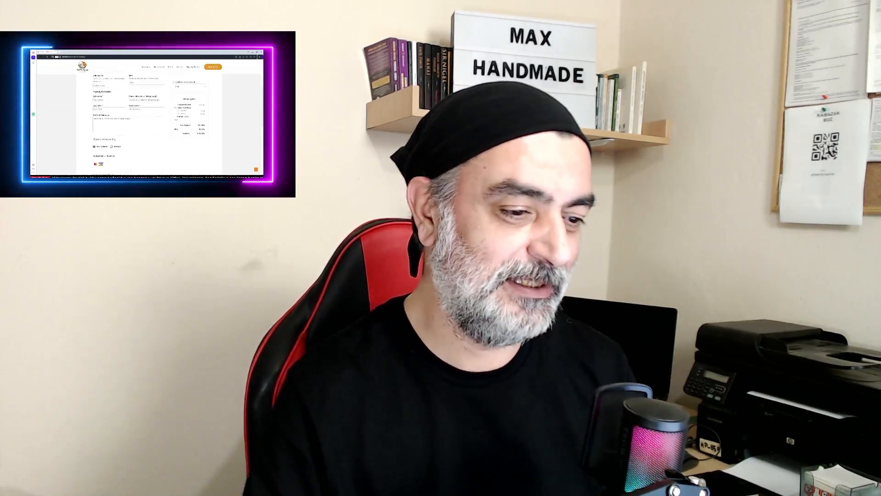
click(111, 124)
scroll(128, 124, down, 1)
scroll(128, 124, down, 5)
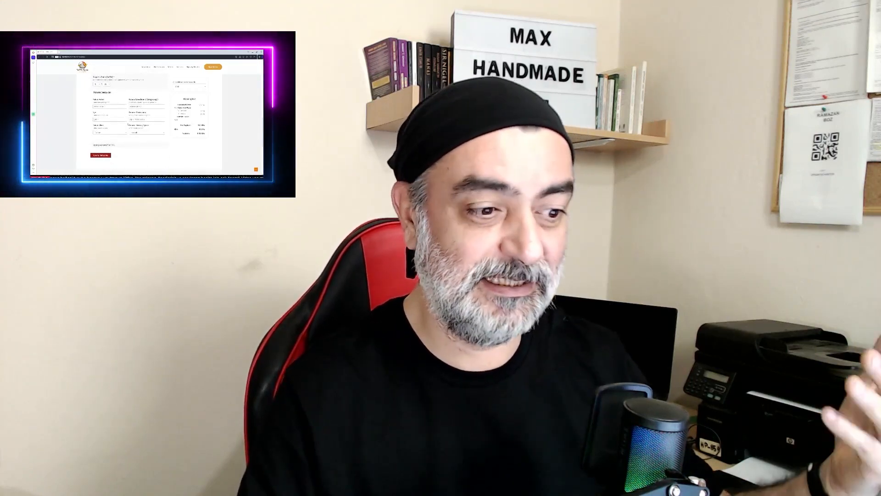
scroll(147, 120, up, 3)
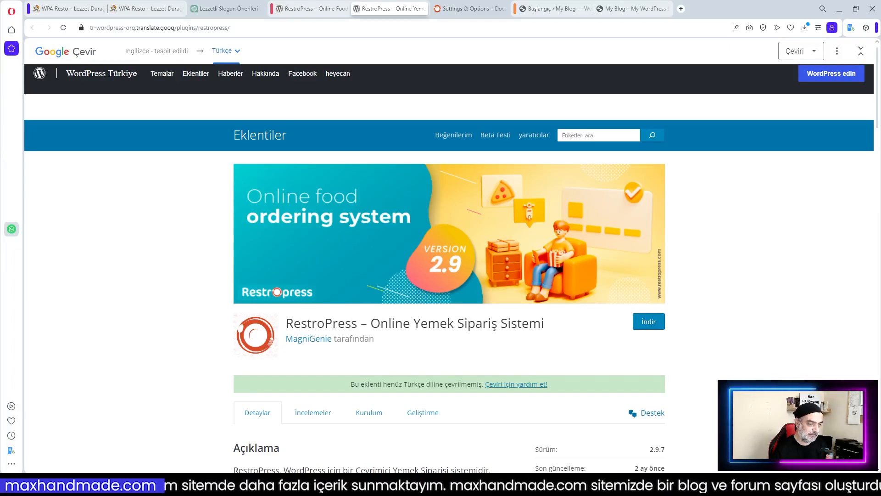
click(307, 9)
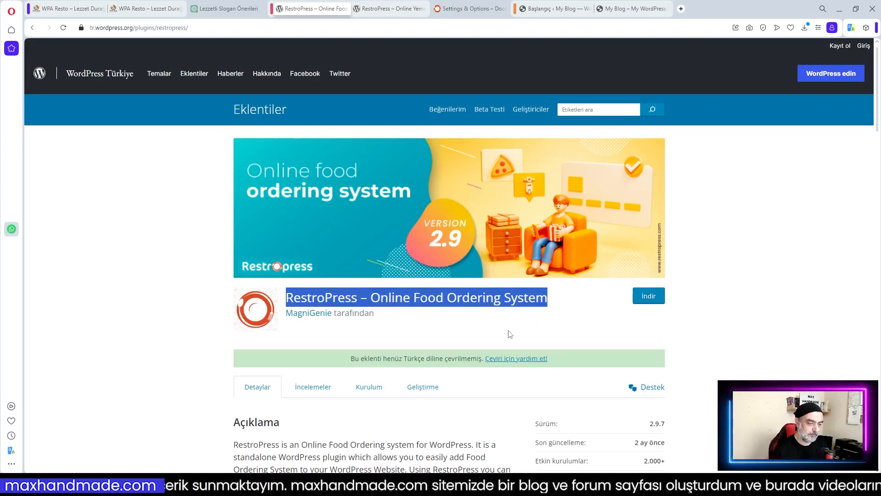
key(ctrl+Tab)
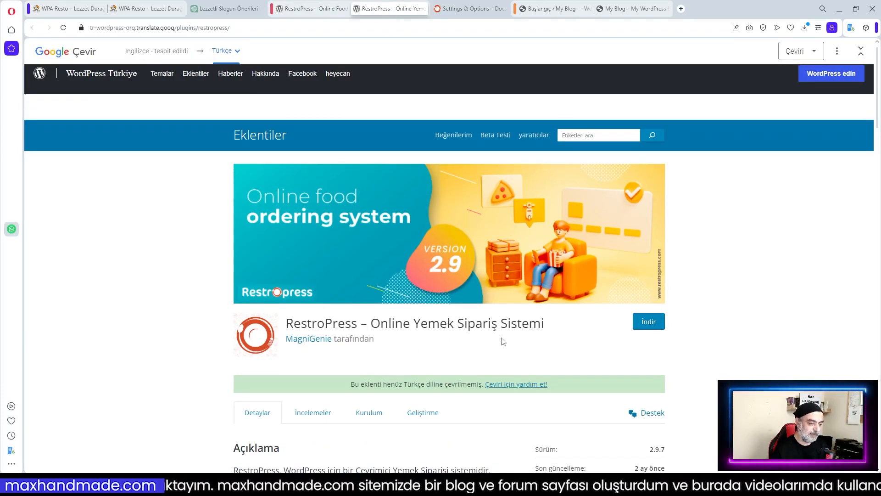
scroll(565, 350, down, 3)
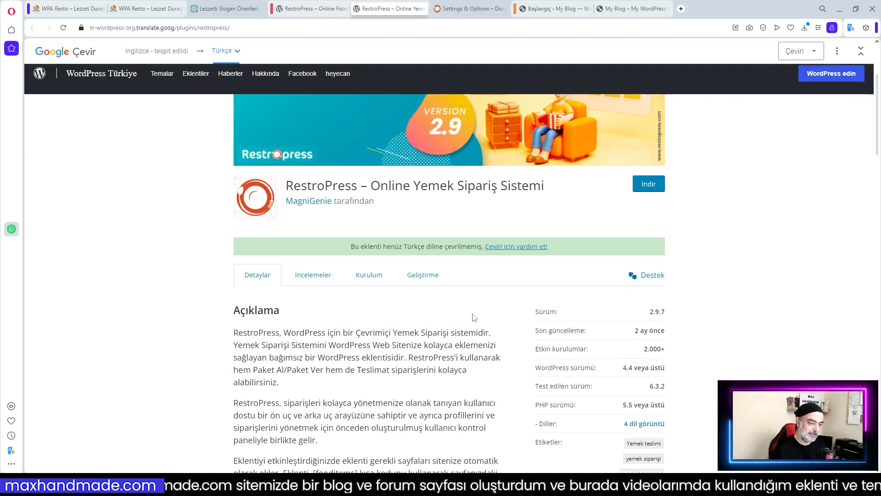
scroll(474, 316, down, 3)
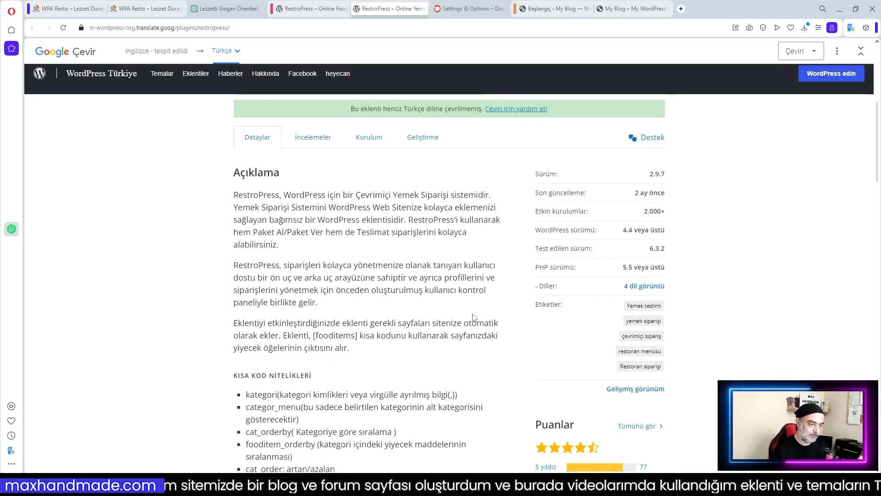
scroll(415, 312, down, 3)
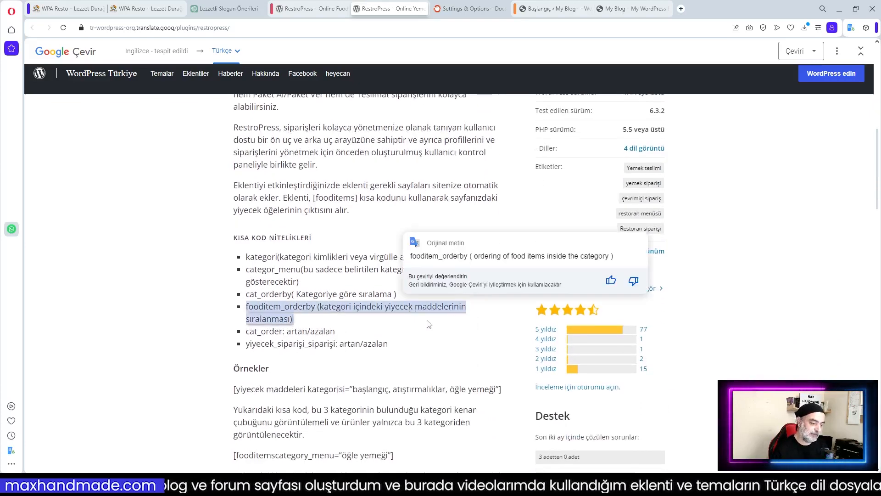
scroll(693, 348, down, 3)
scroll(710, 353, down, 3)
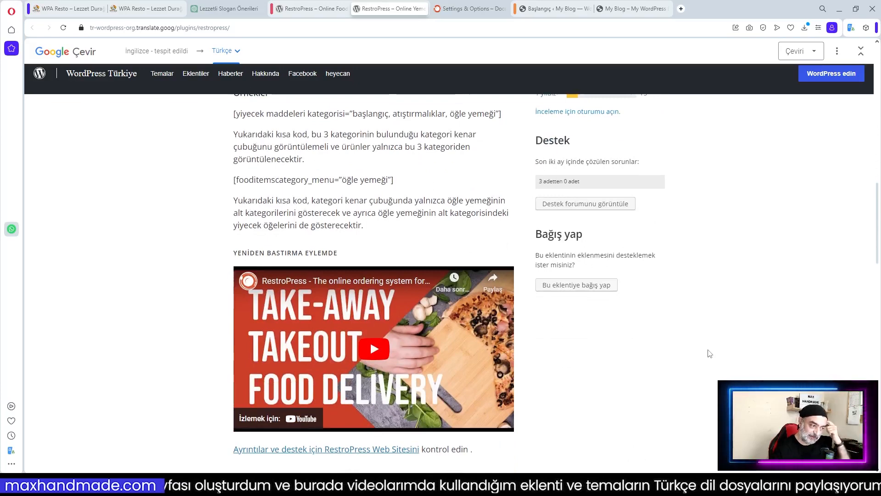
scroll(709, 353, down, 2)
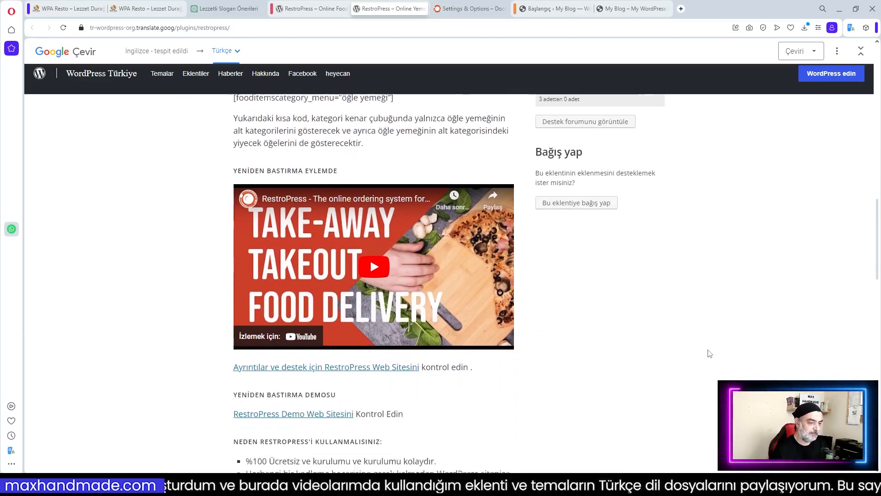
scroll(661, 342, down, 2)
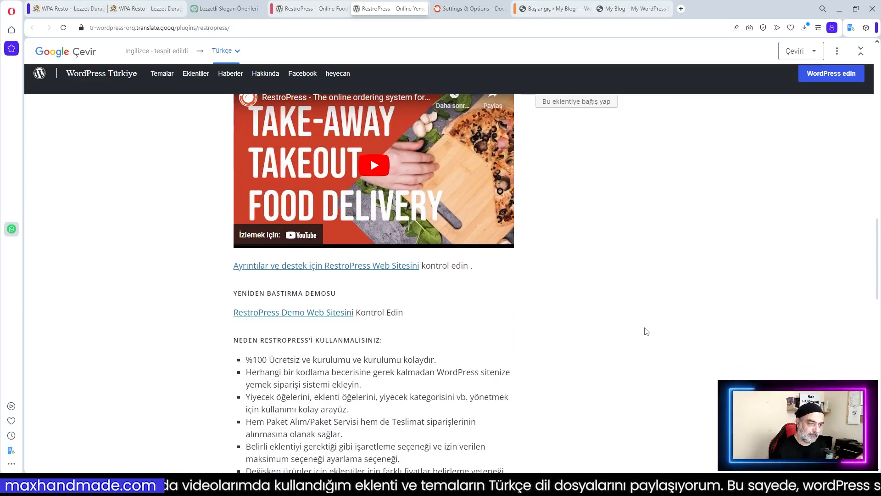
scroll(643, 331, down, 3)
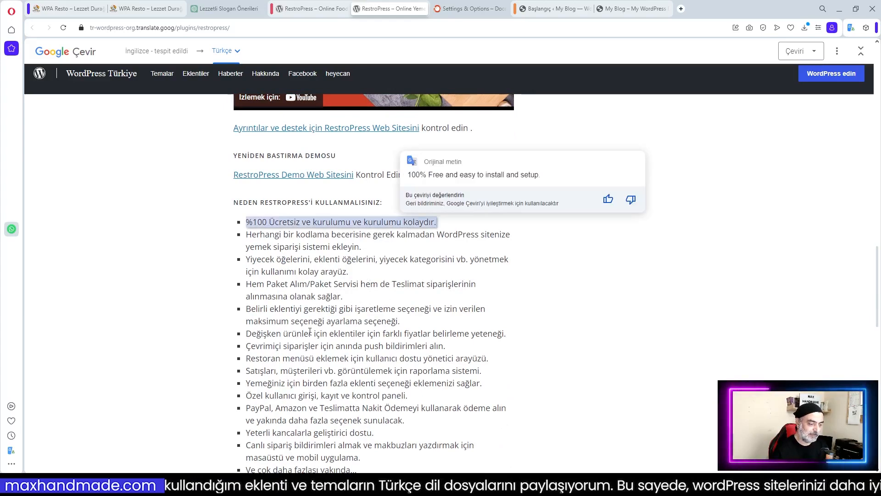
scroll(523, 329, down, 5)
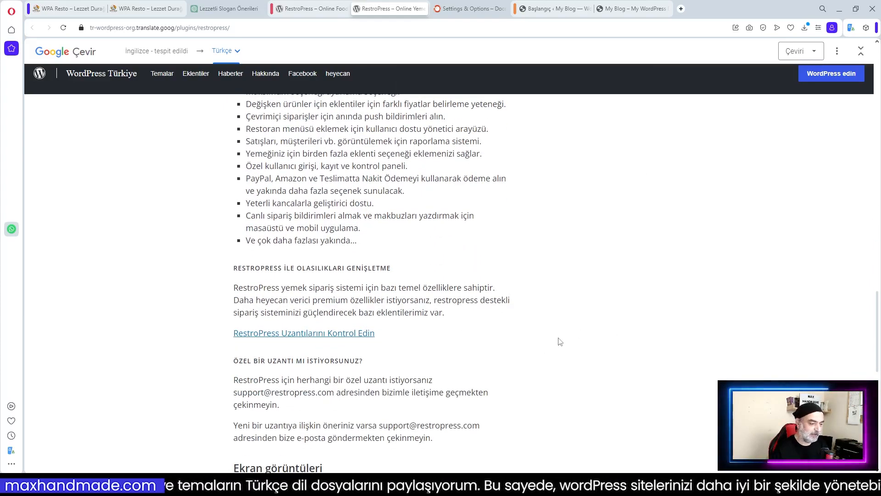
scroll(507, 334, down, 2)
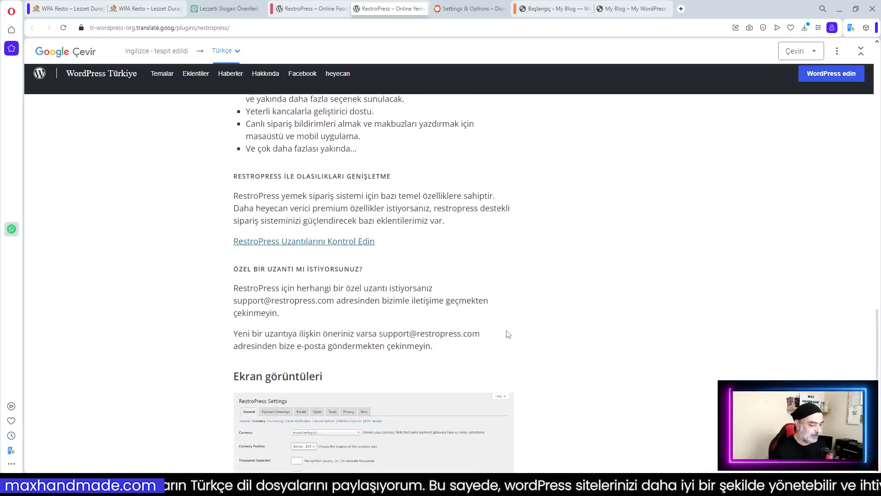
scroll(508, 334, down, 3)
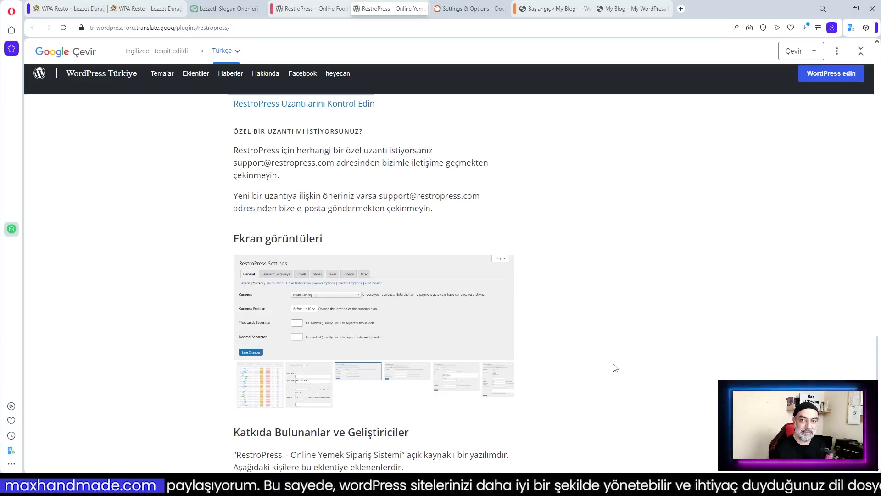
scroll(614, 367, down, 3)
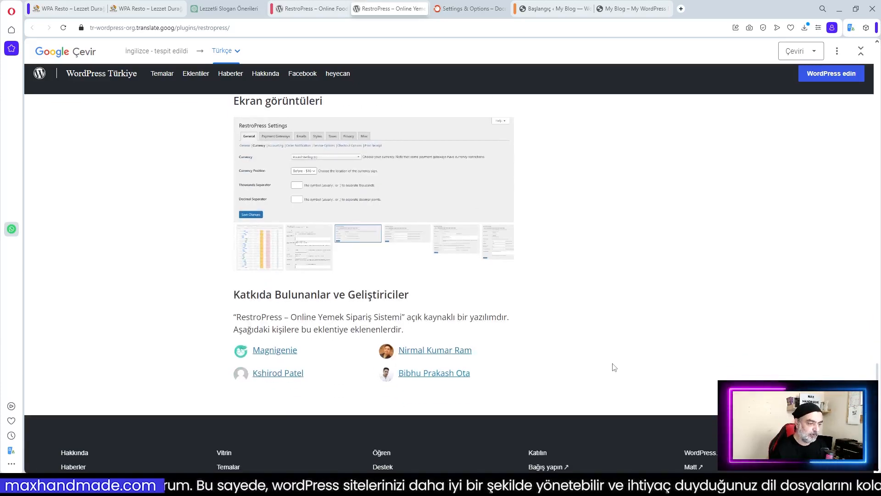
click(412, 240)
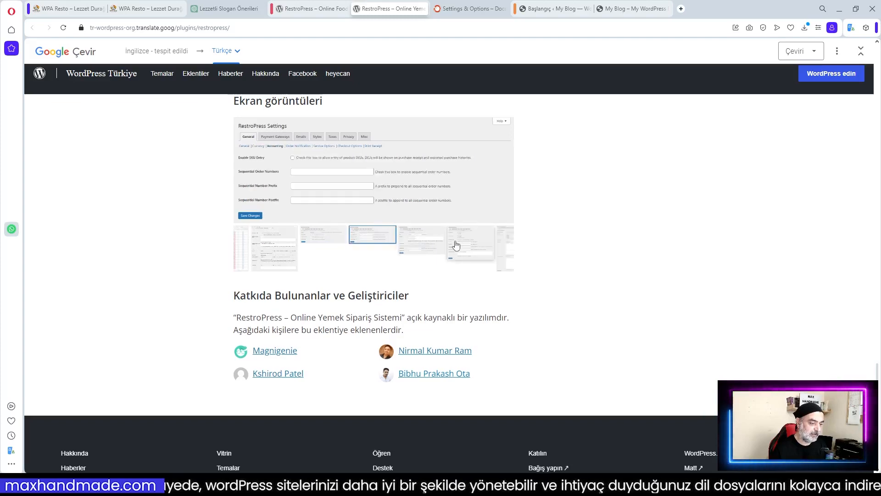
scroll(593, 353, up, 3)
scroll(593, 353, down, 2)
scroll(593, 353, up, 6)
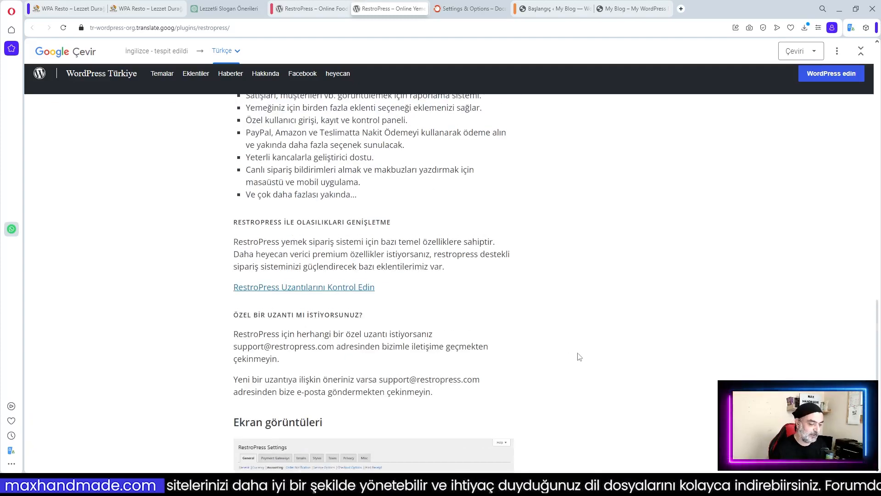
scroll(532, 345, up, 15)
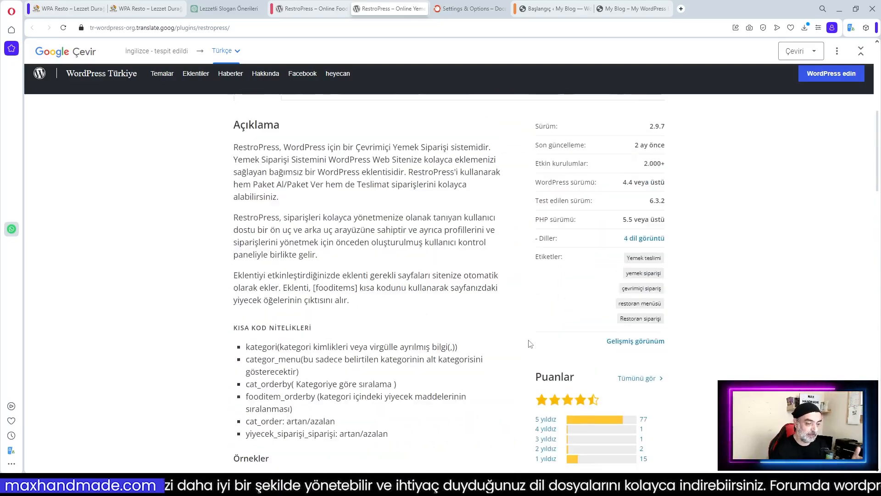
scroll(528, 343, up, 3)
scroll(528, 343, down, 3)
scroll(488, 338, up, 3)
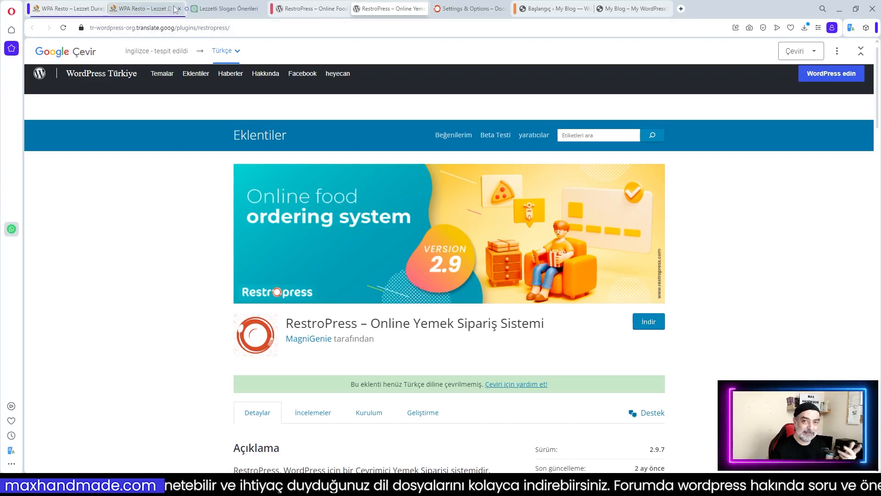
View the WPA Resto homepage's pizza menu, then right-click the Lezzet Durağı hero image
click(146, 8)
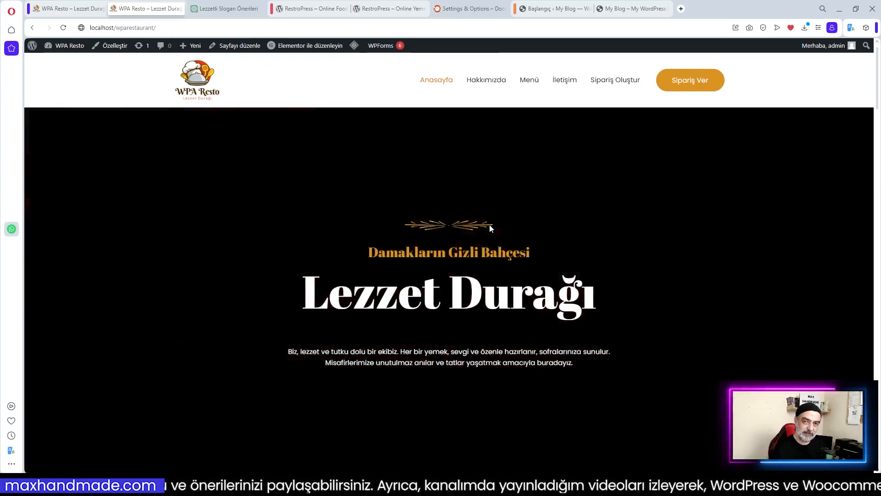
scroll(489, 224, down, 1)
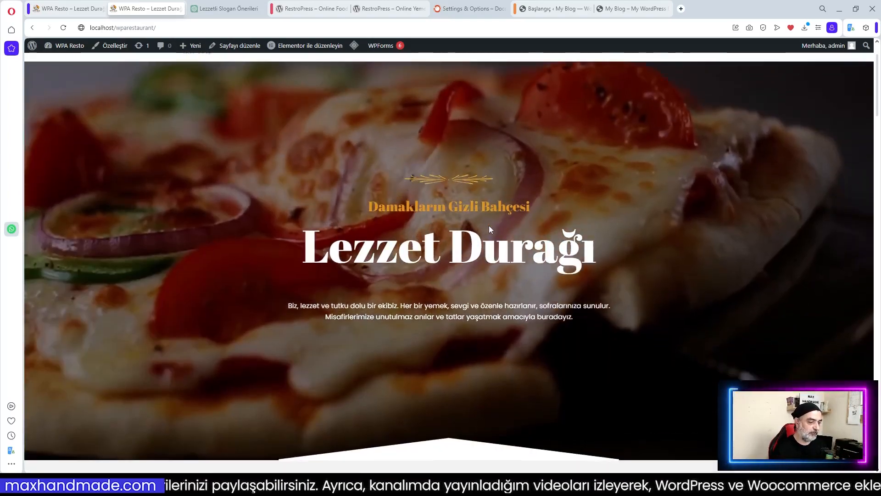
scroll(490, 226, up, 1)
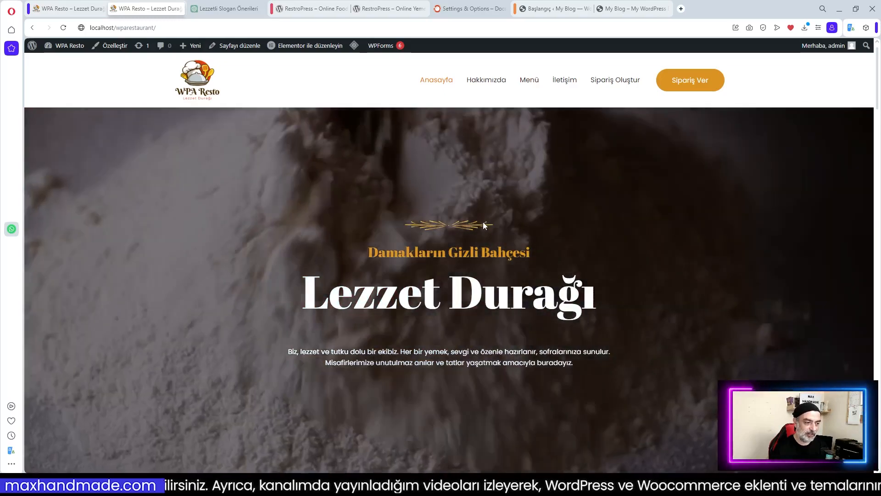
scroll(499, 220, down, 10)
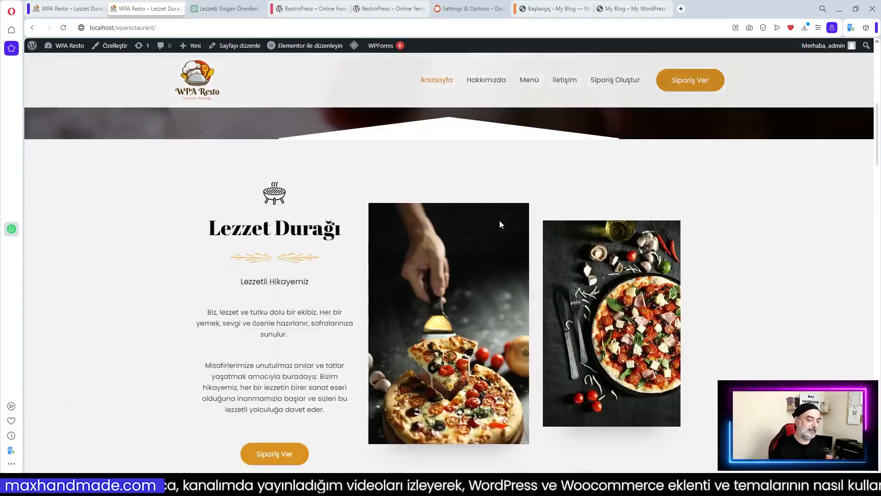
scroll(626, 263, down, 12)
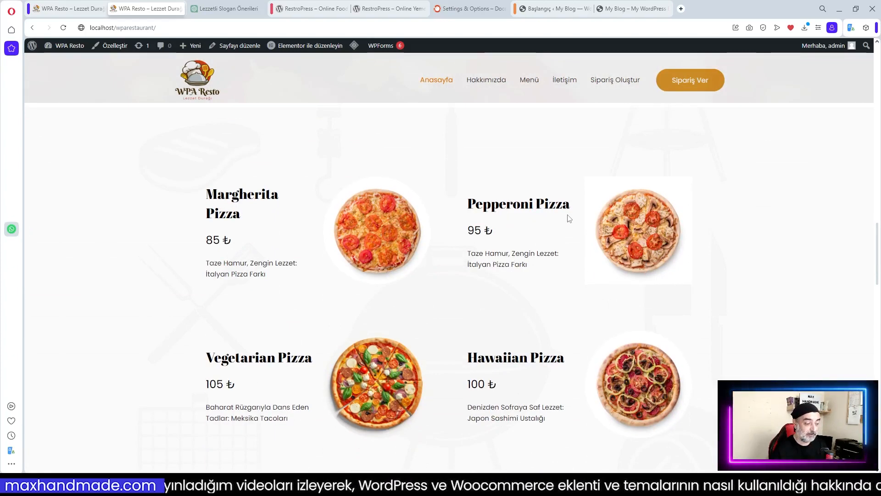
scroll(568, 216, down, 3)
scroll(508, 227, up, 3)
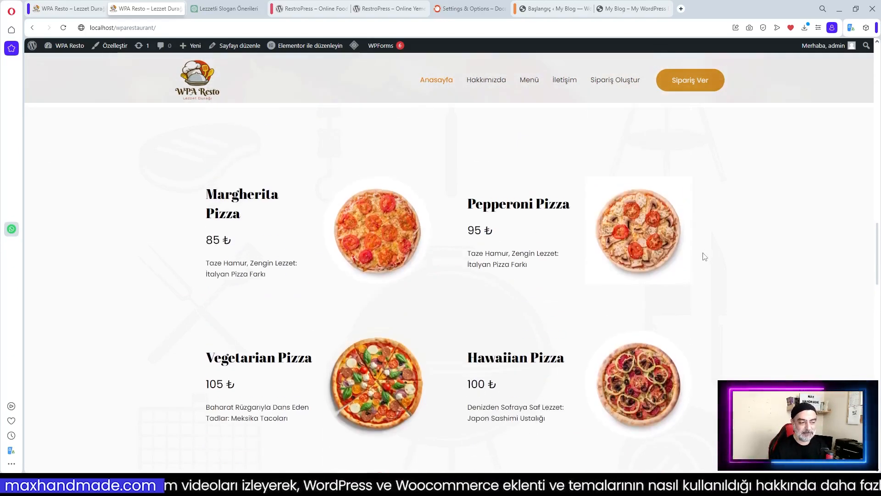
scroll(576, 275, down, 6)
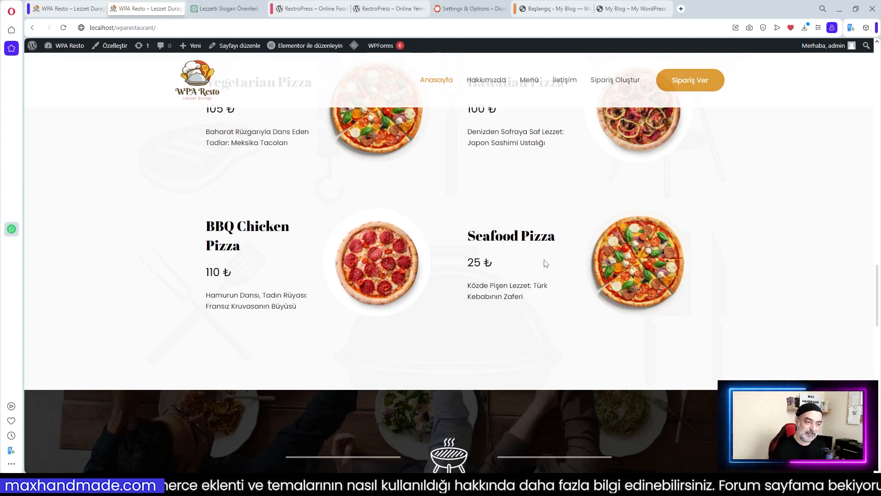
scroll(543, 262, down, 9)
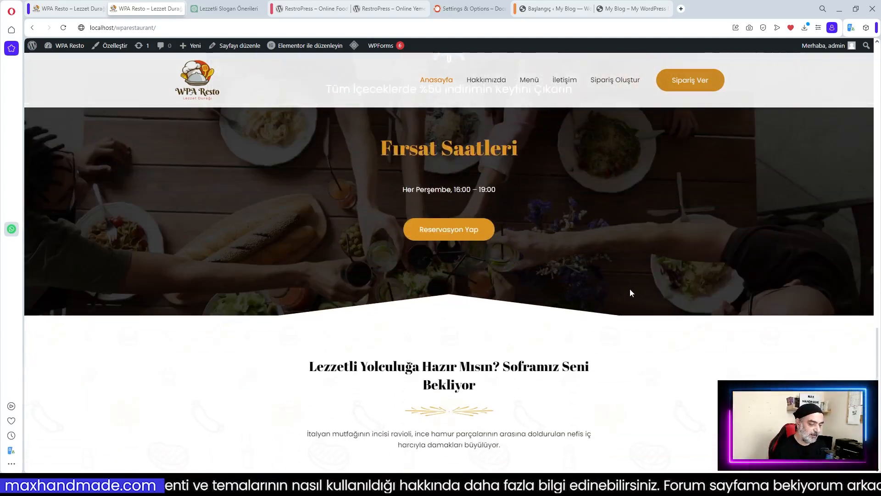
scroll(563, 276, up, 10)
scroll(562, 277, up, 15)
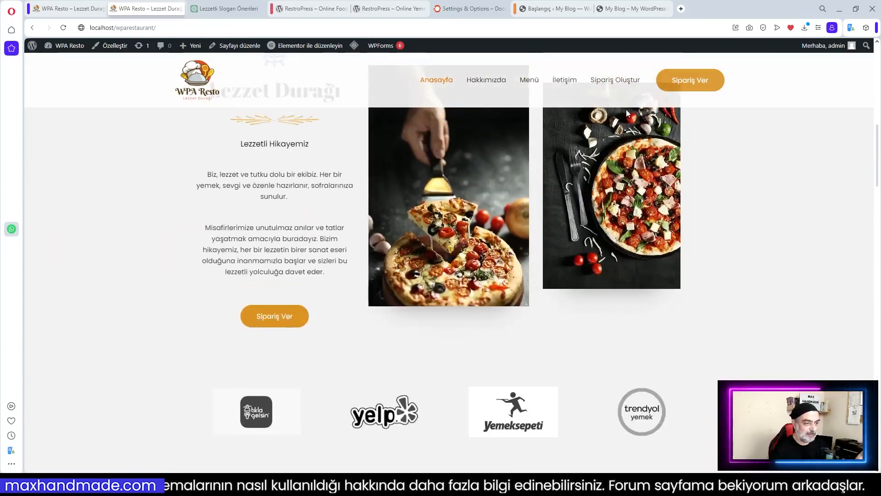
scroll(630, 129, up, 6)
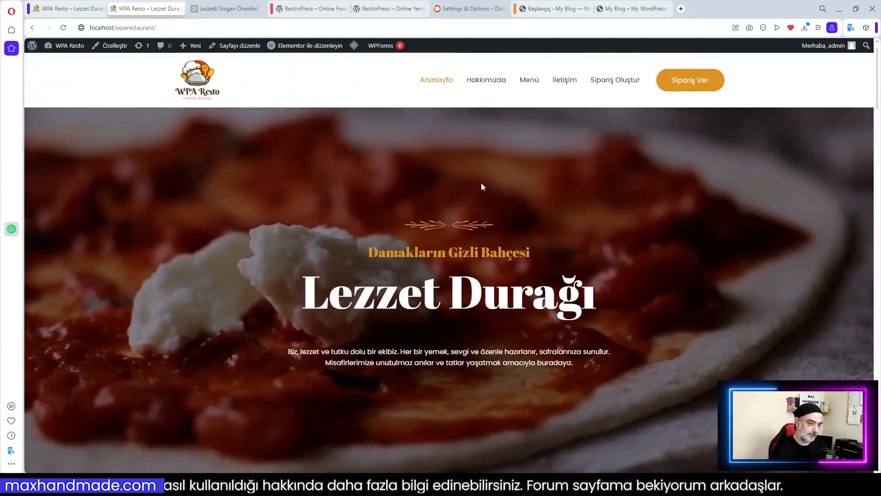
right_click(420, 126)
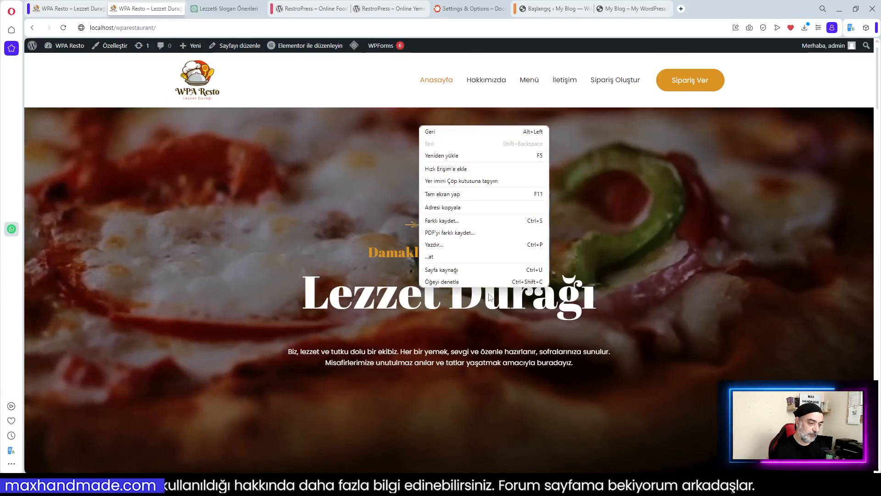
Inspect the homepage at phone width and toggle its mobile navigation menu open and closed
click(461, 281)
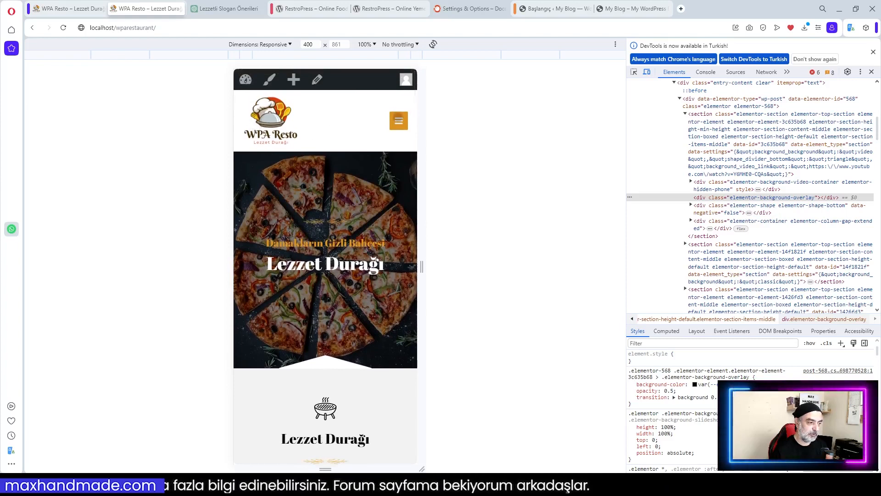
click(398, 121)
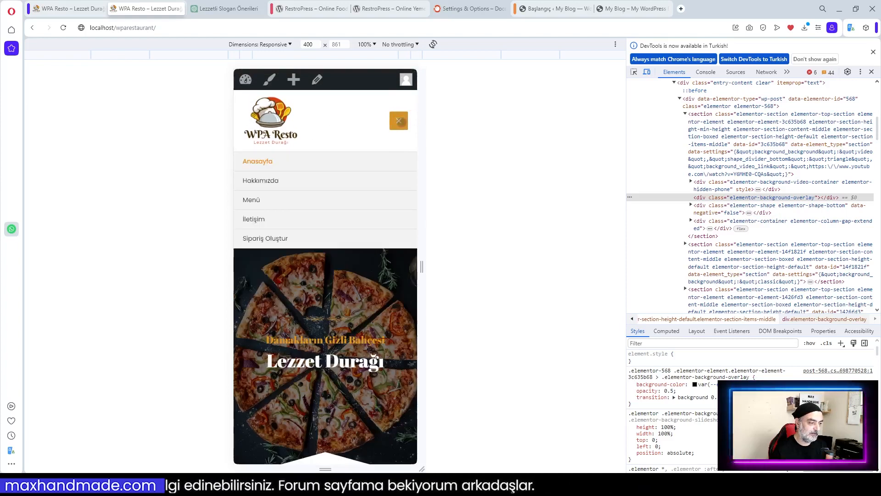
click(402, 126)
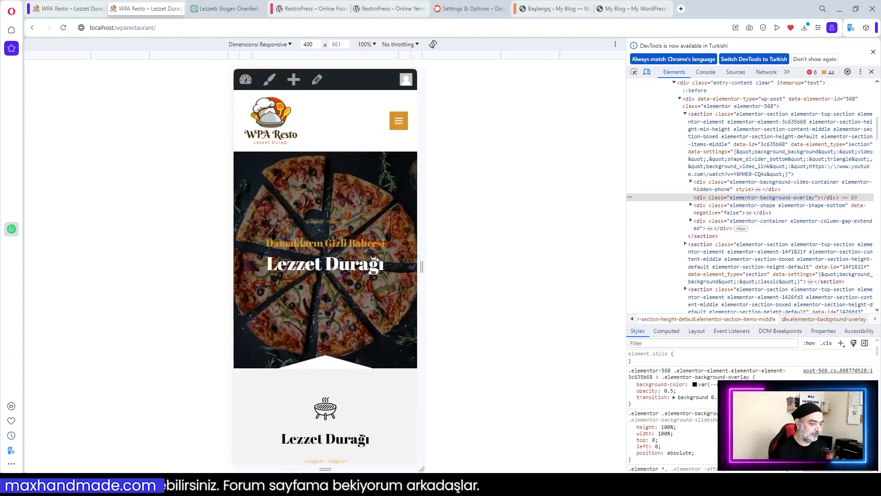
scroll(403, 127, down, 15)
scroll(370, 256, down, 10)
scroll(370, 257, up, 8)
scroll(370, 256, up, 10)
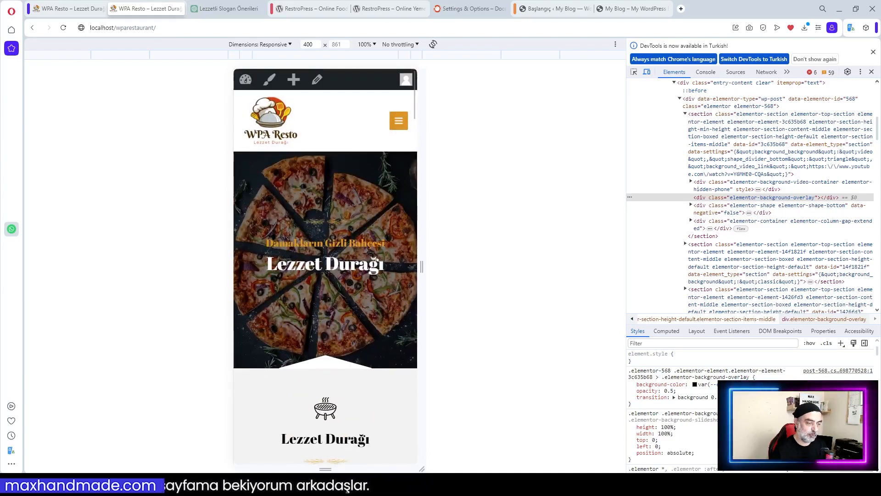
Reopen the mobile menu, dismiss the DevTools language notice, and return to desktop view
click(399, 120)
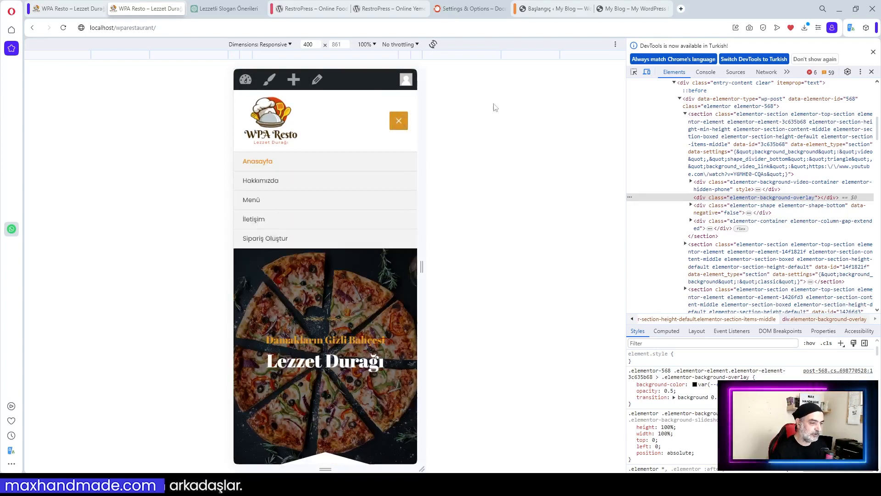
click(873, 51)
key(F12)
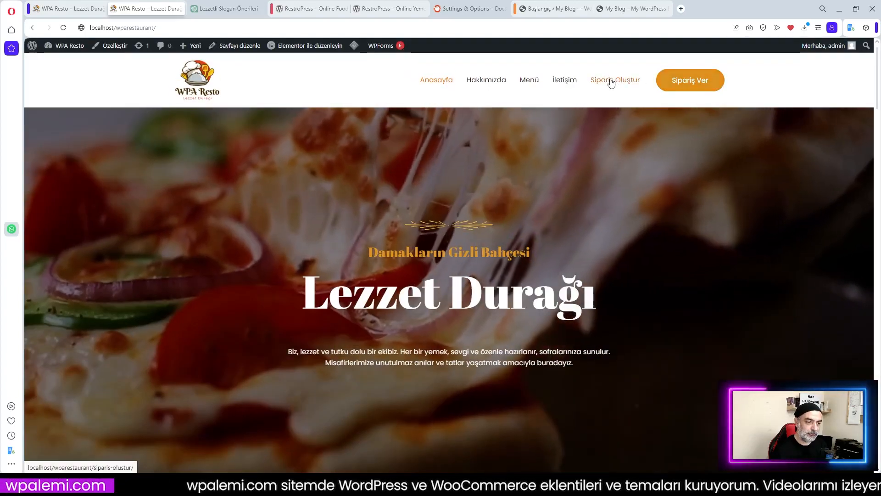
Go to the Sipariş Oluştur ordering page and browse its menu
click(612, 82)
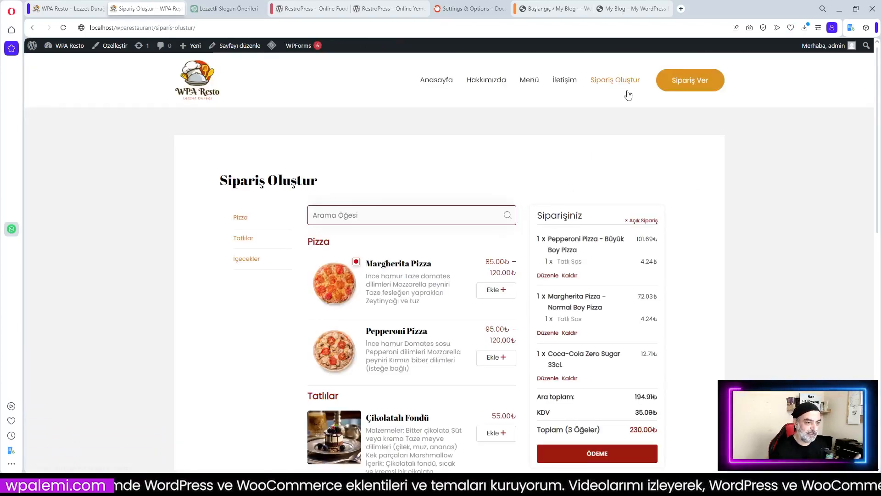
scroll(508, 181, down, 3)
scroll(518, 298, up, 2)
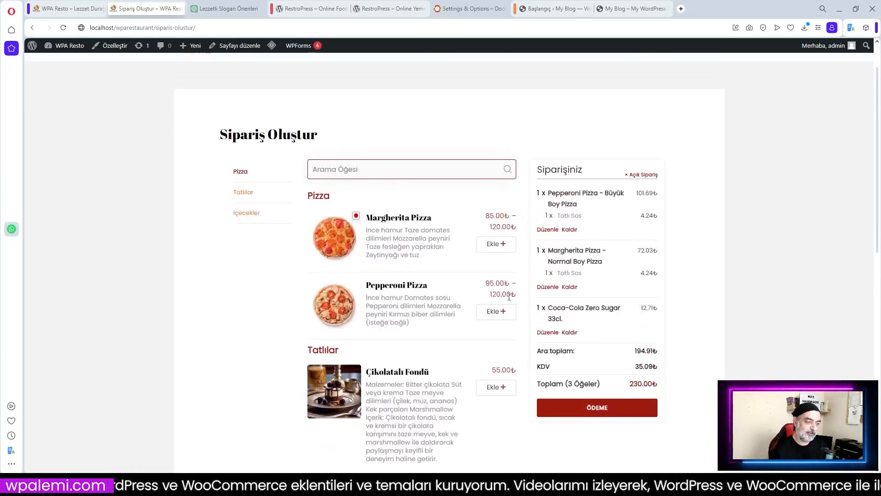
scroll(518, 299, up, 1)
scroll(427, 305, down, 2)
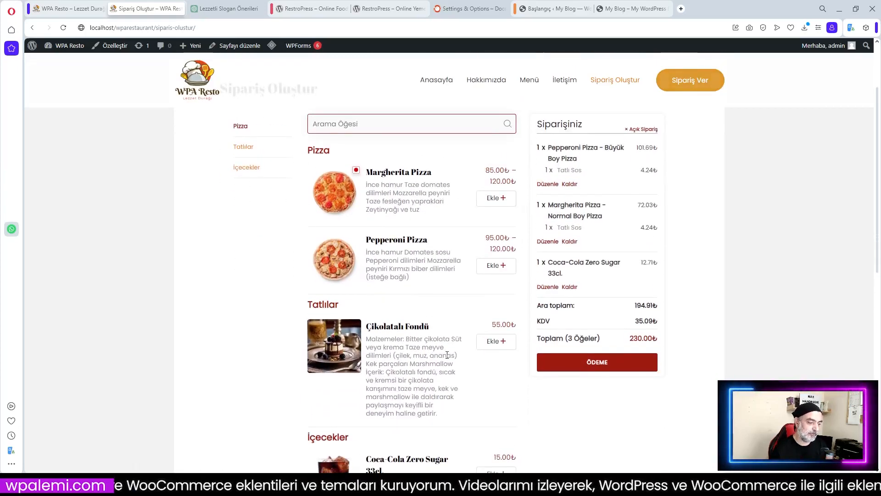
scroll(441, 358, down, 3)
scroll(441, 363, up, 3)
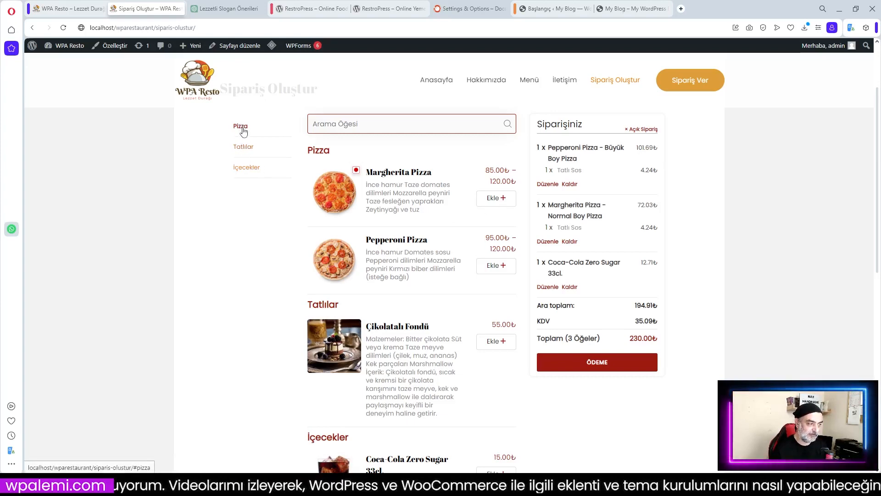
Jump to the İçecekler section of the menu via the sidebar
click(243, 172)
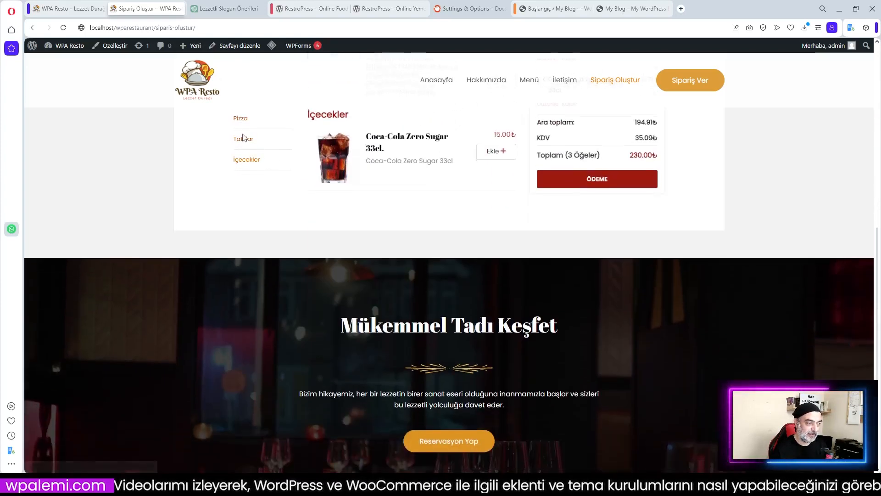
scroll(431, 265, up, 5)
scroll(432, 265, up, 3)
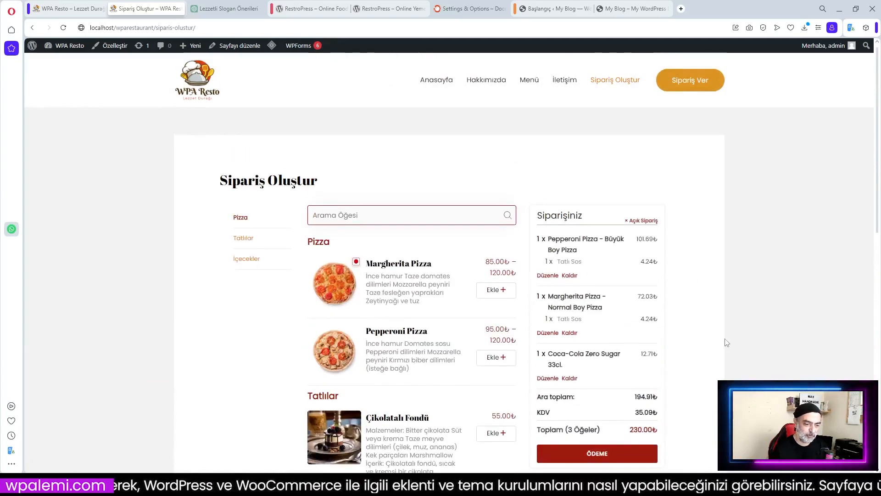
scroll(610, 266, down, 1)
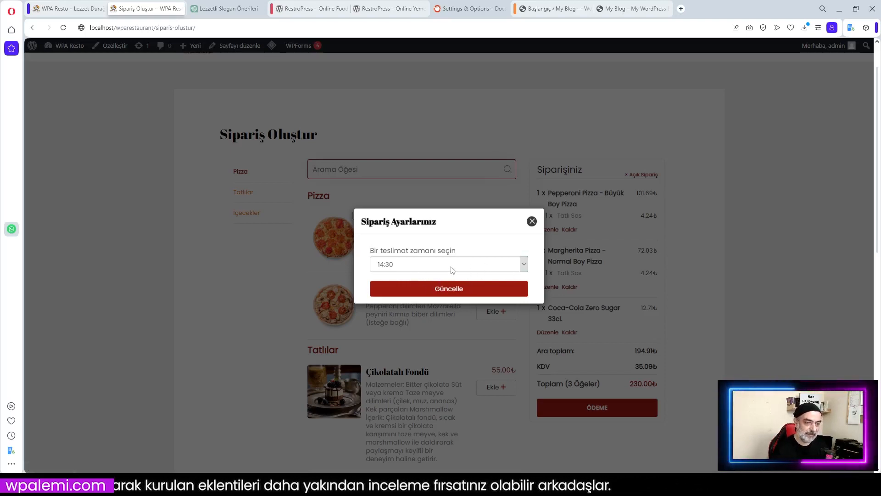
Confirm the 14:30 delivery time with Güncelle
click(445, 293)
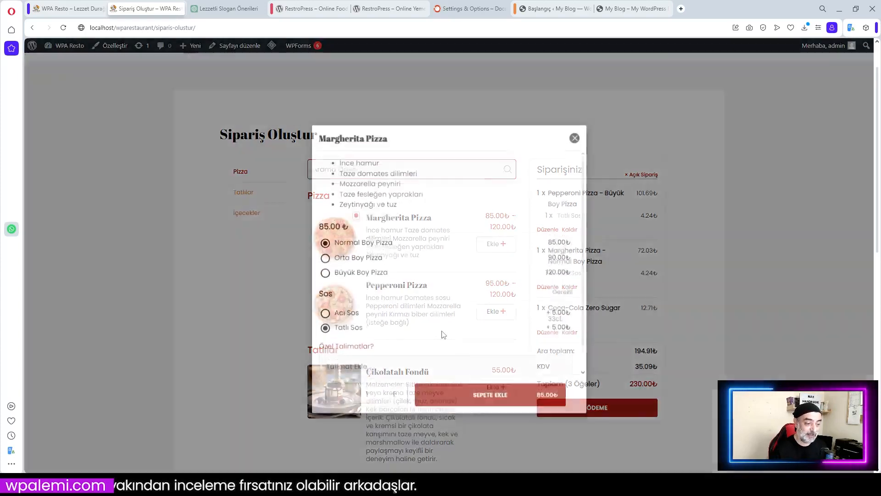
scroll(396, 218, up, 1)
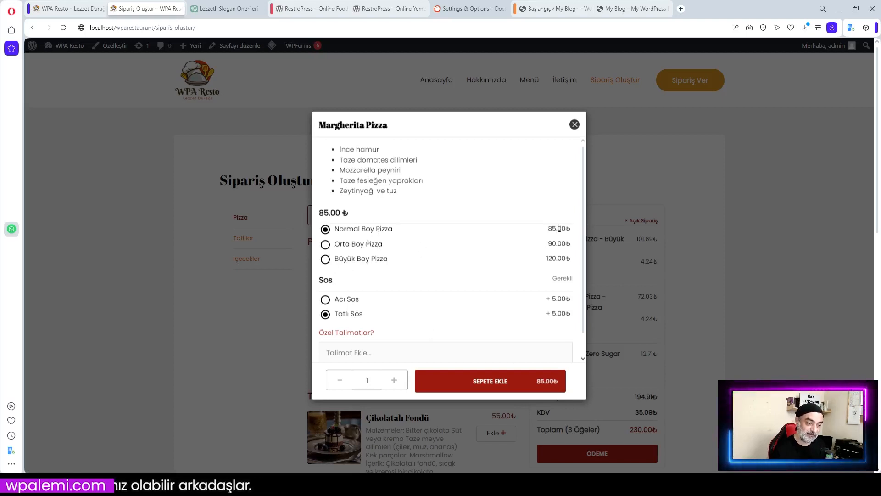
scroll(403, 311, down, 1)
Pick Tatlı Sos for Margherita Pizza (90.00₺), then close it without adding to cart
click(325, 291)
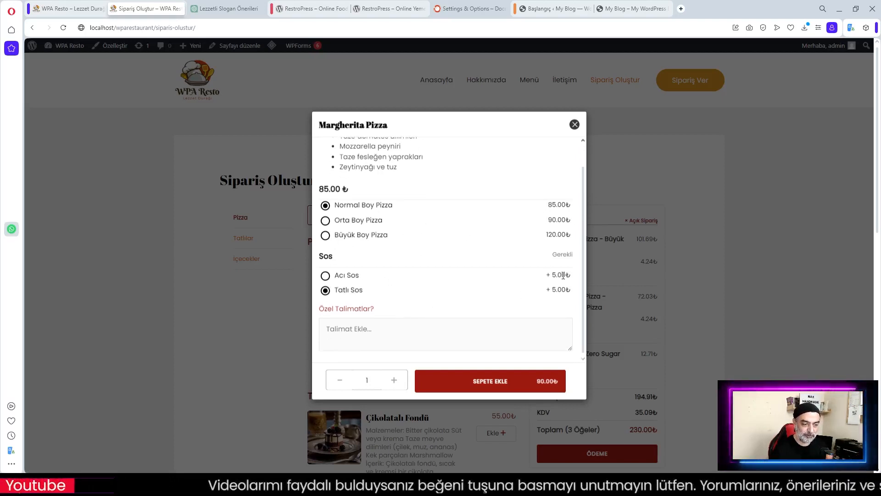
scroll(557, 314, down, 2)
scroll(503, 311, up, 1)
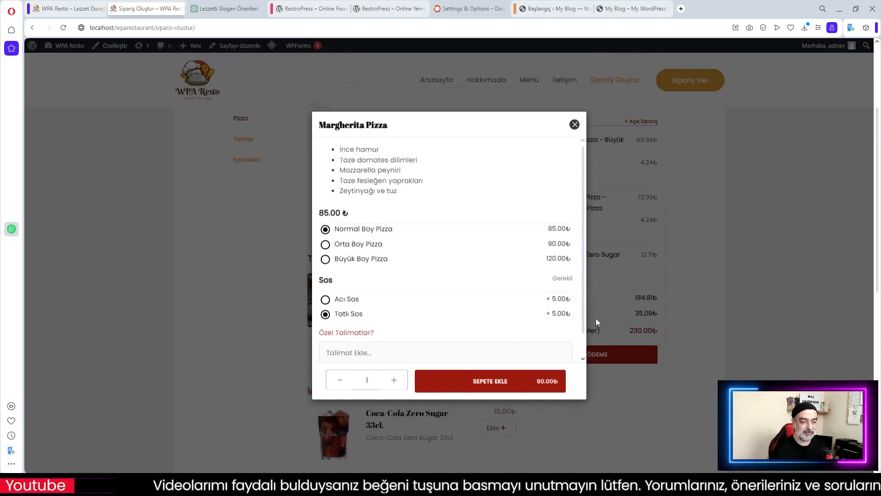
click(575, 126)
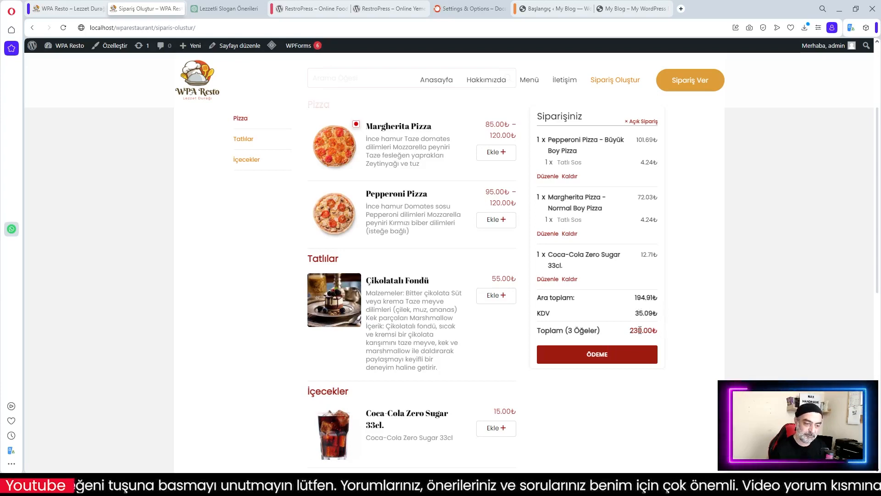
scroll(453, 261, up, 3)
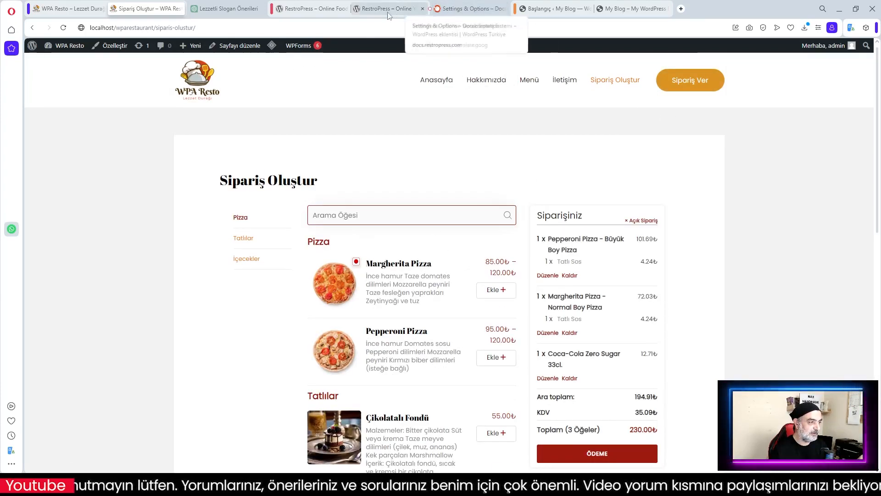
Switch to the RestroPress Settings & Options documentation and scroll through the guide
click(484, 11)
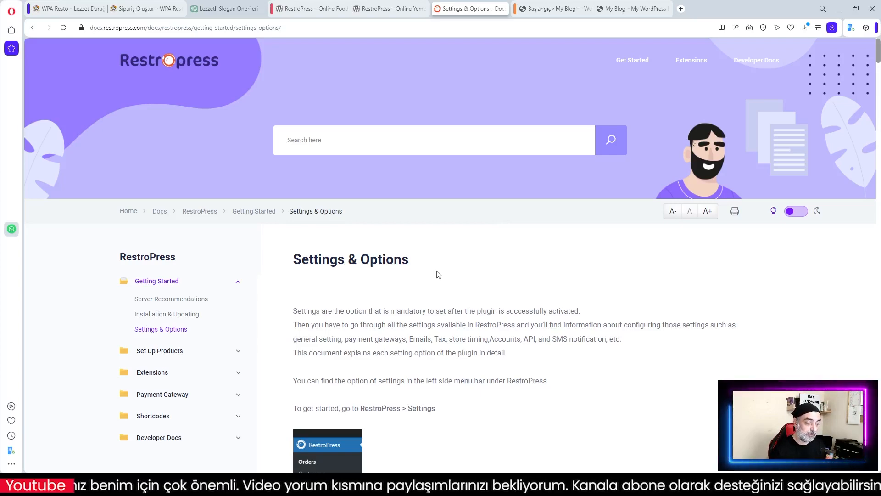
scroll(491, 303, down, 2)
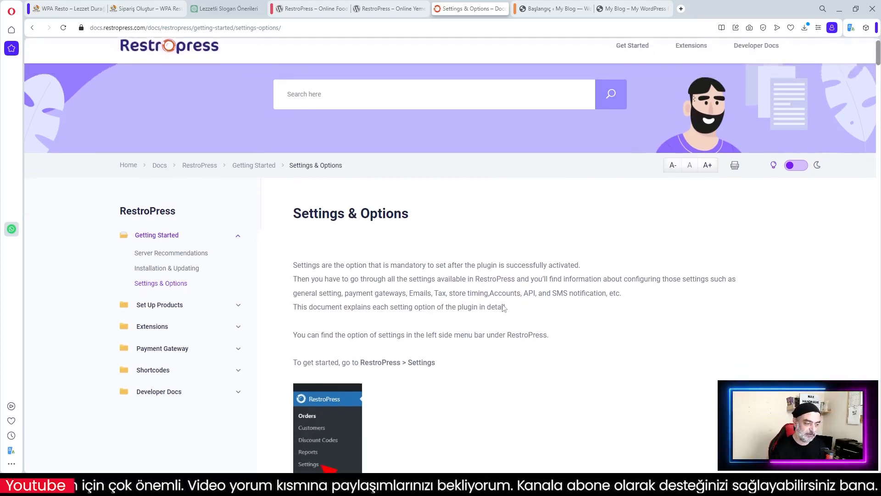
scroll(530, 313, down, 3)
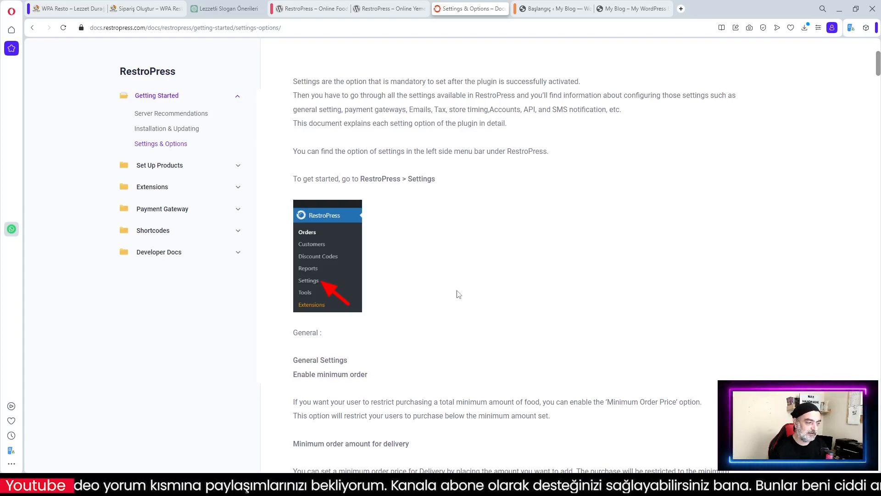
scroll(475, 312, up, 5)
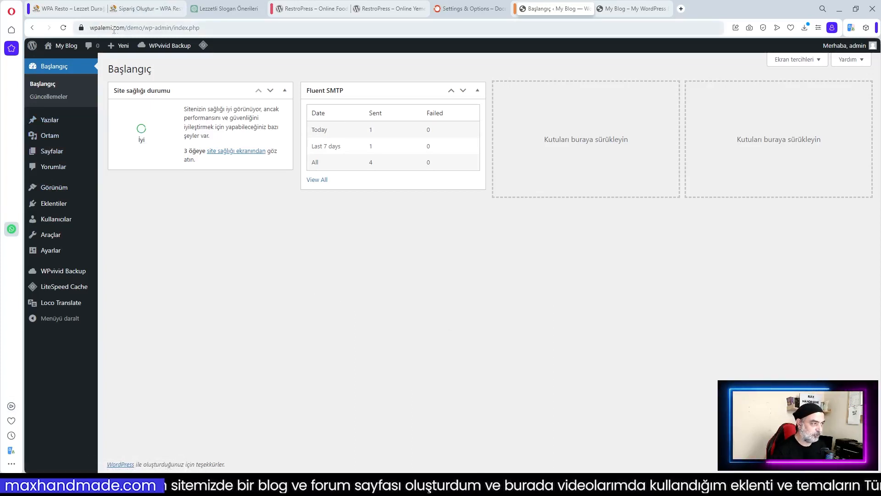
click(138, 29)
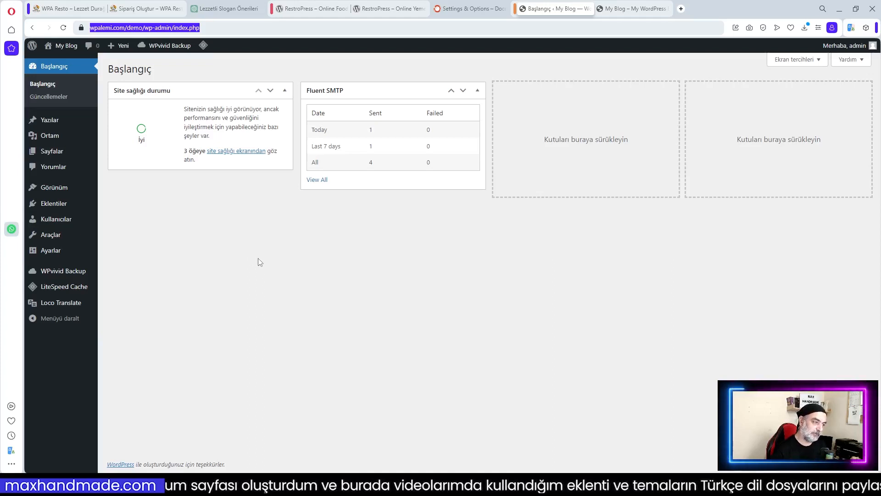
mouse_move(46, 206)
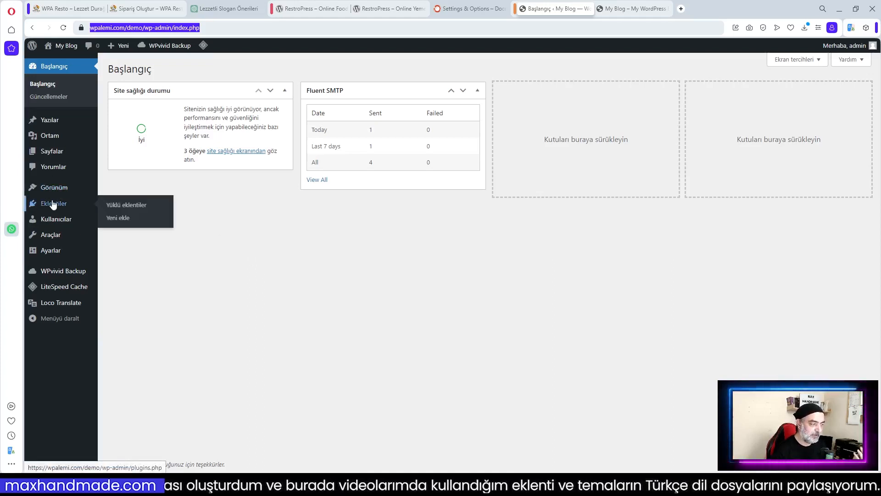
click(119, 207)
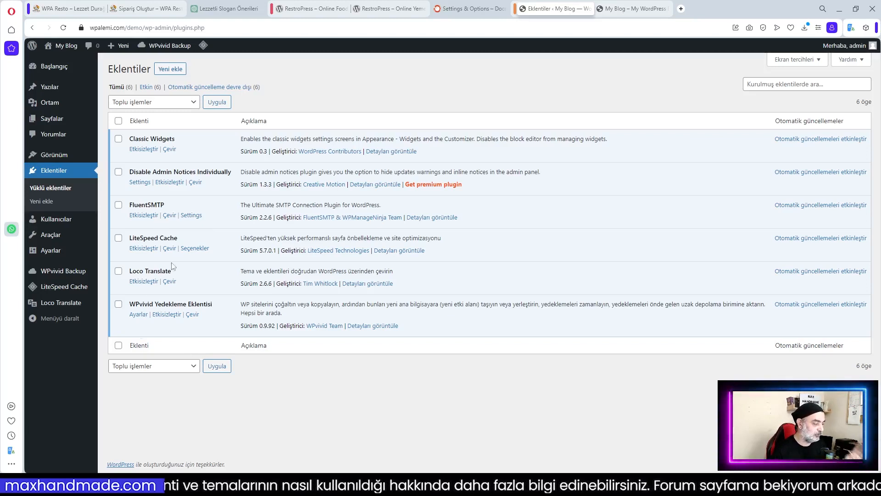
mouse_move(52, 68)
click(112, 70)
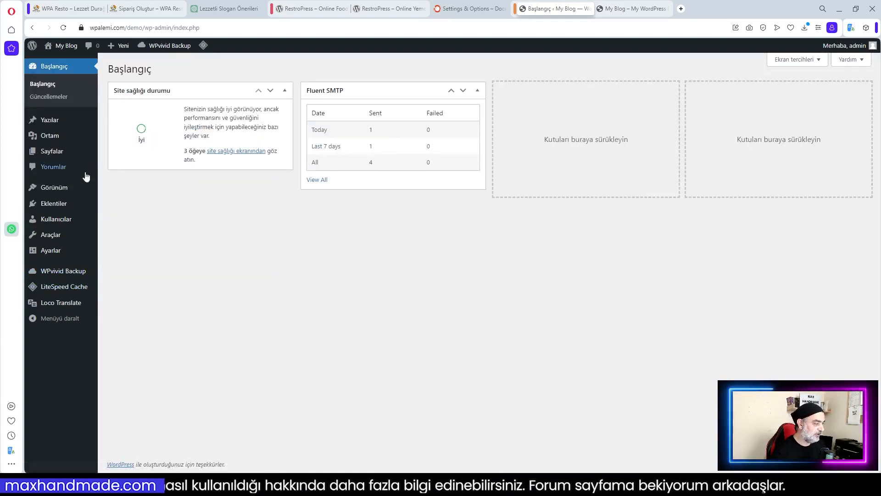
Go from Görünüm > Temalar to Yeni ekle to browse popular themes like Astra
click(60, 192)
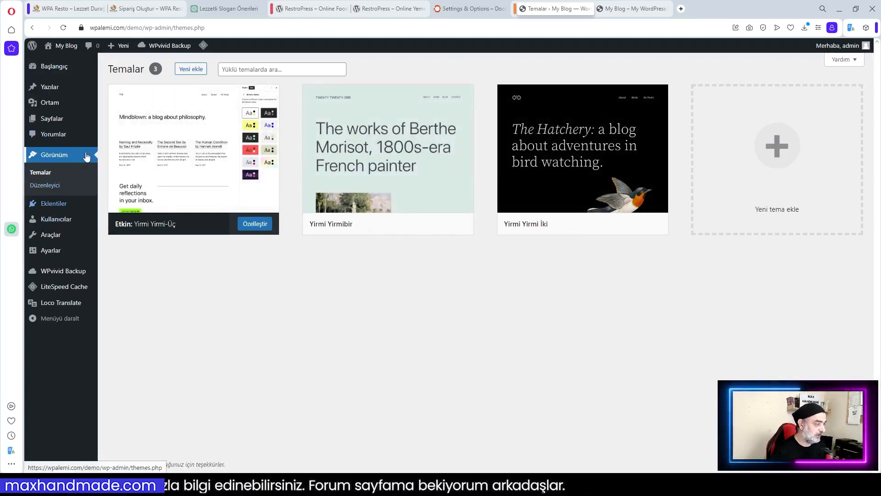
click(51, 67)
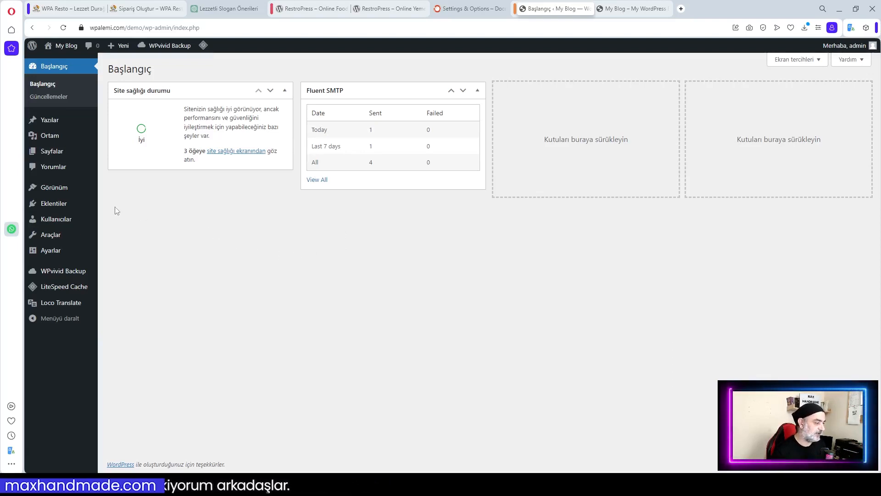
mouse_move(51, 188)
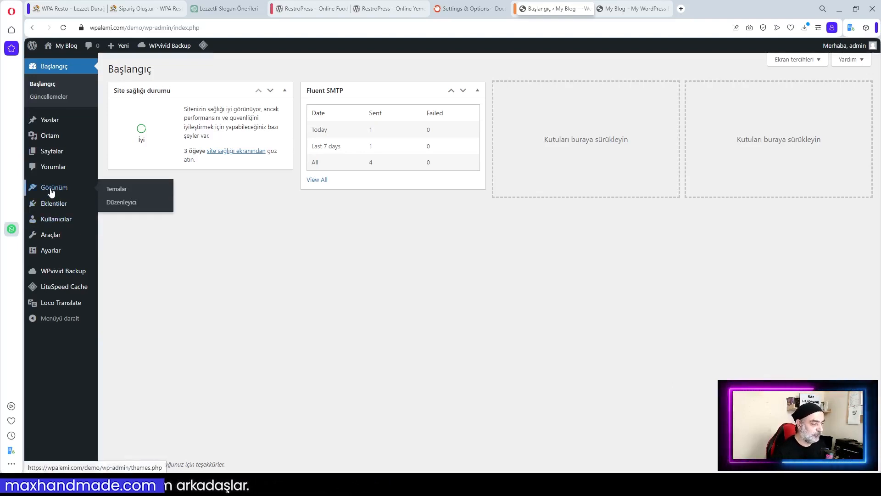
click(127, 193)
click(195, 70)
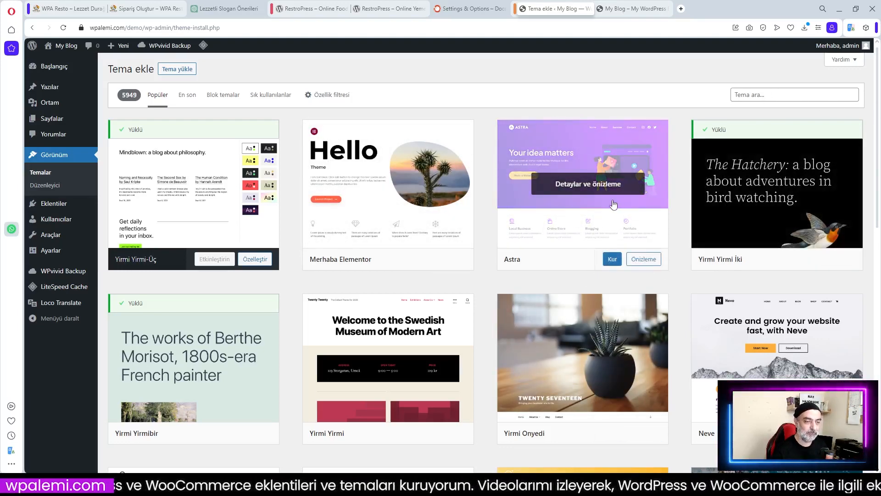
Install and activate Astra 4.4.0, then open Astra > Dashboard
click(613, 259)
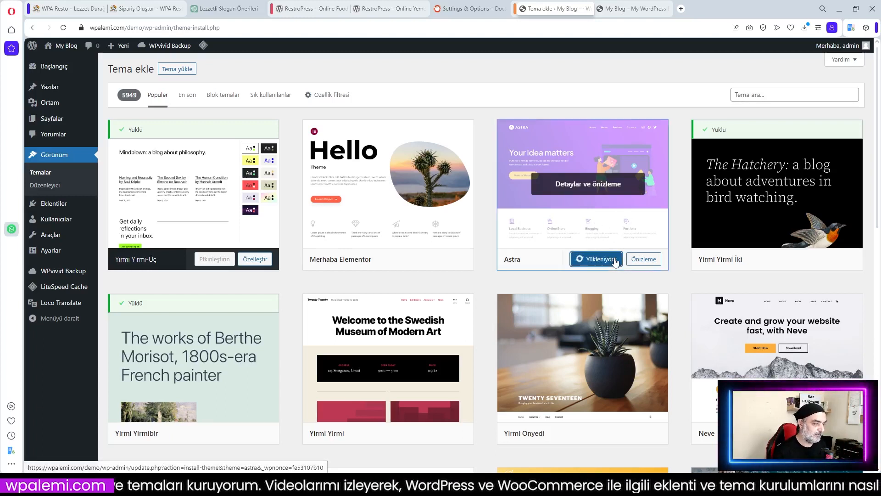
click(598, 258)
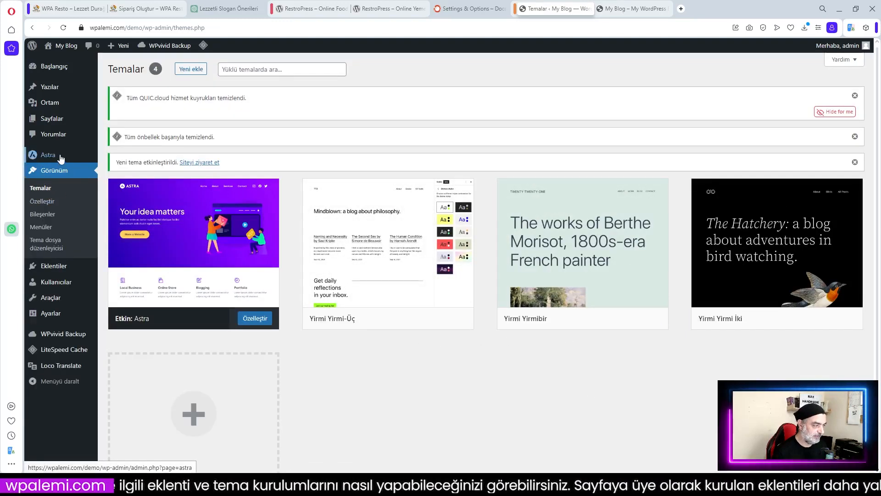
mouse_move(45, 155)
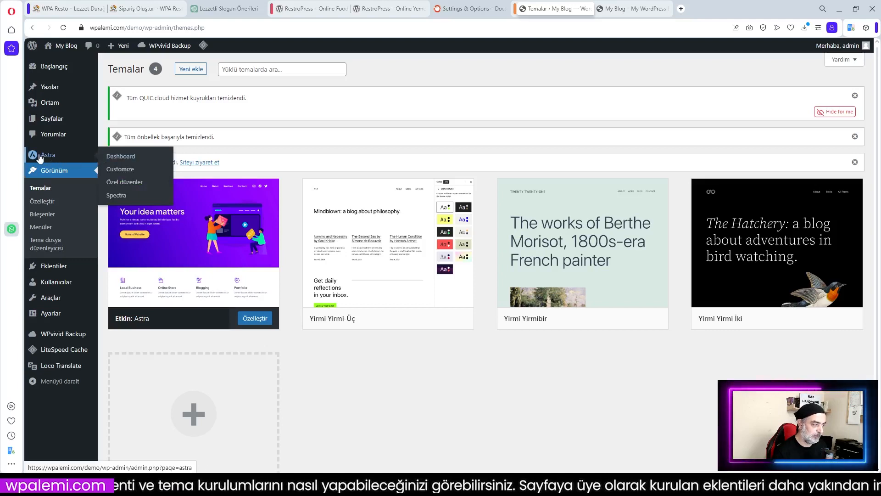
click(49, 156)
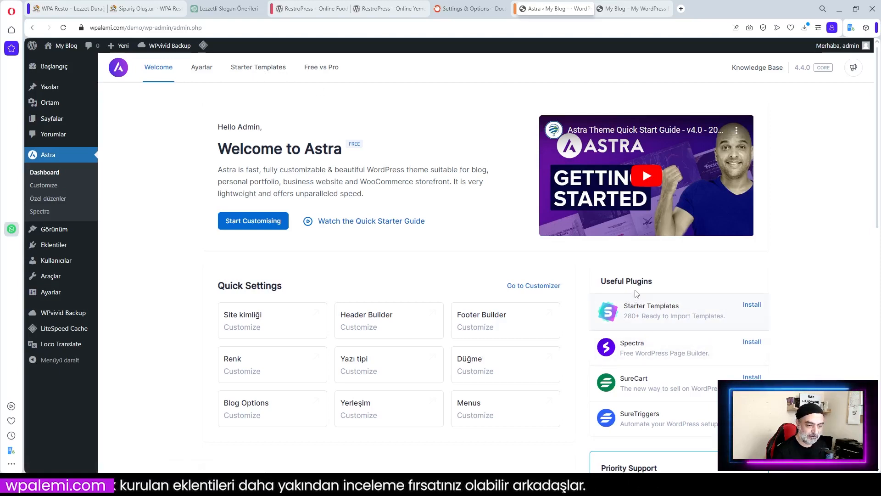
Install Starter Templates, choose Elementor as the page builder, and search templates for 'rest'
click(751, 305)
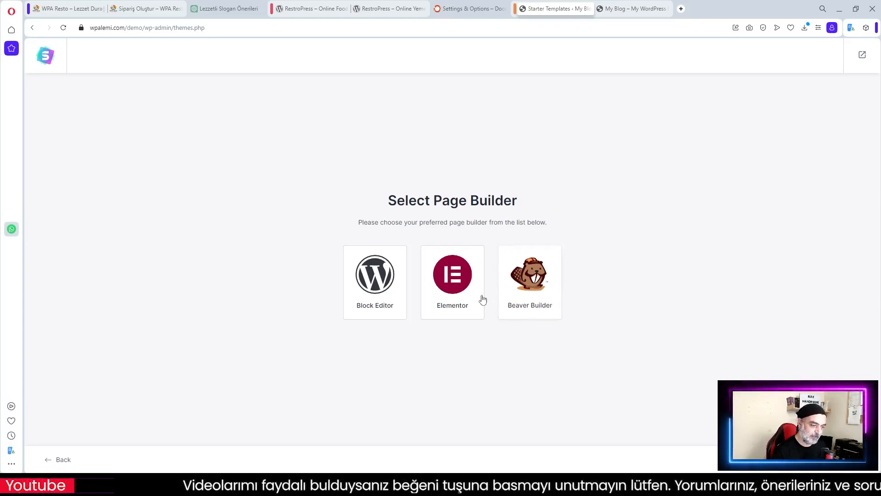
click(452, 281)
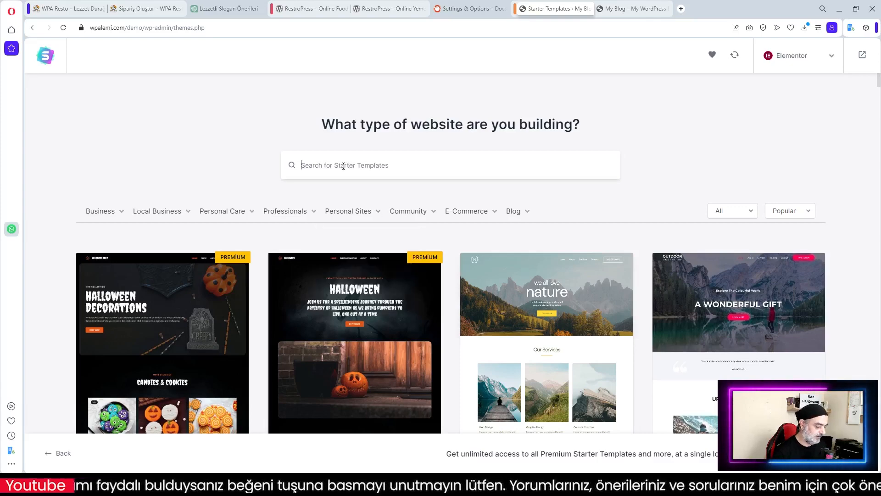
text(rest)
Browse the restaurant template results, then exit back to the Astra dashboard
scroll(529, 269, down, 4)
scroll(595, 262, up, 2)
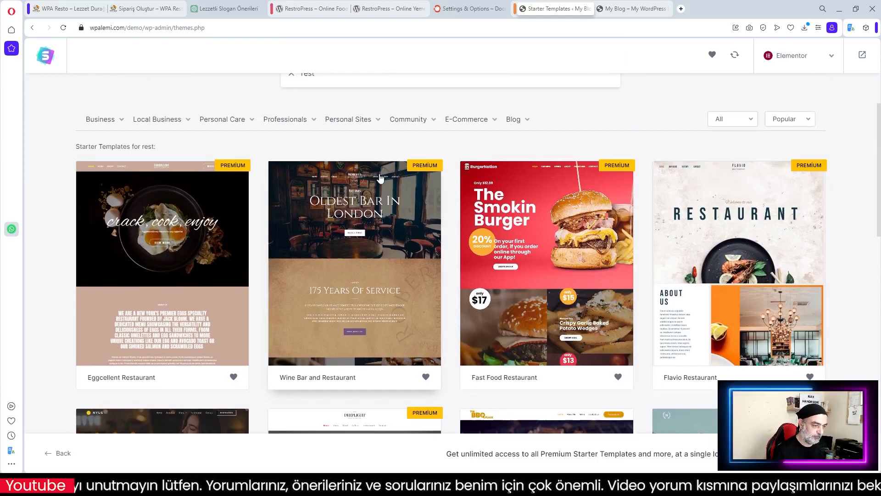
scroll(525, 224, down, 1)
scroll(524, 224, down, 4)
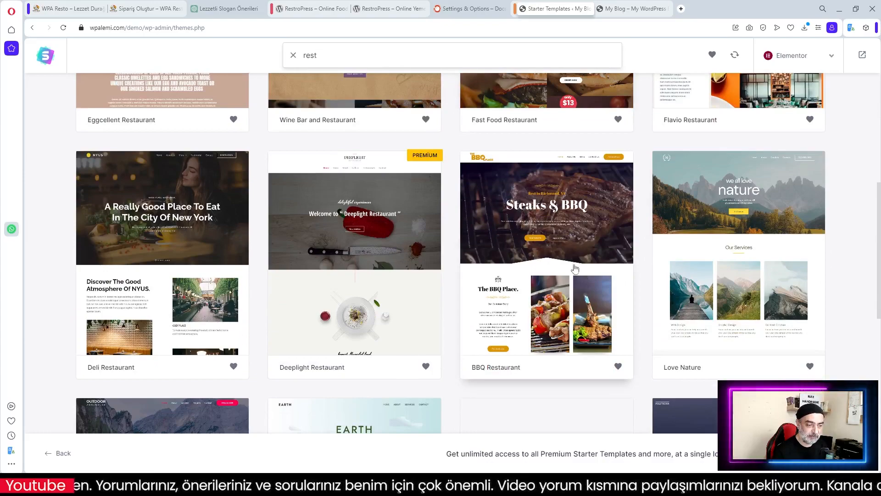
scroll(554, 252, down, 5)
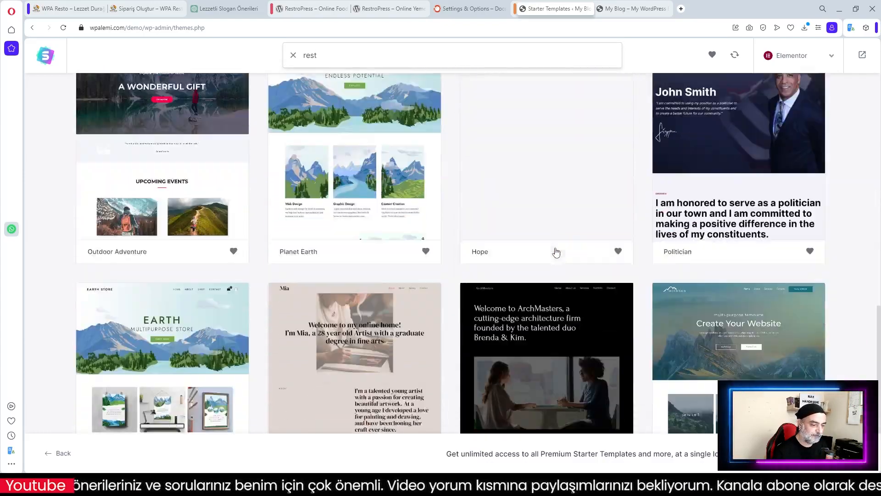
scroll(556, 252, up, 5)
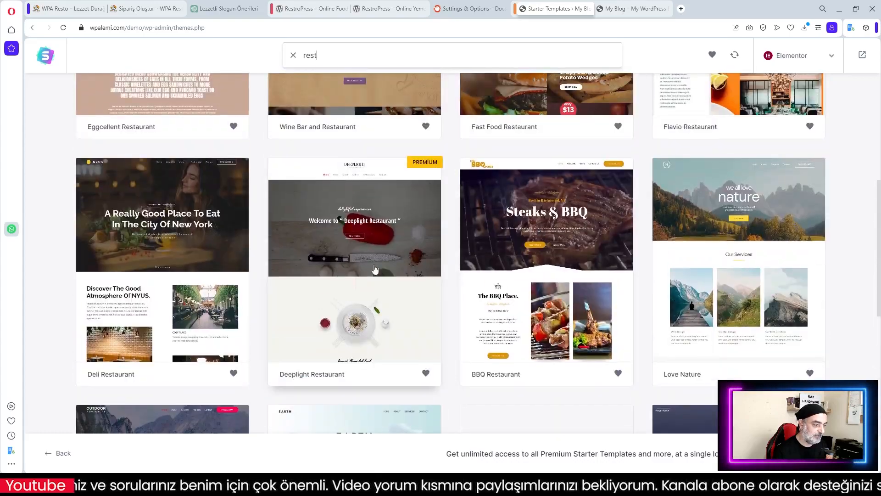
scroll(571, 275, up, 5)
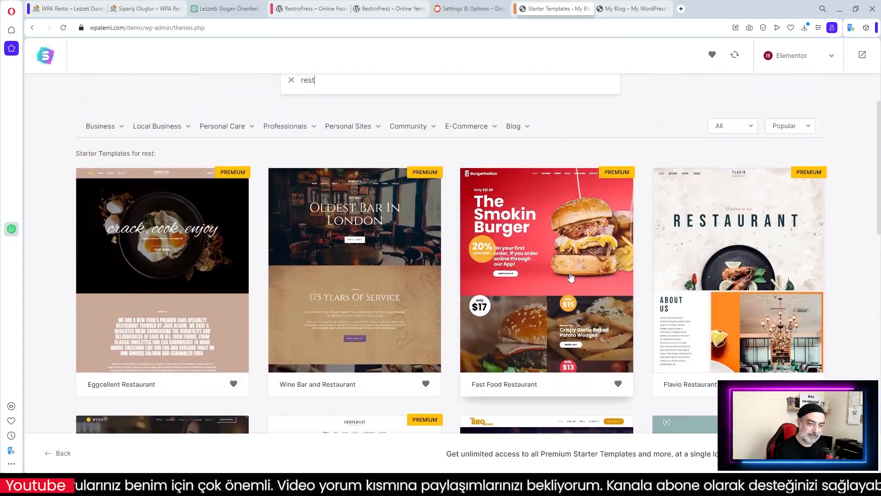
scroll(556, 266, down, 3)
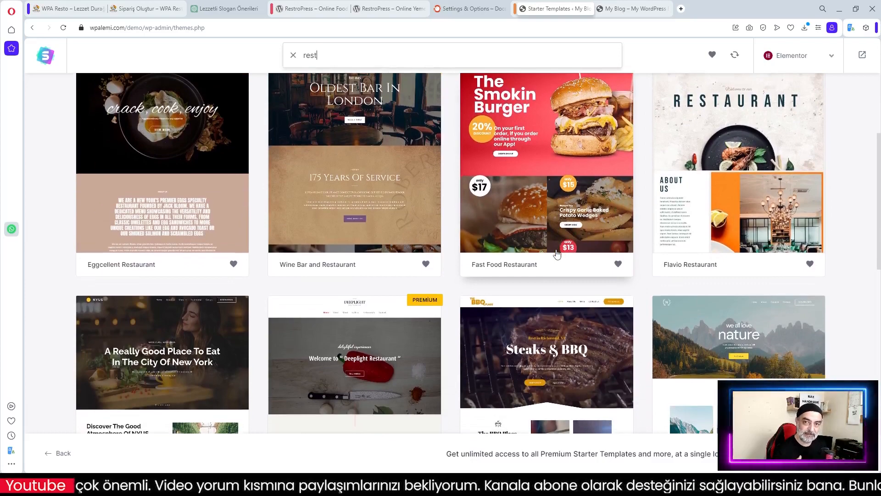
scroll(602, 255, up, 5)
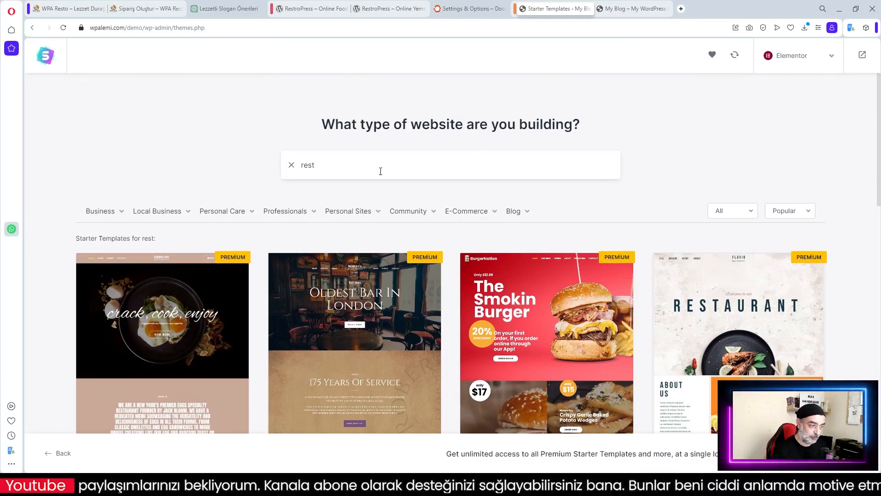
click(863, 62)
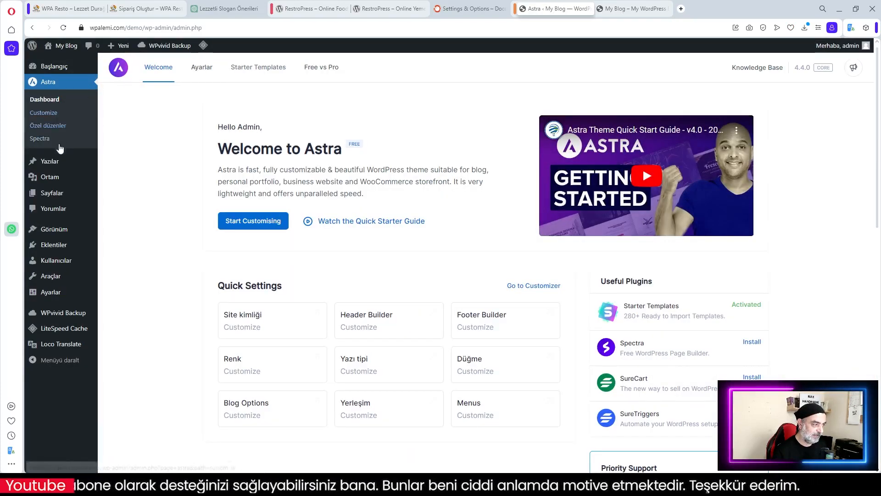
Reopen Starter Templates, search 'rest', and scroll through results including Deli, BBQ and Italian Restaurant
click(256, 69)
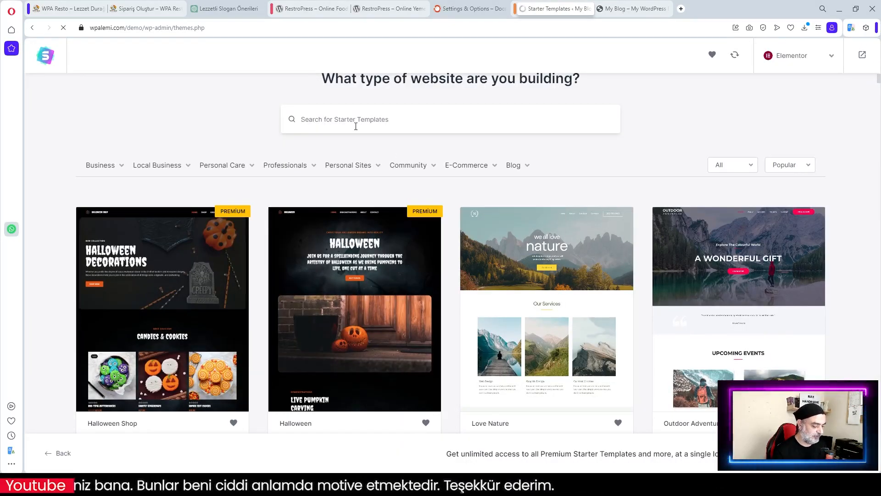
click(356, 126)
text(rest)
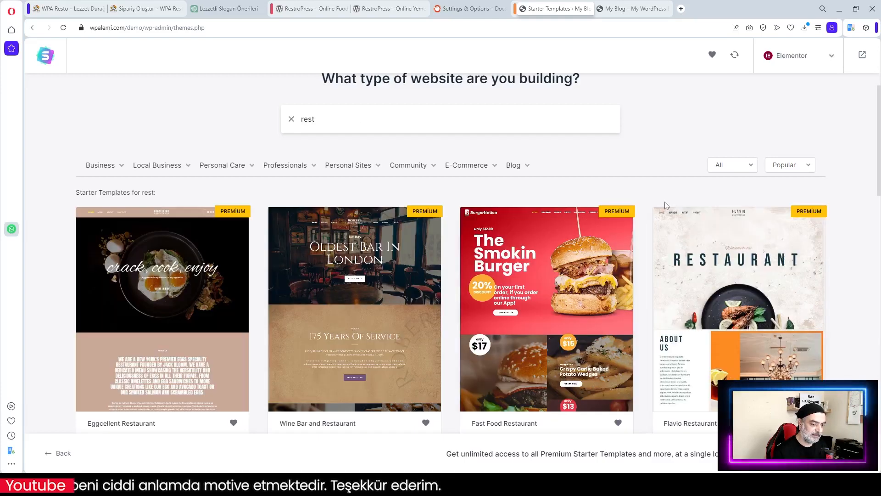
scroll(679, 207, down, 5)
scroll(695, 214, down, 1)
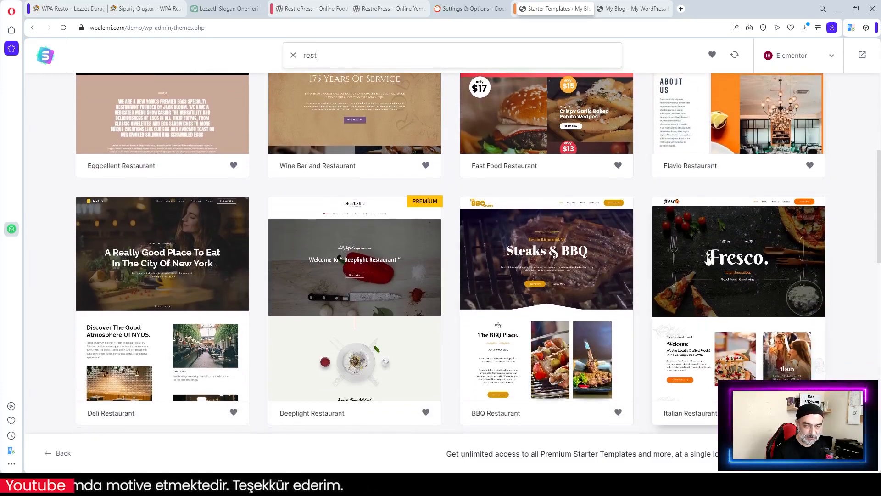
scroll(540, 298, down, 4)
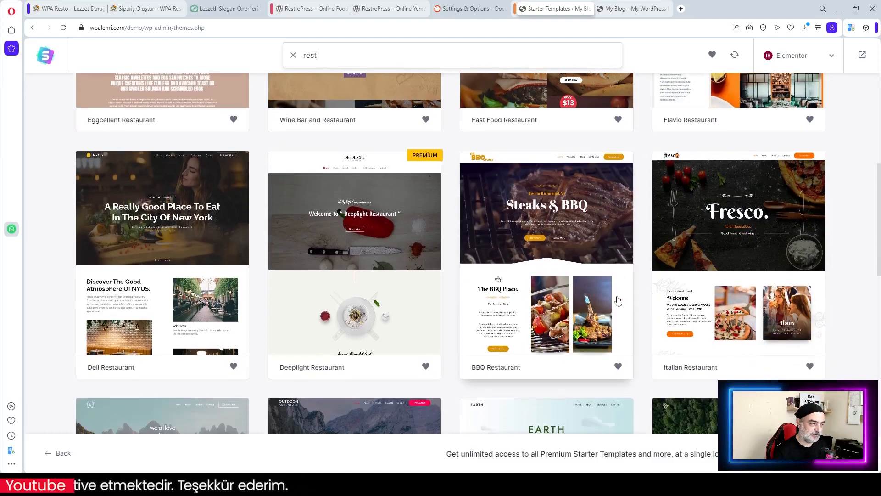
scroll(390, 275, up, 3)
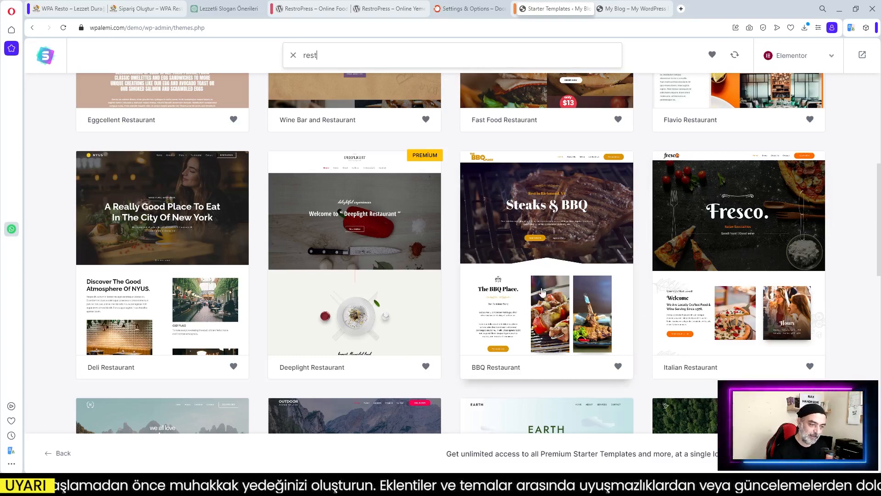
Select the Italian Restaurant template and scroll through its Fresco homepage preview
click(733, 236)
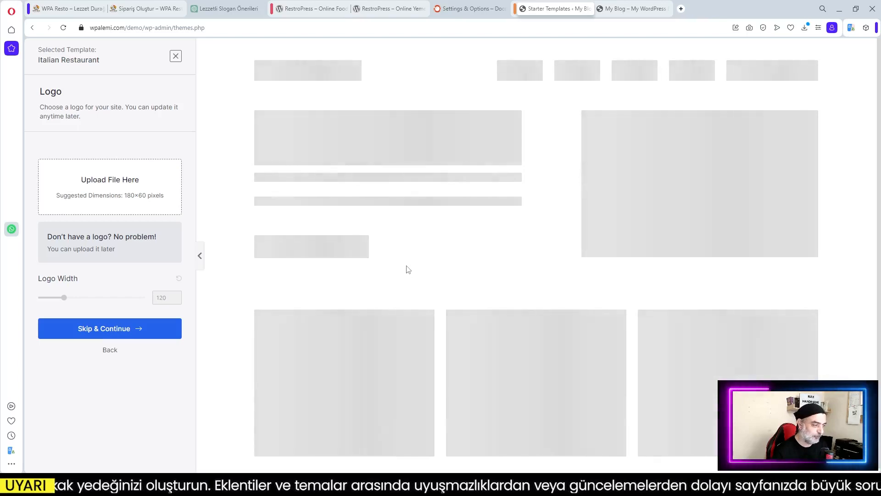
scroll(581, 286, down, 10)
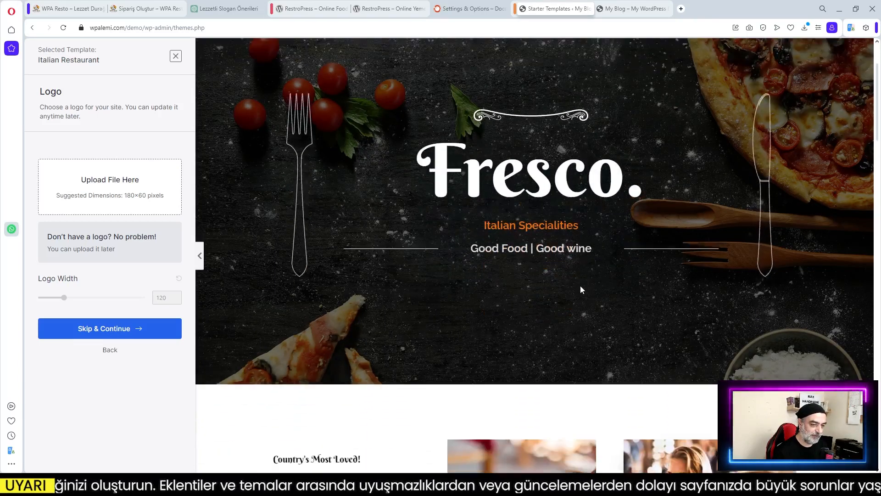
scroll(581, 289, down, 8)
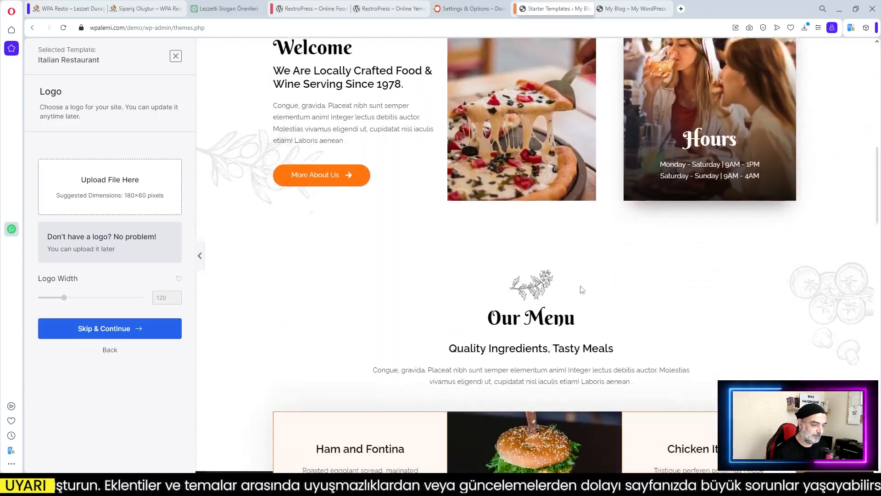
scroll(580, 289, down, 5)
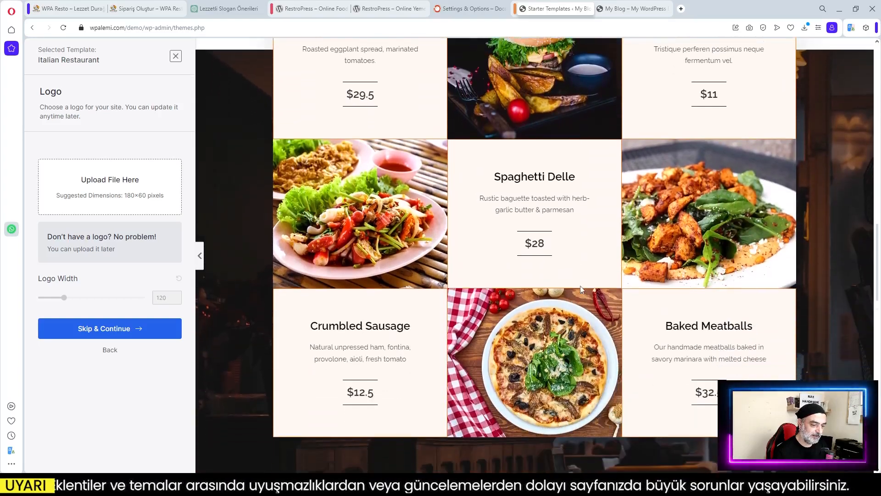
scroll(580, 288, up, 4)
scroll(580, 288, down, 4)
scroll(581, 288, down, 8)
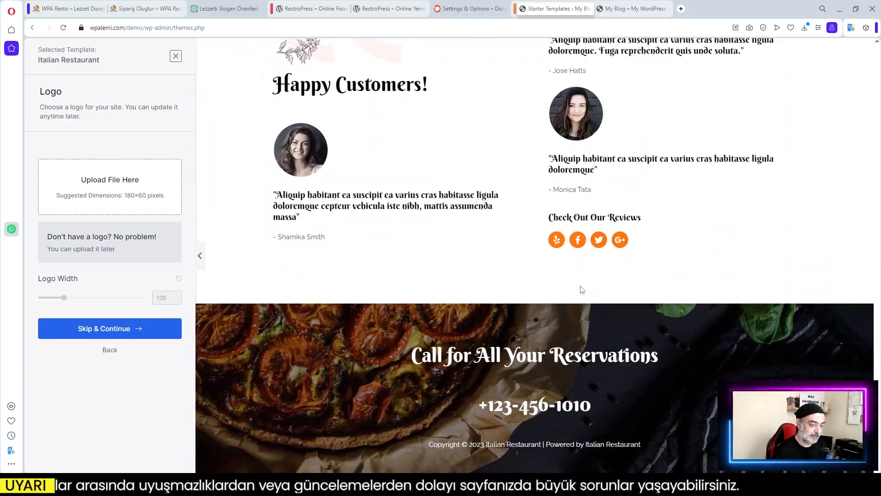
scroll(582, 289, up, 10)
scroll(580, 289, up, 4)
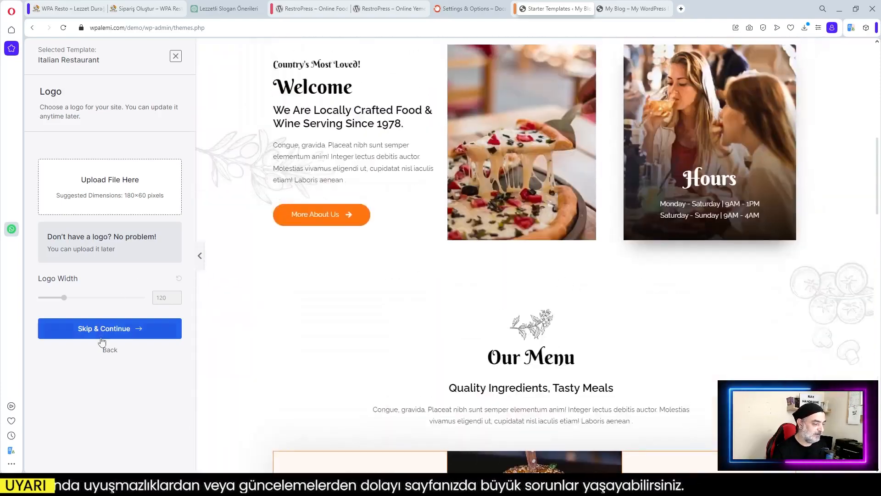
scroll(403, 252, up, 8)
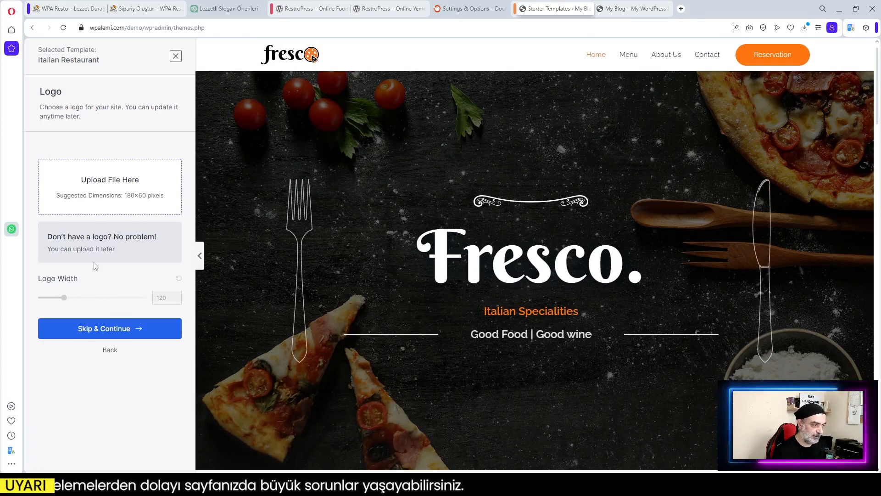
Skip the logo, keep the default colours and fonts, and start building the site
click(104, 330)
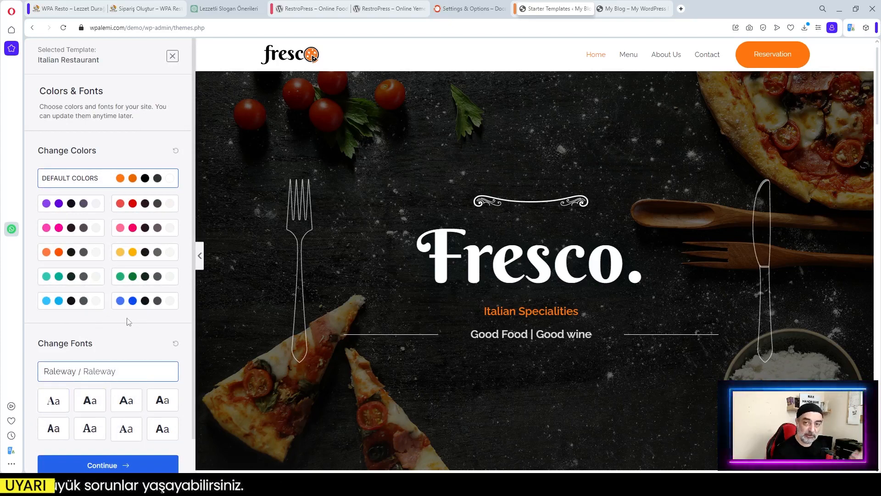
click(103, 466)
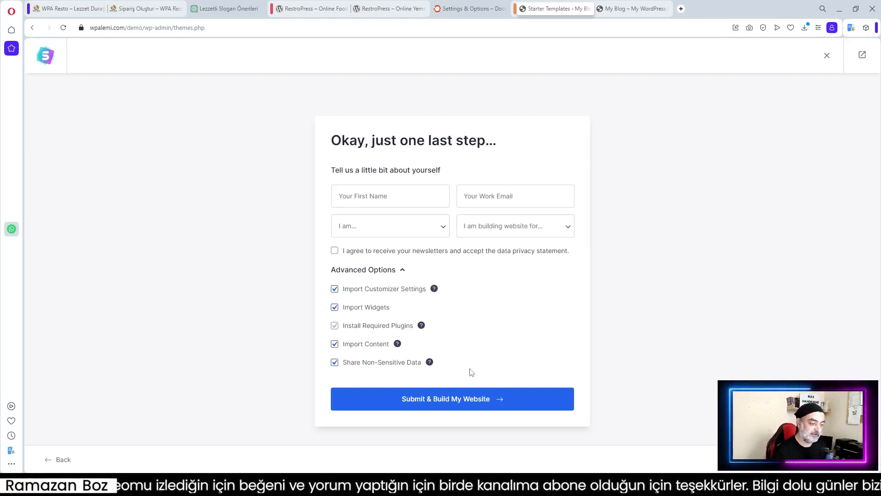
click(444, 403)
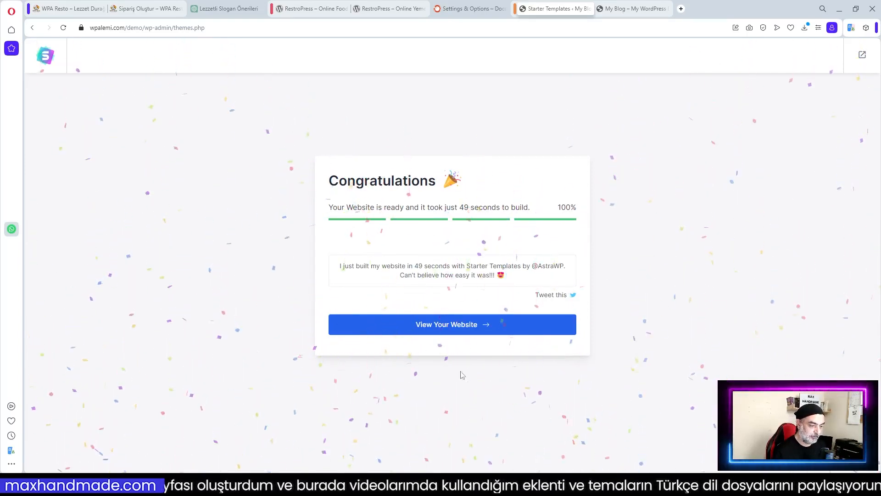
Open the finished Italian Restaurant website in a new tab
click(448, 330)
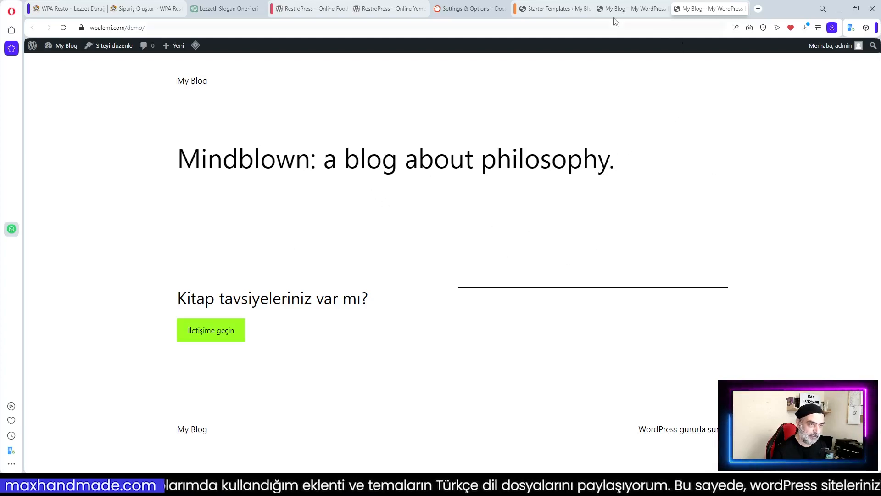
Compare the new Fresco homepage tab with the old My Blog tab
click(631, 8)
scroll(554, 257, down, 2)
scroll(555, 260, up, 2)
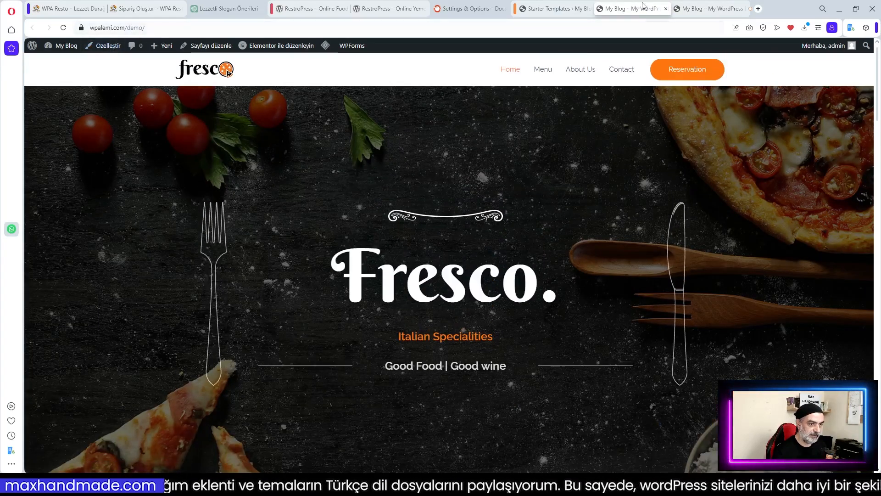
click(713, 10)
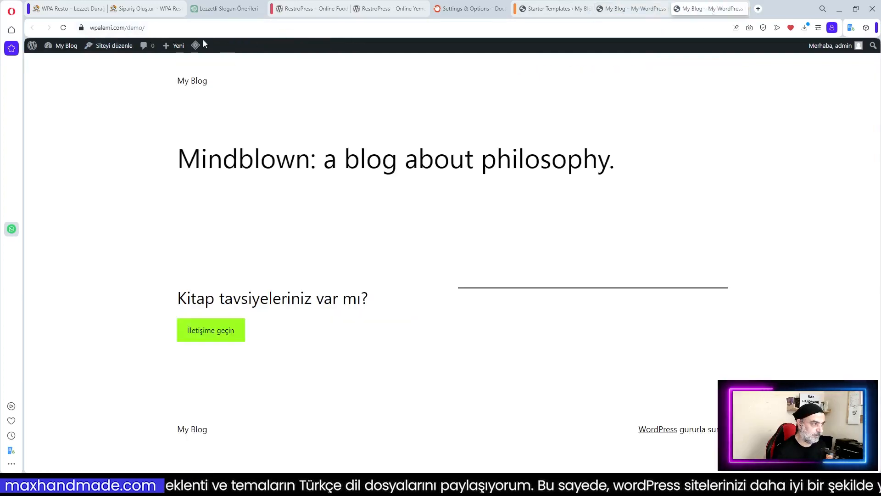
click(627, 9)
Scroll through the Fresco homepage, then open it with 'Elementor ile düzenleyin'
scroll(503, 288, down, 7)
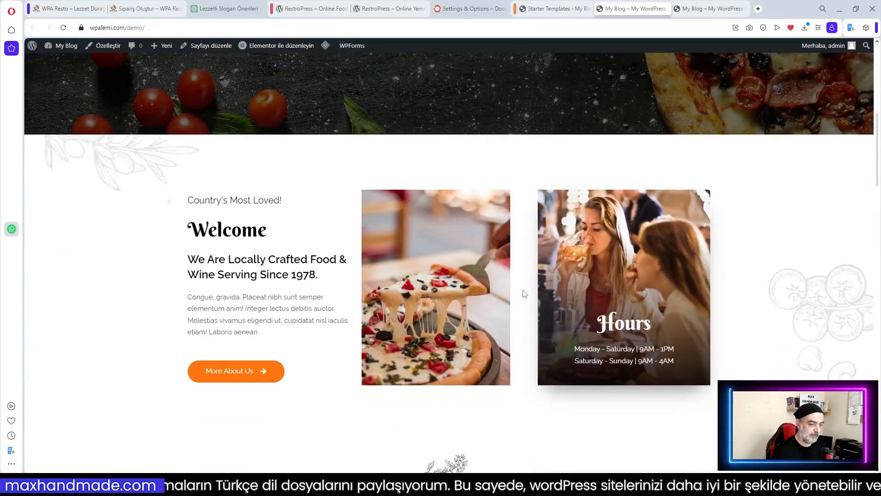
scroll(524, 293, down, 2)
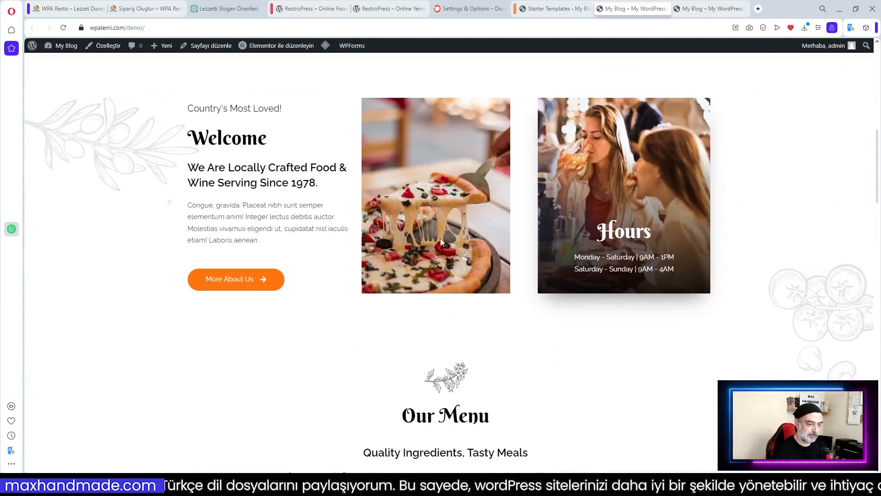
scroll(445, 245, down, 10)
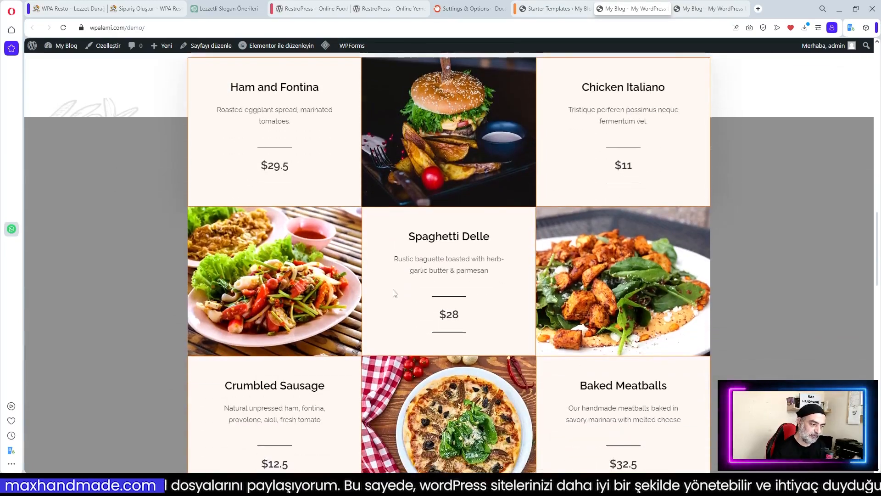
scroll(413, 288, up, 10)
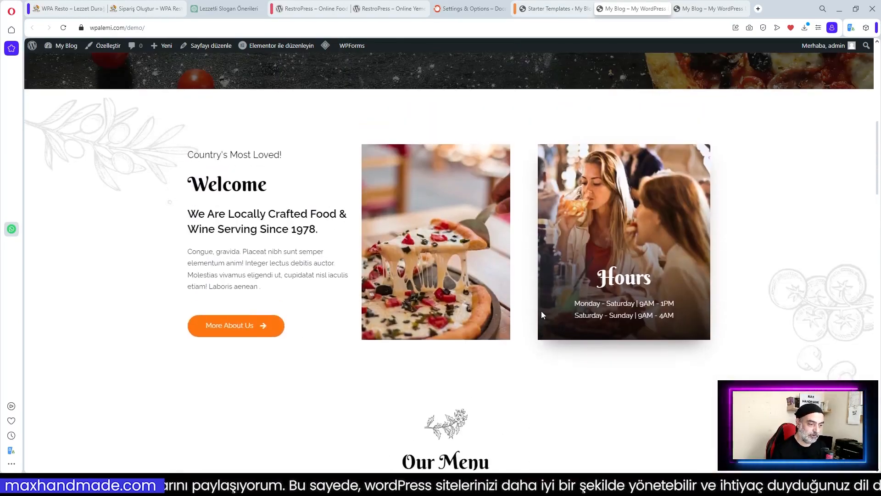
scroll(541, 315, up, 3)
scroll(552, 308, up, 5)
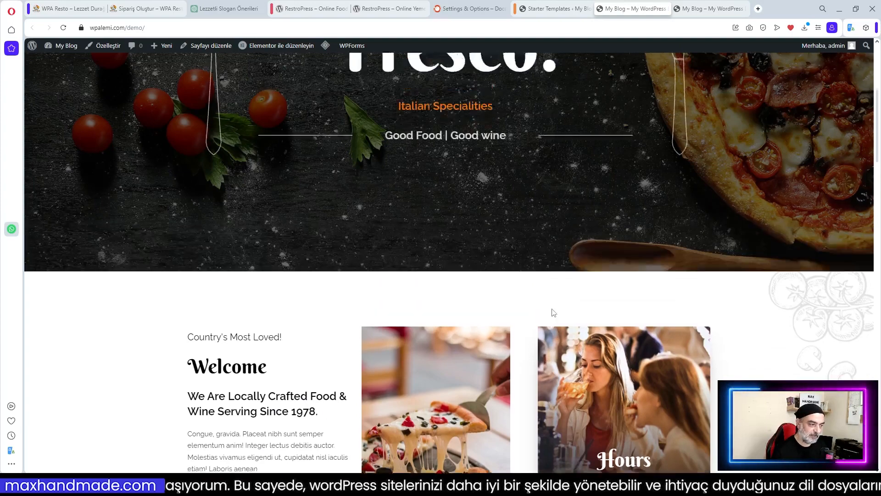
scroll(530, 312, down, 4)
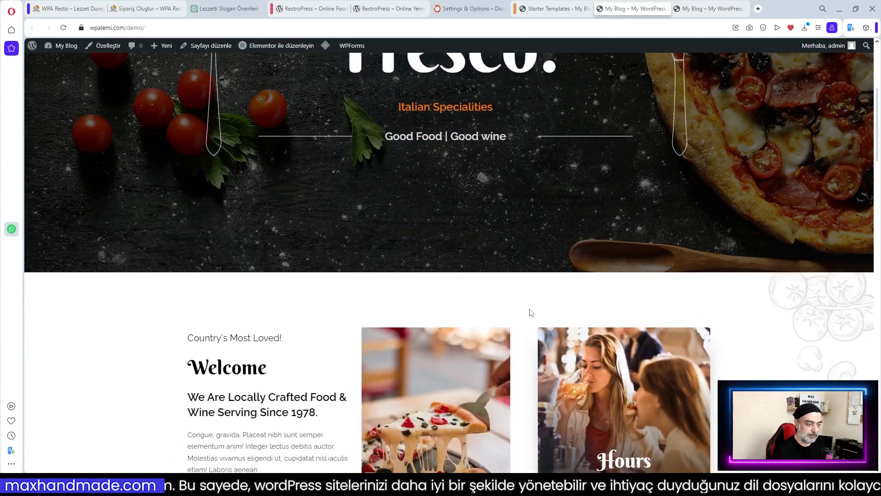
click(273, 48)
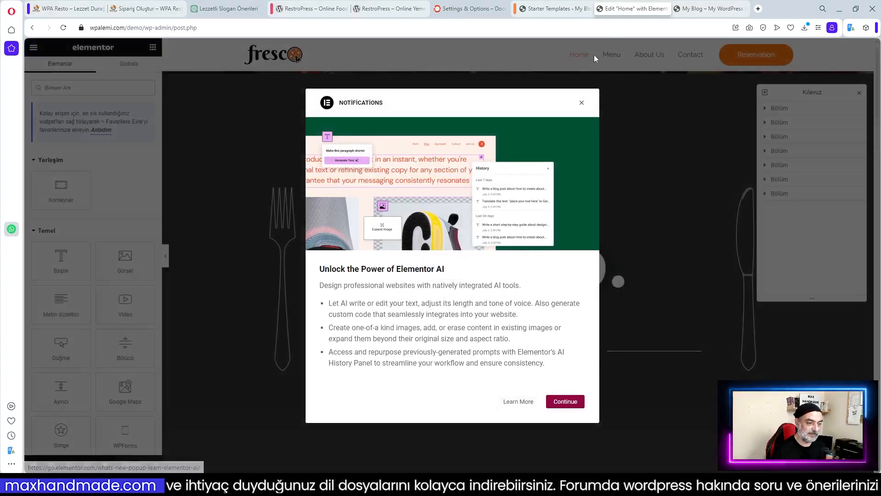
Dismiss the Elementor AI notice and select the pizza image and Hours box
click(582, 102)
scroll(574, 274, down, 4)
scroll(574, 274, down, 4)
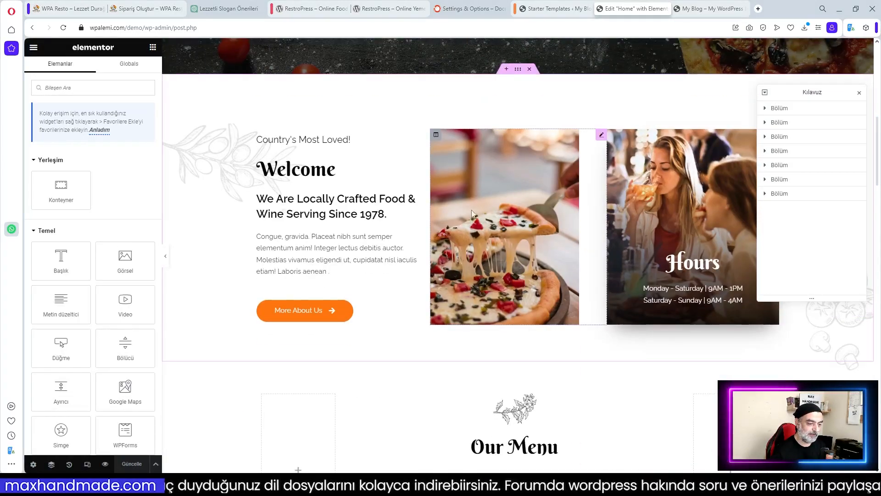
click(472, 206)
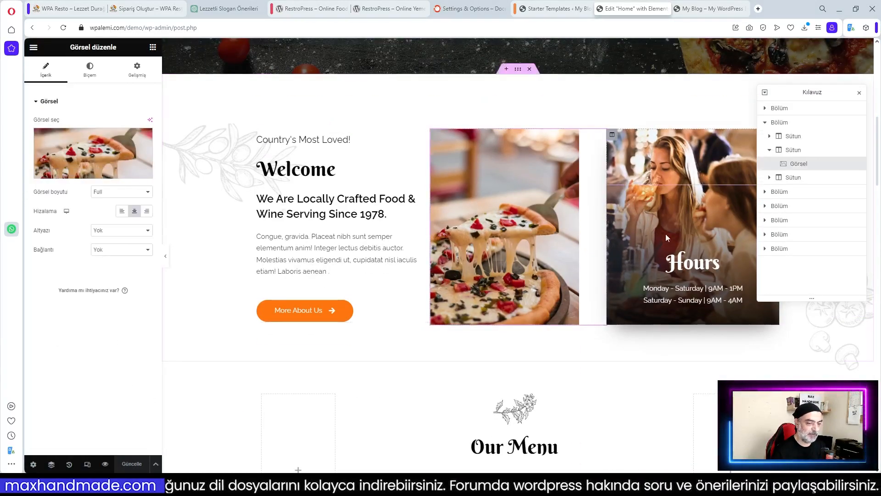
click(695, 261)
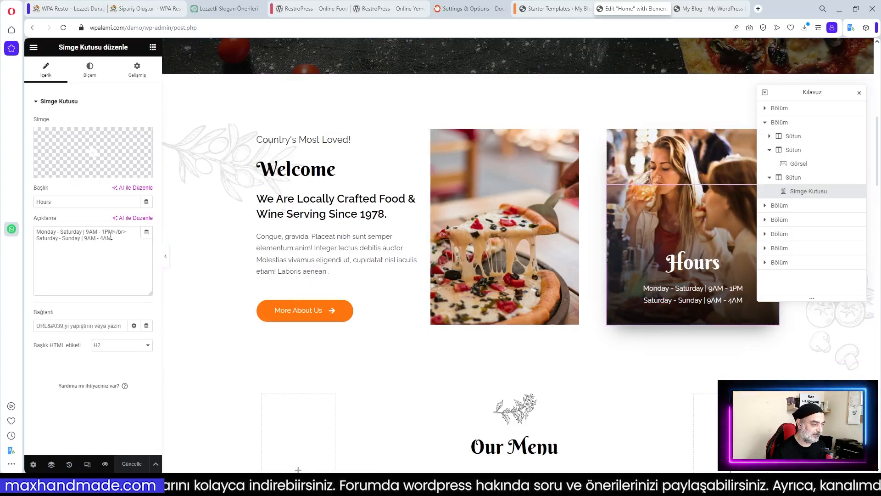
scroll(320, 194, down, 4)
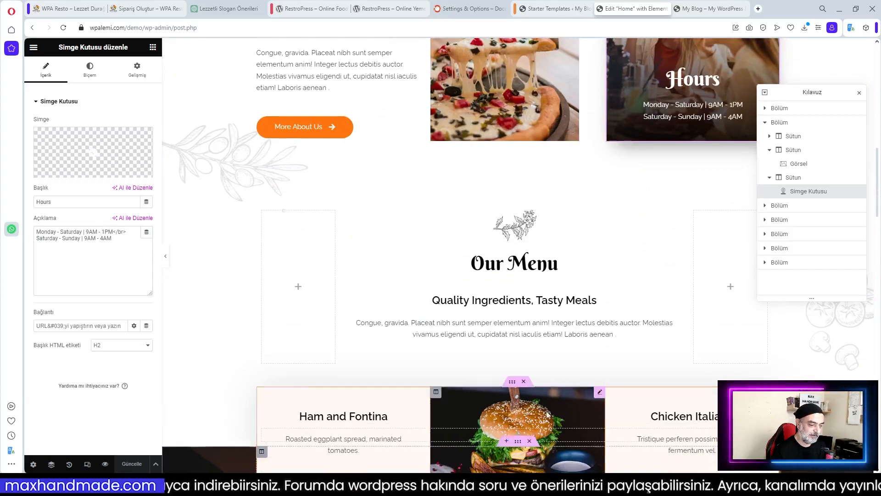
scroll(704, 332, down, 4)
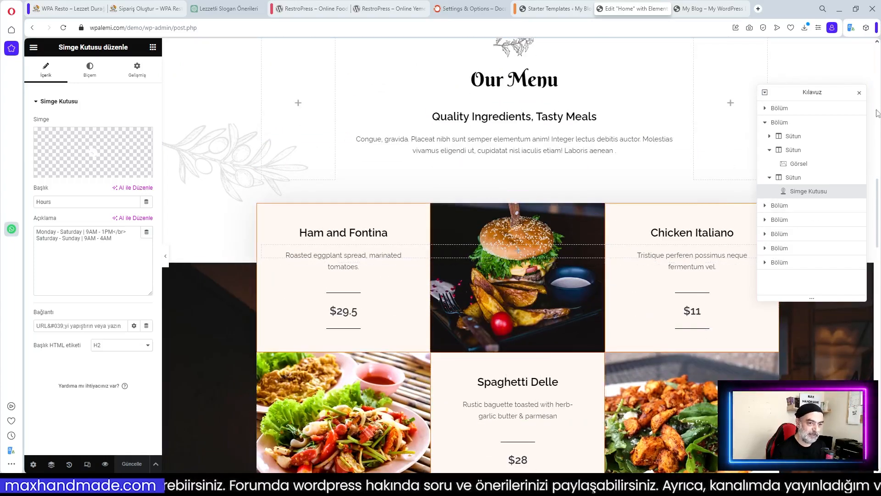
Dock the Kılavuz page navigator to the right edge of the editor
drag(831, 92, 880, 112)
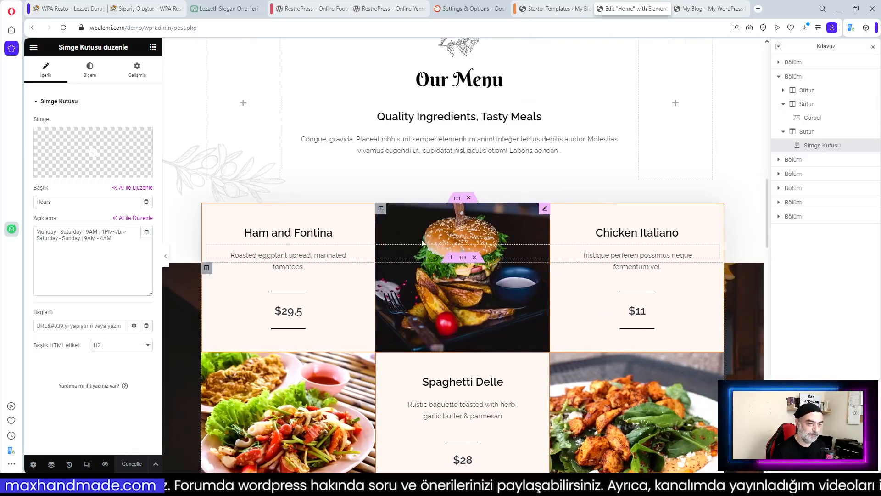
scroll(537, 316, down, 10)
scroll(533, 317, down, 5)
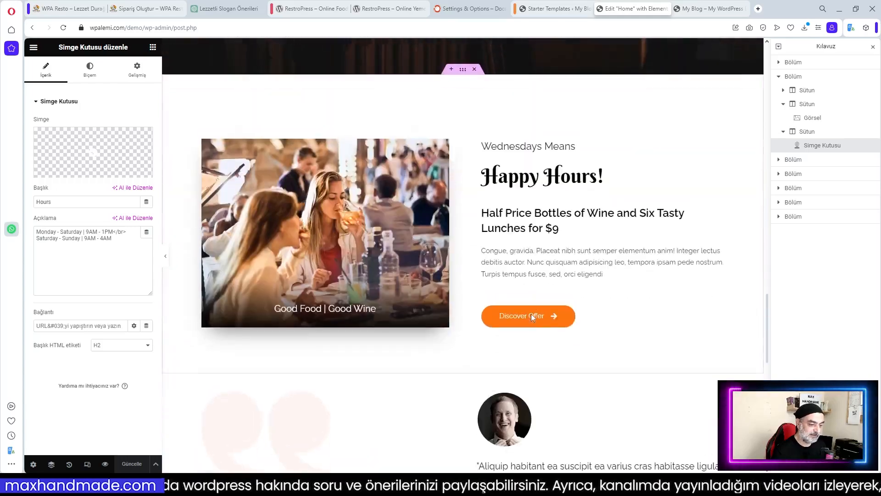
scroll(533, 316, up, 13)
View the live home page via Sayfayı Görüntüle, then return to the Starter Templates tab
click(32, 48)
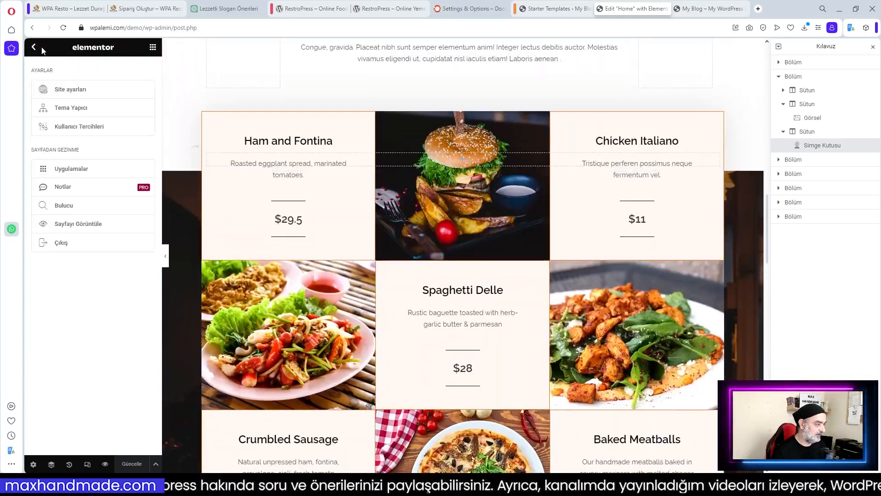
click(66, 224)
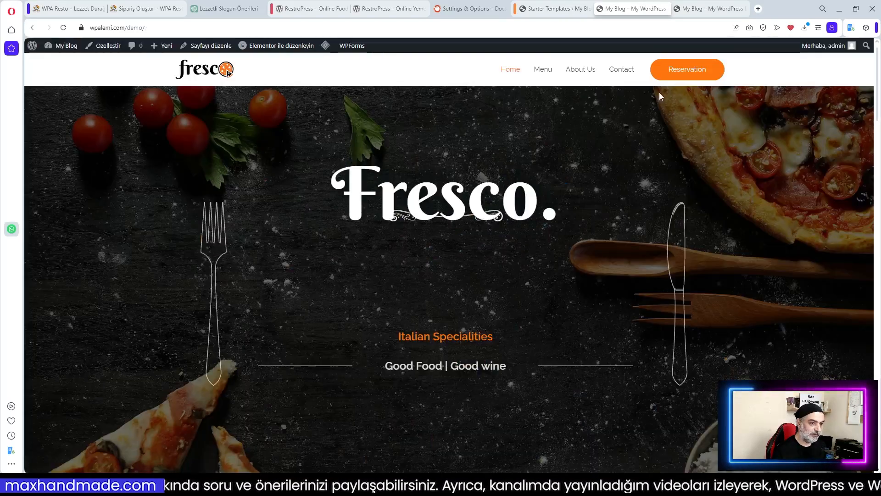
scroll(555, 183, down, 10)
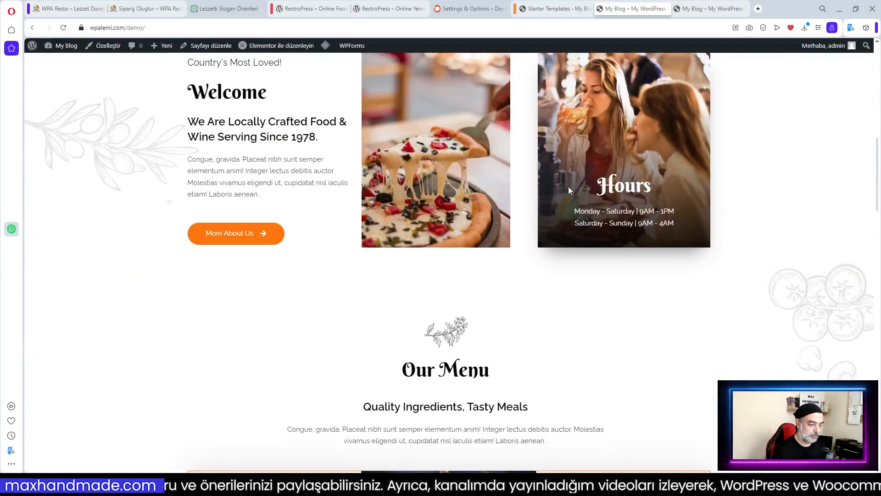
scroll(568, 187, up, 8)
scroll(568, 187, up, 3)
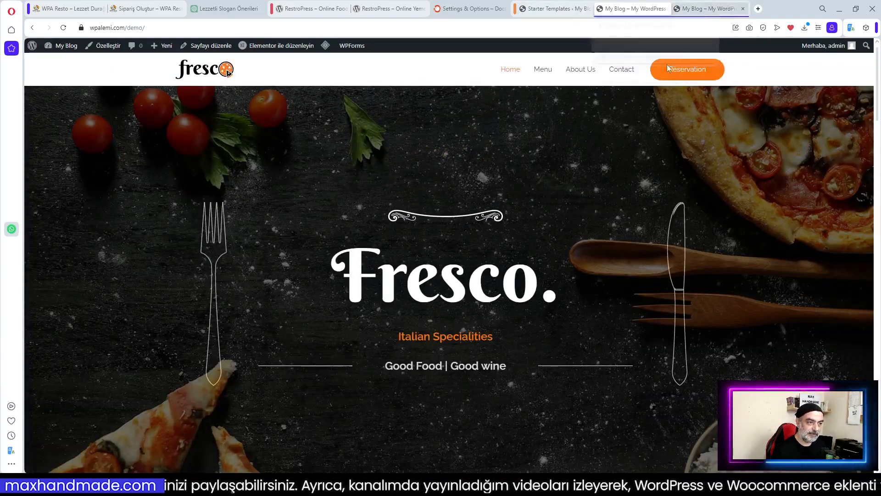
click(550, 10)
Exit Starter Templates to the dashboard, confirming Çık, and dismiss the notices
click(863, 55)
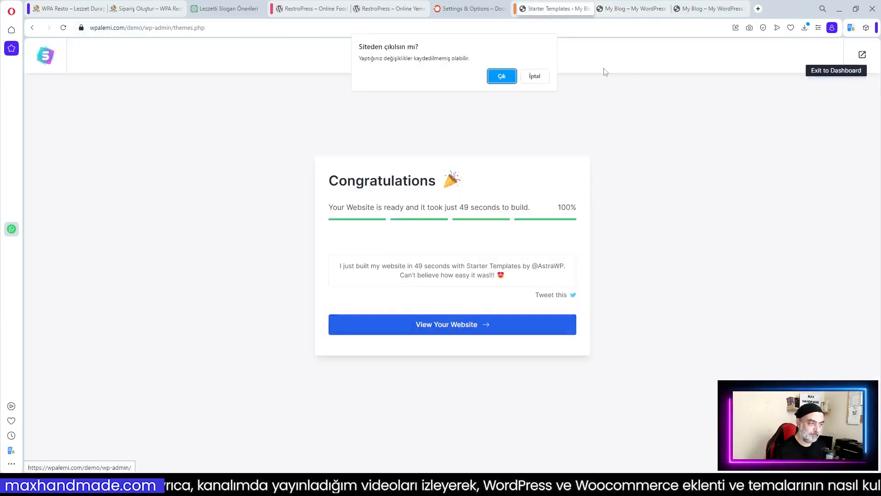
click(502, 76)
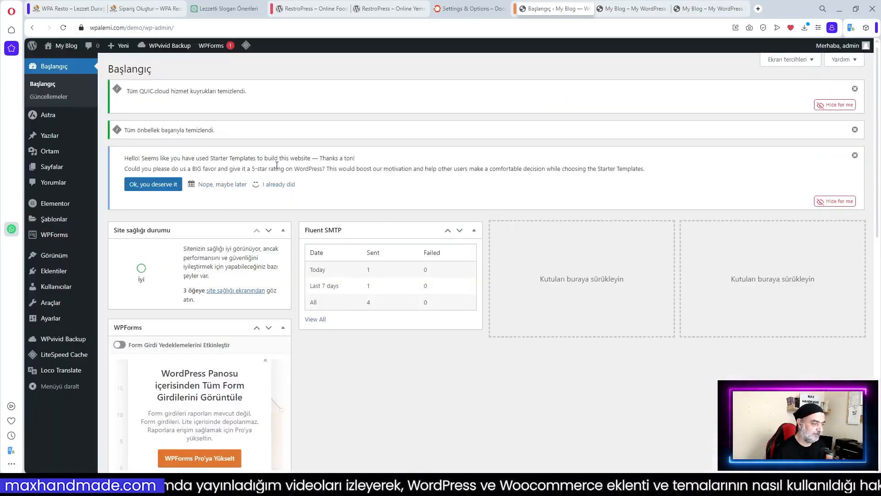
click(838, 205)
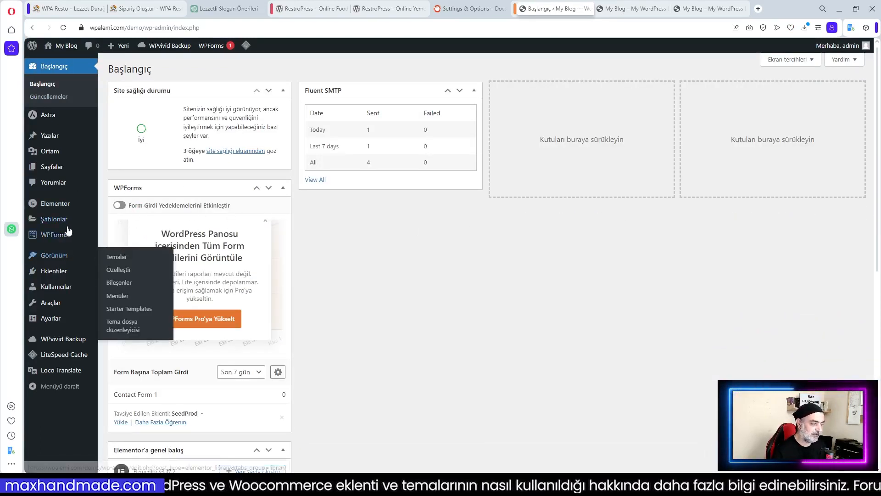
mouse_move(50, 207)
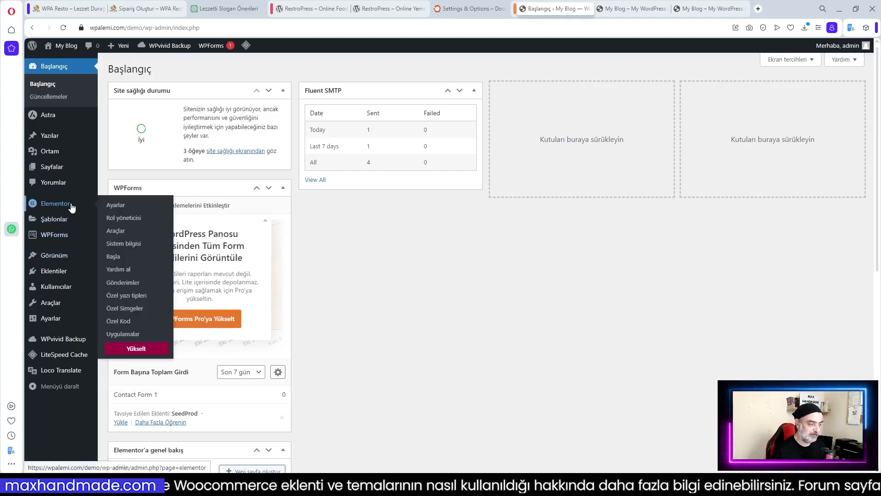
scroll(334, 306, down, 5)
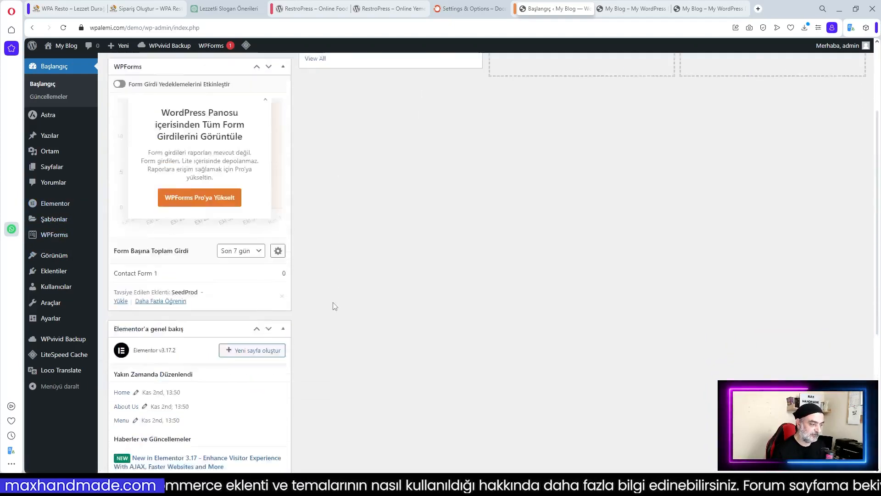
scroll(334, 305, up, 5)
Hide the WPForms and Elementor'a genel bakış widgets in Ekran tercihleri
click(787, 60)
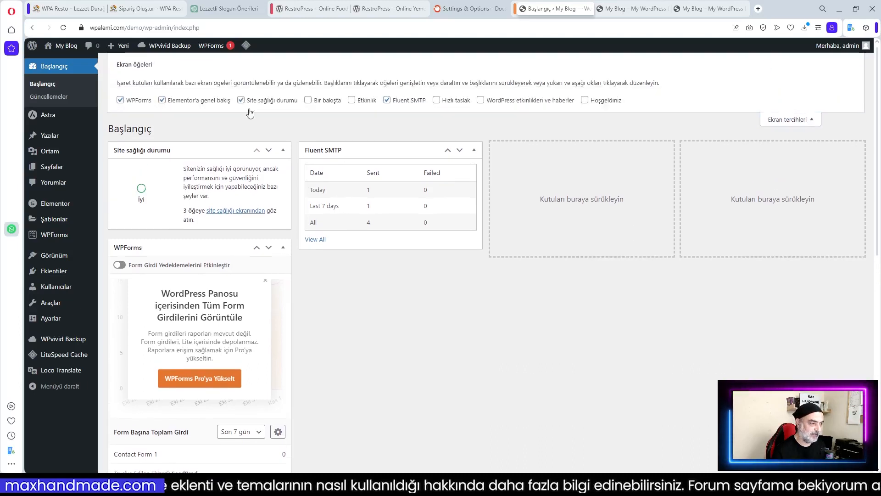
click(140, 103)
click(188, 105)
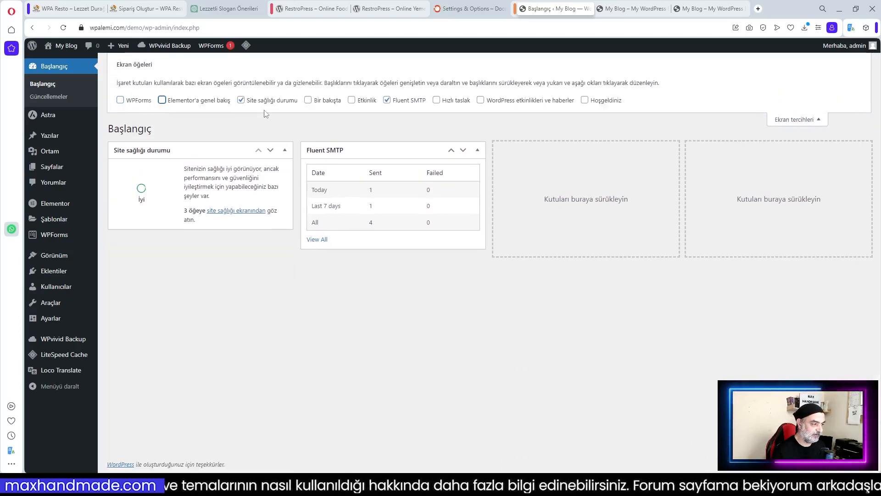
click(812, 119)
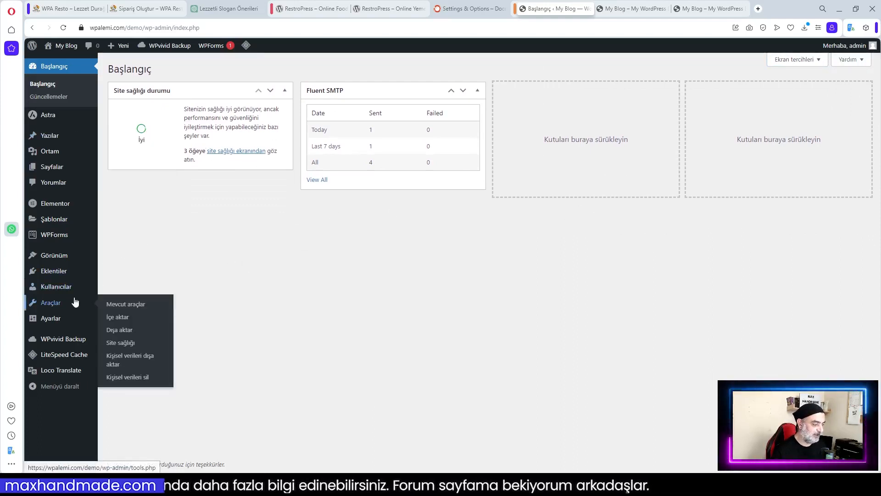
Open Eklentiler > Yeni ekle and copy the RestroPress plugin name from its page
mouse_move(81, 273)
click(117, 290)
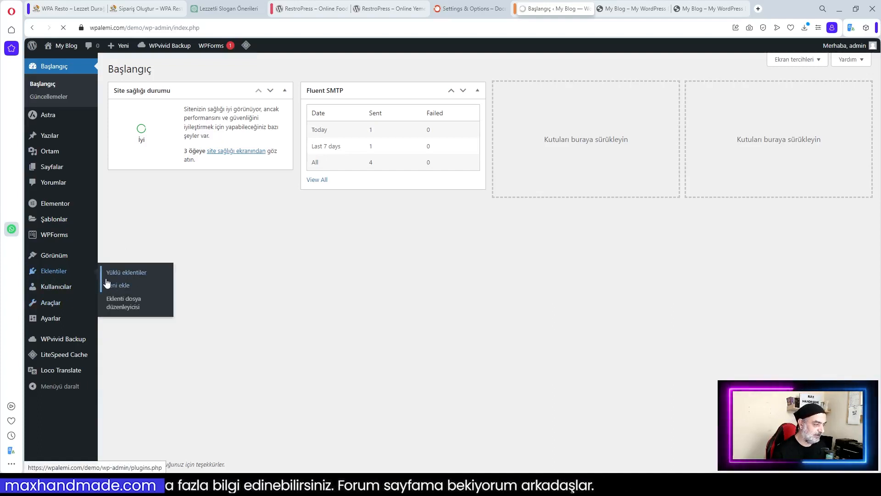
click(316, 10)
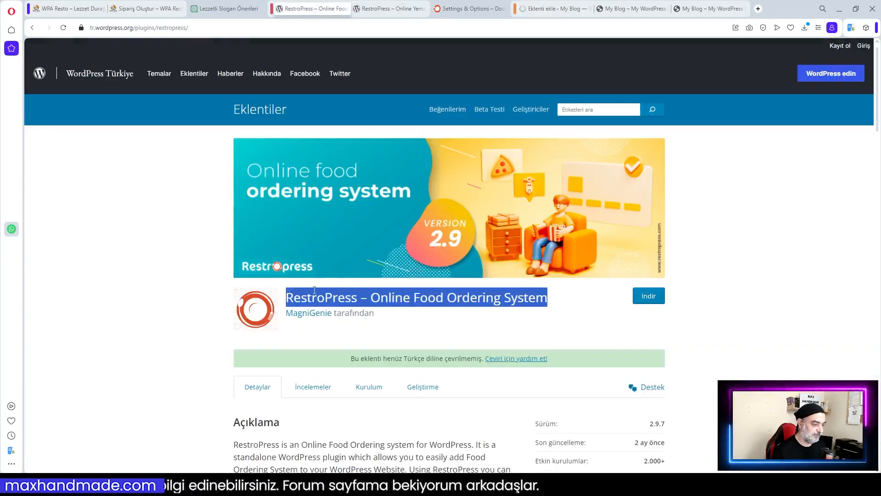
right_click(323, 301)
click(361, 334)
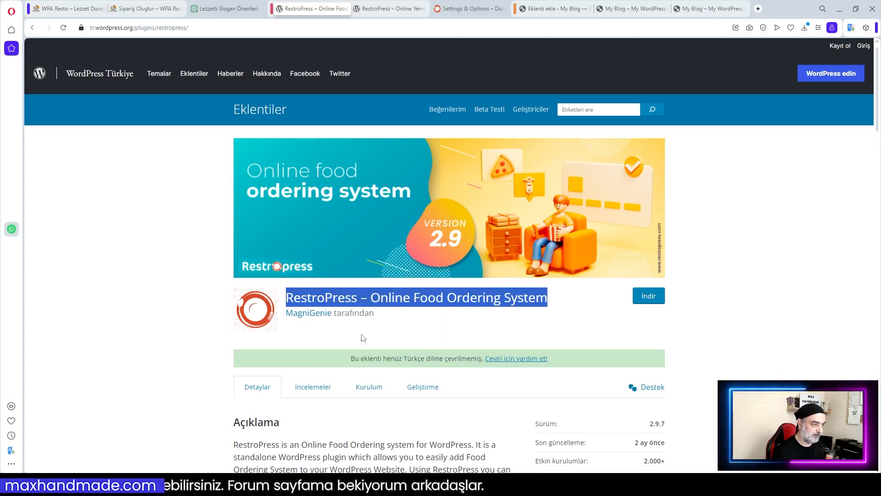
click(549, 13)
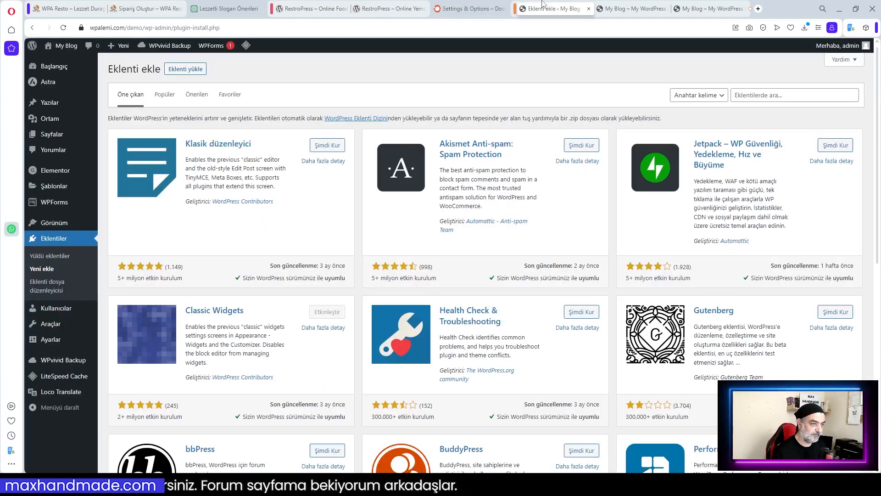
Search for RestroPress, then install and activate it
click(754, 95)
text(RestroPress – Online Food Ordering System)
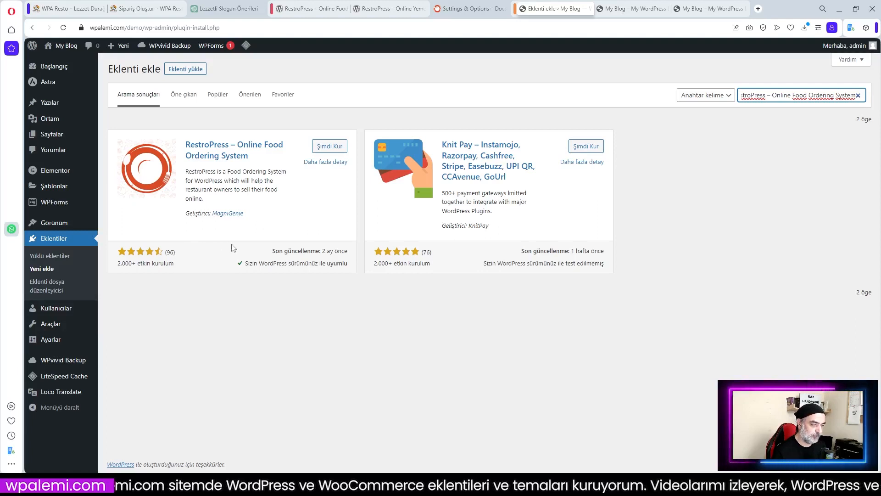
click(327, 147)
click(330, 148)
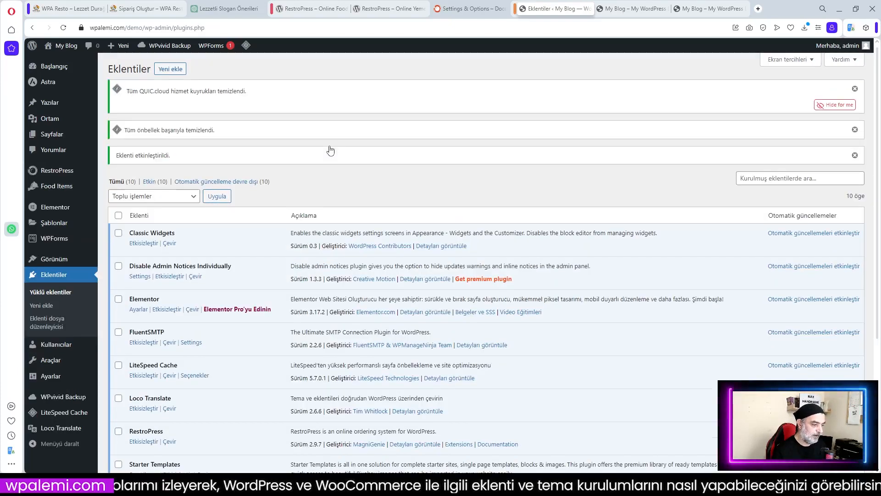
scroll(388, 199, down, 3)
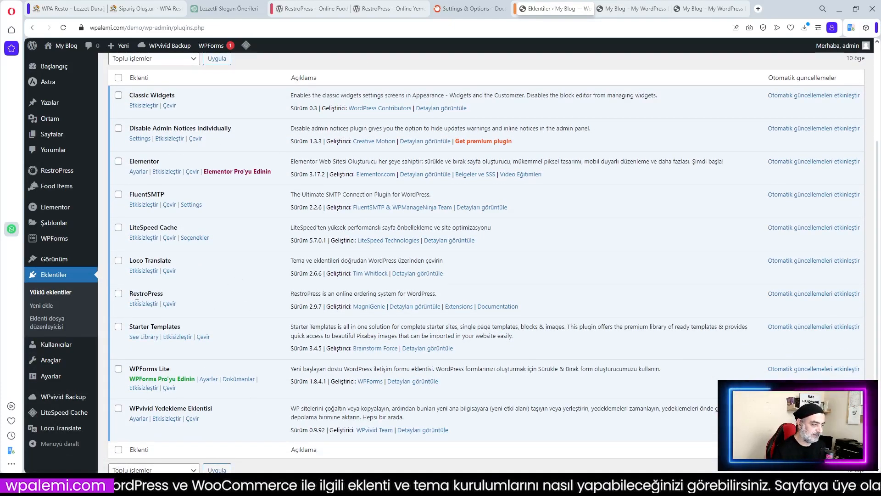
Open the empty RestroPress > Orders list from the admin sidebar
scroll(201, 289, up, 3)
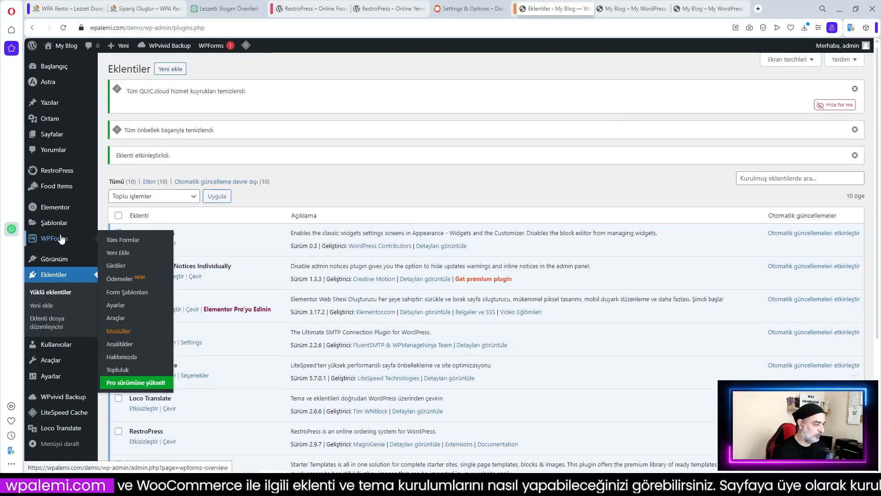
mouse_move(44, 176)
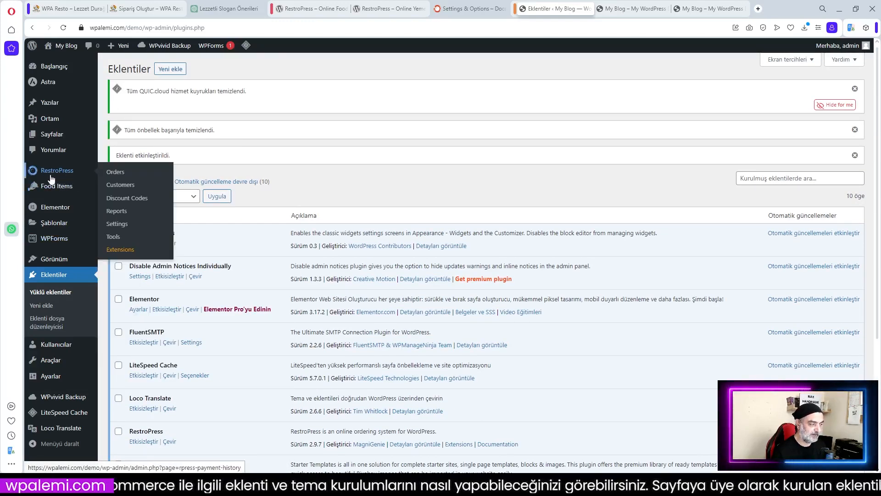
mouse_move(51, 190)
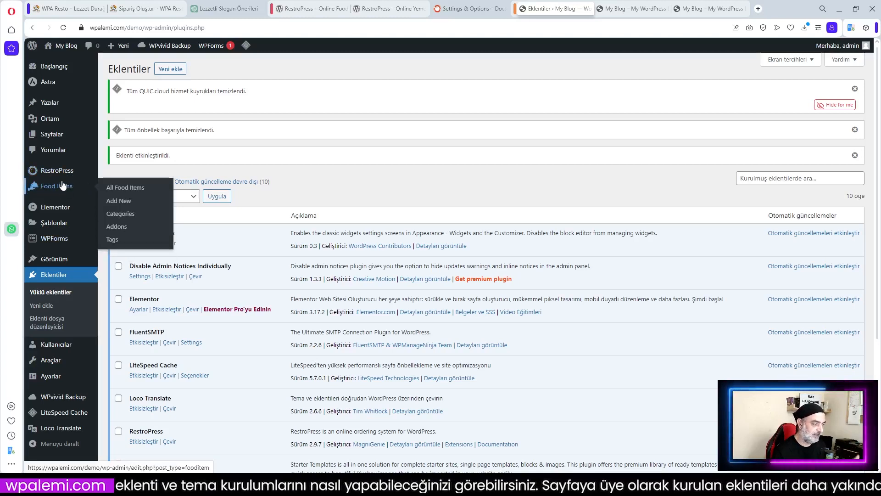
mouse_move(58, 174)
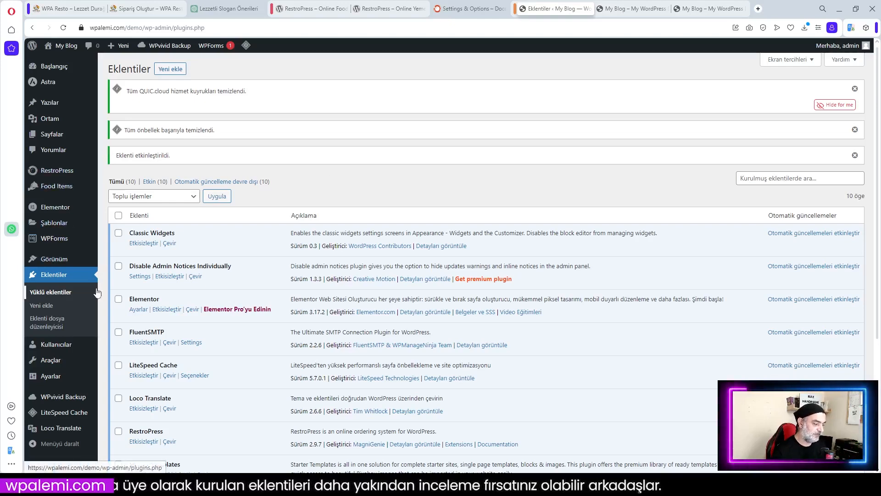
click(55, 176)
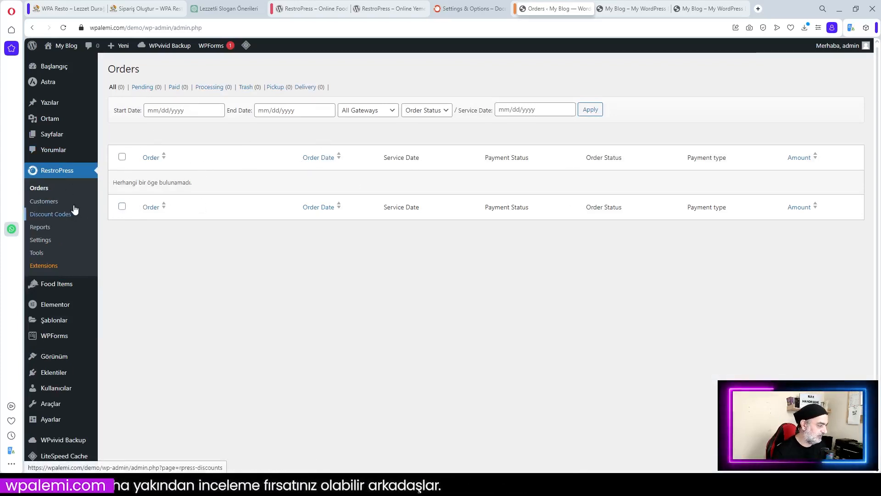
Look at RestroPress Settings and All Food Items, then open the Sayfalar list
click(39, 241)
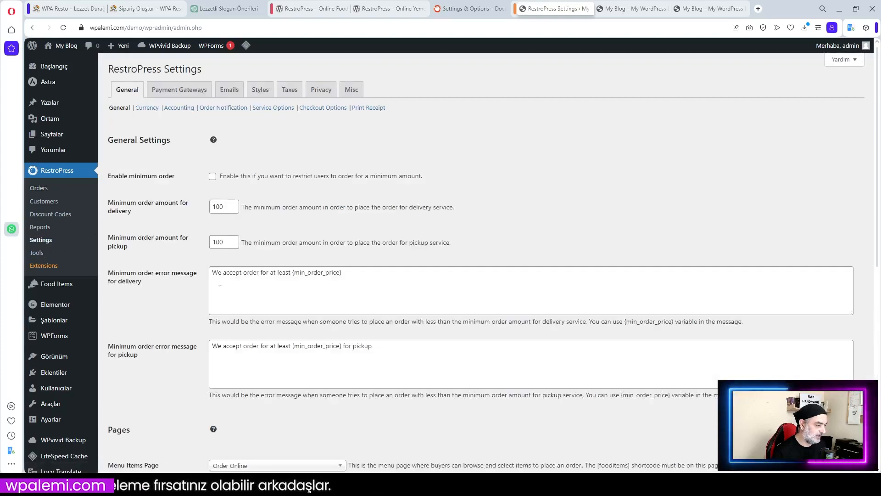
click(47, 284)
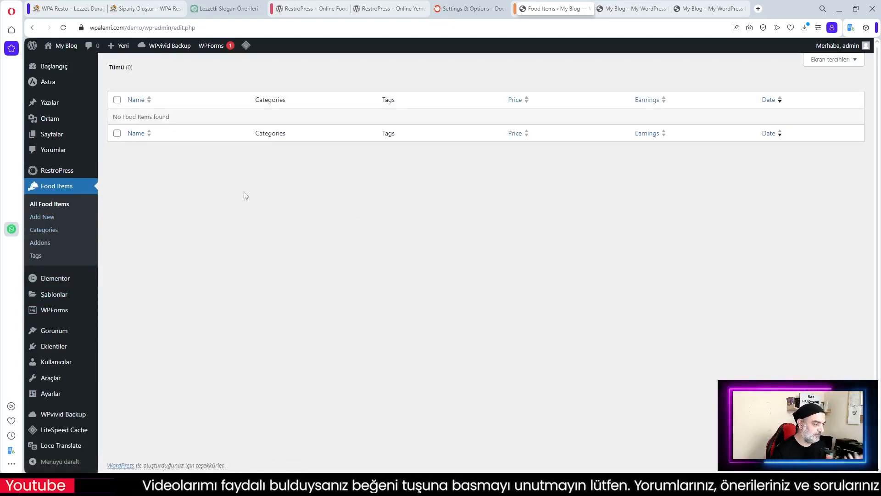
click(50, 138)
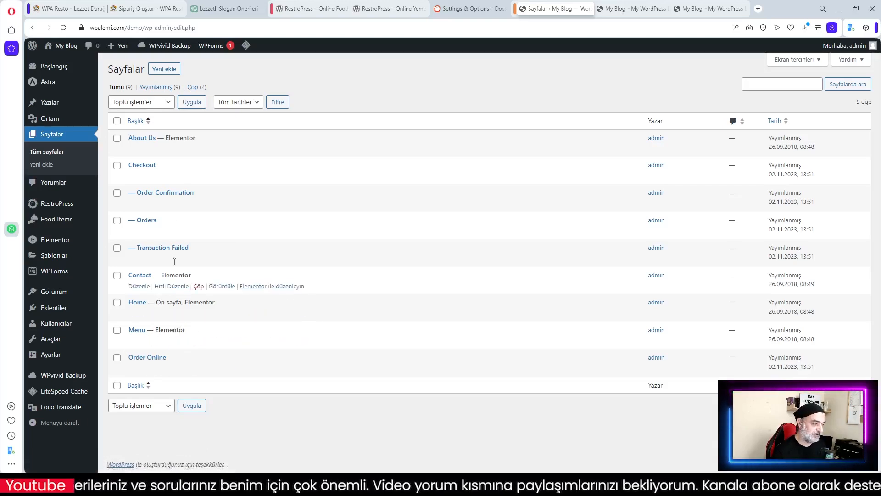
Inspect the [fooditems] Klasik block on Order Online, then return to the Sayfalar list
click(148, 357)
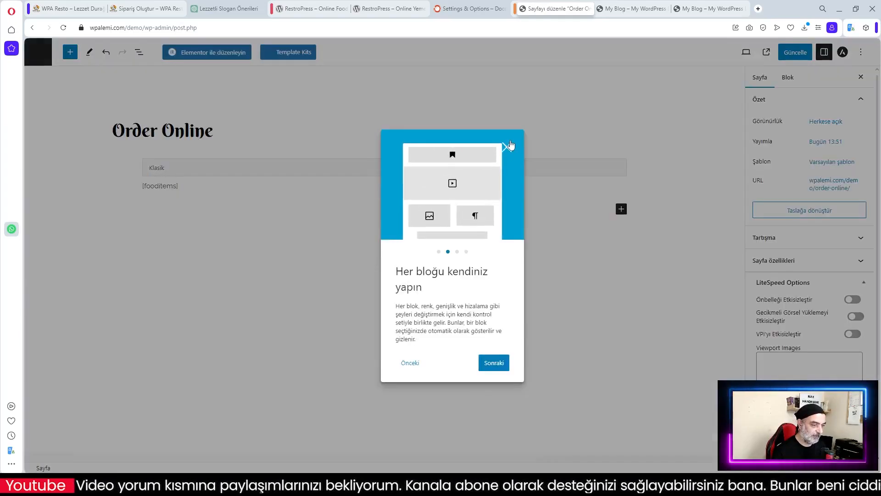
click(506, 144)
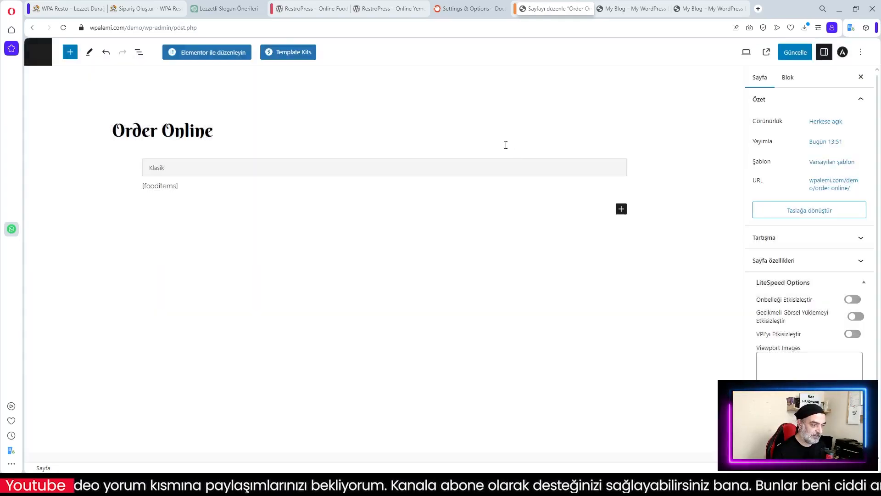
click(184, 189)
click(215, 245)
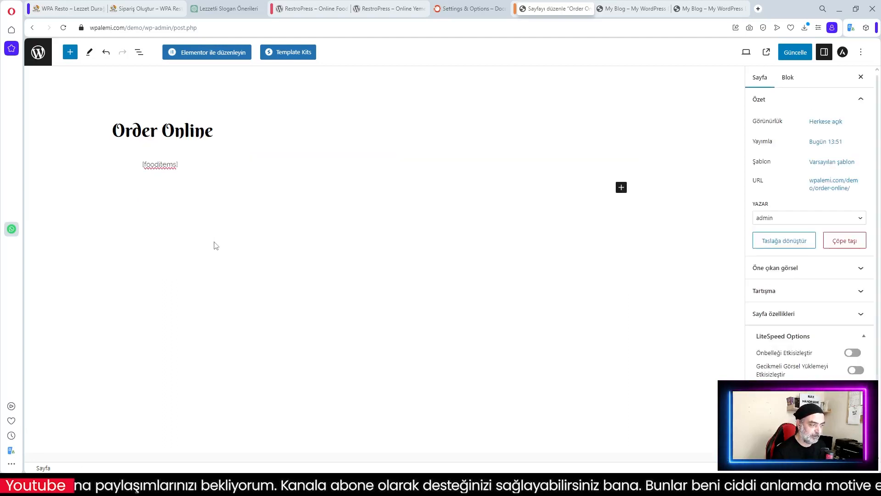
click(38, 52)
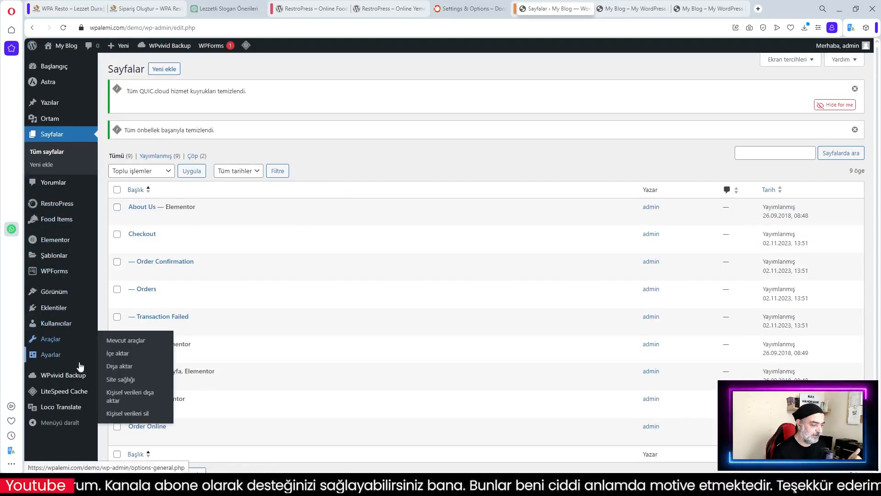
mouse_move(58, 409)
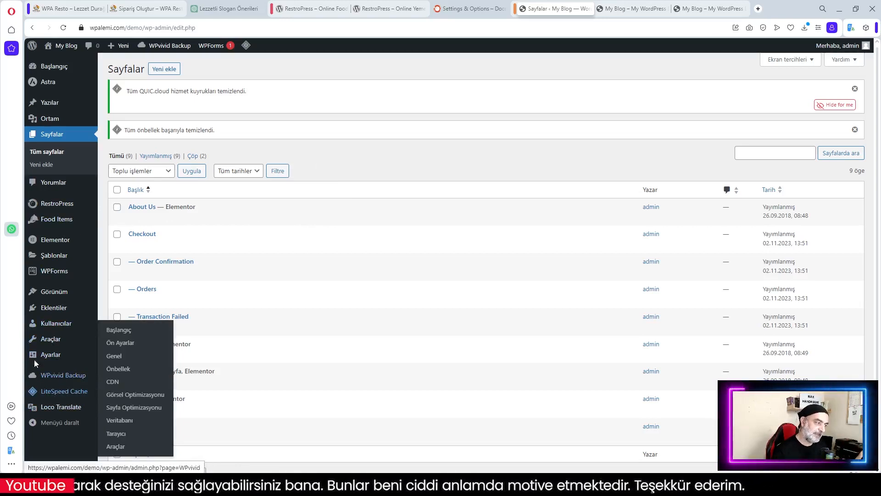
mouse_move(54, 254)
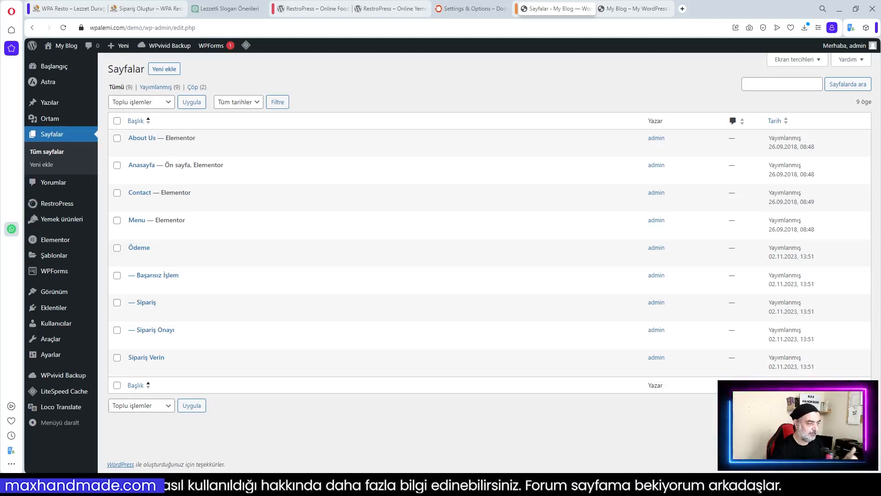
mouse_move(65, 205)
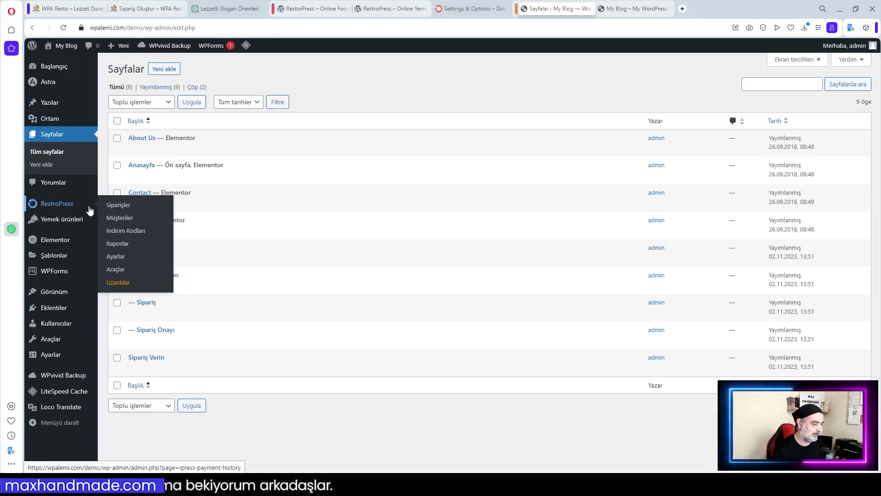
Browse the RestroPress Siparişler, Müşteriler and İndirim Kodları lists
click(60, 206)
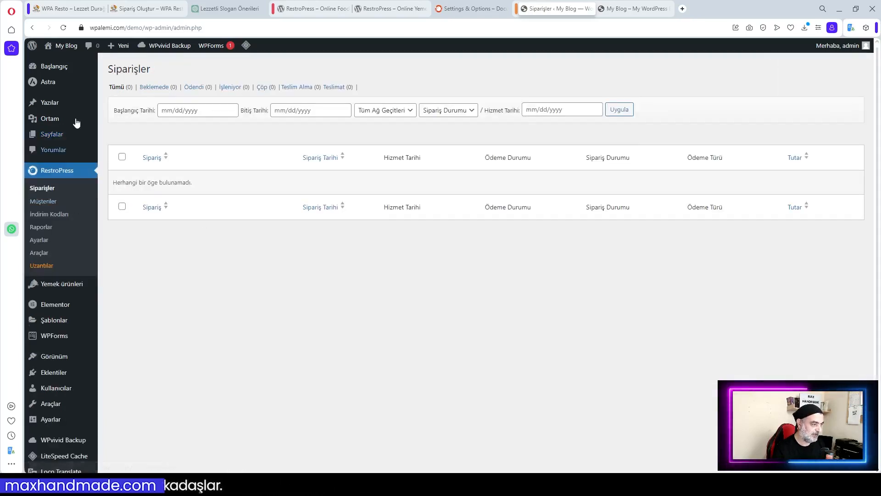
click(44, 201)
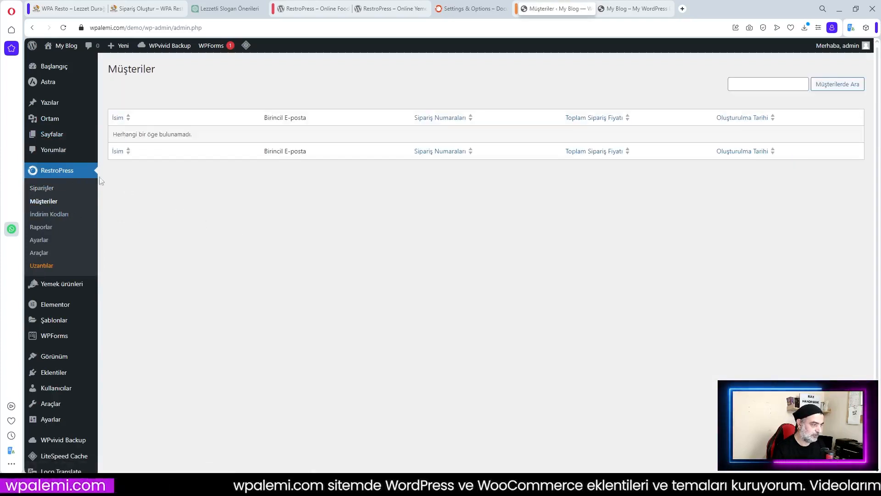
click(55, 216)
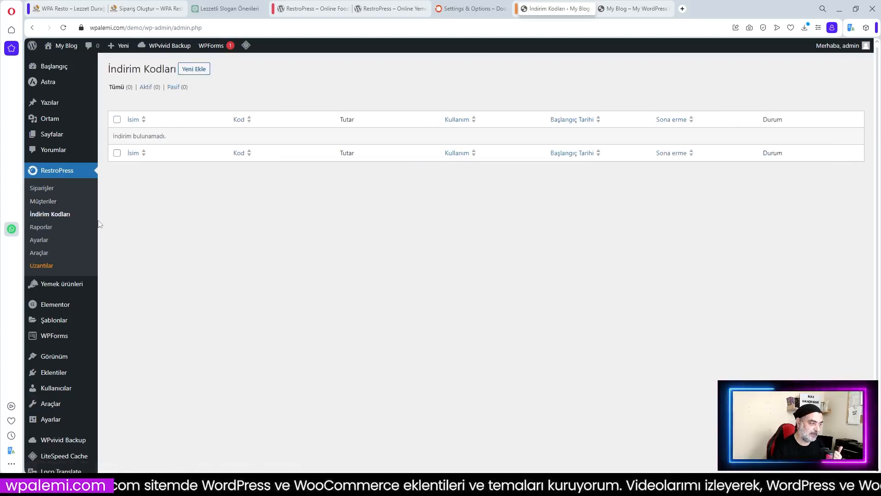
Look over the new discount code form, then go to the Raporlar earnings page
click(194, 68)
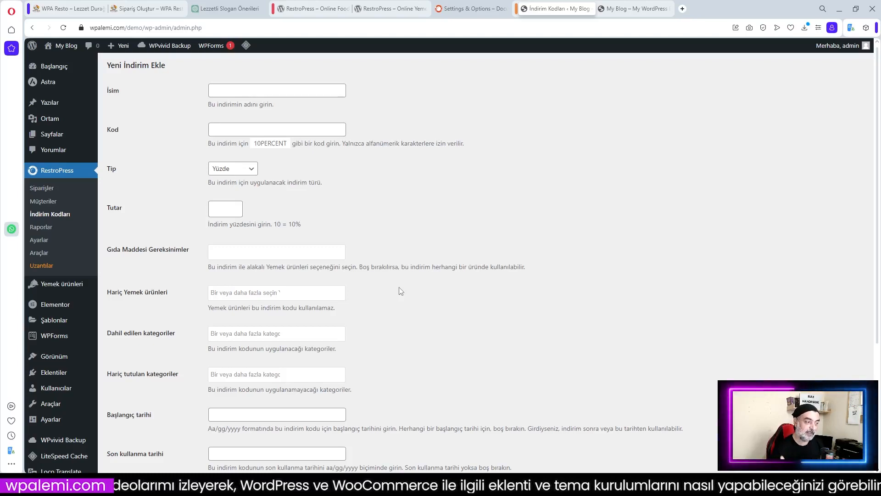
scroll(398, 287, down, 4)
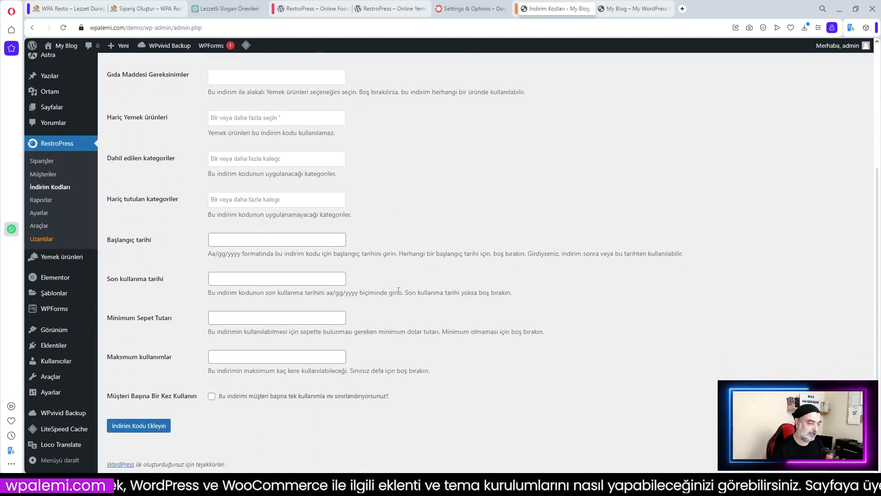
scroll(398, 289, up, 4)
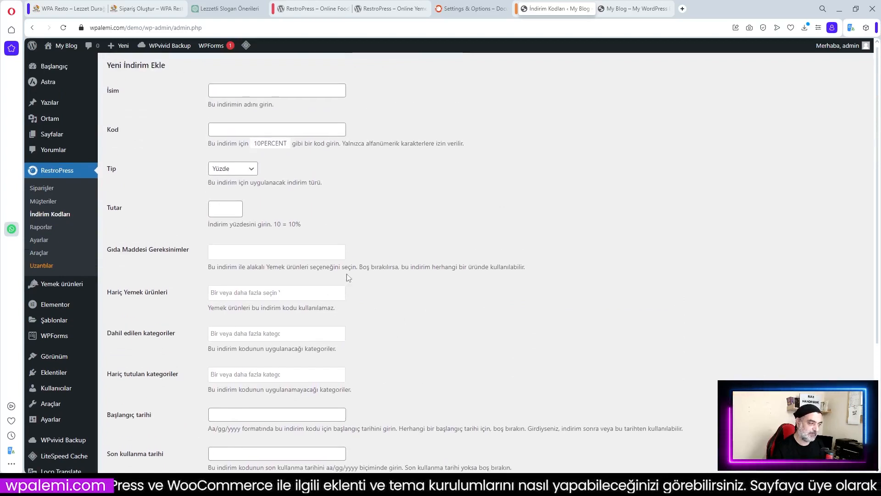
click(41, 227)
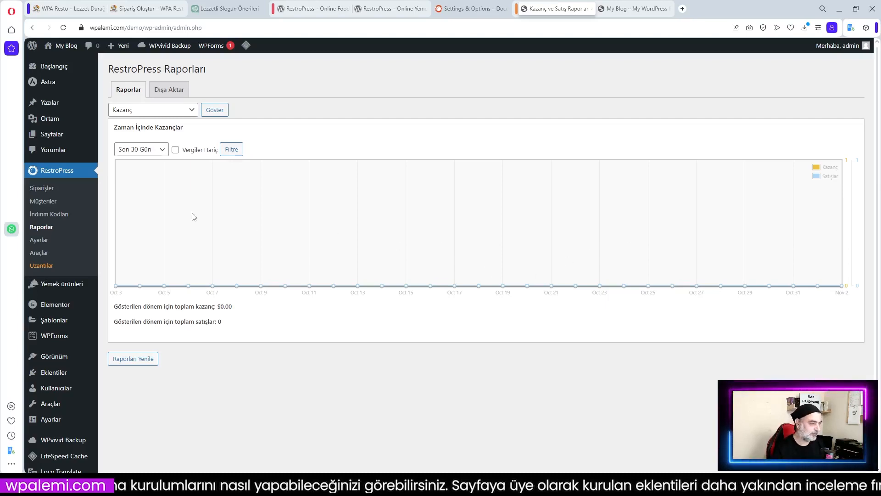
Visit Ayarlar and Araçlar with its Sistem Bilgisi and İçe Aktar/Dışa Aktar tabs, then Uzantılar
click(33, 245)
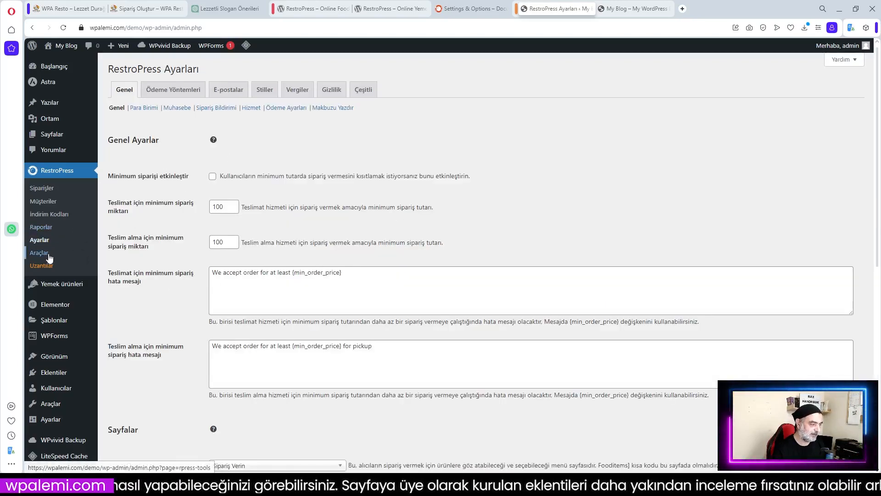
click(39, 256)
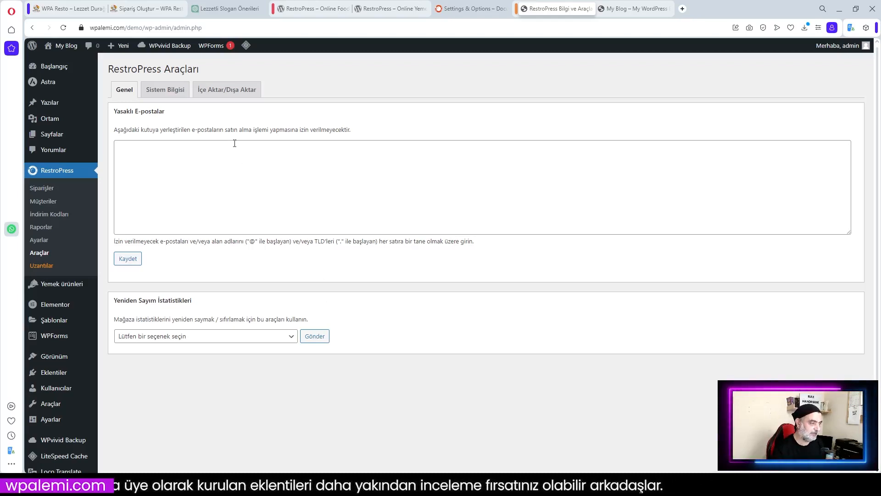
click(175, 92)
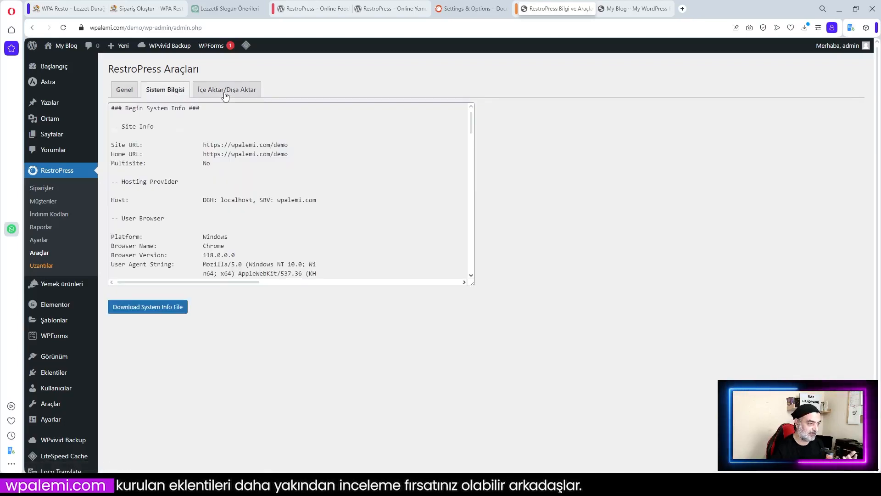
click(224, 93)
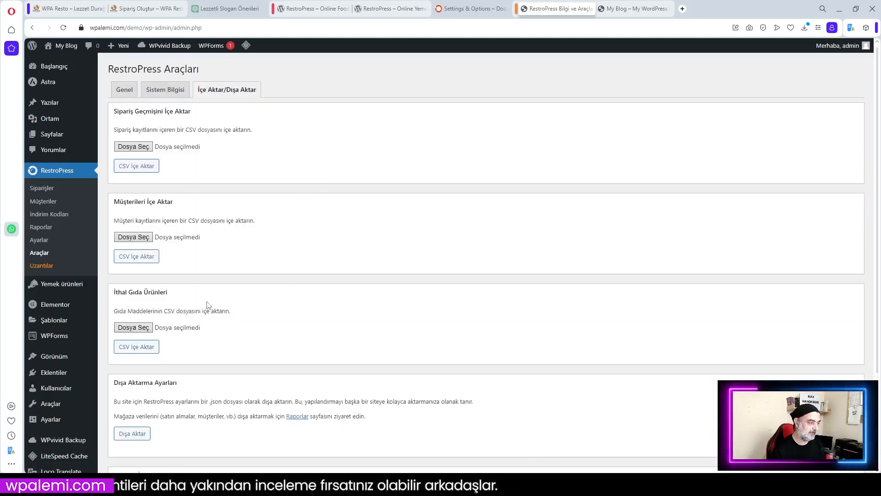
click(42, 266)
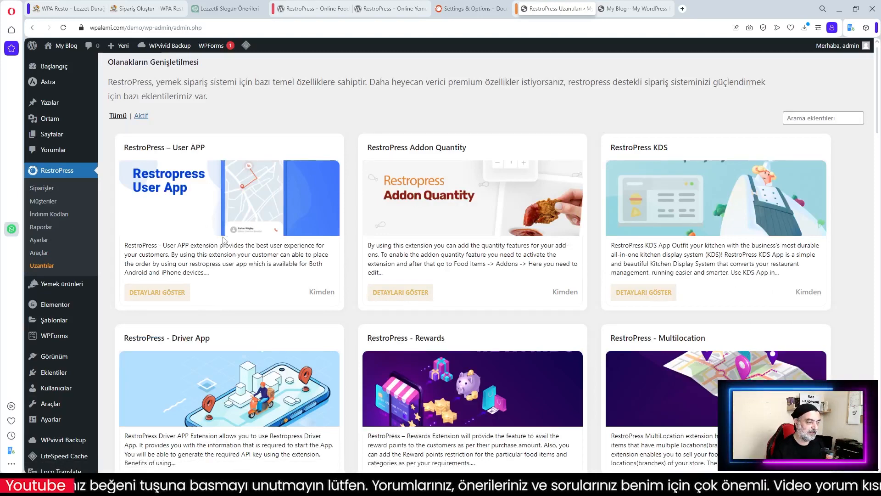
scroll(562, 240, down, 3)
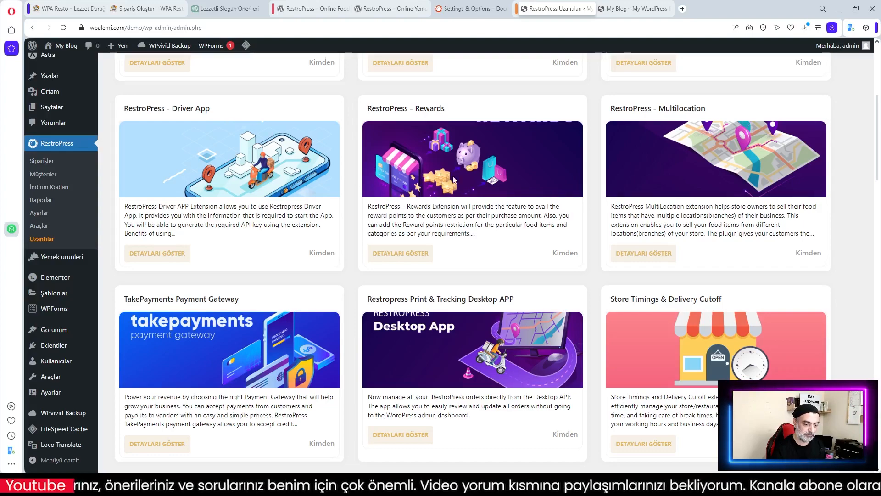
scroll(503, 250, down, 2)
scroll(558, 302, down, 4)
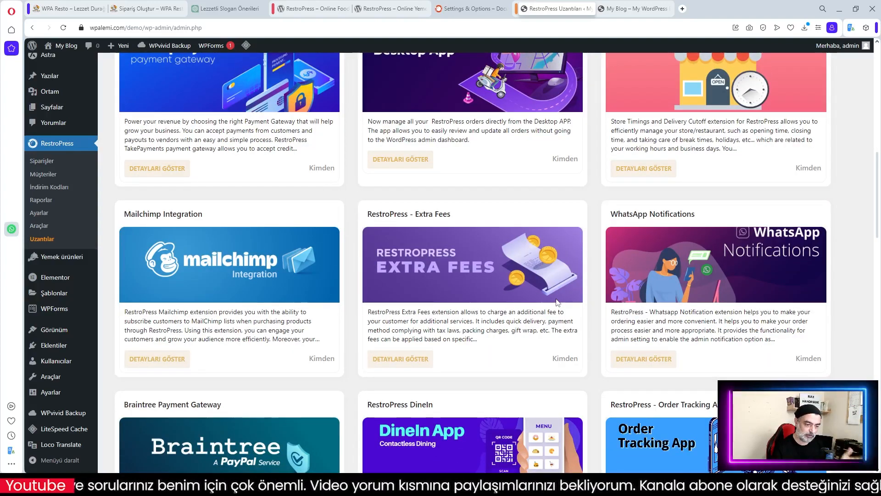
scroll(557, 301, down, 3)
scroll(555, 298, up, 4)
scroll(556, 298, up, 10)
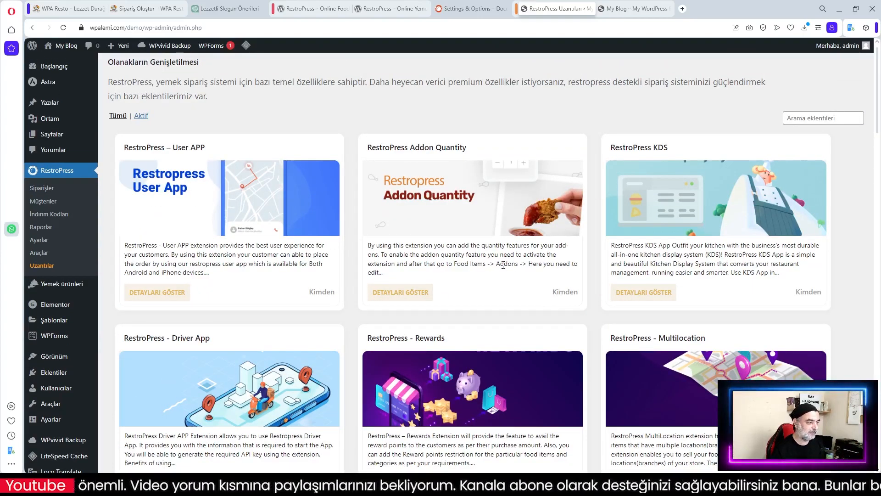
click(56, 286)
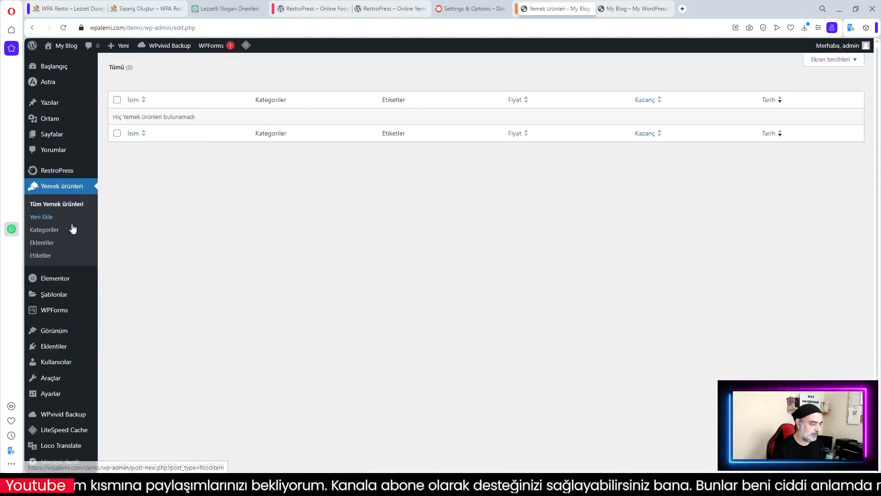
View the empty Kategoriler, Eklentiler and Etiketler pages, then return to RestroPress Siparişler
click(43, 230)
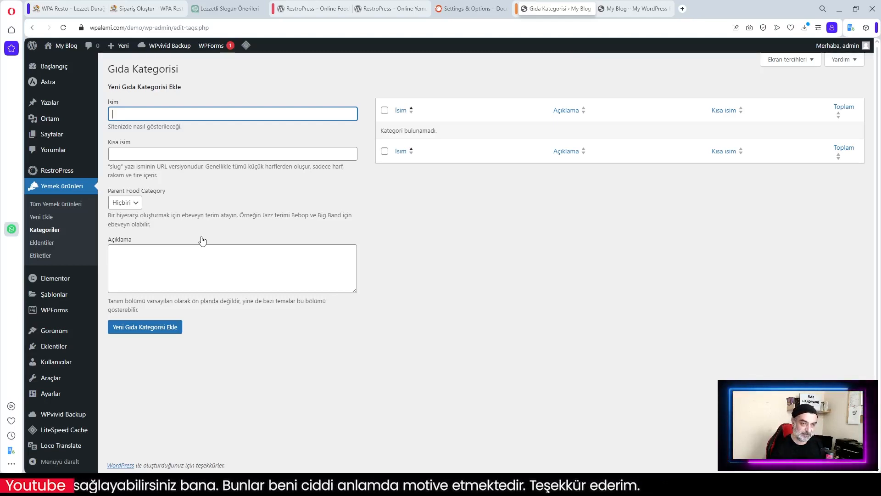
click(42, 242)
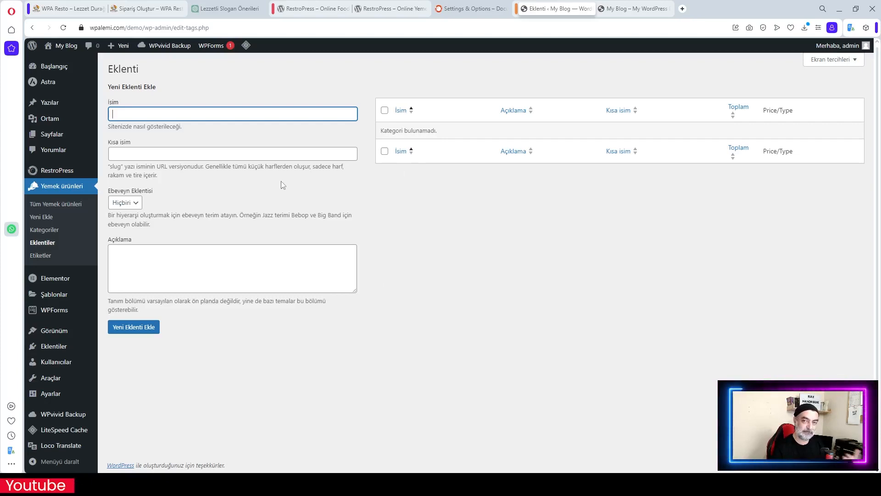
click(39, 259)
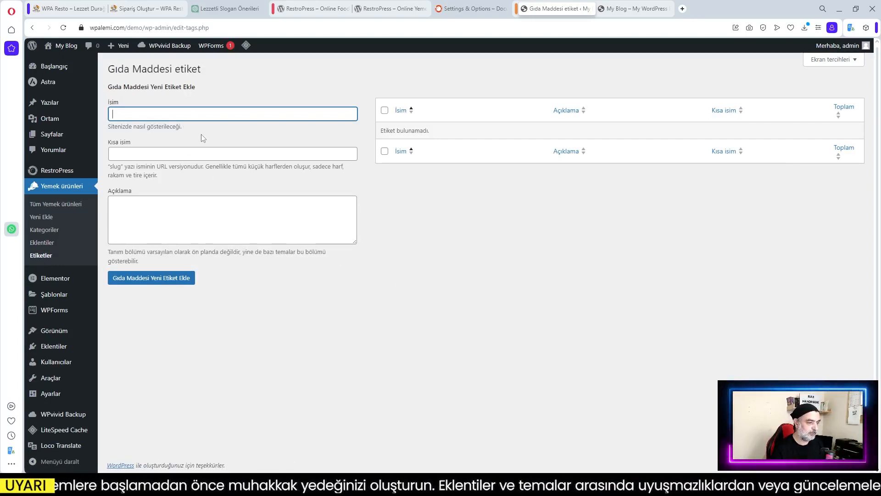
click(60, 173)
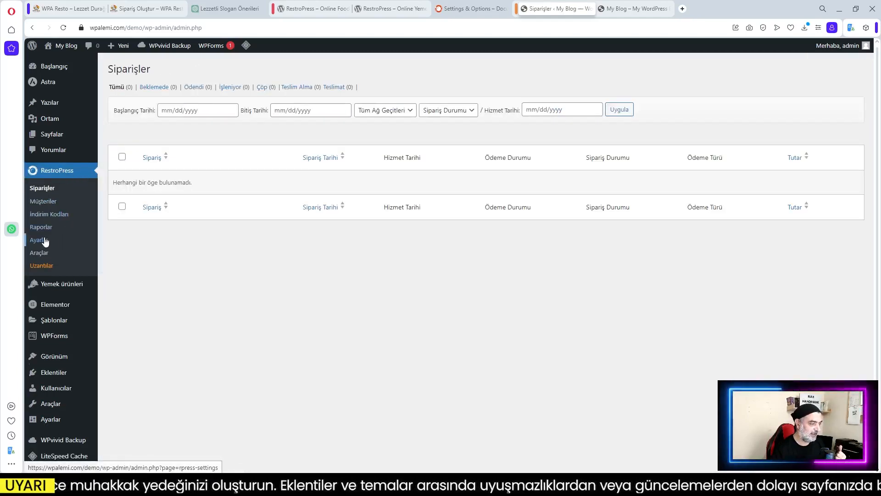
Open RestroPress Ayarlar on the Genel tab and review its minimum order settings
click(39, 241)
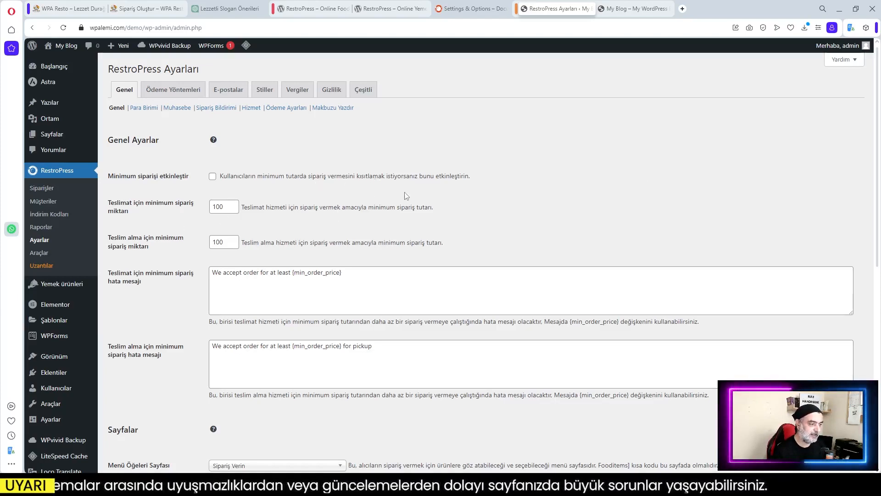
scroll(480, 231, down, 5)
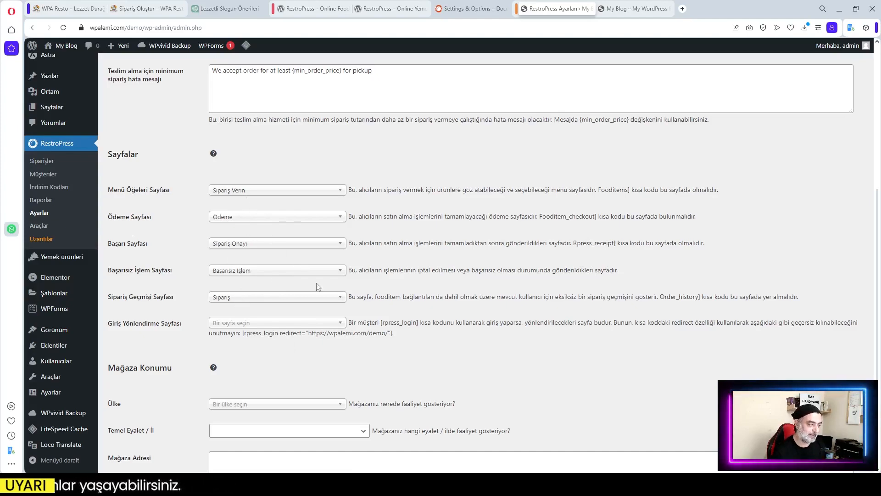
scroll(402, 267, up, 5)
scroll(401, 268, up, 1)
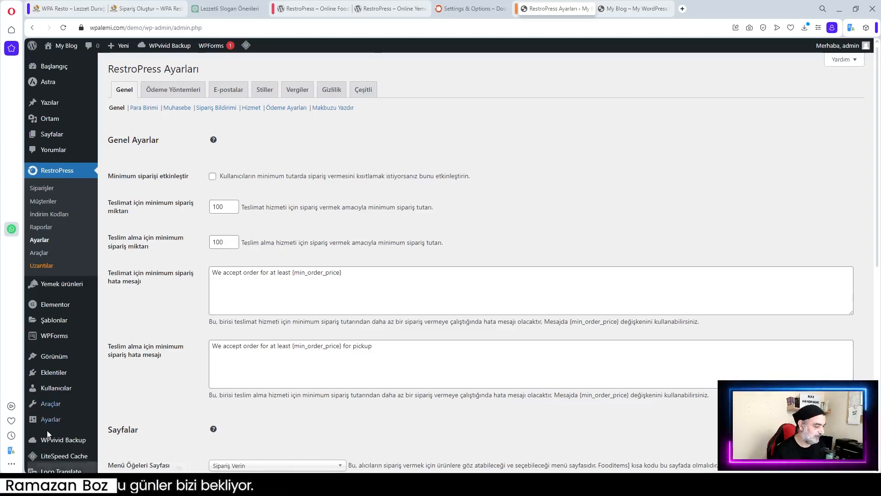
Replace the delivery minimum-order error message with its Turkish translation from the Translator
click(11, 450)
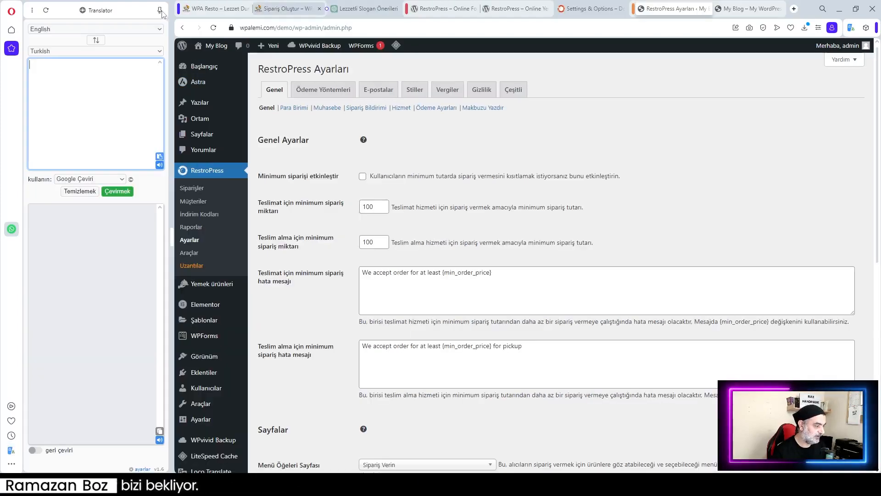
click(468, 284)
drag(506, 273, 364, 275)
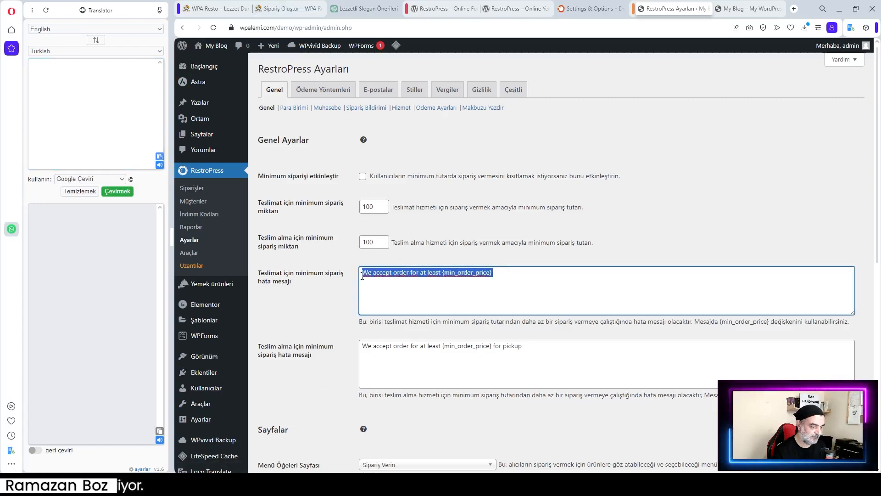
right_click(363, 275)
click(402, 120)
click(65, 93)
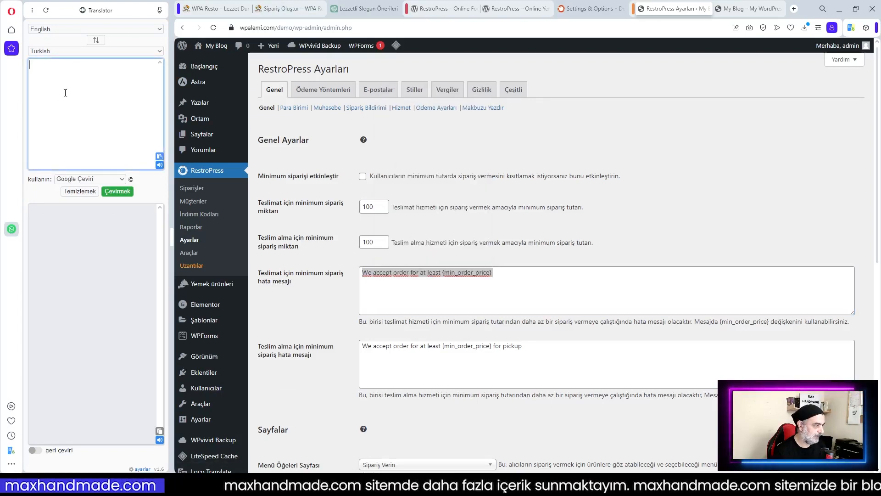
key(ctrl+v)
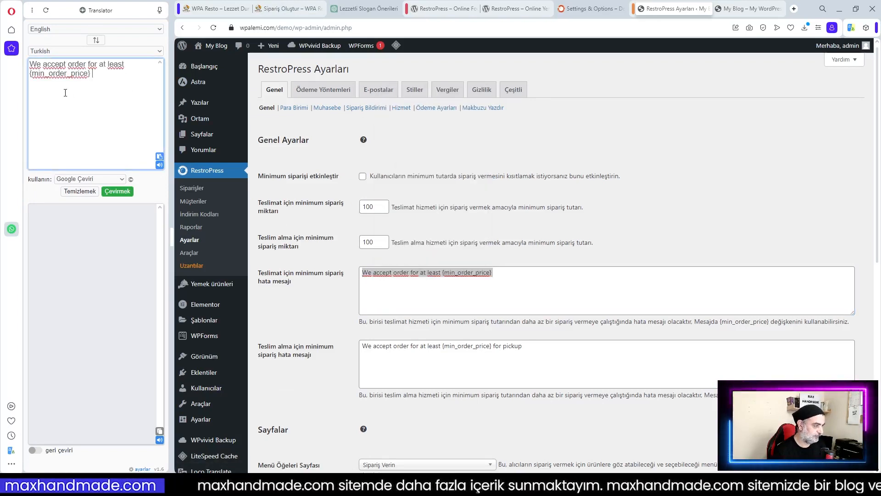
click(121, 193)
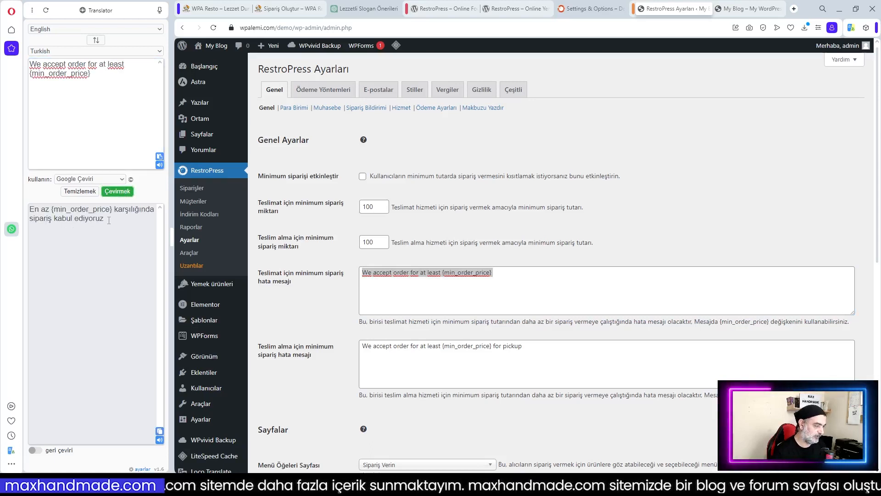
drag(109, 221, 29, 207)
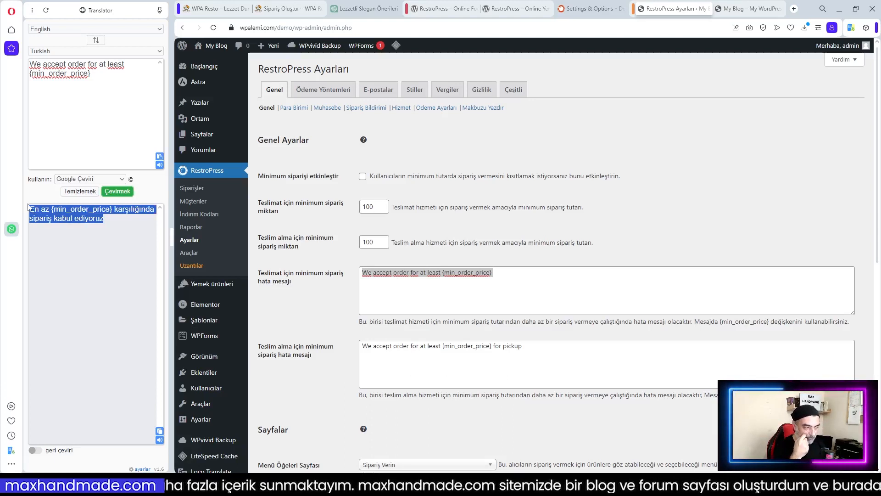
right_click(471, 276)
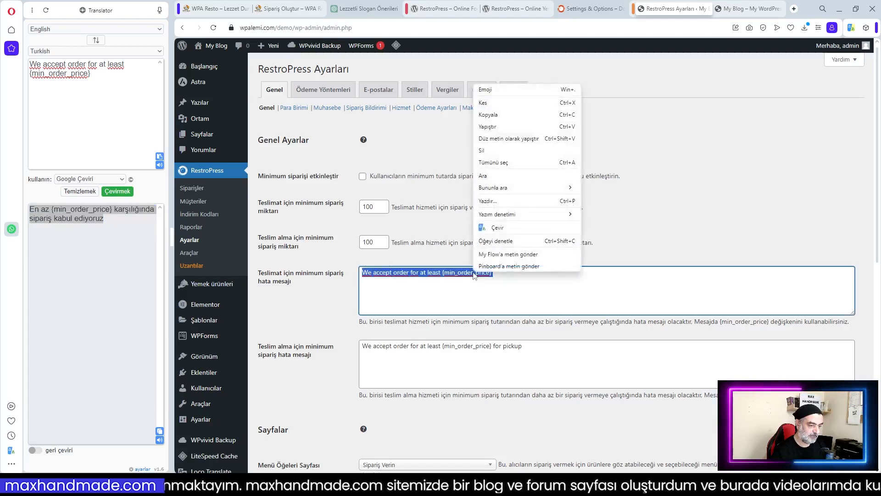
click(498, 128)
click(446, 291)
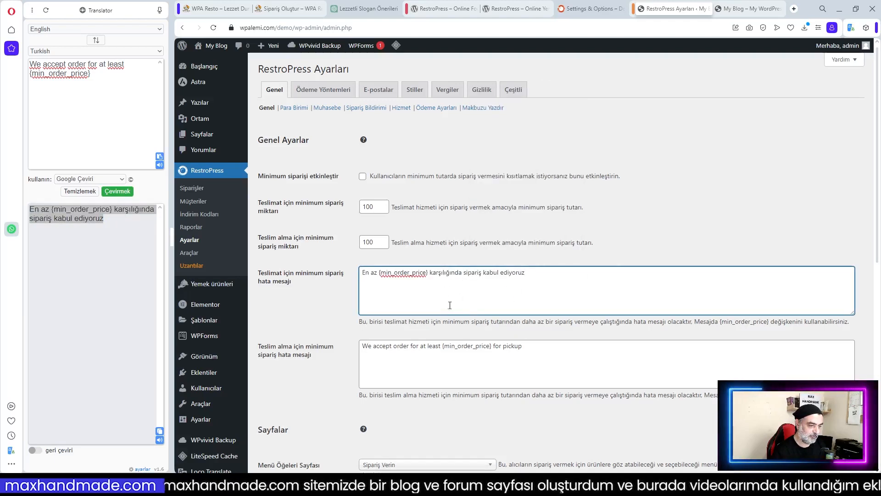
Replace the pickup minimum-order error message with its Turkish translation
drag(529, 351, 381, 346)
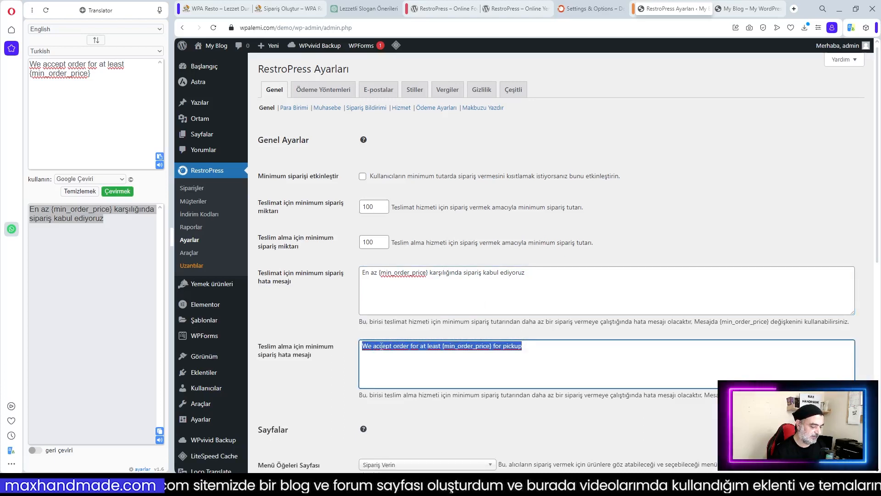
click(80, 191)
key(ctrl+v)
click(117, 191)
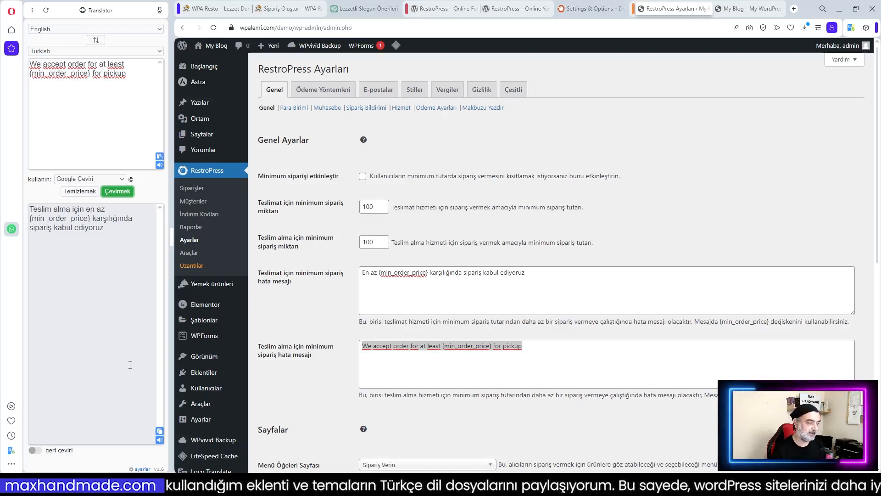
triple_click(130, 365)
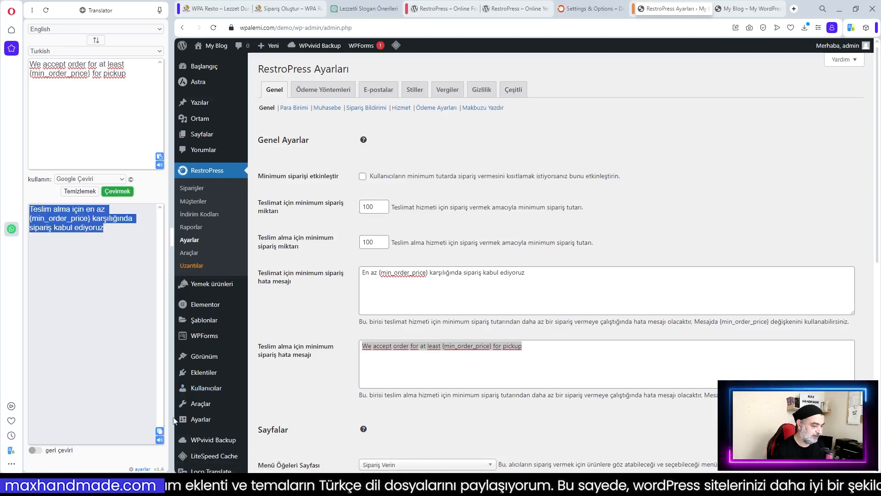
right_click(402, 345)
click(441, 200)
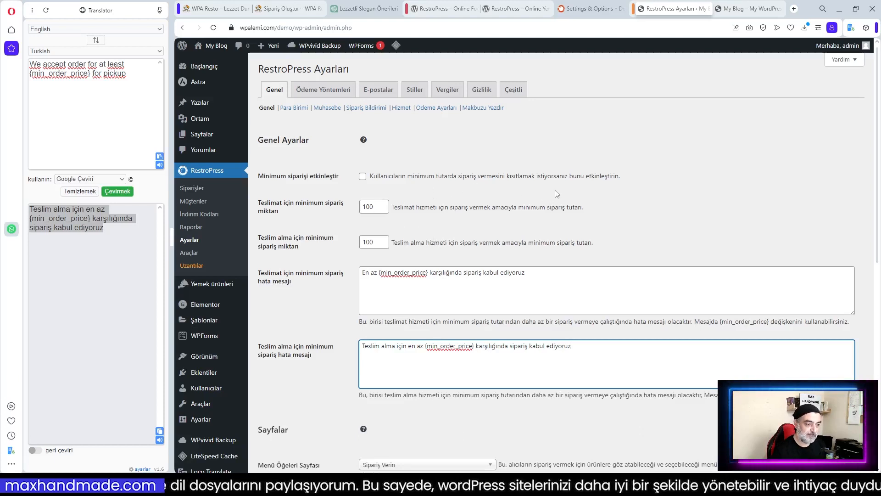
Tick Minimum siparişi etkinleştir to enable the minimum order requirement
click(363, 177)
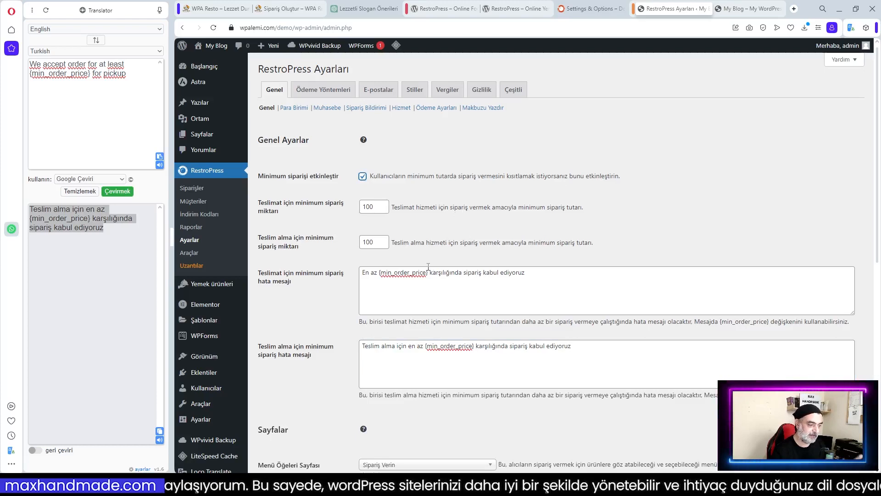
scroll(464, 252, down, 3)
scroll(473, 305, down, 3)
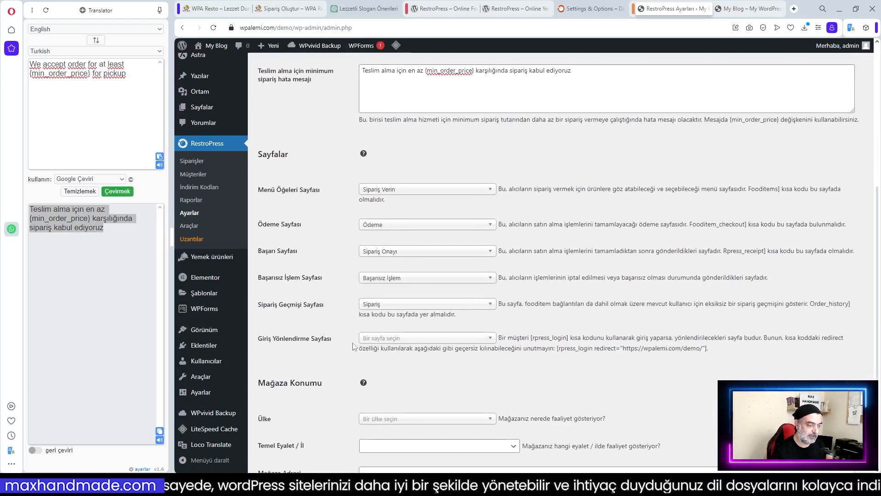
Copy the example [rpress_login redirect=...] shortcode from the Giriş Yönlendirme Sayfası description
click(745, 8)
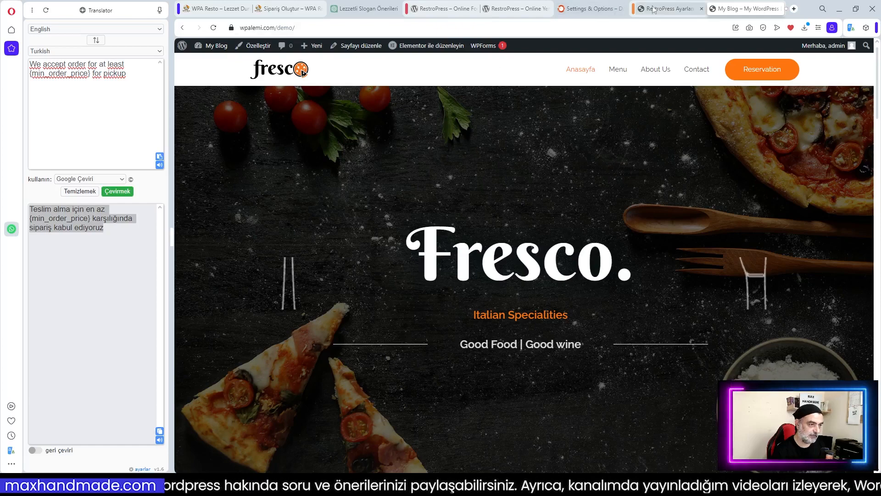
click(670, 9)
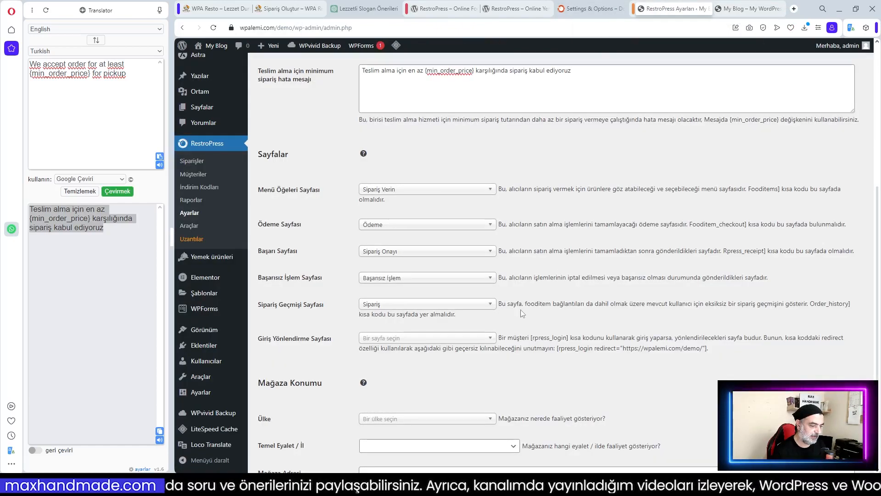
scroll(459, 183, down, 2)
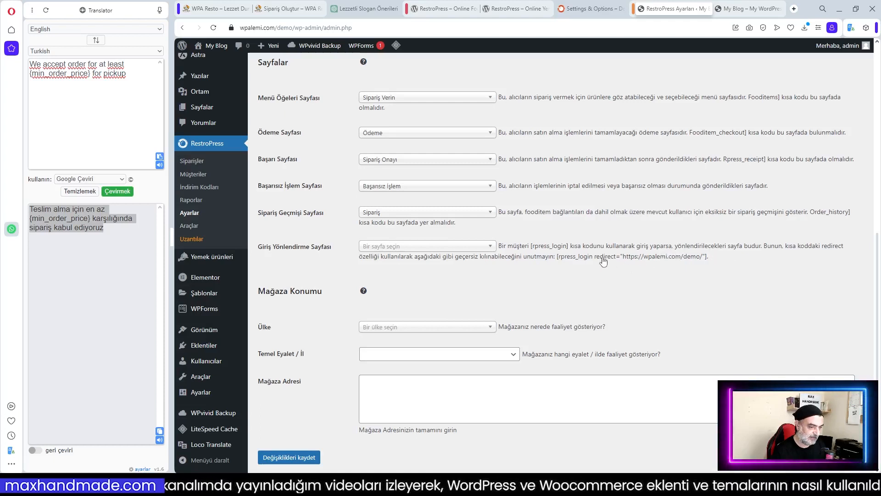
drag(557, 258, 709, 266)
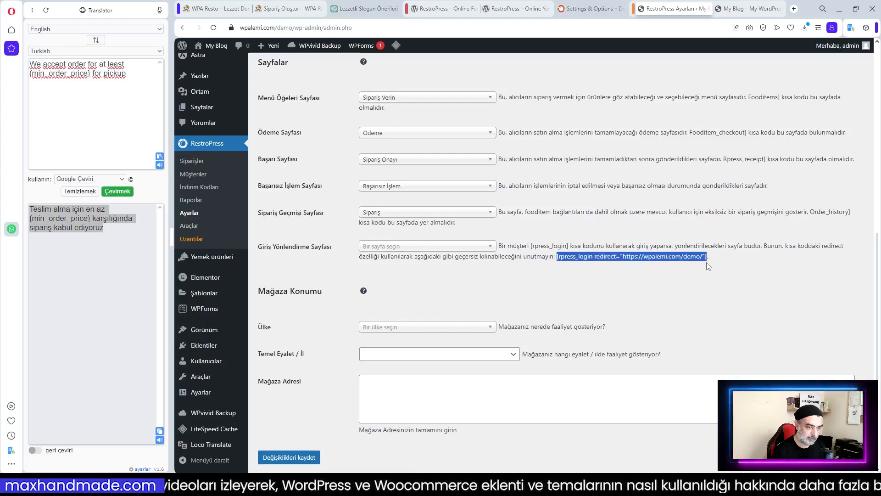
click(628, 237)
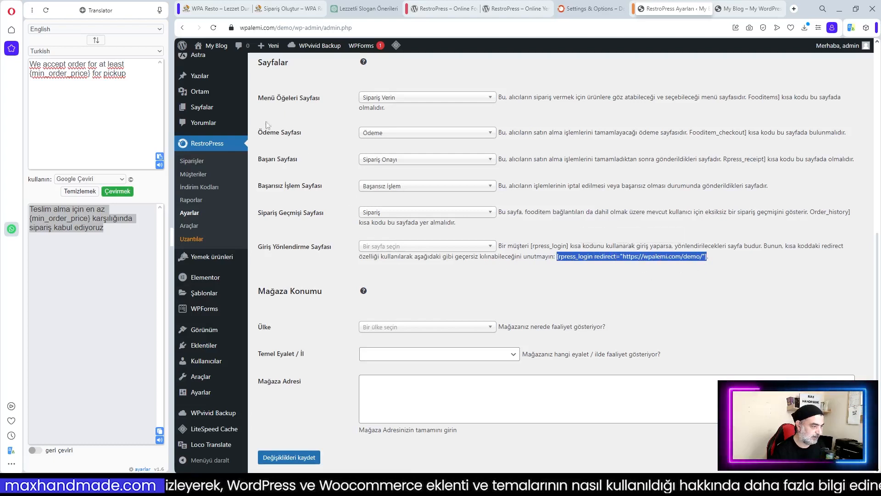
Create a new page titled 'Kayıt Ol / Giriş Yap'
click(202, 108)
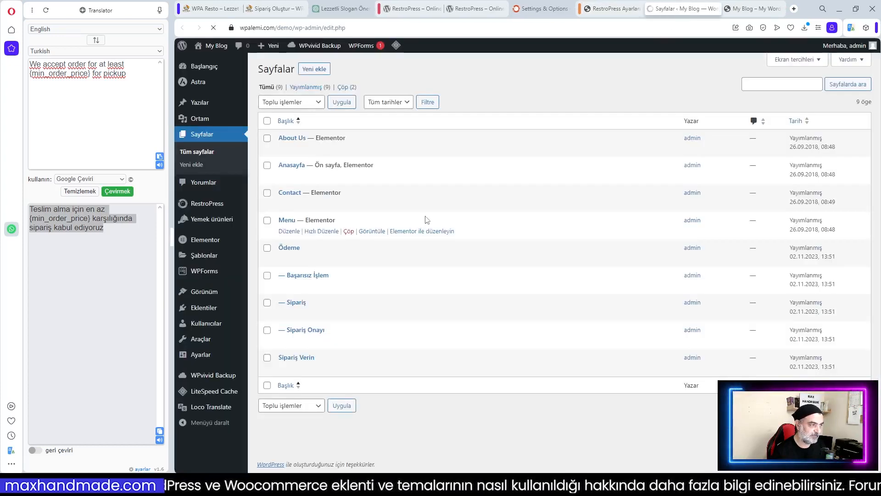
click(316, 72)
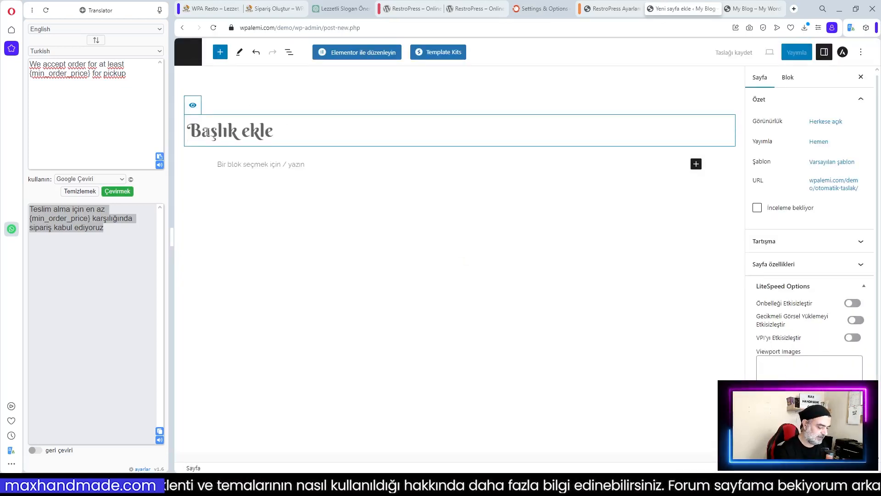
text(Kayı)
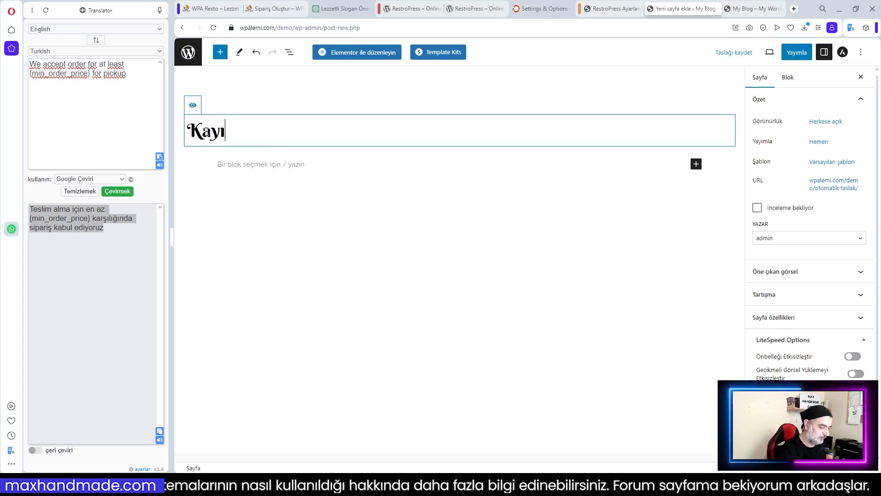
text(t O)
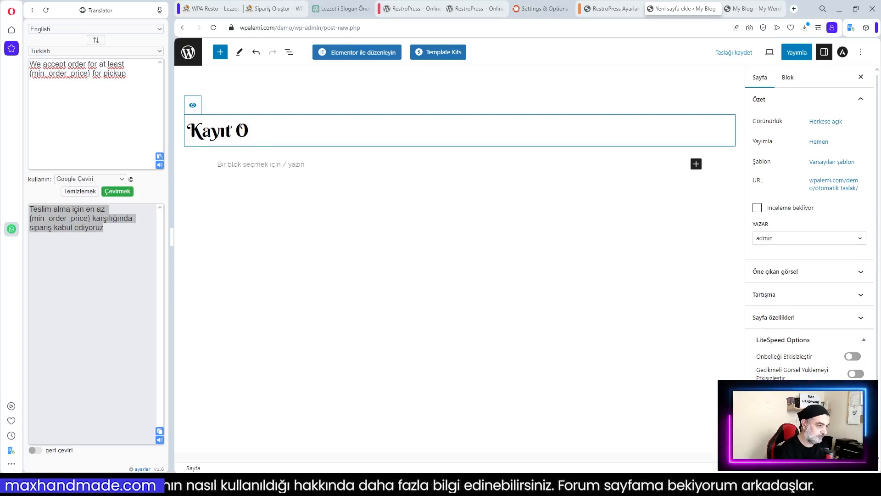
text(l)
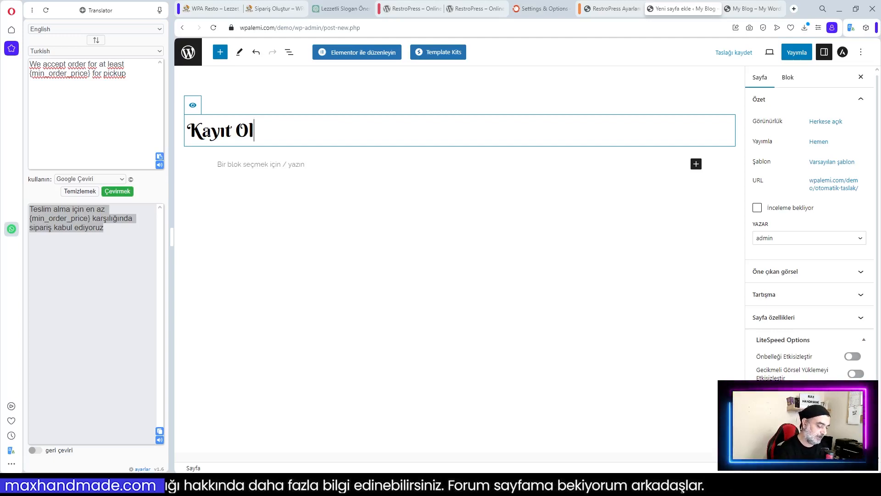
text( / Giriş)
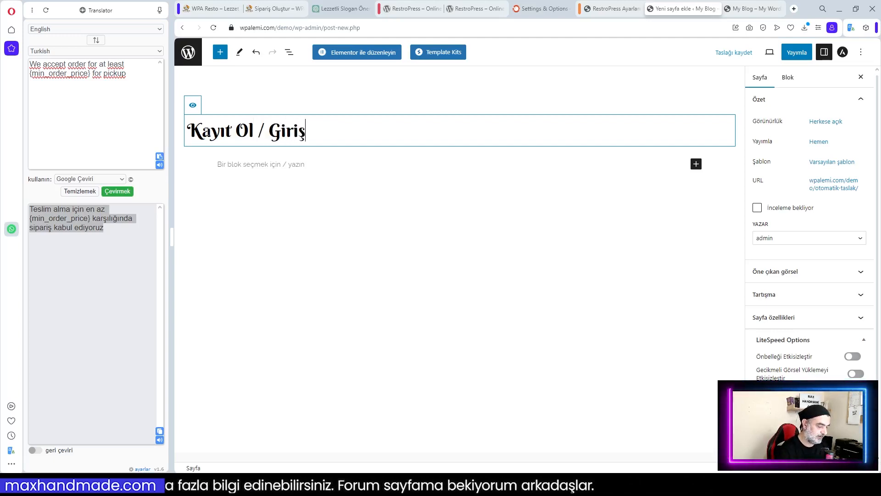
text( Yap)
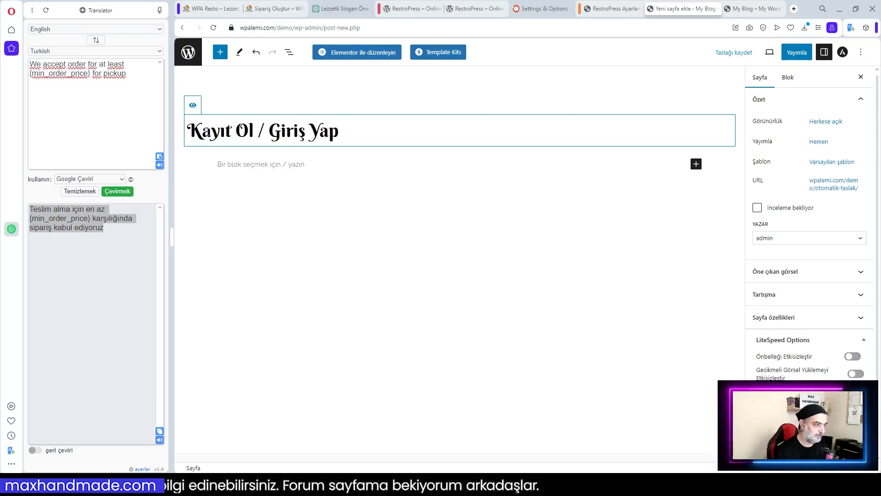
Add a Kısa kod block holding the rpress_login redirect shortcode and publish the page
click(519, 169)
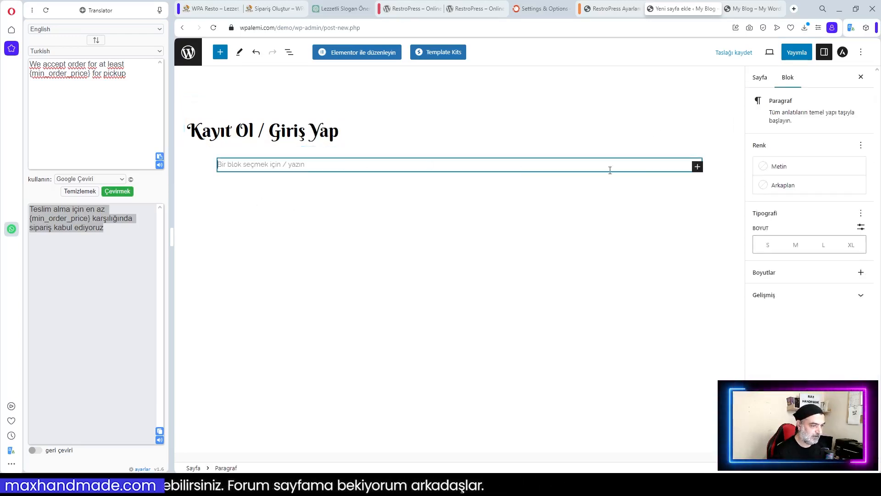
click(698, 167)
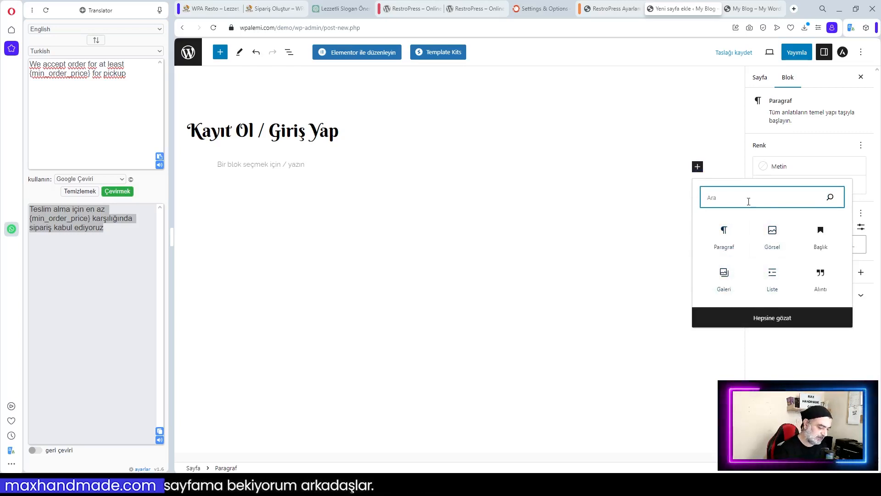
text(kısa)
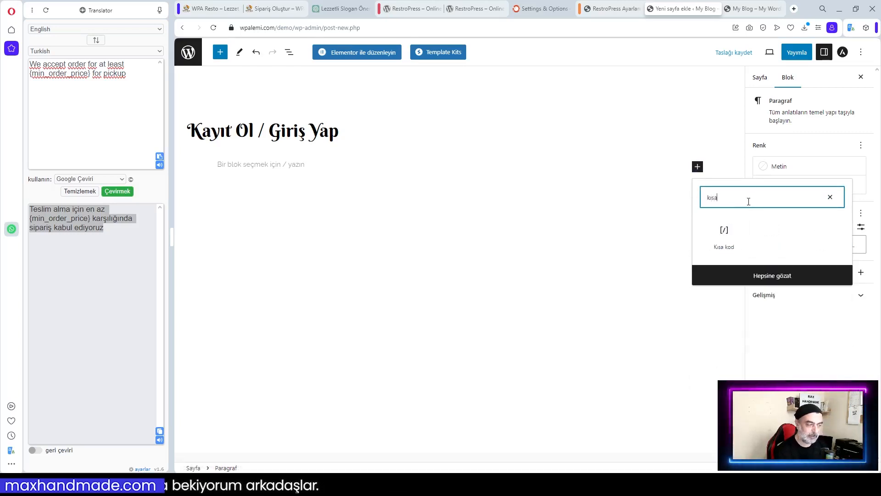
click(726, 234)
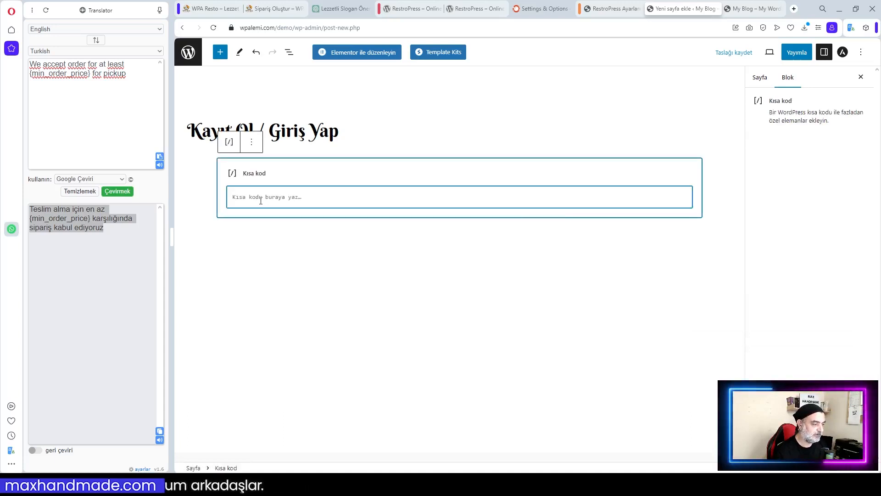
key(ctrl+v)
click(411, 226)
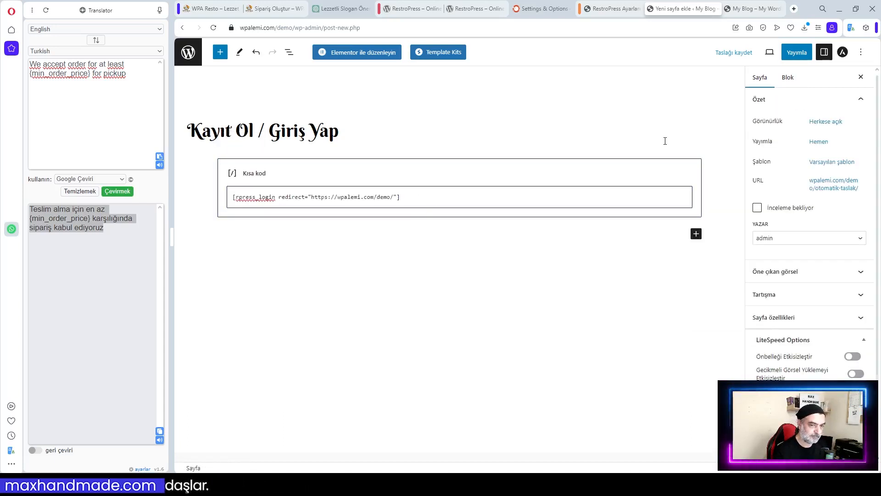
click(796, 54)
click(787, 53)
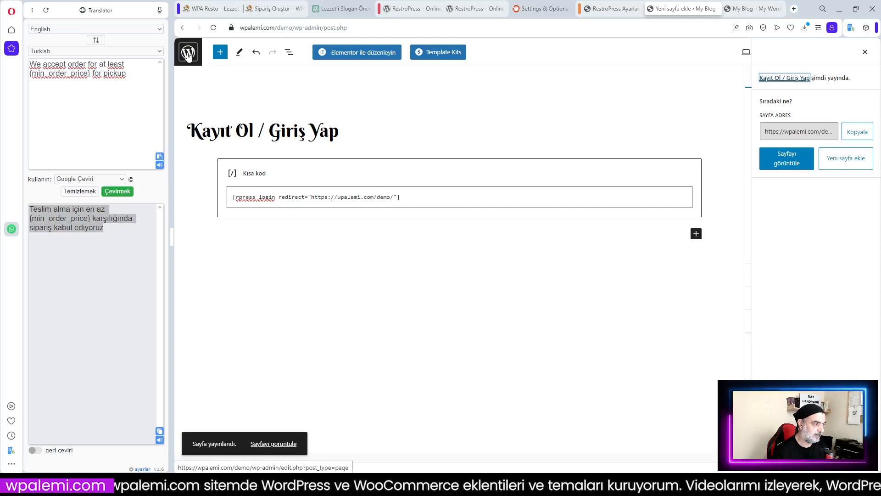
Open the published page's URL in a private window to check the logged-out login form
click(788, 164)
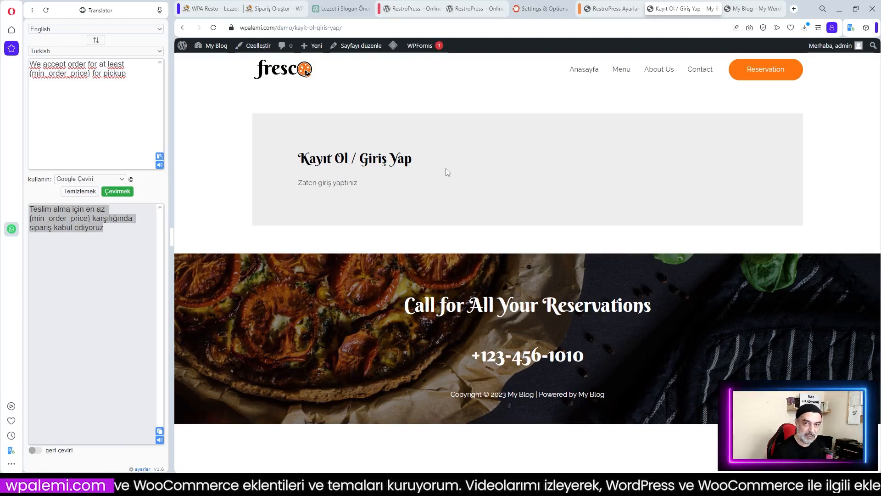
click(298, 28)
right_click(295, 28)
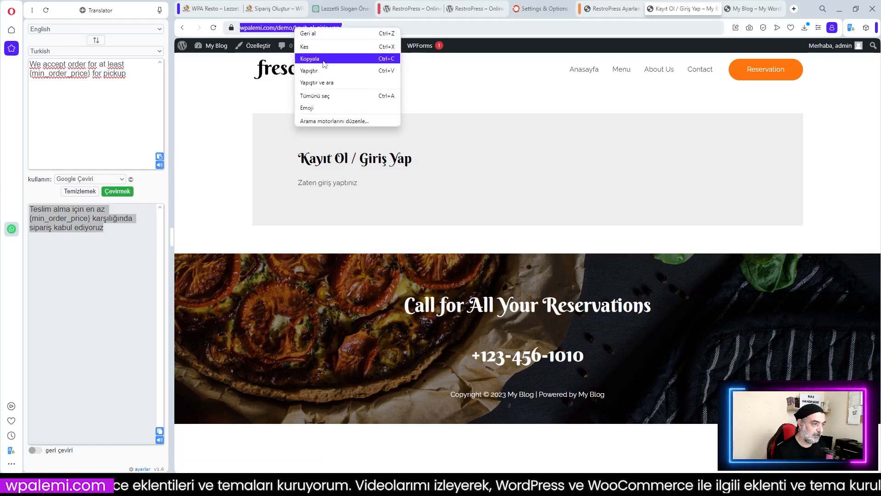
click(324, 59)
click(12, 11)
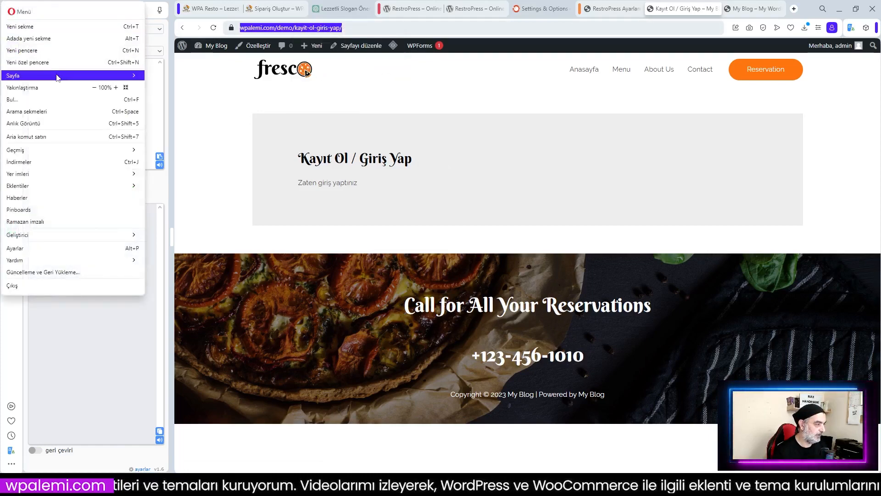
click(39, 63)
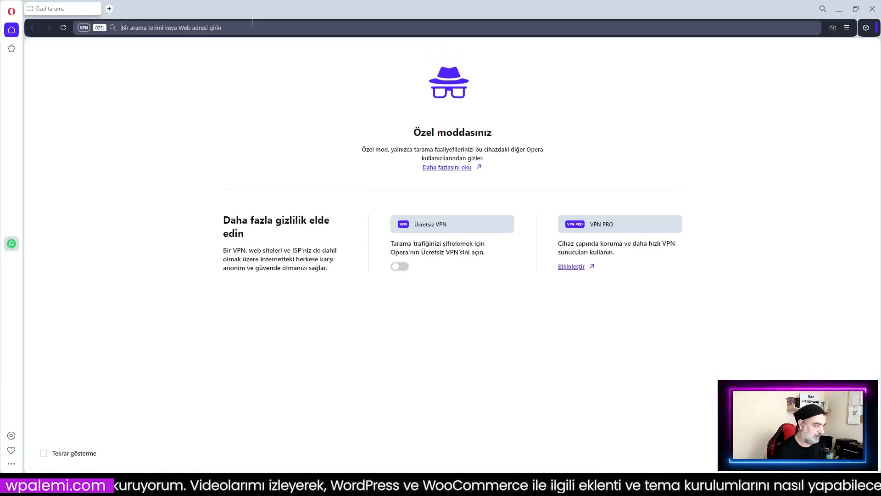
key(ctrl+v)
key(Return)
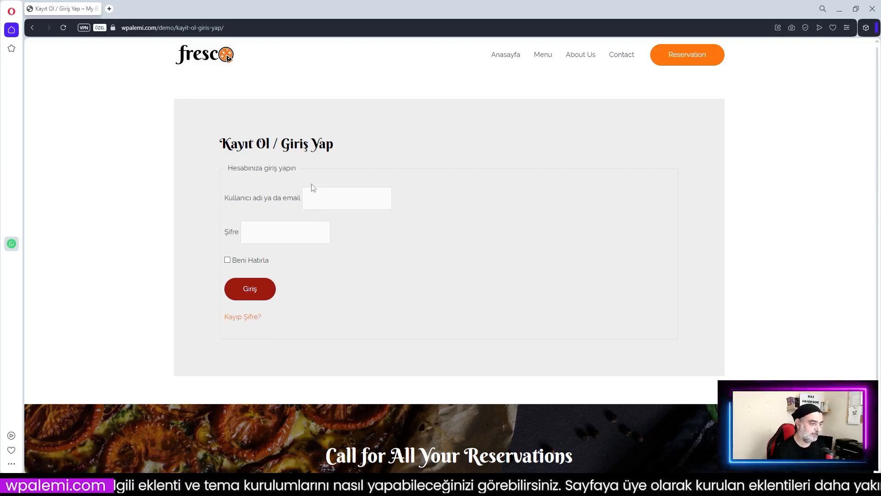
click(873, 9)
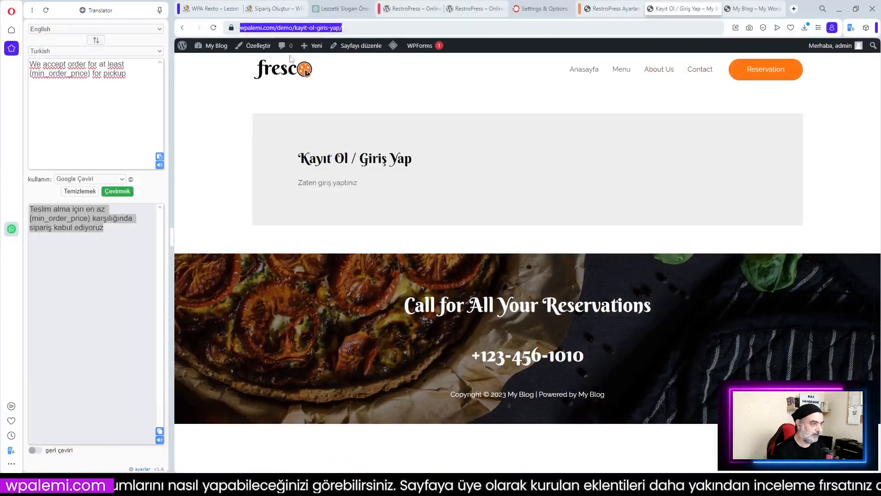
Retitle the page to 'Giriş Yap', update it, and save the RestroPress settings
key(F5)
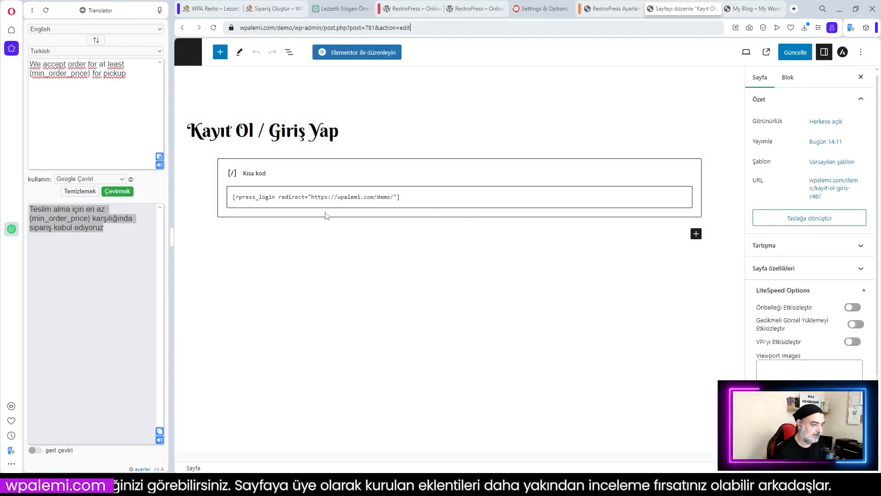
drag(269, 131, 190, 128)
key(BackSpace)
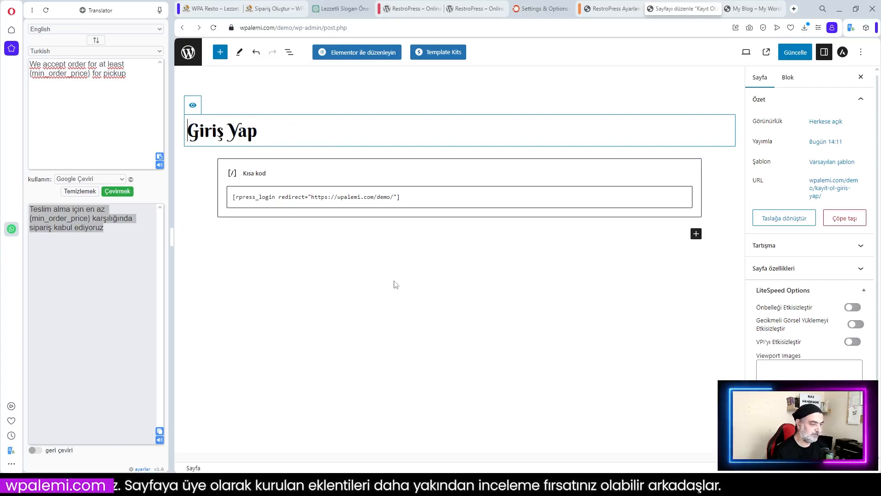
click(394, 281)
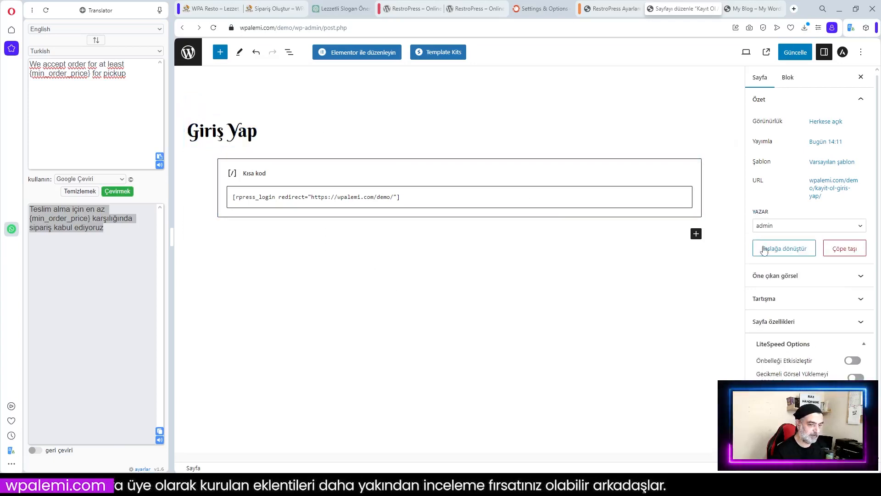
click(796, 52)
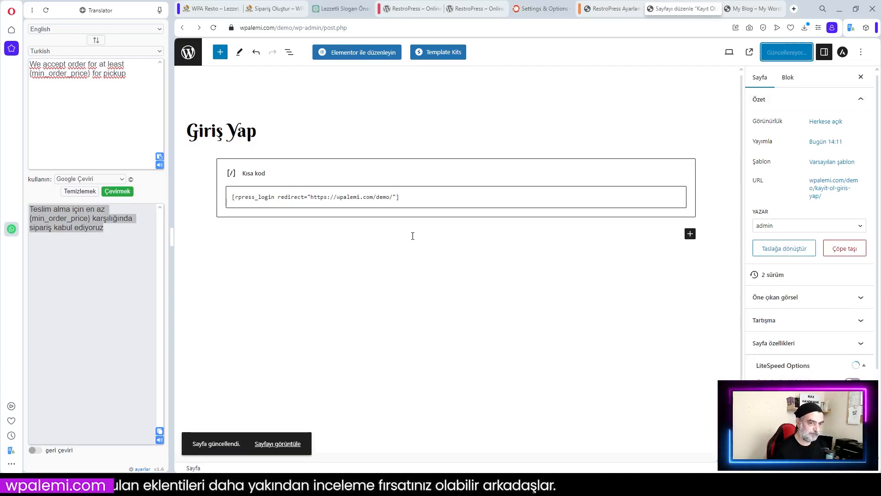
key(ctrl+shift+Tab)
click(290, 458)
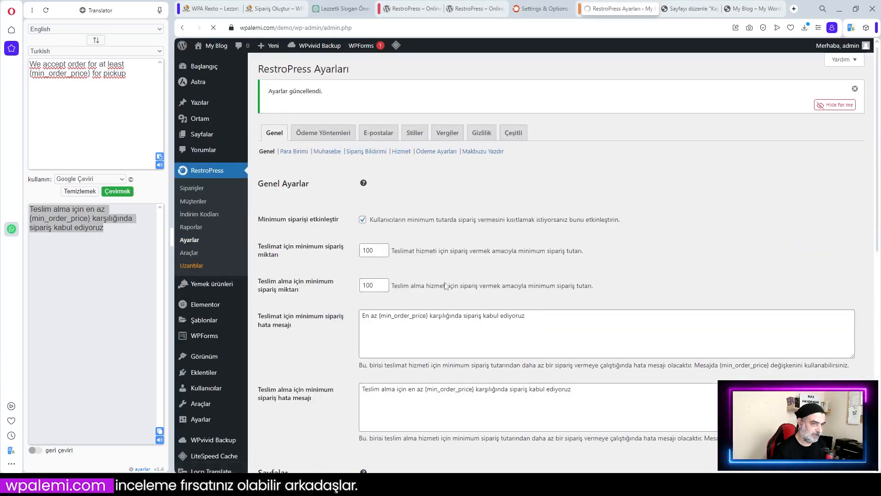
Choose Giriş Yap as the Giriş Yönlendirme Sayfası login redirect page
scroll(454, 275, down, 8)
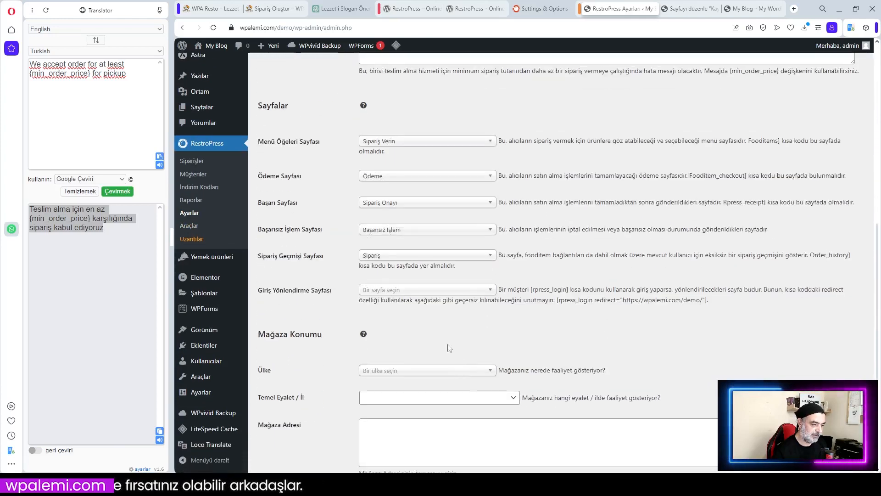
click(438, 294)
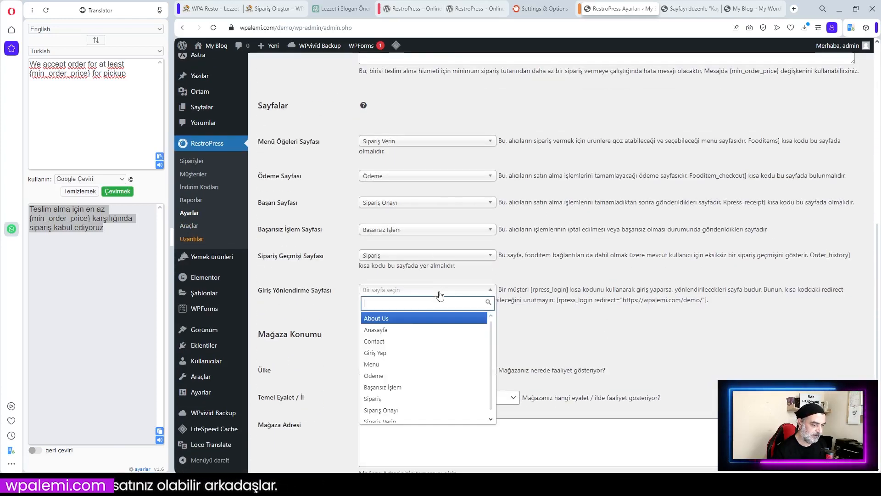
click(386, 353)
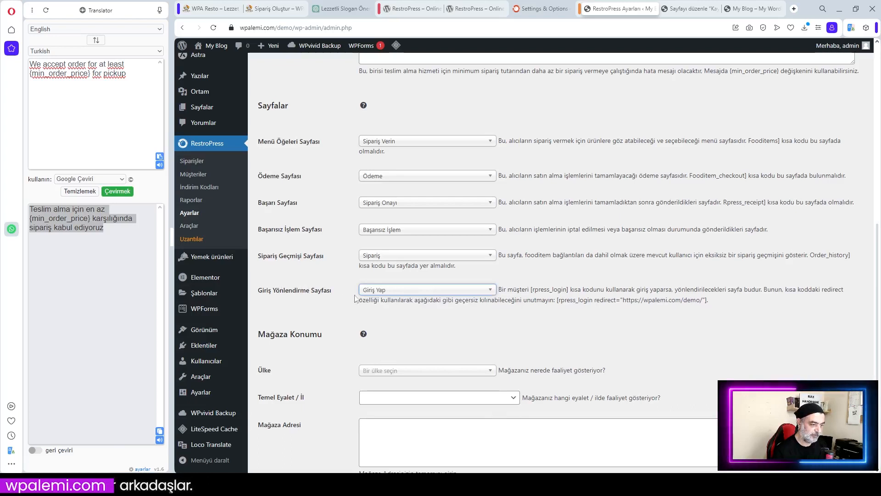
scroll(397, 298, down, 2)
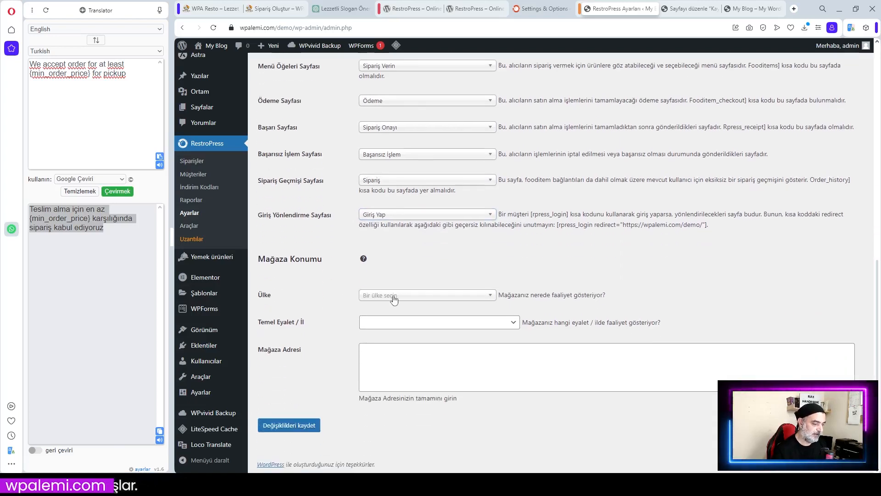
click(422, 296)
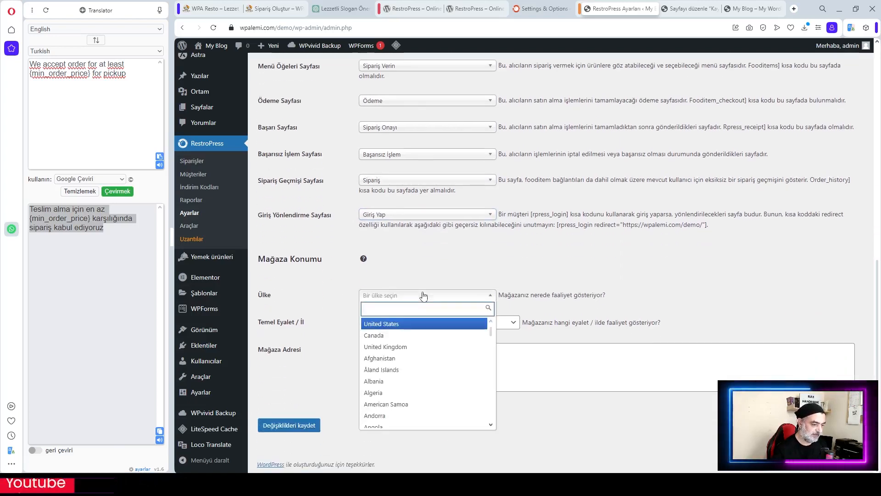
Set the store country to Turkey and the province to Kocaeli
text(tür)
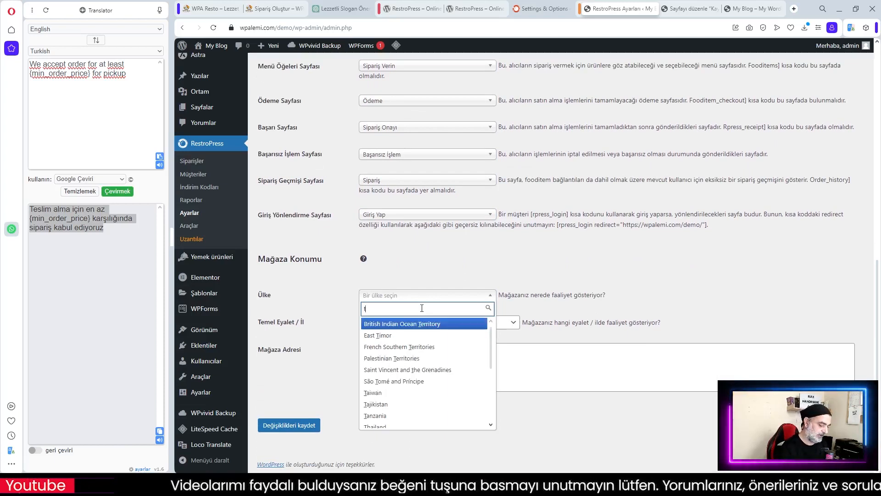
key(BackSpace)
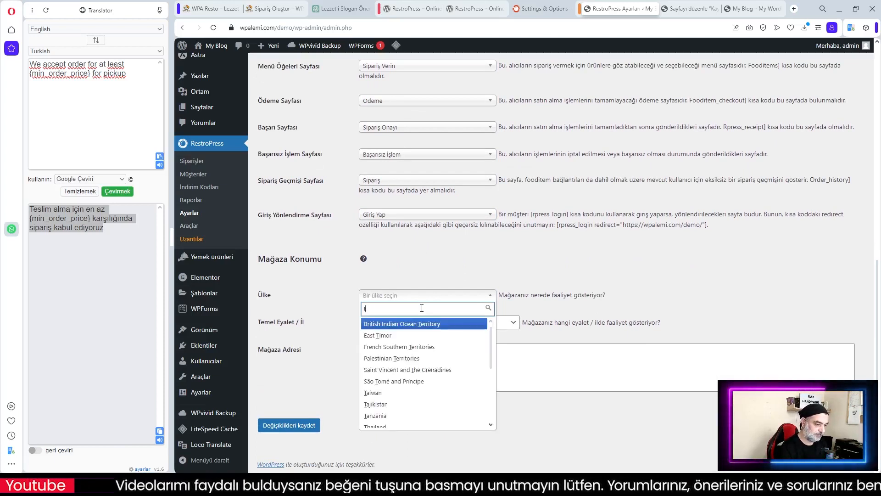
text(u)
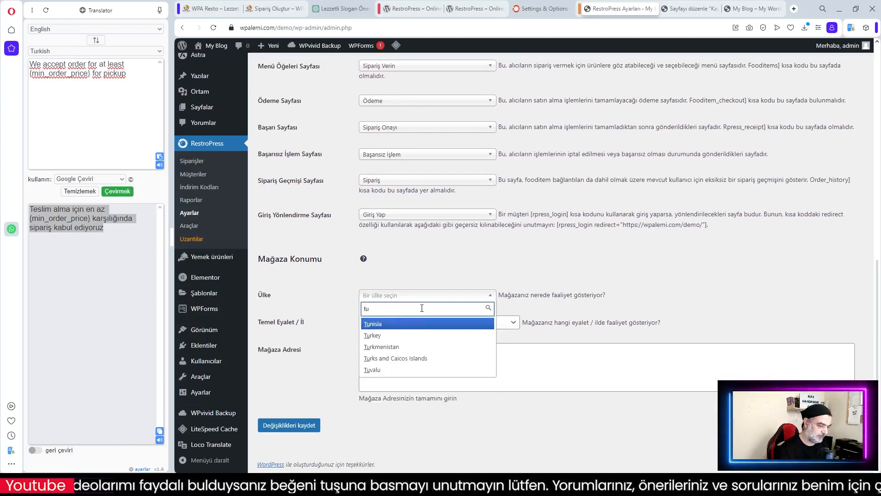
click(394, 335)
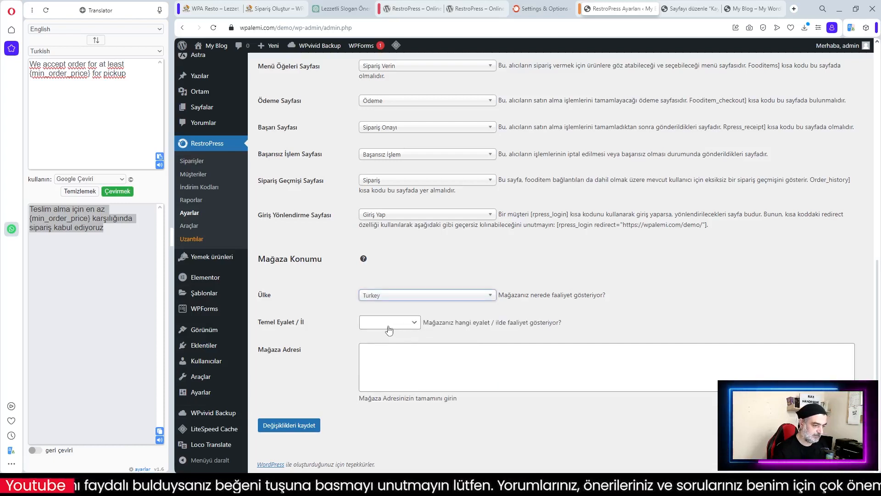
click(385, 326)
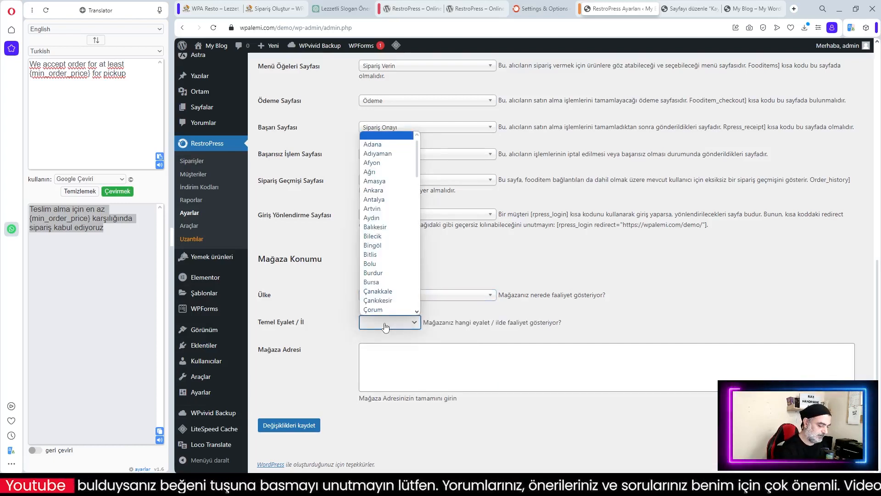
text(ko)
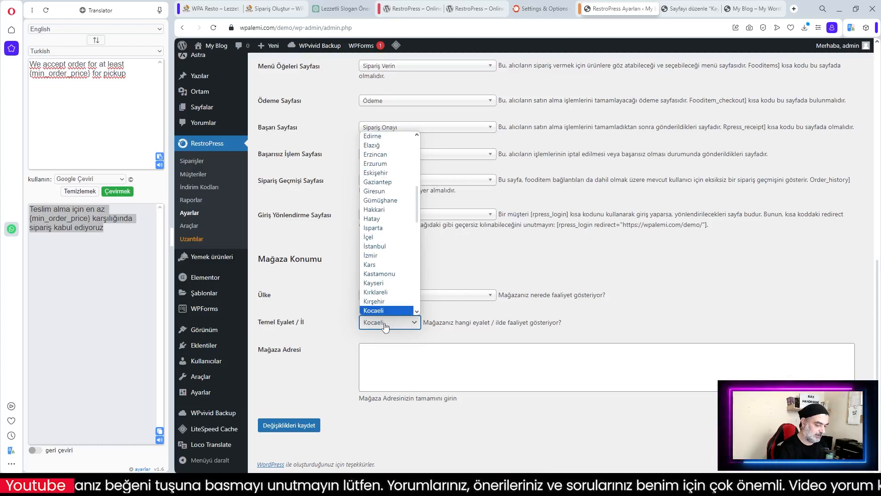
key(Return)
Enter the store address 'Örnek Mah. Örnek Cad. 41400 Gebze / Kocaeli' and save the settings
click(392, 358)
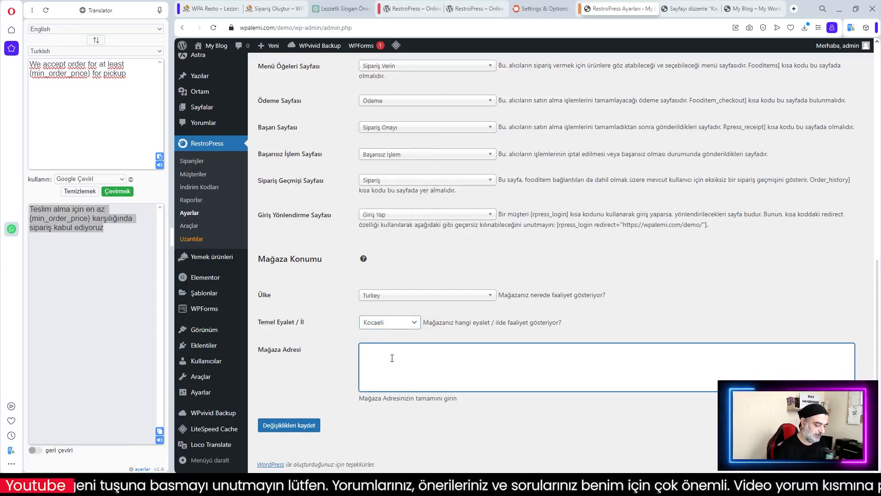
text(Örnek Mah)
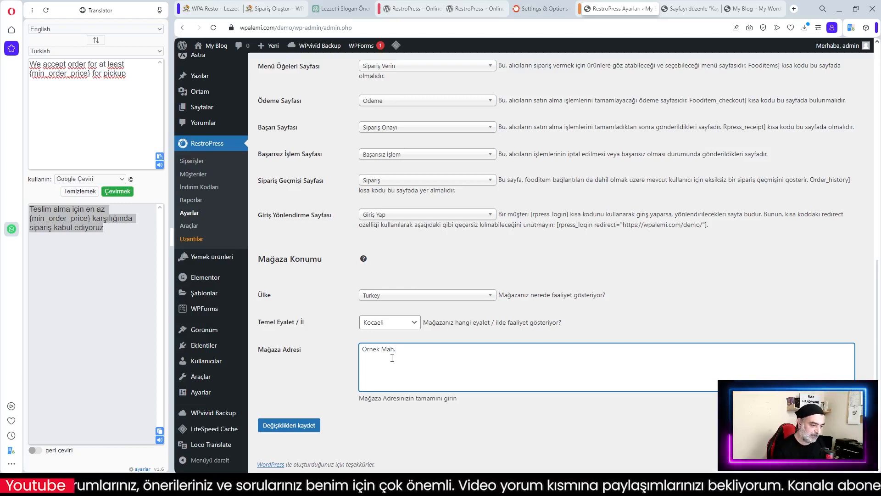
text(. Örnek)
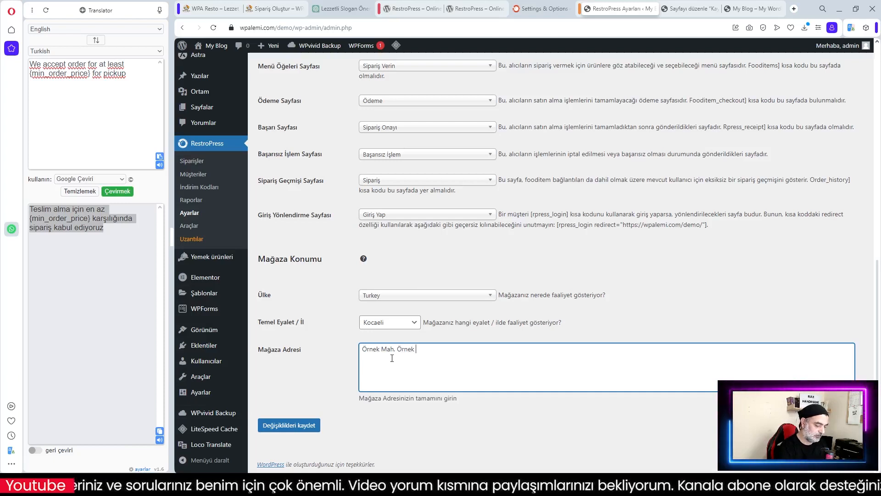
text( Cad. )
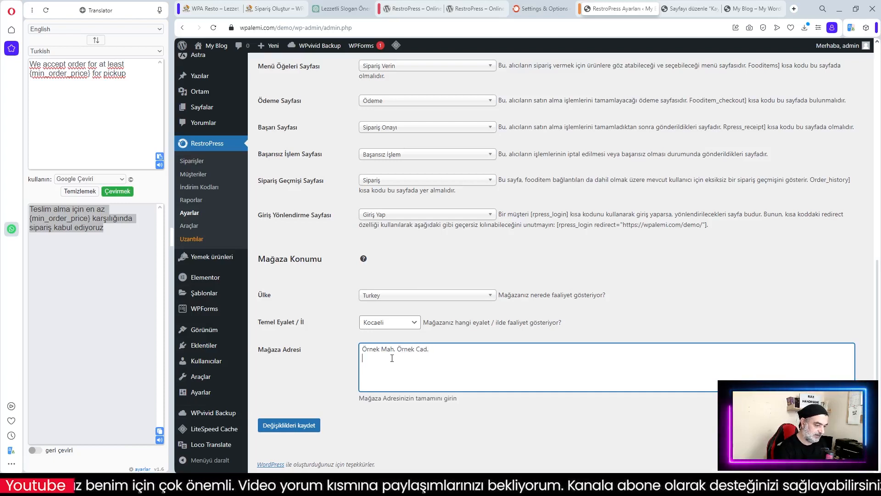
text(41400)
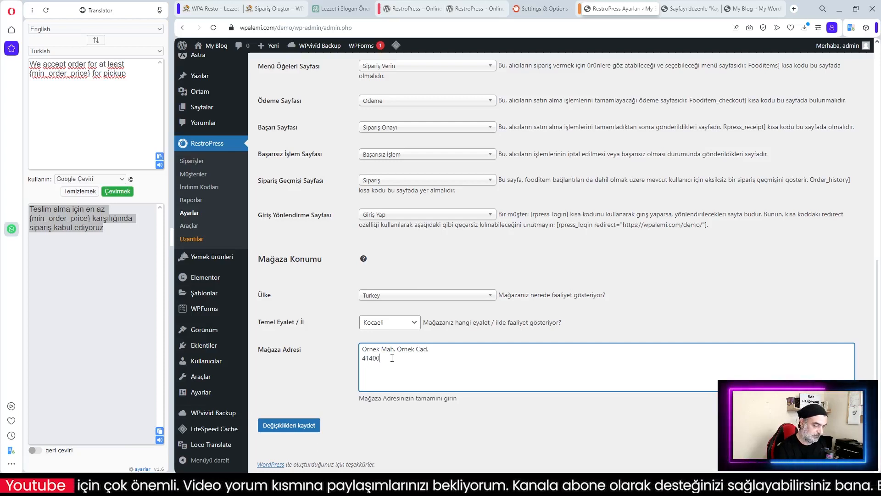
text( Gebze)
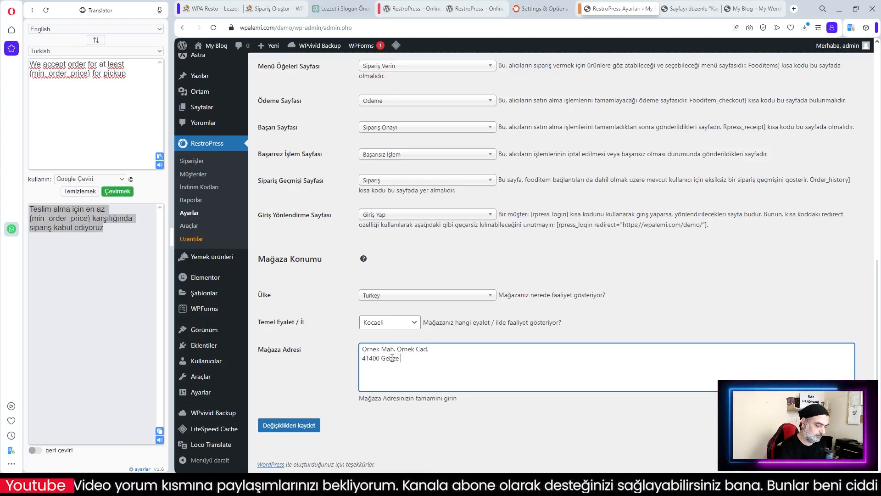
text( / Kocaeli)
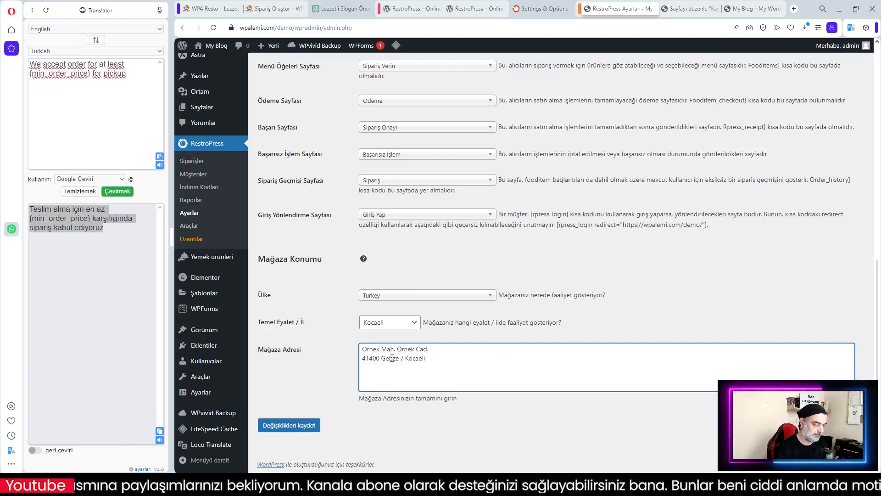
click(301, 426)
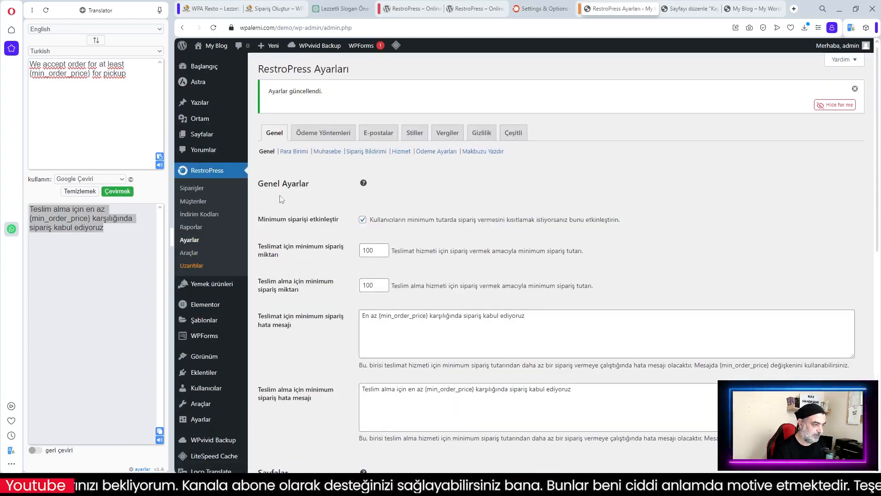
Choose Türk Lirası (₺) as currency, with the symbol after the amount (Sonra - 10$), and save
mouse_move(363, 185)
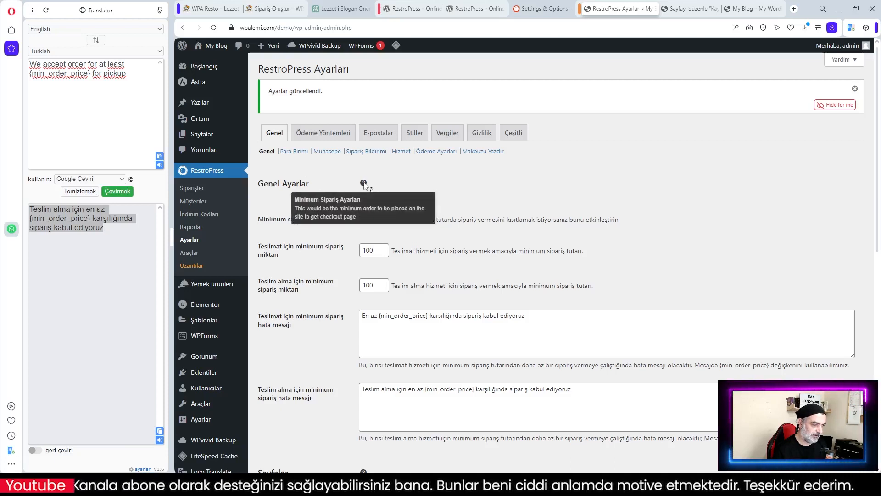
click(298, 153)
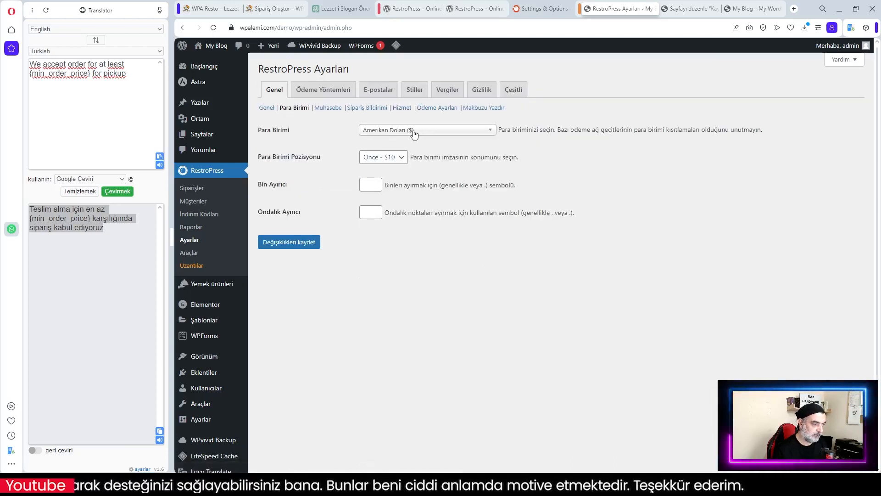
click(415, 133)
text(tu)
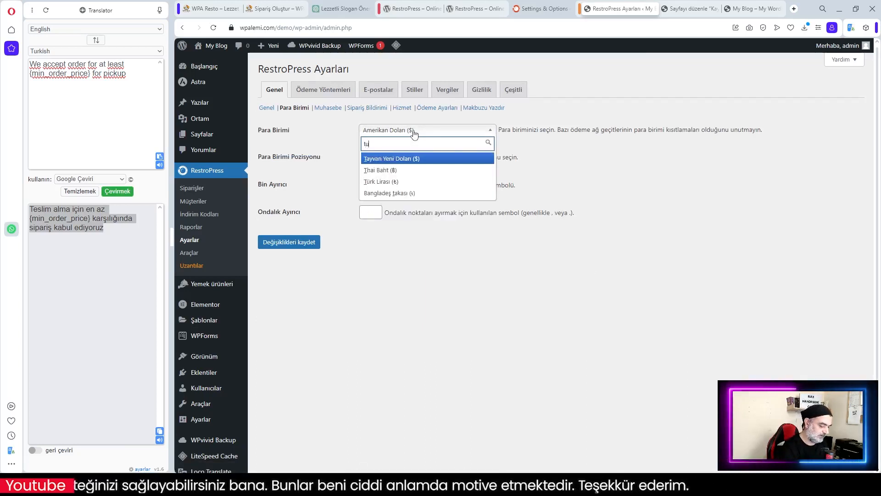
key(BackSpace)
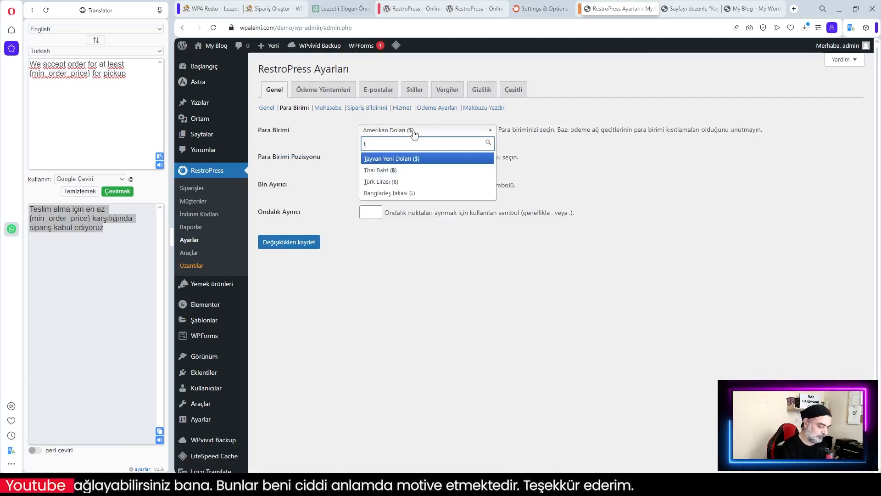
click(390, 182)
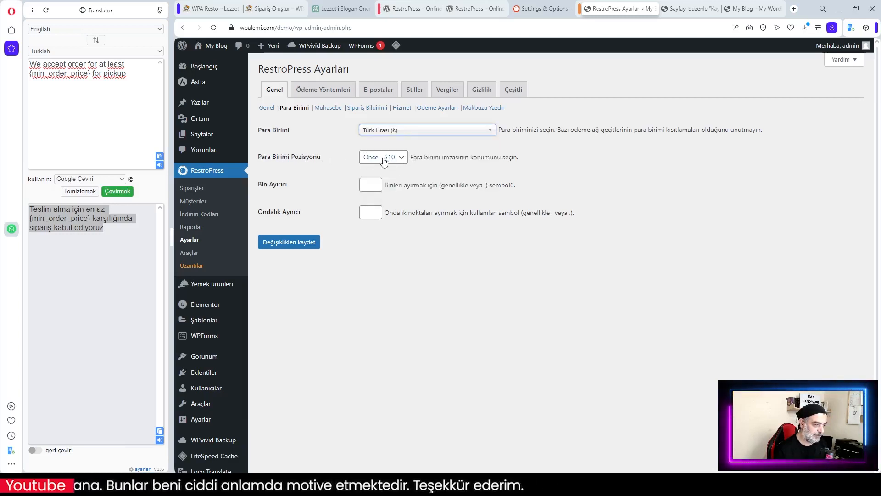
click(394, 158)
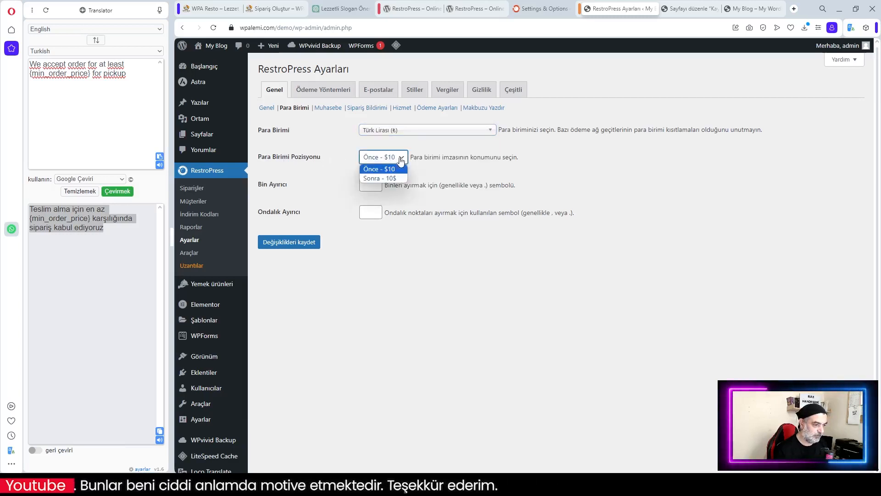
click(381, 178)
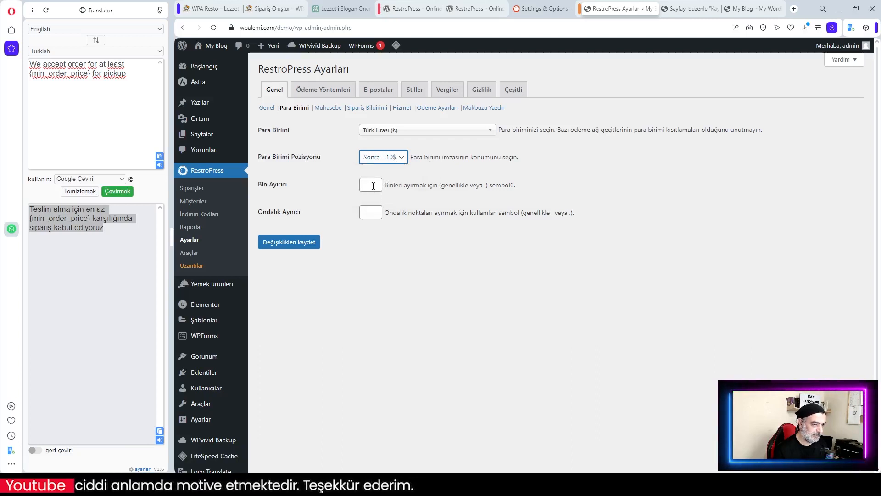
click(291, 243)
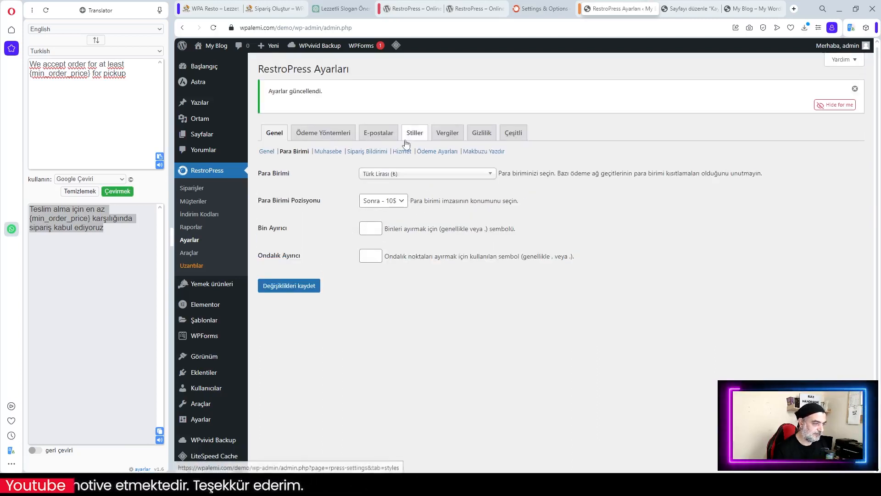
click(329, 151)
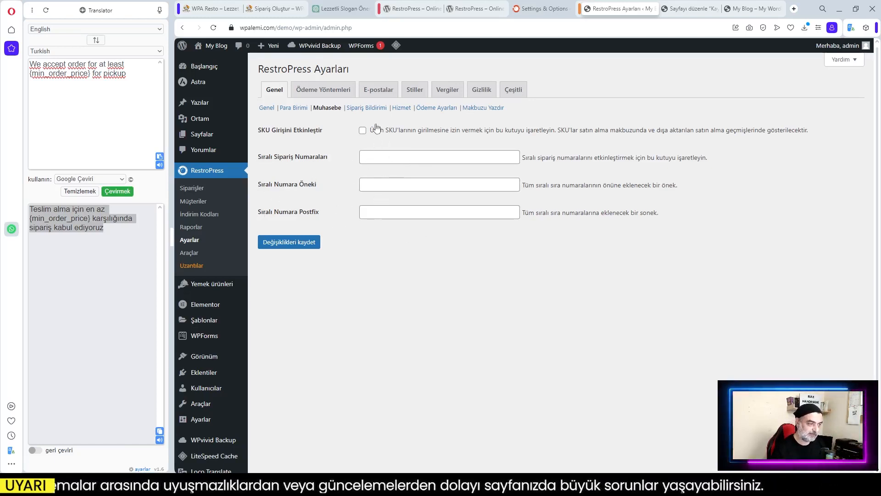
Open the Sipariş Bildirimi order notification settings
click(374, 112)
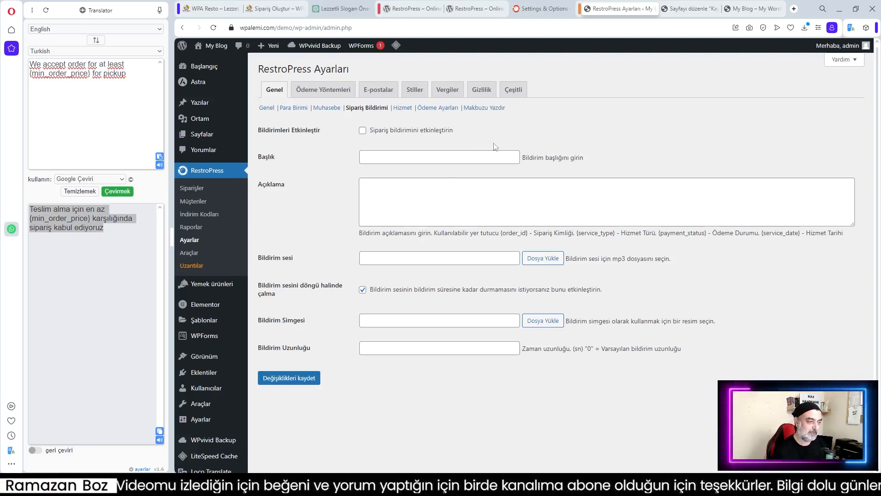
Enable order notifications, then select the Turkish title text in WPA Resto's Sipariş Bildirimi settings
click(362, 131)
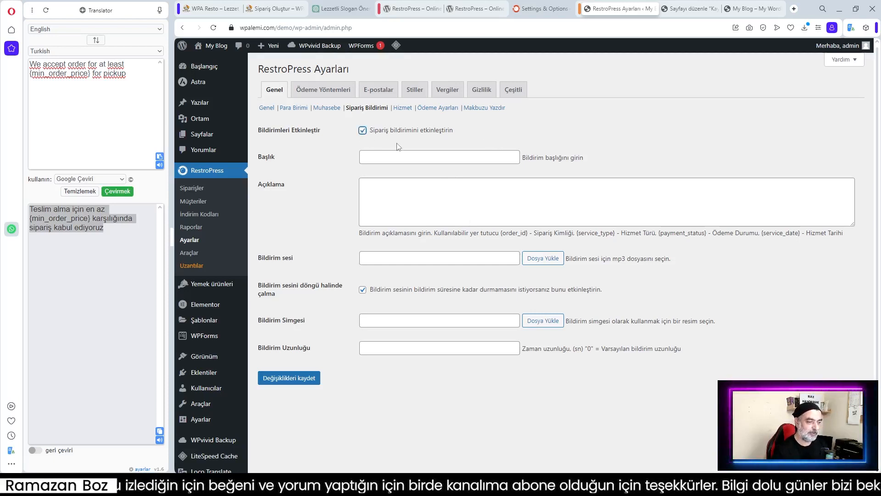
click(408, 156)
key(ctrl+1)
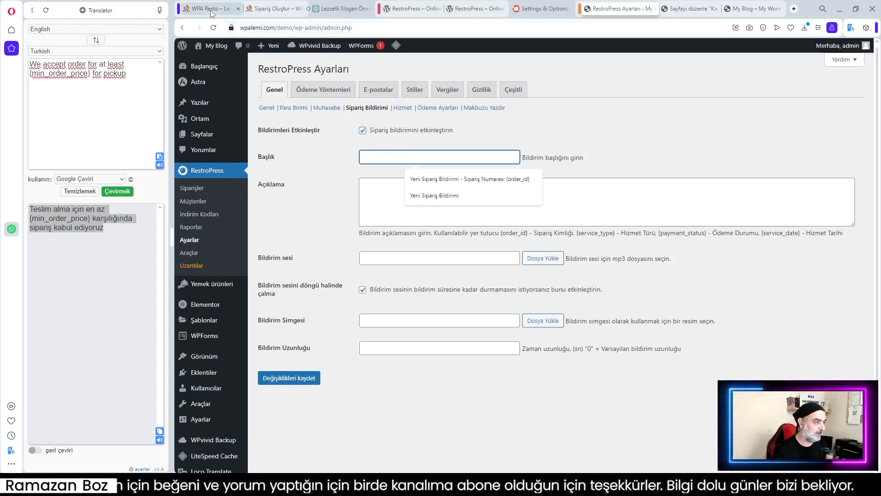
mouse_move(216, 46)
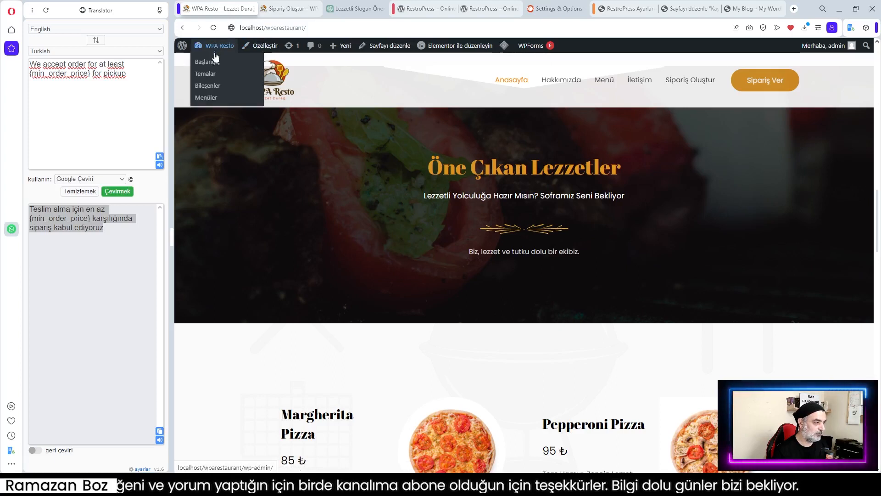
click(211, 63)
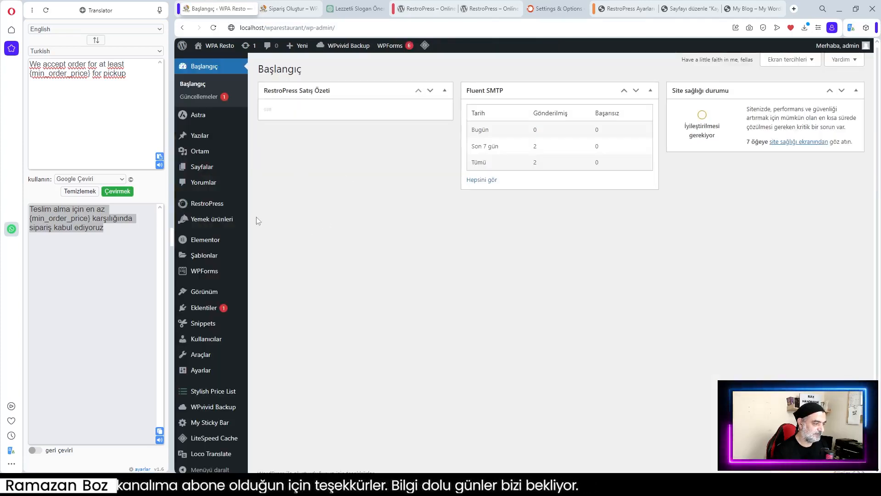
mouse_move(205, 207)
click(267, 256)
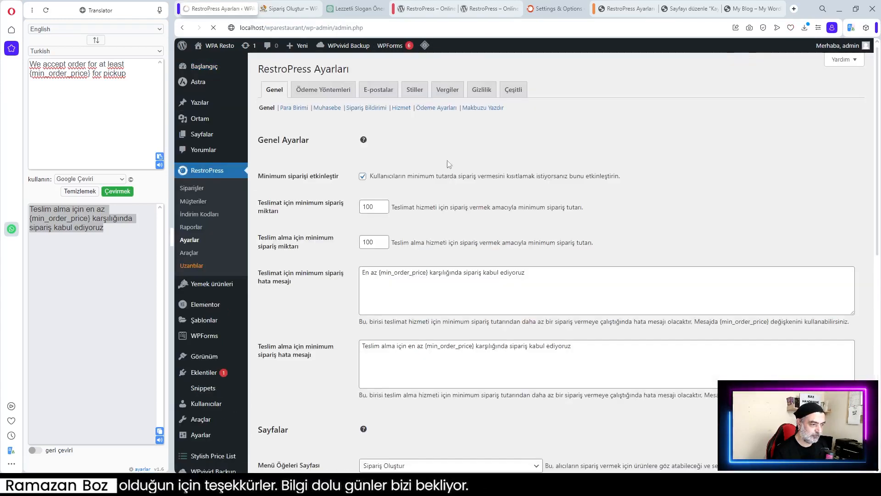
click(364, 109)
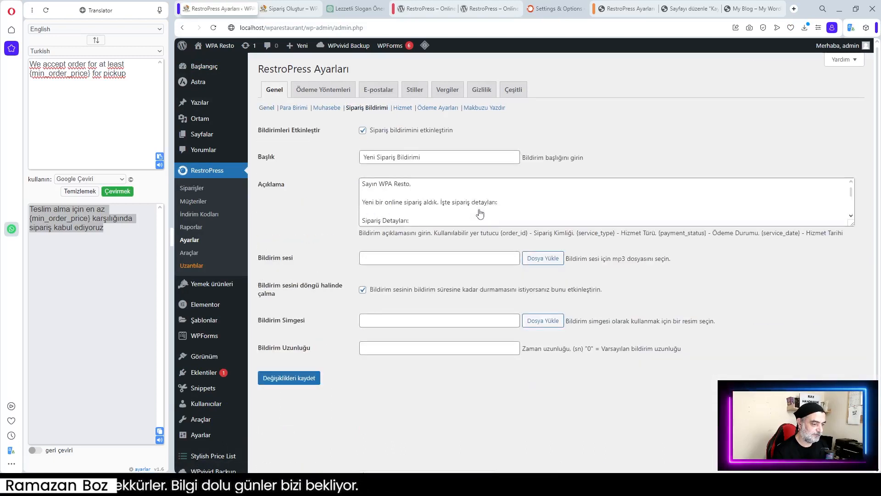
drag(431, 159, 341, 161)
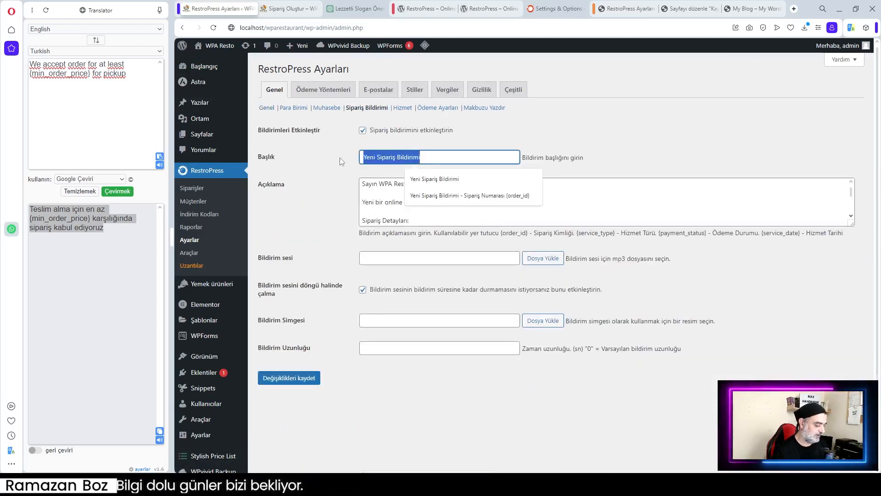
click(621, 12)
Copy WPA Resto's Turkish order-details description into the demo site's Açıklama notification field
click(396, 157)
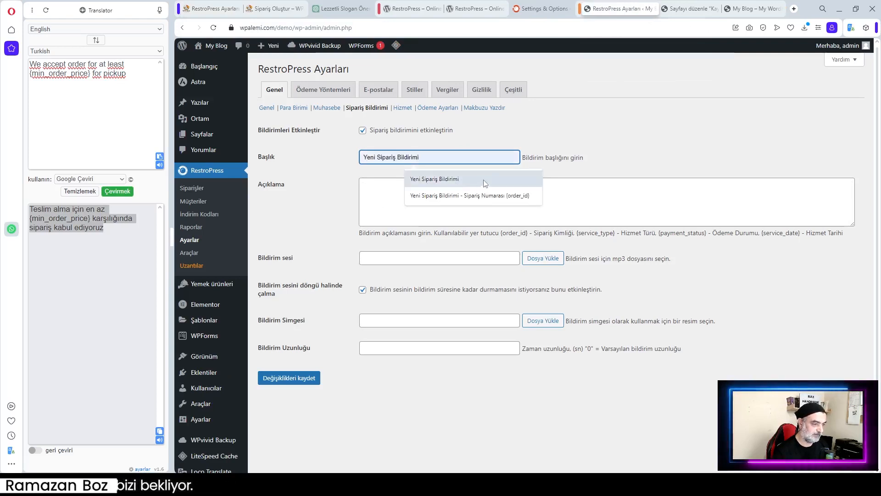
click(226, 10)
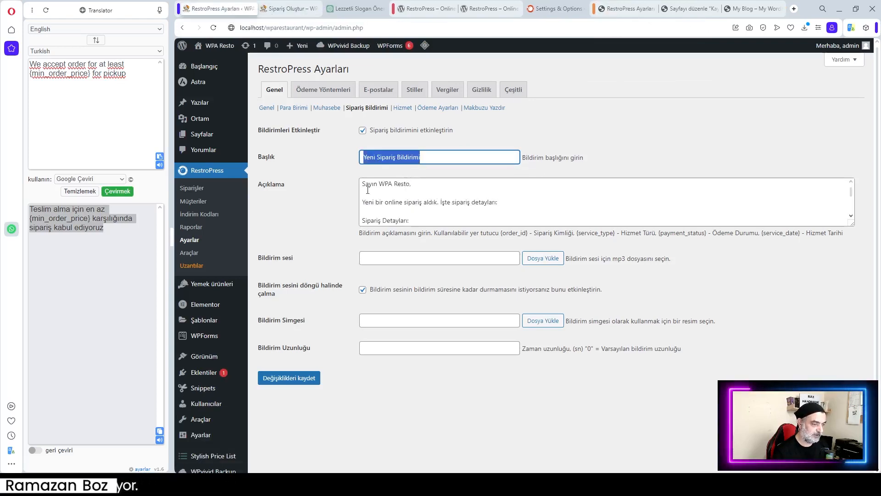
drag(364, 183, 469, 199)
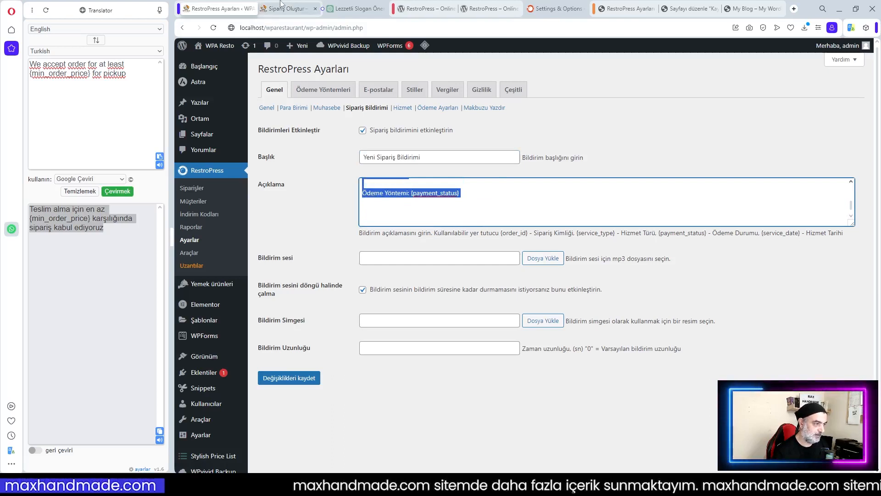
click(627, 10)
click(390, 188)
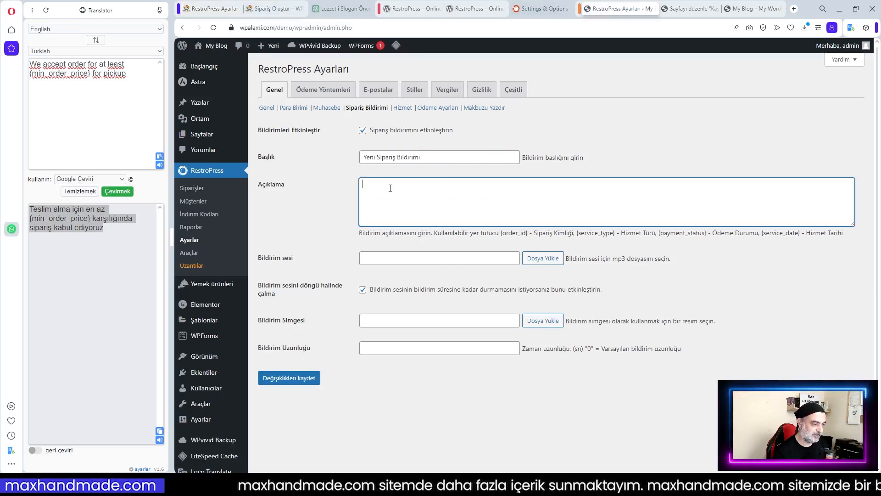
key(ctrl+v)
scroll(404, 190, up, 3)
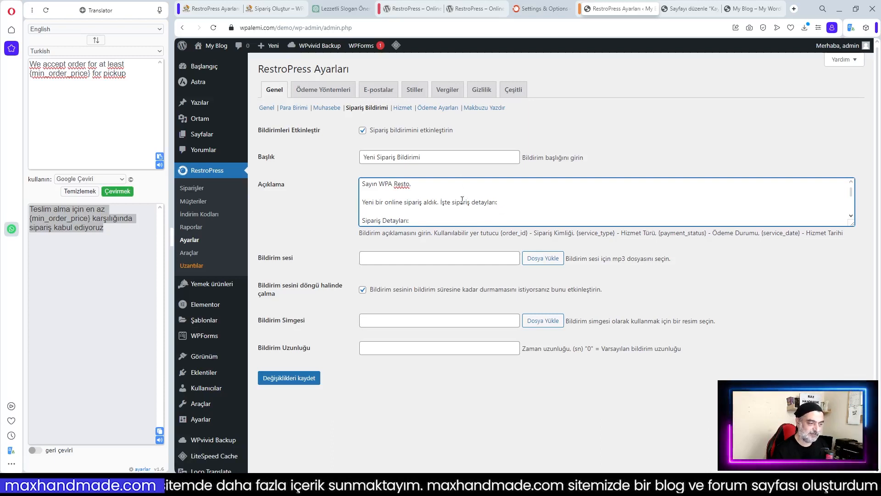
scroll(419, 219, down, 2)
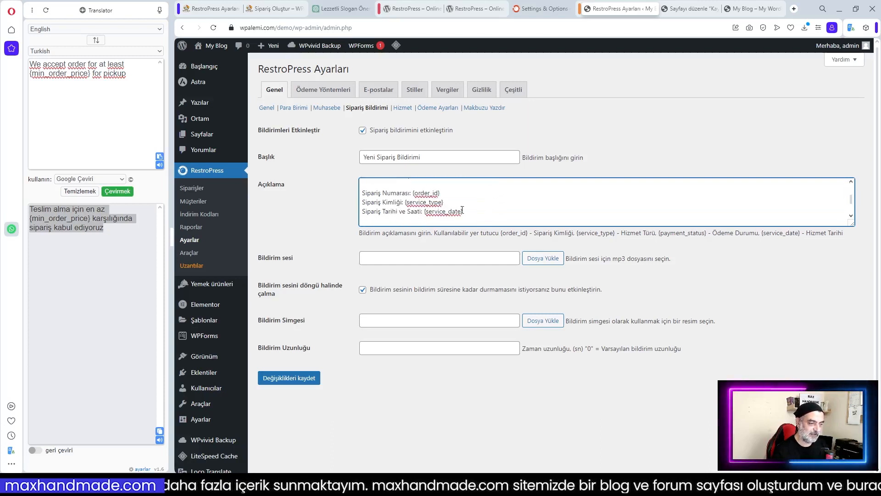
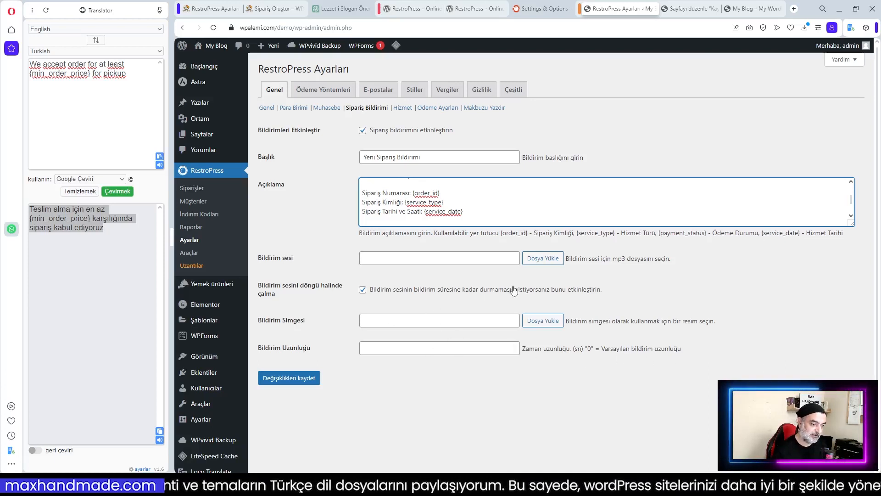
Save the Sipariş Bildirimi settings and allow the site to show browser notifications
click(289, 377)
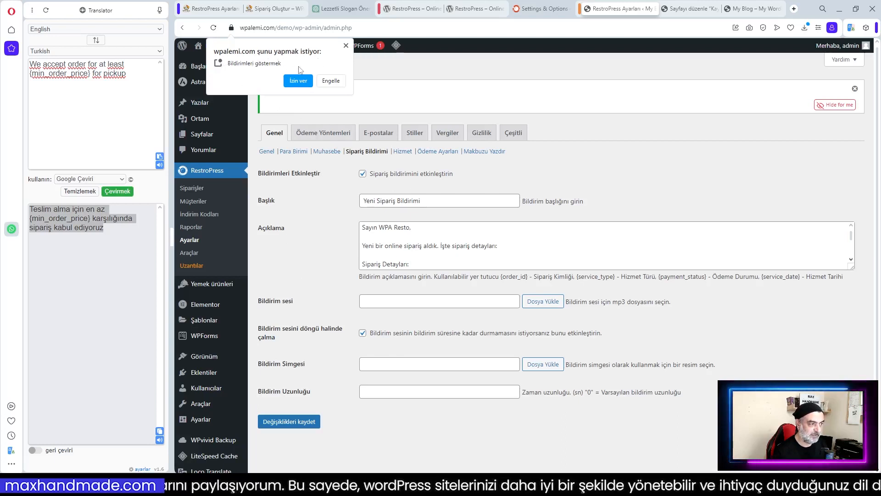
click(299, 84)
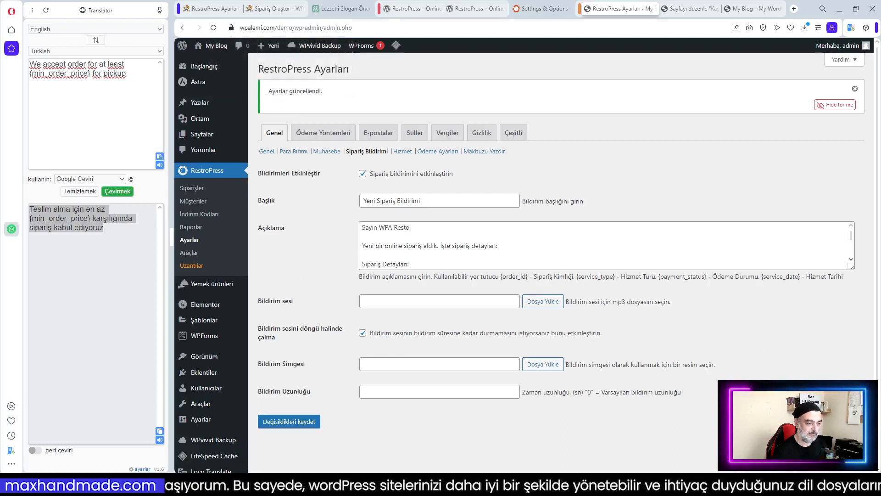
Open the Hizmet service settings and select the 24 Saat Format time option
click(404, 154)
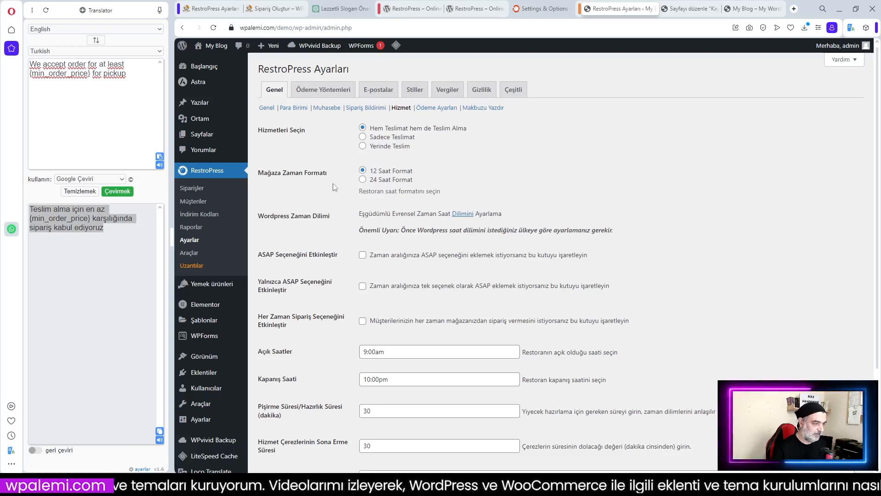
click(363, 180)
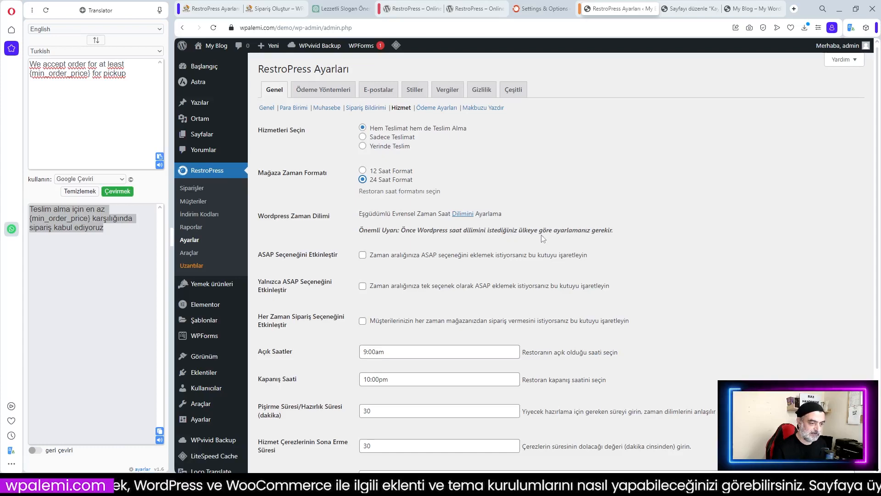
scroll(508, 228, down, 1)
scroll(508, 228, up, 1)
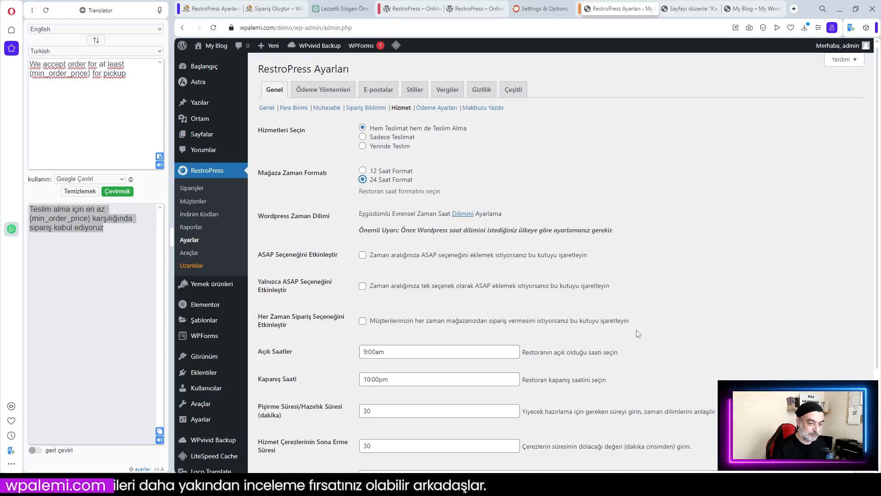
Keep 9:00am as the opening time and save the Hizmet service settings
scroll(418, 339, down, 2)
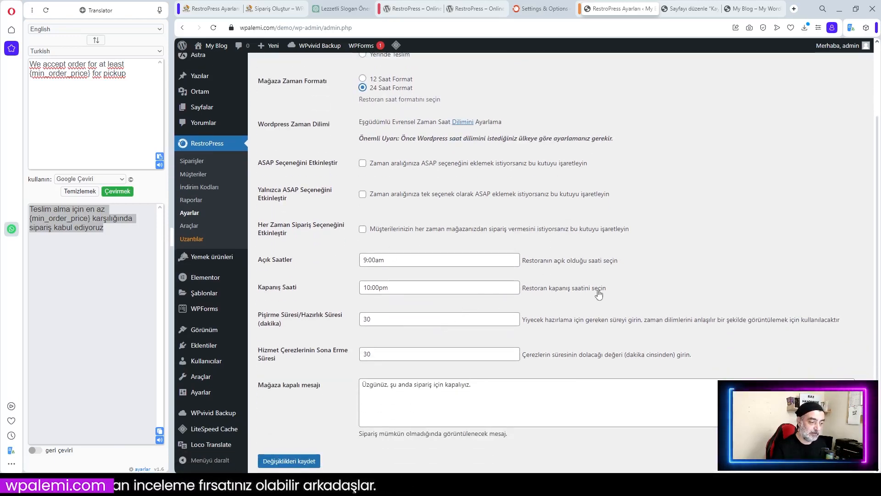
click(395, 259)
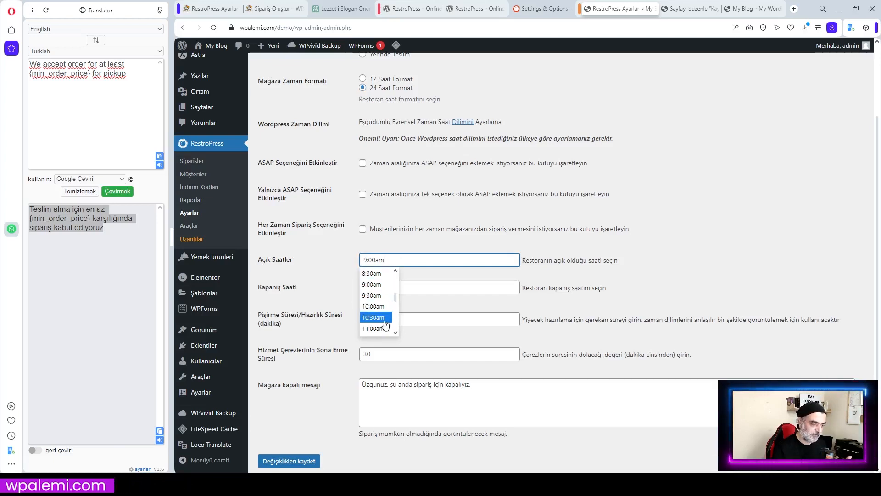
click(422, 246)
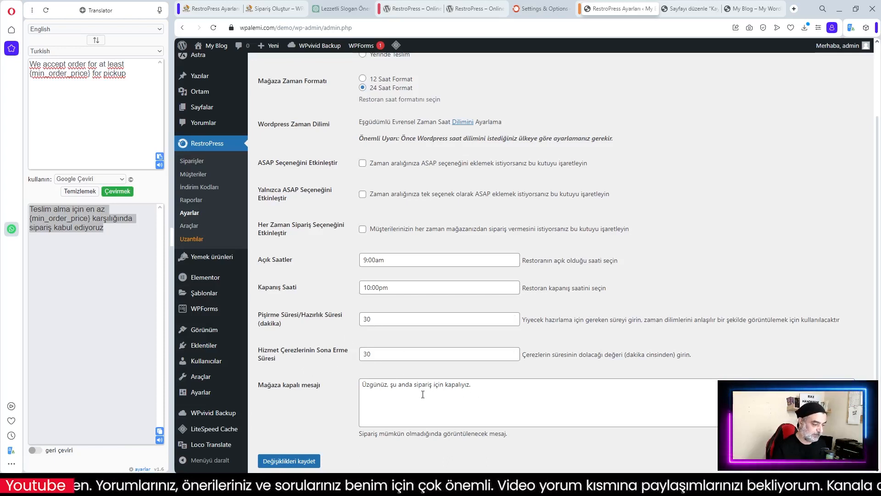
scroll(436, 322, up, 2)
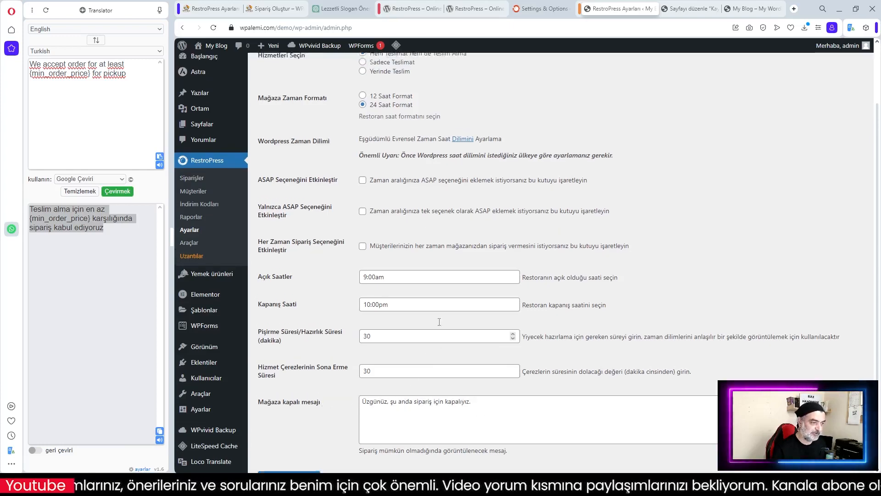
scroll(438, 324, down, 3)
click(293, 426)
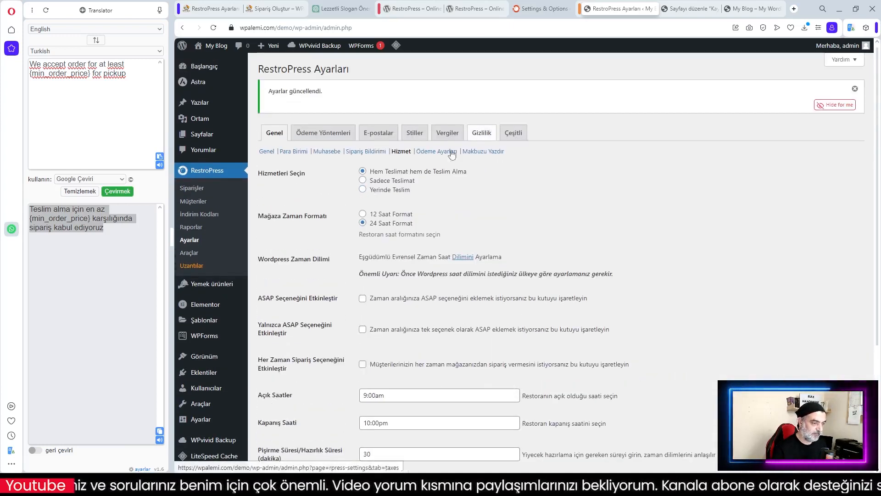
In Ödeme Ayarları, keep Giriş/Kayıt, enable Sepet Kaydetmeyi Etkinleştir, and save
click(434, 153)
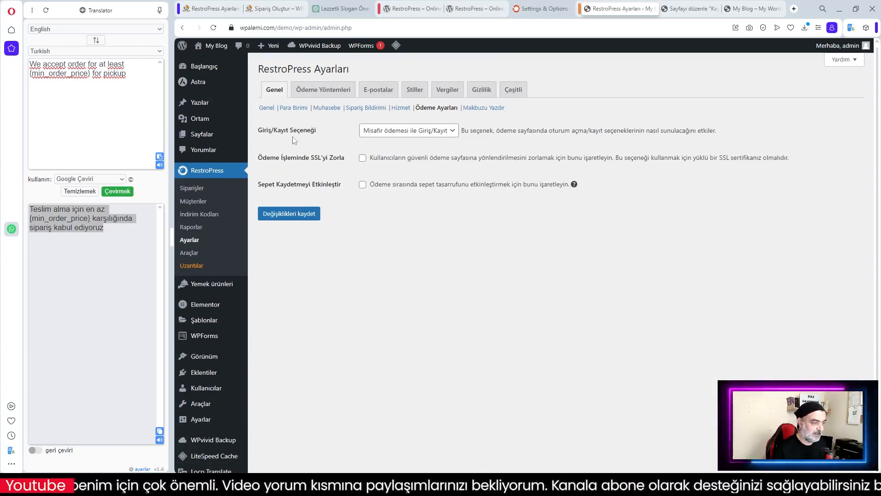
click(394, 134)
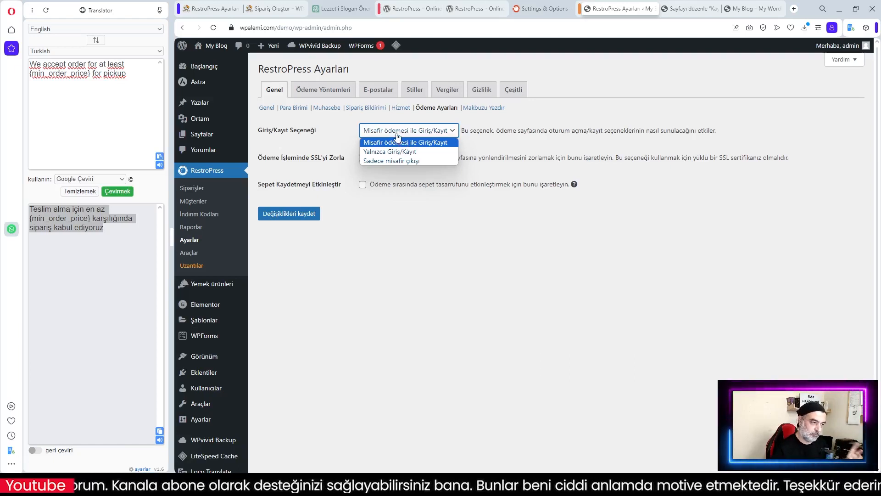
click(397, 134)
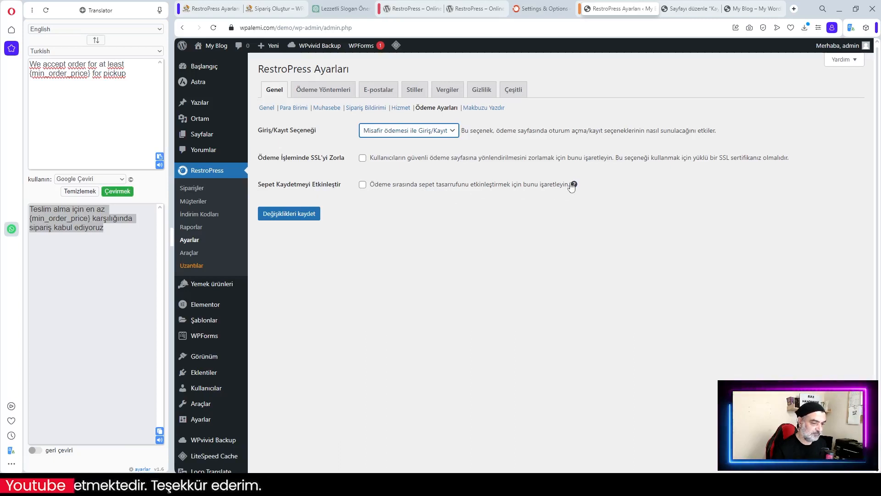
mouse_move(574, 184)
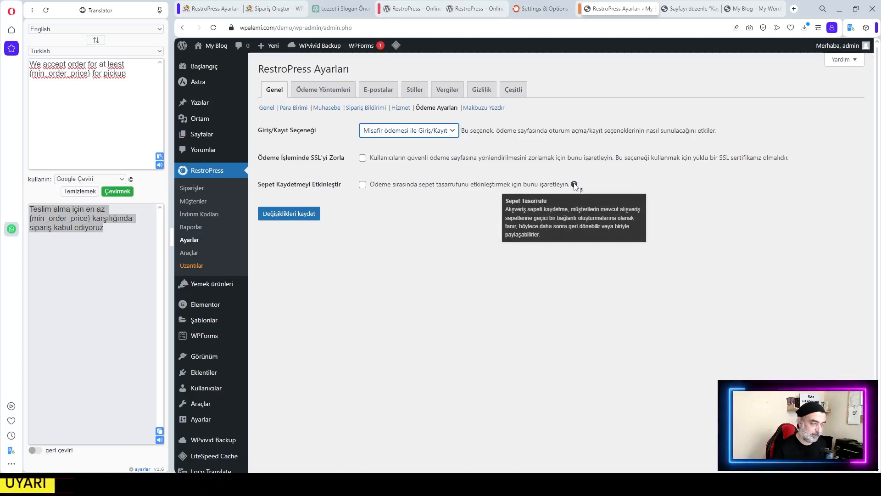
click(362, 184)
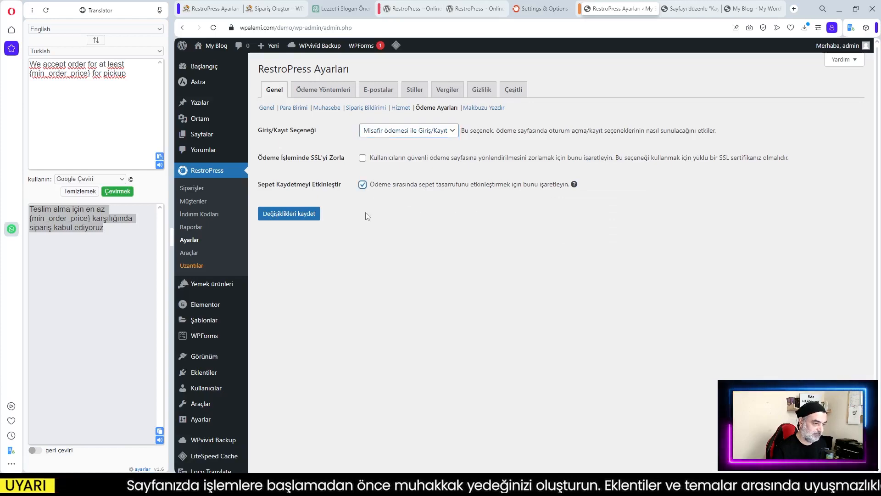
click(275, 214)
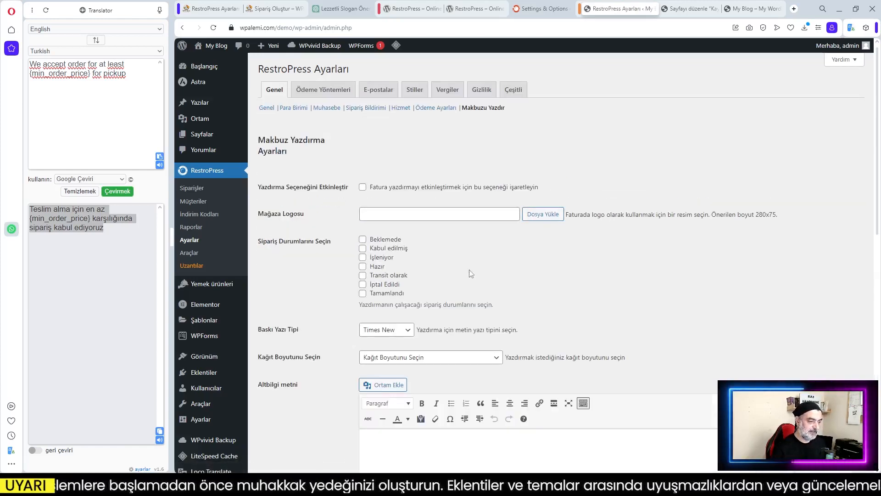
scroll(473, 270, down, 3)
scroll(505, 253, up, 3)
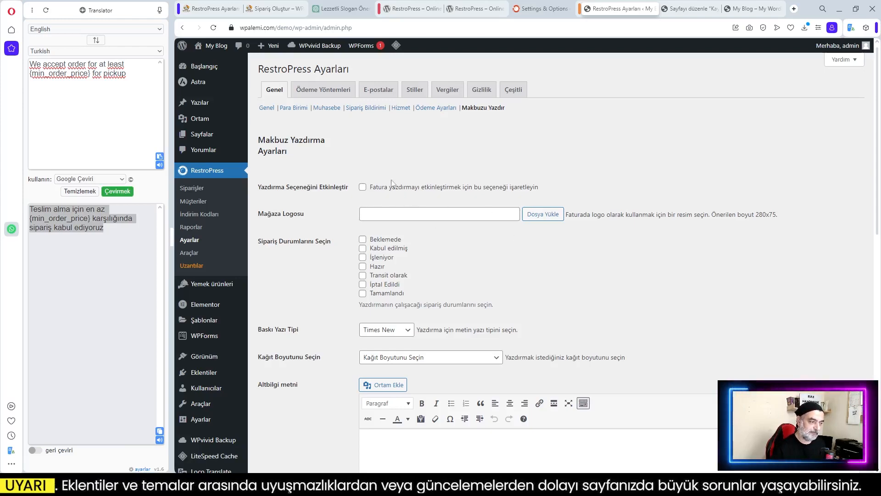
scroll(506, 205, down, 3)
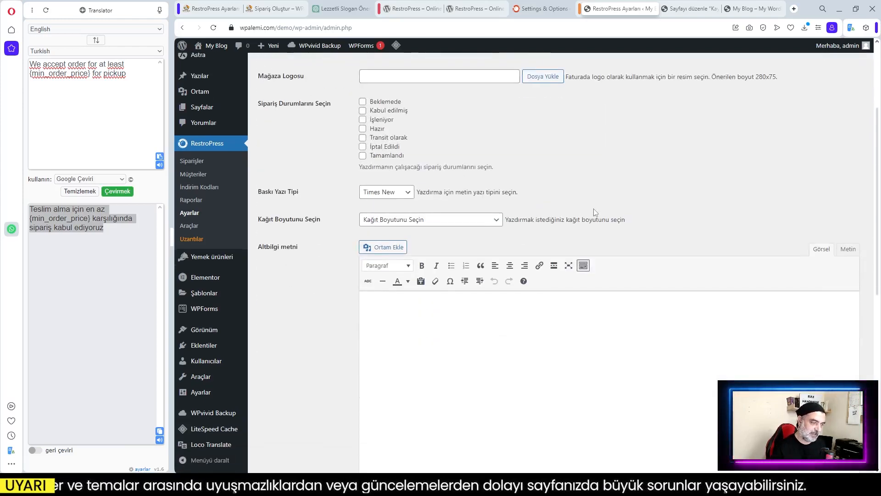
scroll(593, 209, up, 3)
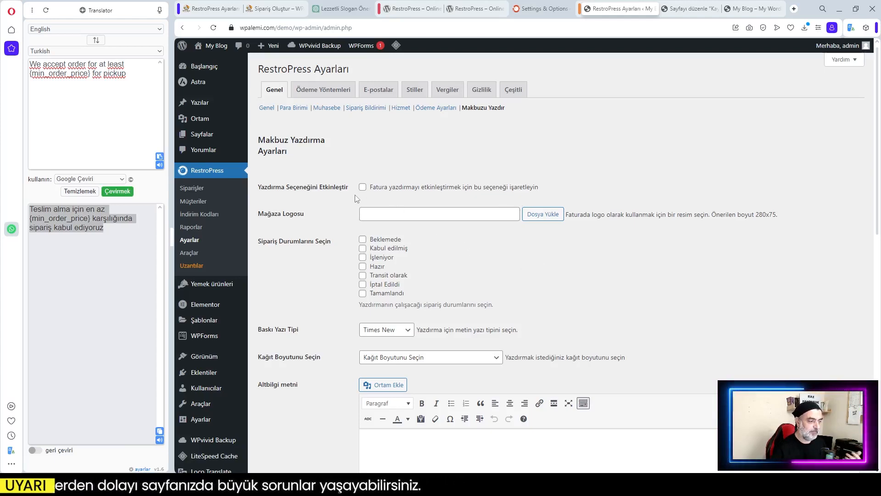
scroll(631, 216, down, 1)
scroll(630, 215, down, 5)
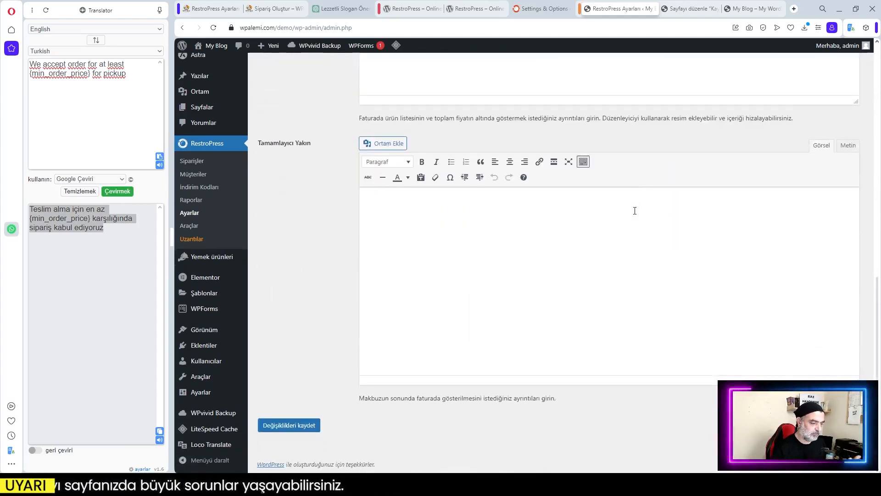
scroll(636, 214, up, 5)
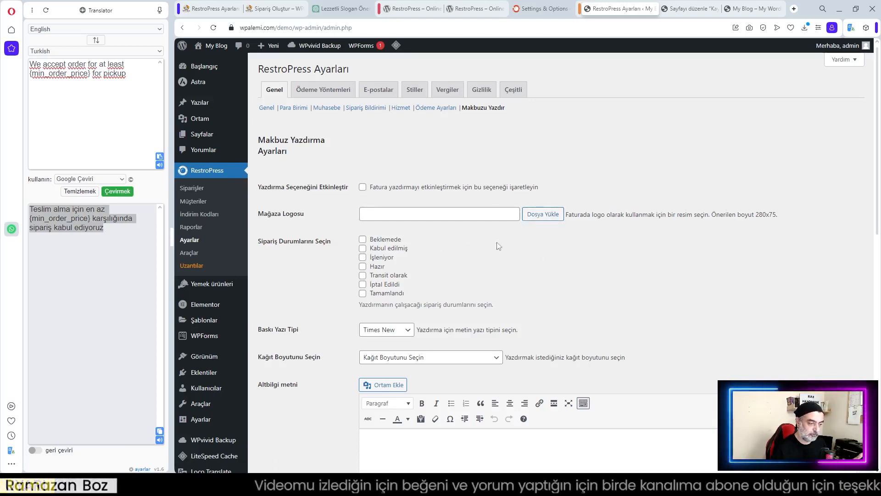
scroll(401, 389, down, 2)
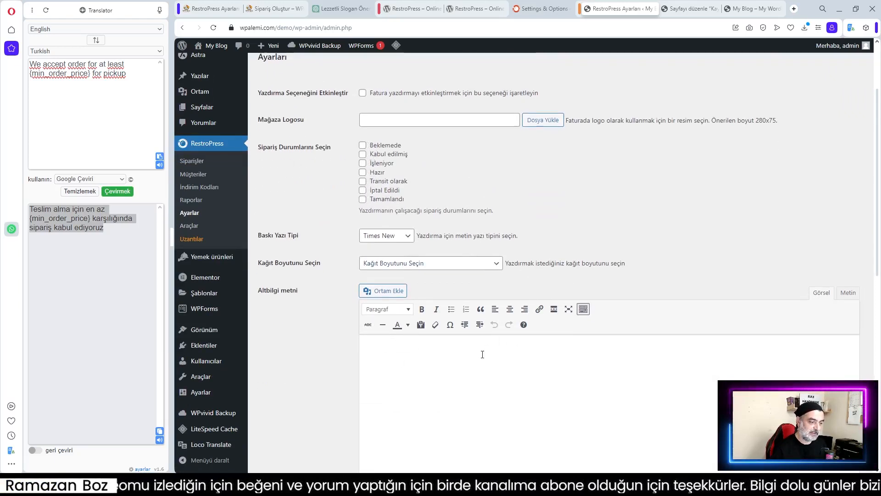
scroll(480, 321, down, 3)
scroll(433, 279, down, 4)
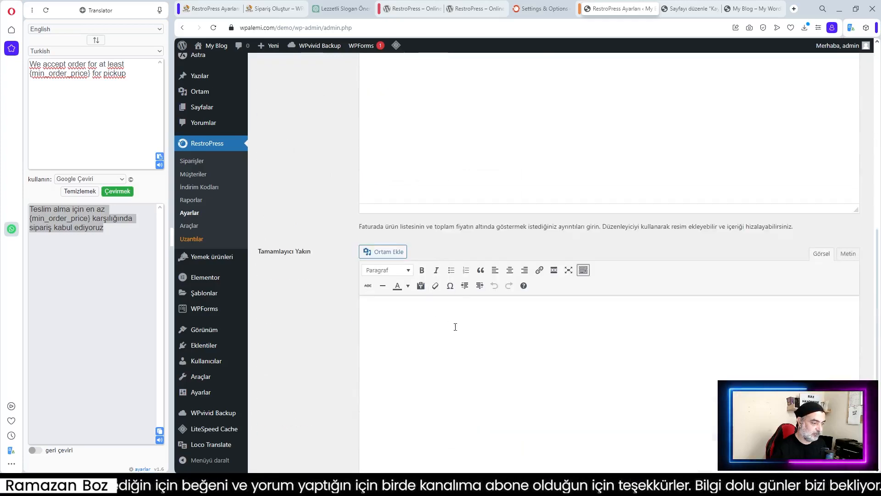
scroll(426, 338, up, 5)
scroll(514, 305, up, 2)
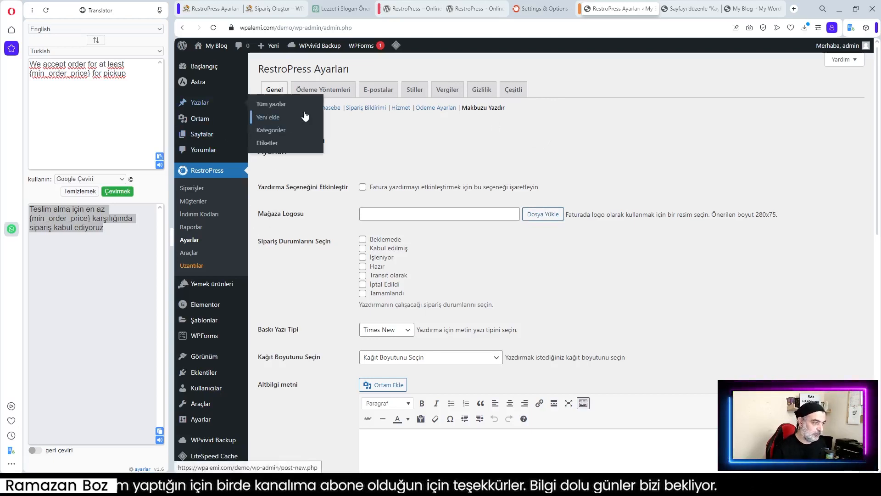
Enable Nakit ödeme and Amazon payments, with Nakit ödeme as the default gateway
click(316, 92)
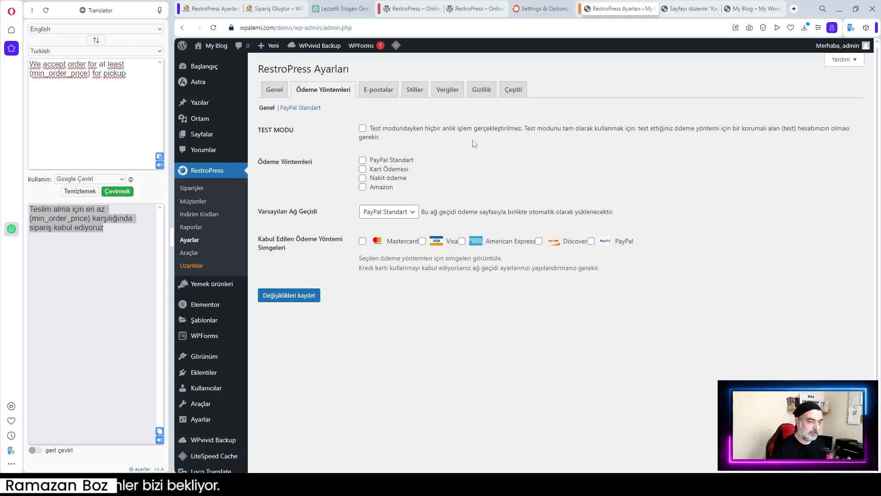
click(363, 180)
click(395, 211)
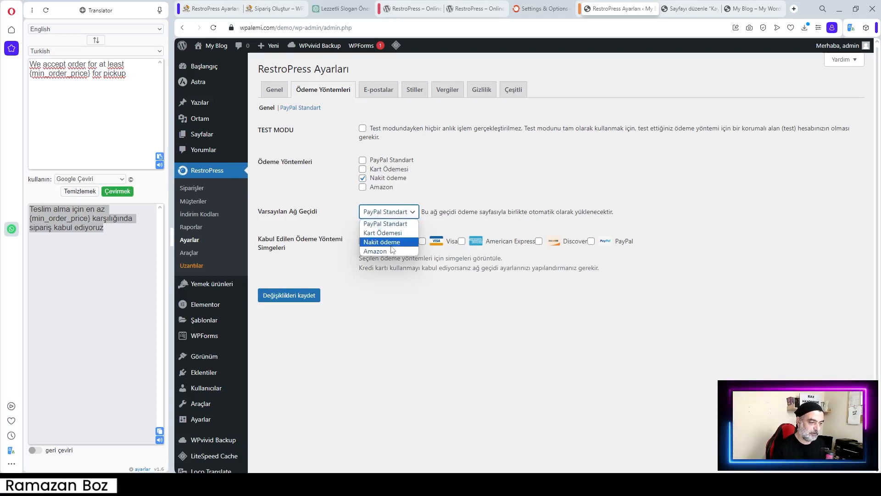
click(390, 242)
click(400, 216)
click(416, 201)
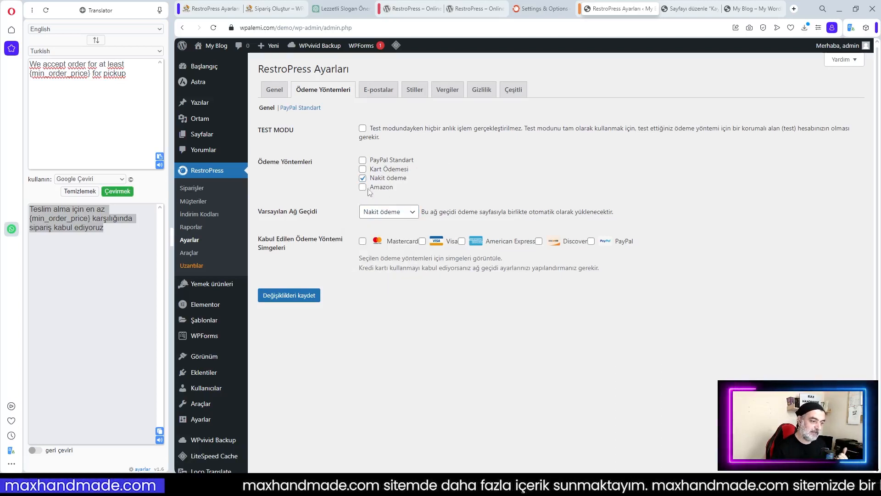
click(364, 189)
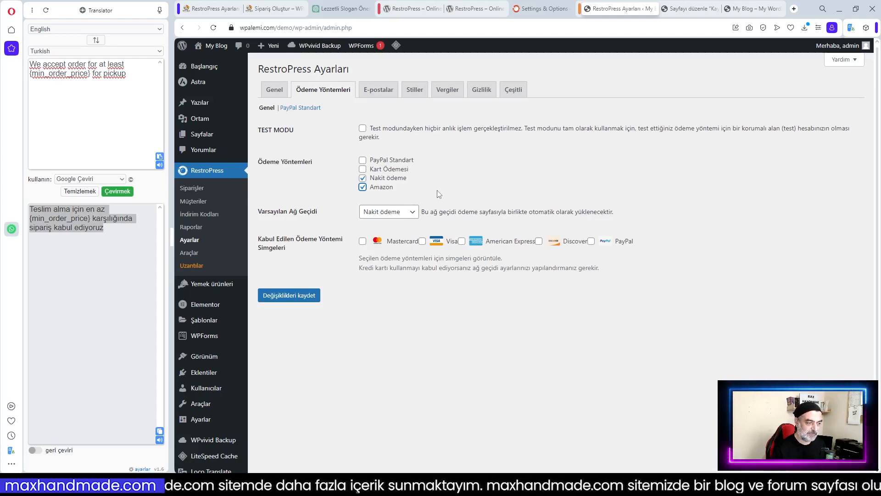
Start checkout for the three-item 230.00₺ cart on the restaurant's order page
click(280, 9)
scroll(785, 309, down, 5)
click(682, 361)
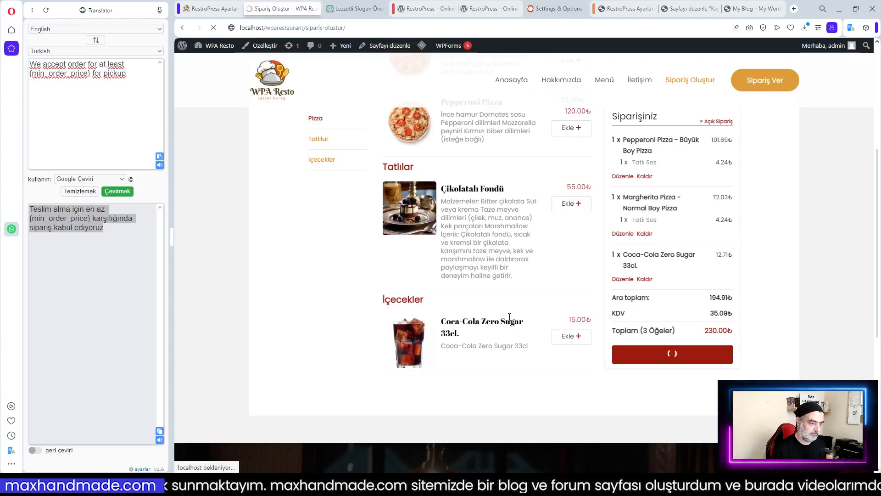
Choose Amazon at checkout and review the card and billing fields it shows
scroll(508, 316, down, 4)
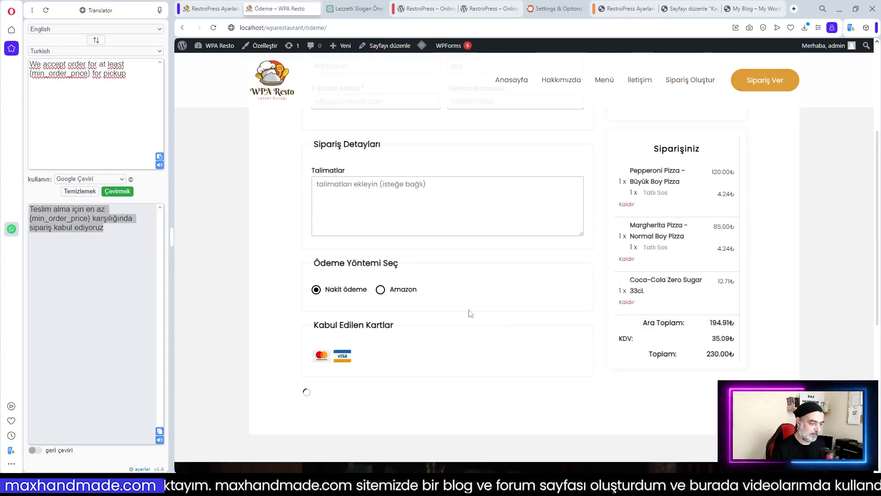
scroll(413, 296, down, 2)
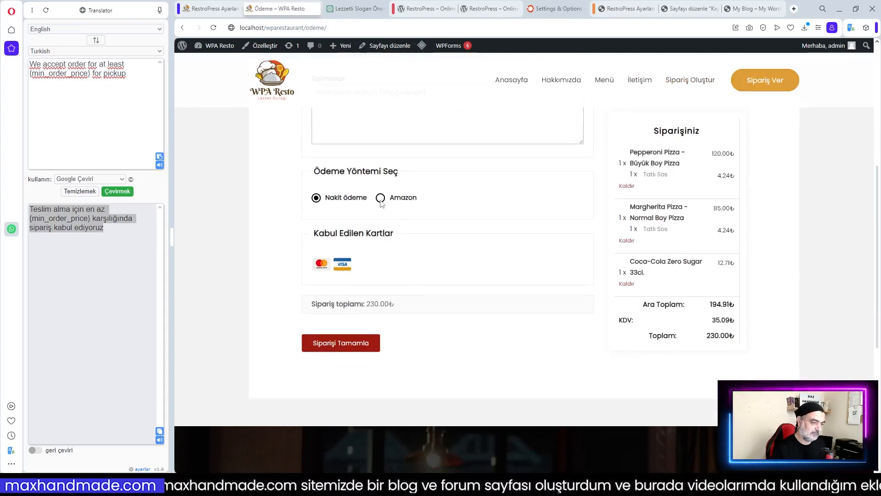
click(381, 198)
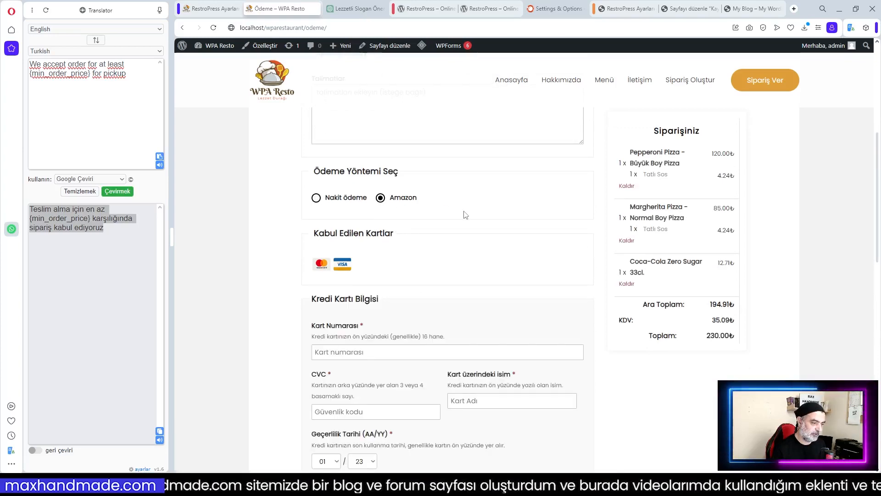
scroll(444, 247, down, 4)
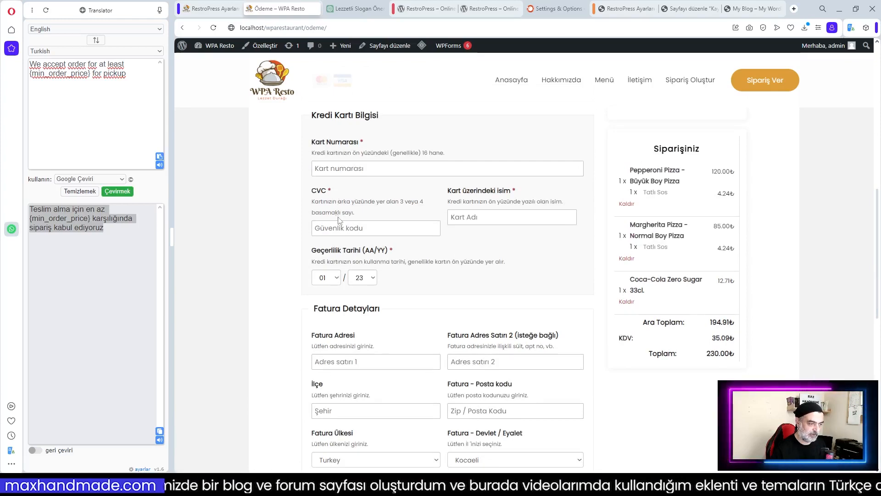
scroll(413, 246, down, 2)
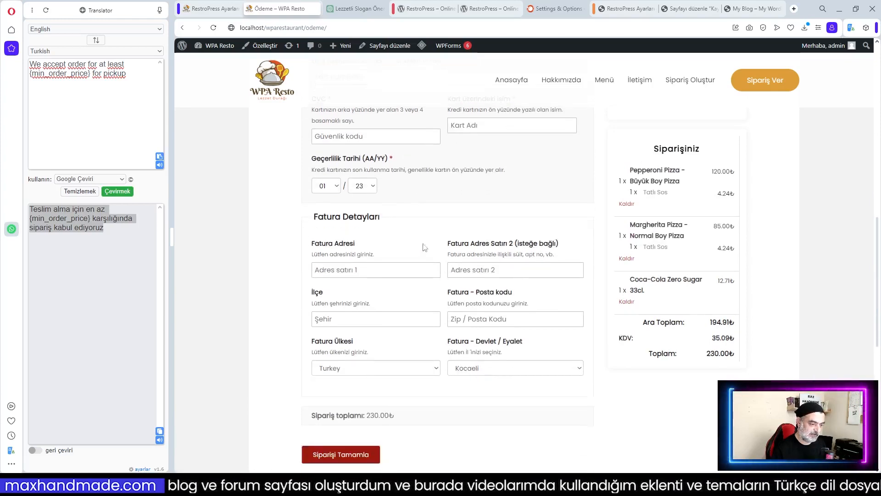
scroll(444, 245, up, 3)
scroll(464, 299, down, 3)
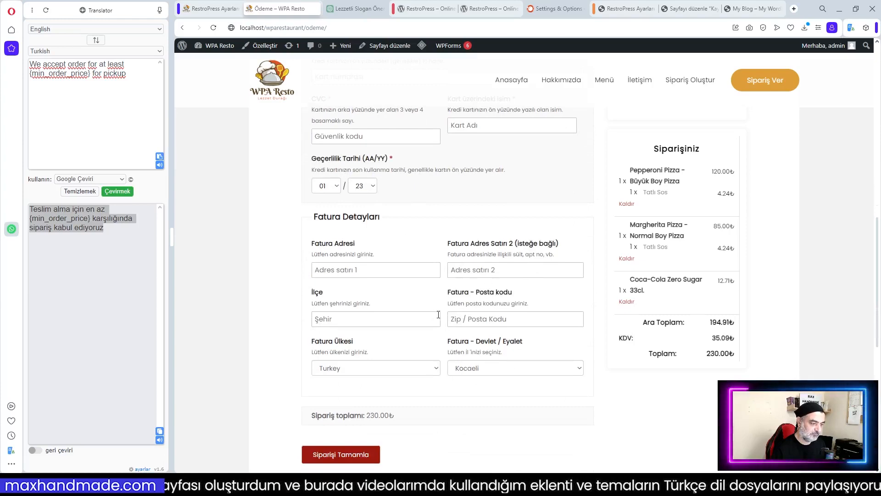
scroll(512, 270, up, 8)
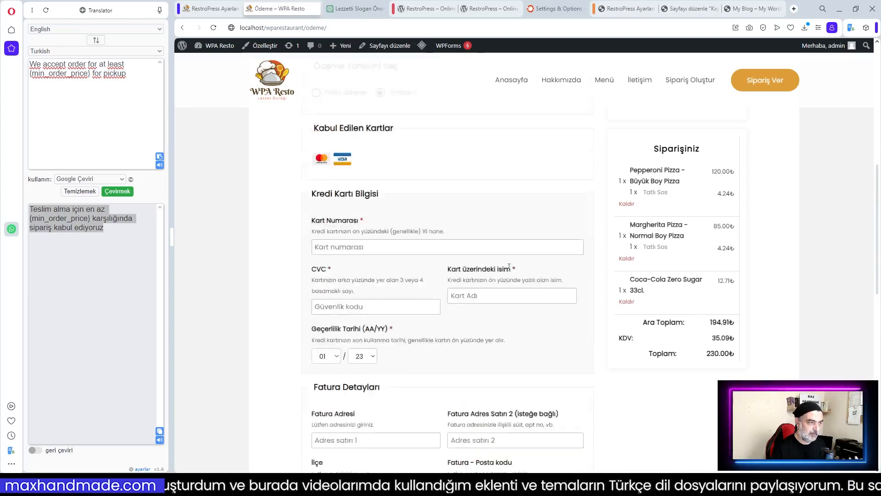
scroll(511, 270, up, 4)
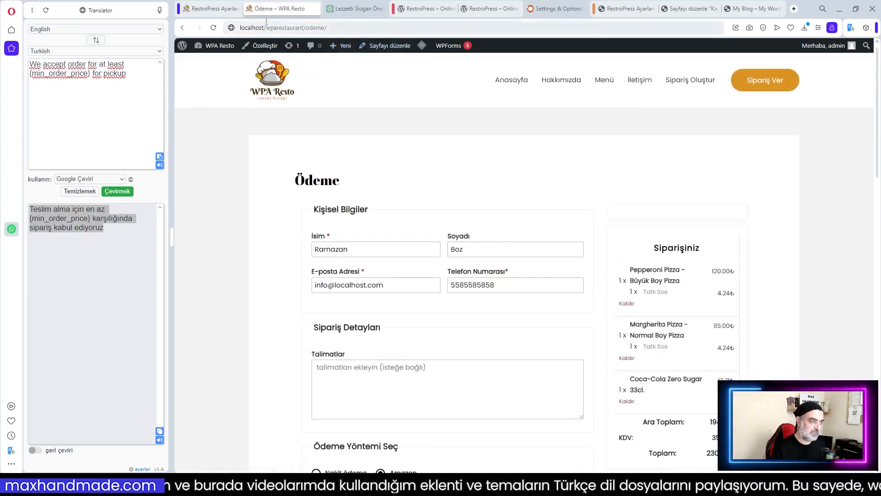
click(629, 8)
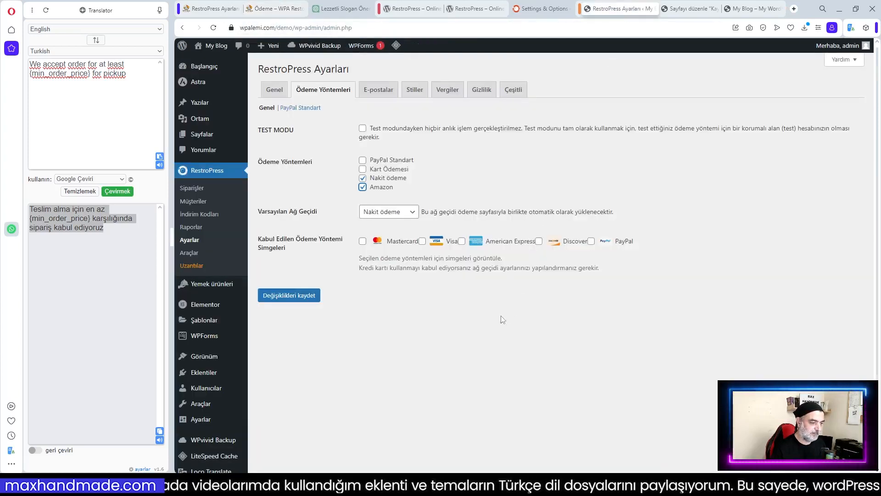
Show Mastercard and Visa icons, replace Amazon with Kart Ödemesi, and save payment settings
click(362, 241)
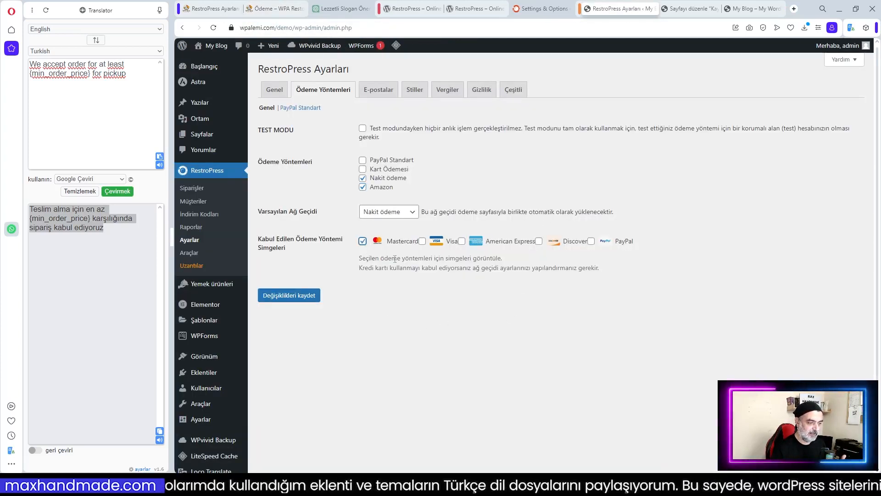
click(422, 242)
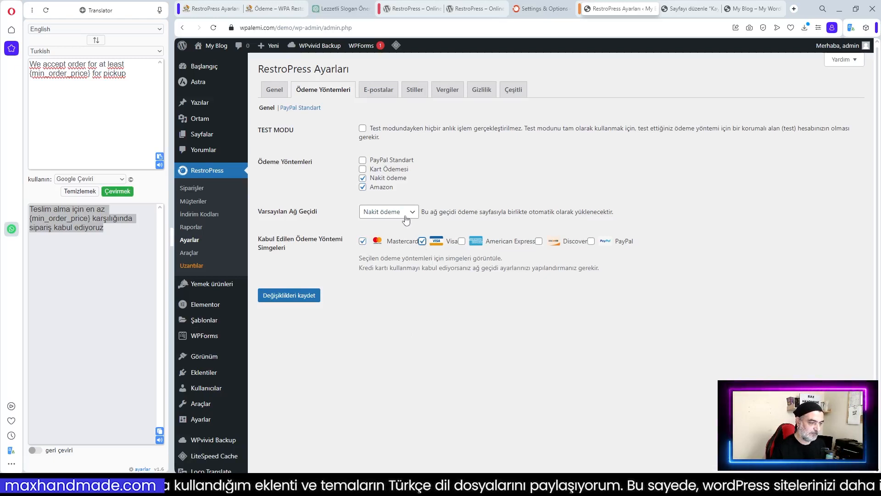
click(363, 187)
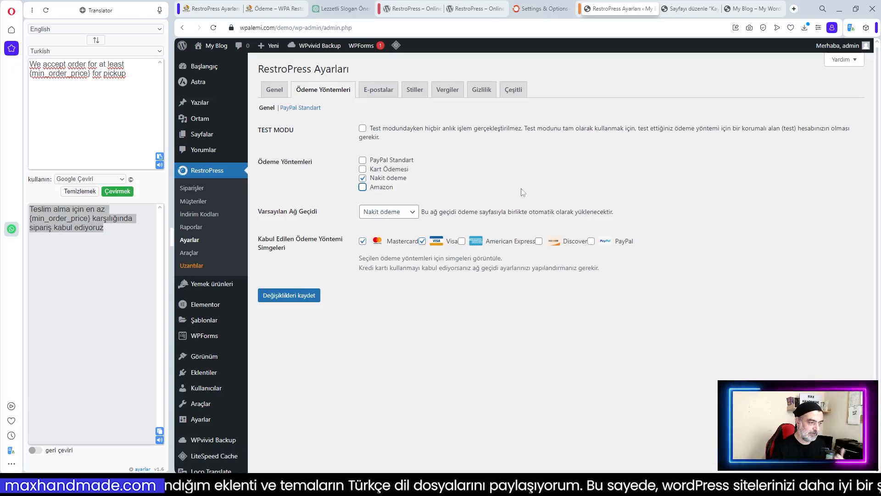
click(363, 169)
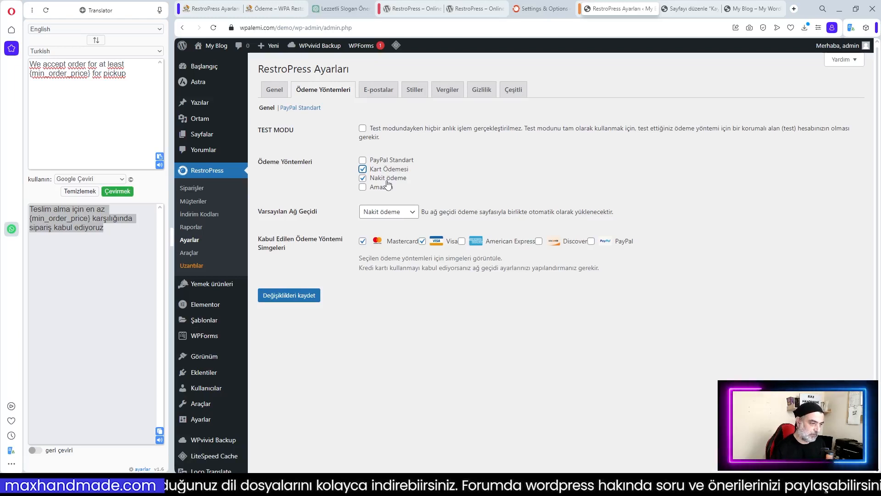
click(289, 297)
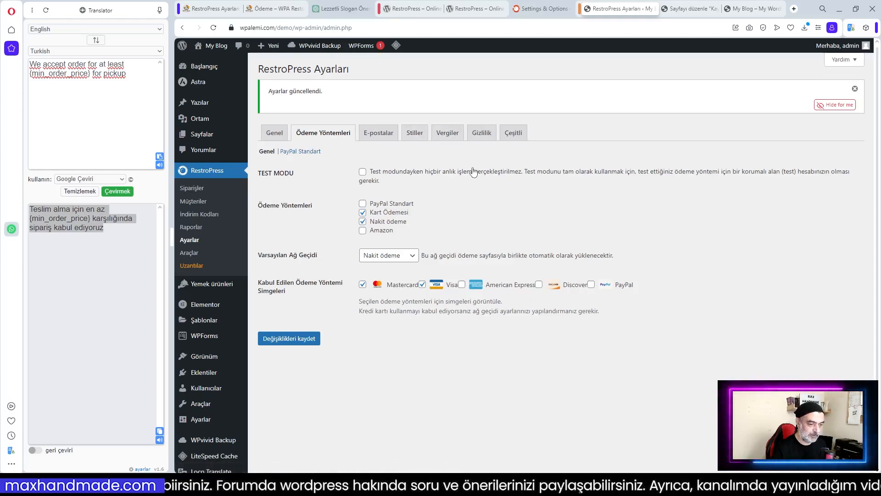
click(299, 151)
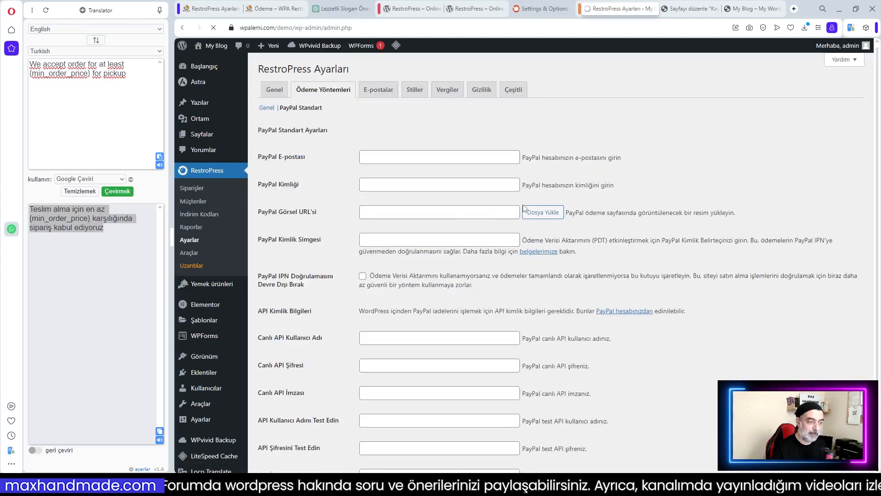
scroll(413, 183, down, 2)
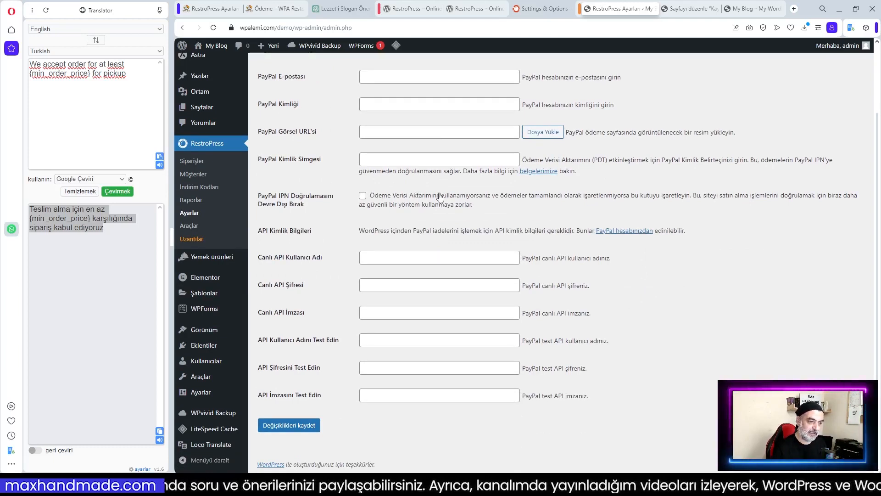
scroll(447, 195, up, 2)
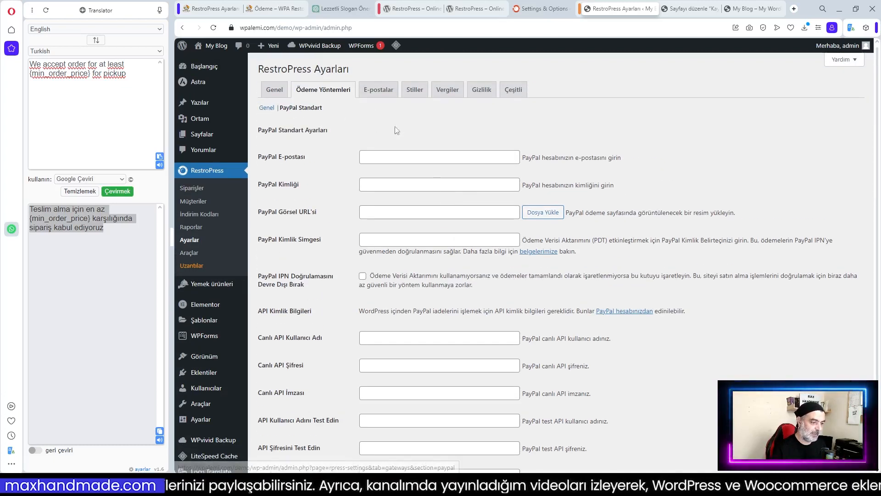
click(265, 108)
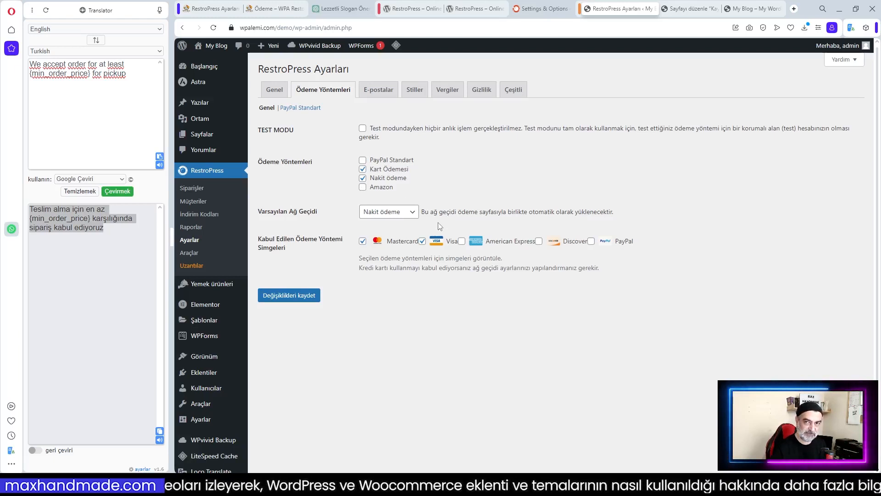
Set the fresco image as the logo for receipt emails in E-postalar settings
click(382, 90)
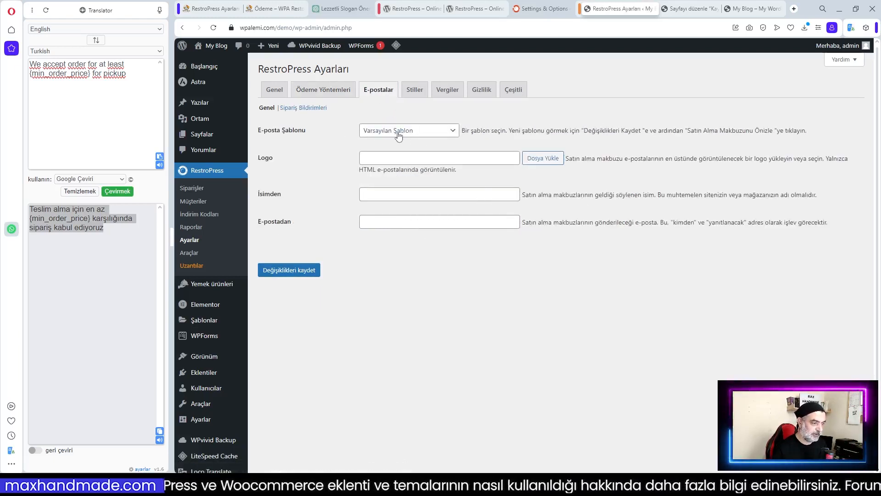
mouse_move(274, 138)
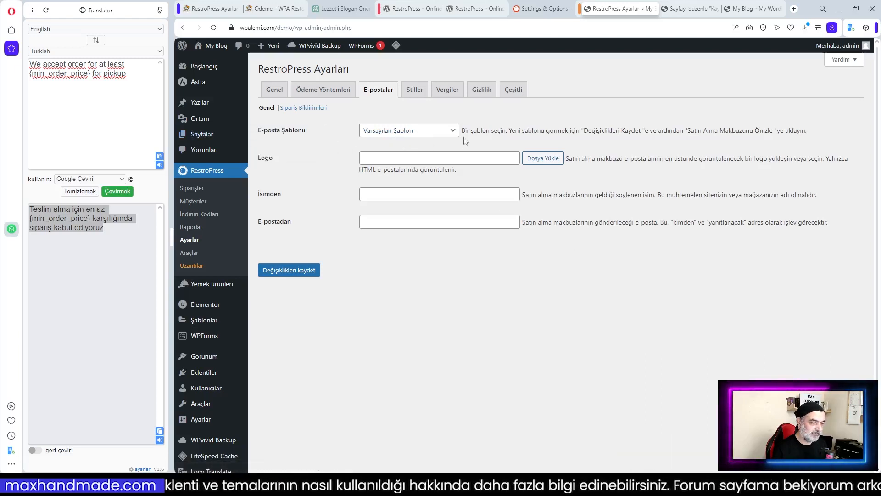
click(541, 159)
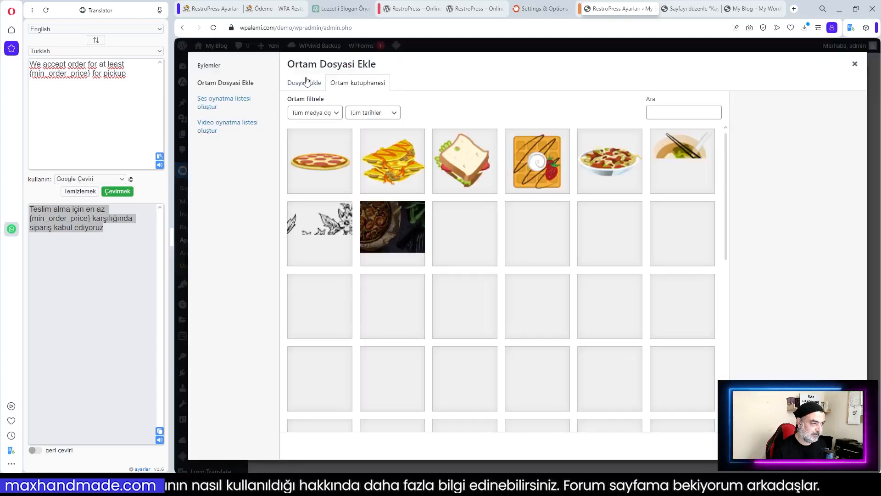
scroll(421, 234, down, 6)
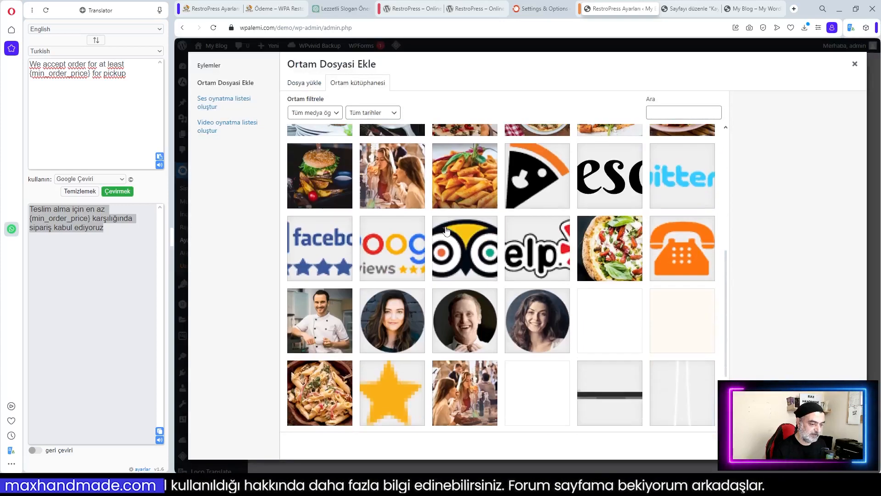
scroll(623, 265, down, 2)
scroll(582, 287, up, 5)
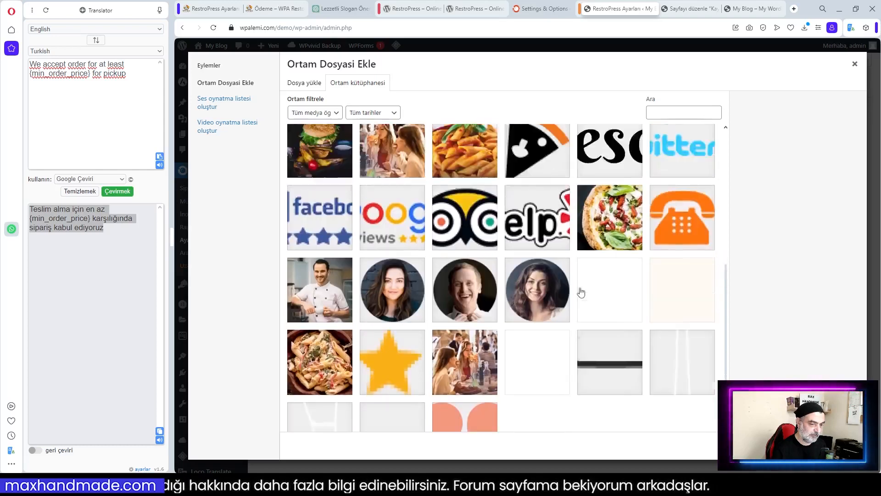
click(547, 316)
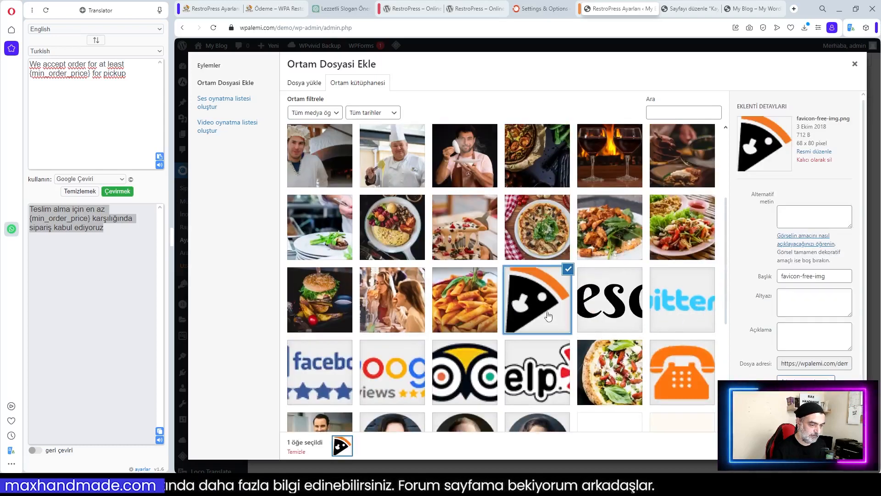
click(602, 311)
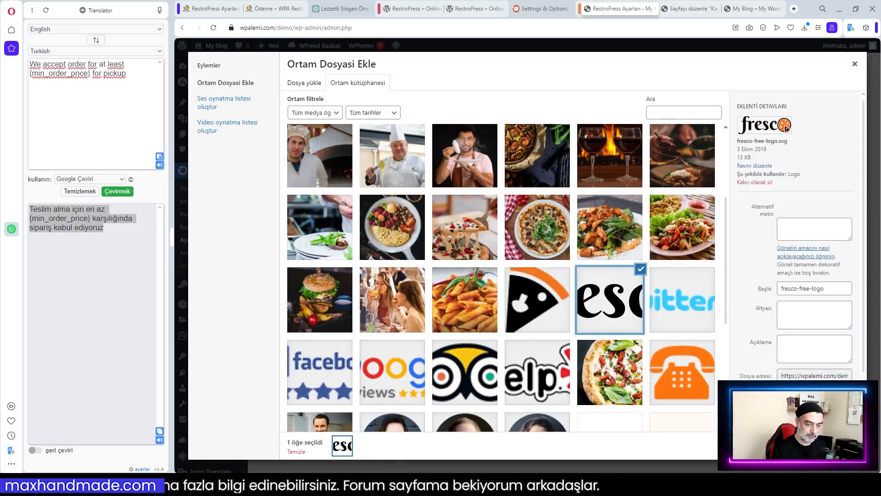
click(833, 445)
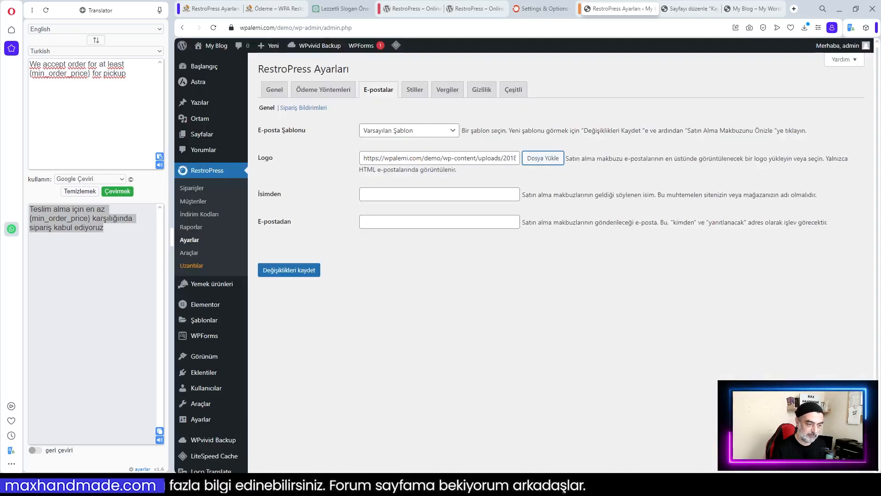
Set sender name 'WPA Resto' and a sender e-mail address, then save
click(381, 194)
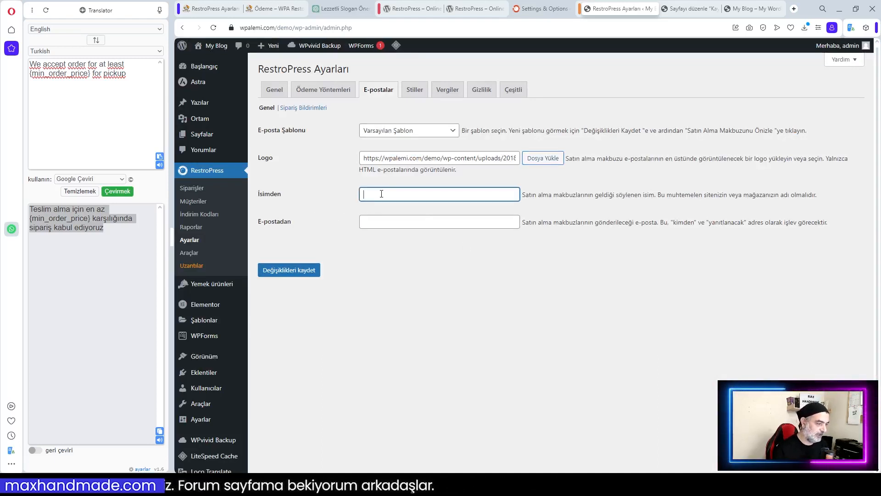
click(377, 222)
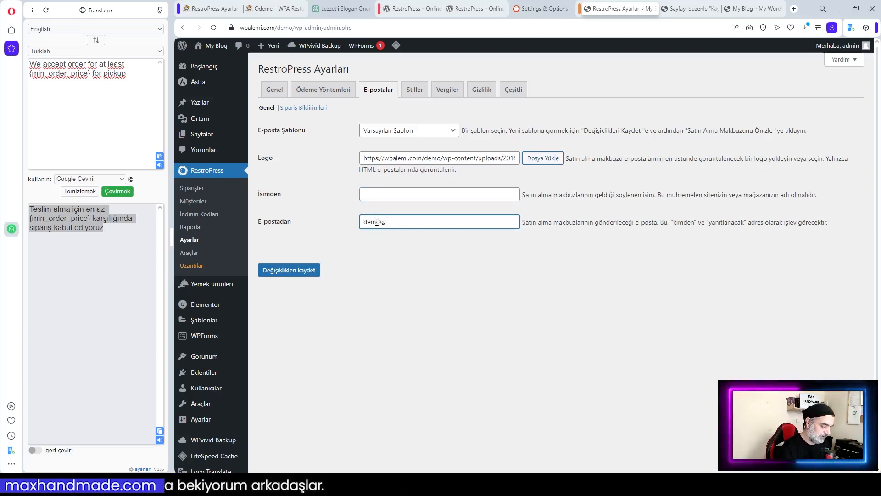
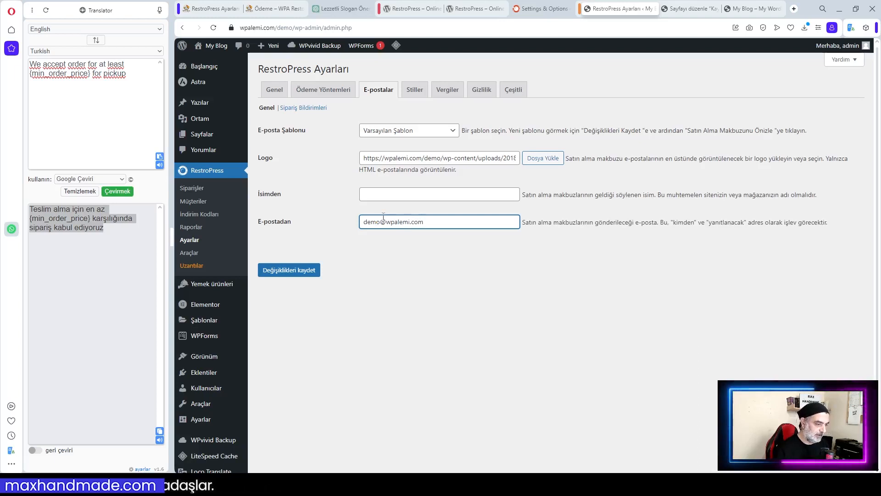
click(385, 195)
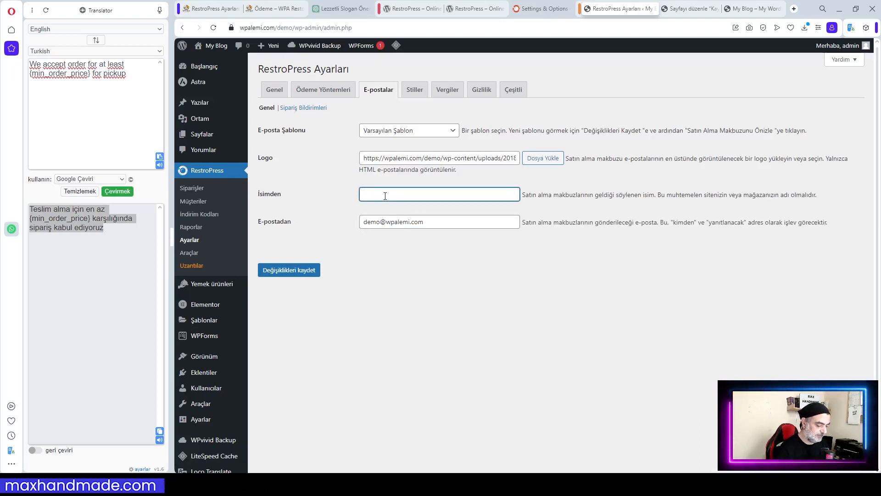
text(WPA Resto)
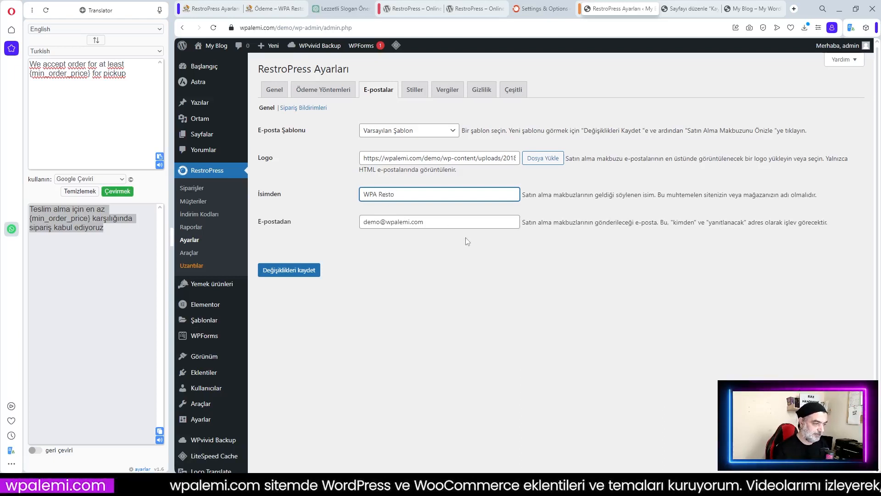
click(289, 269)
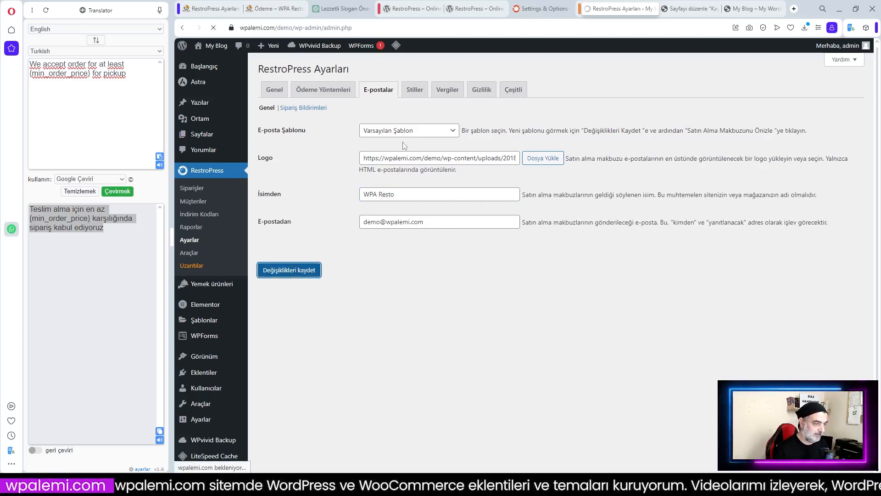
Enable the Yönetici Sipariş Bildirimi admin order email
click(298, 152)
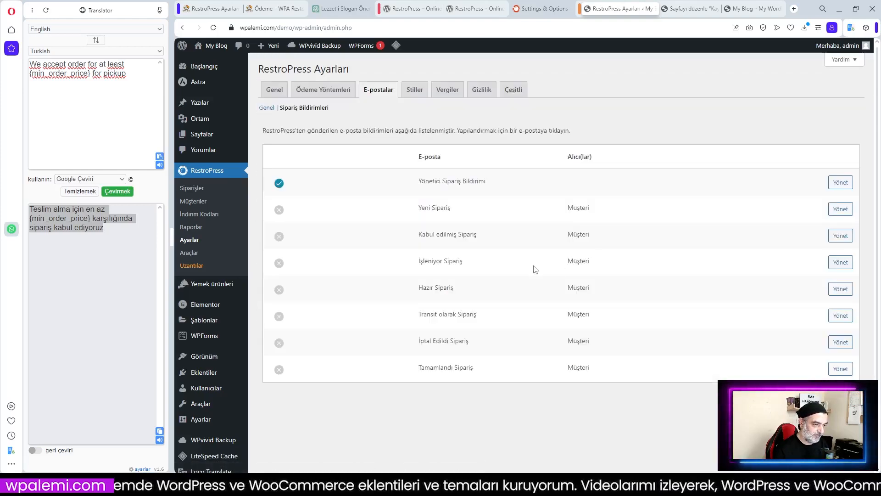
click(842, 185)
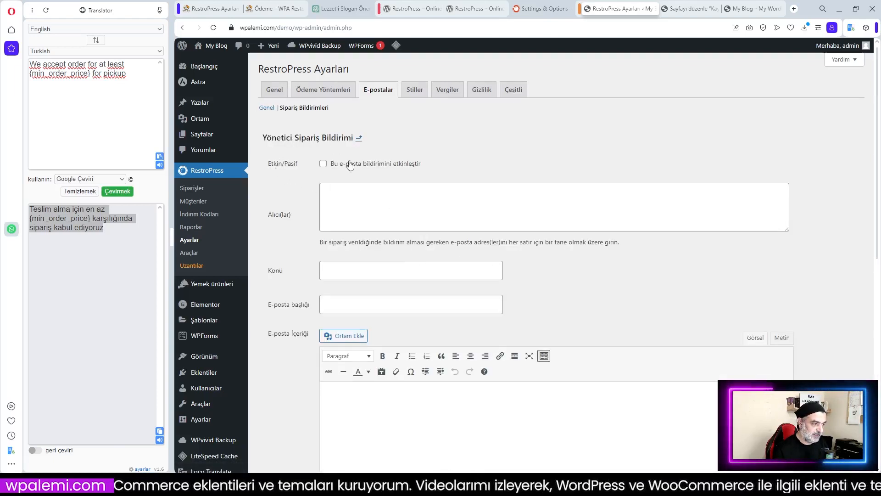
click(323, 163)
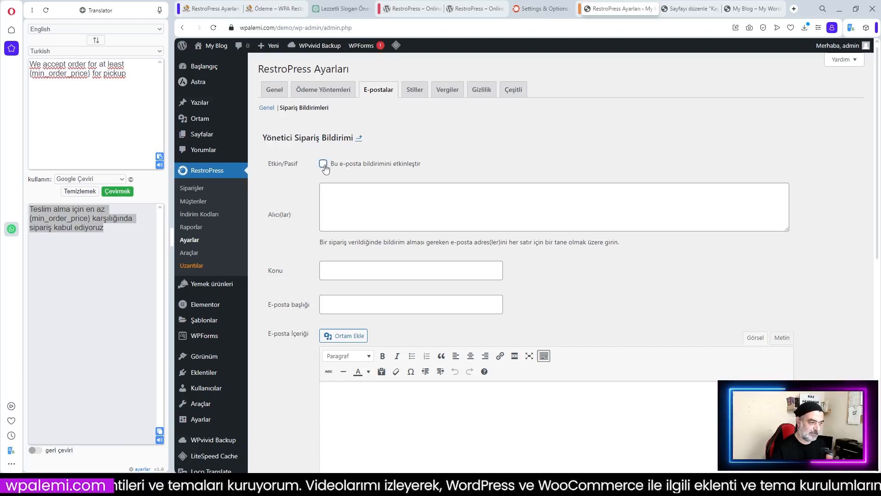
Enter a recipient address, subject 'Sipariş Hakkında' and heading 'Yeni Sipariş'
click(347, 197)
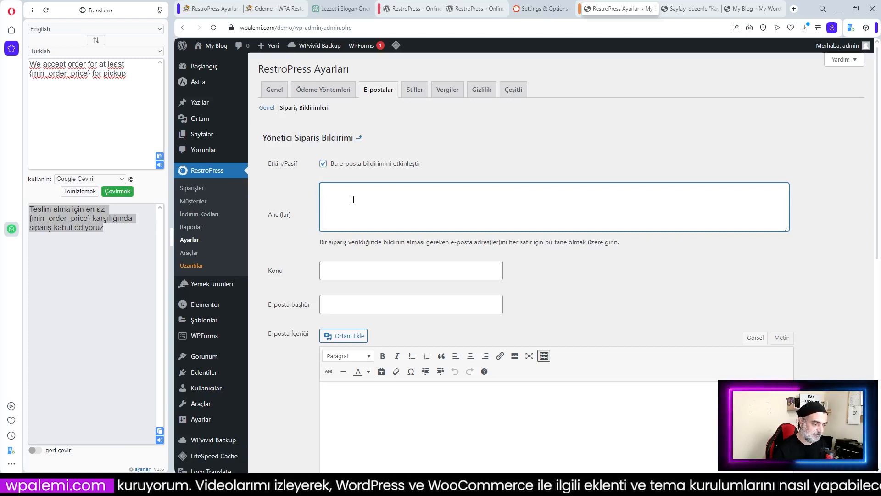
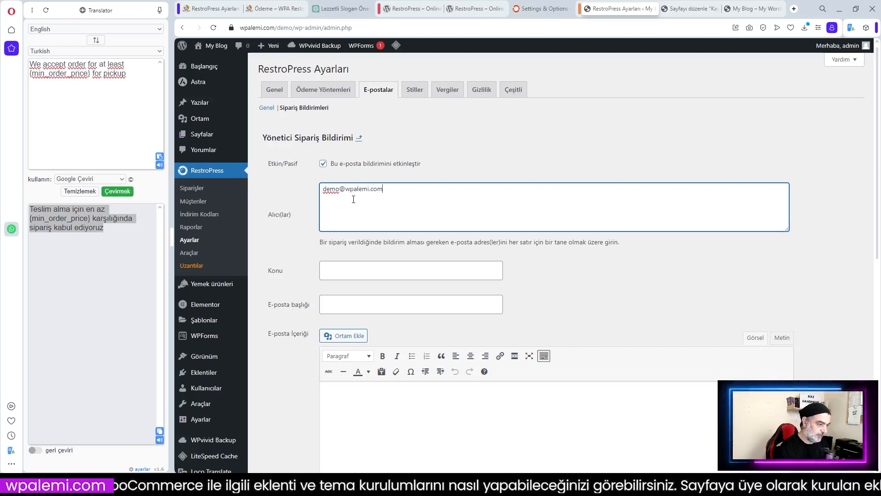
click(355, 272)
text(Siapri)
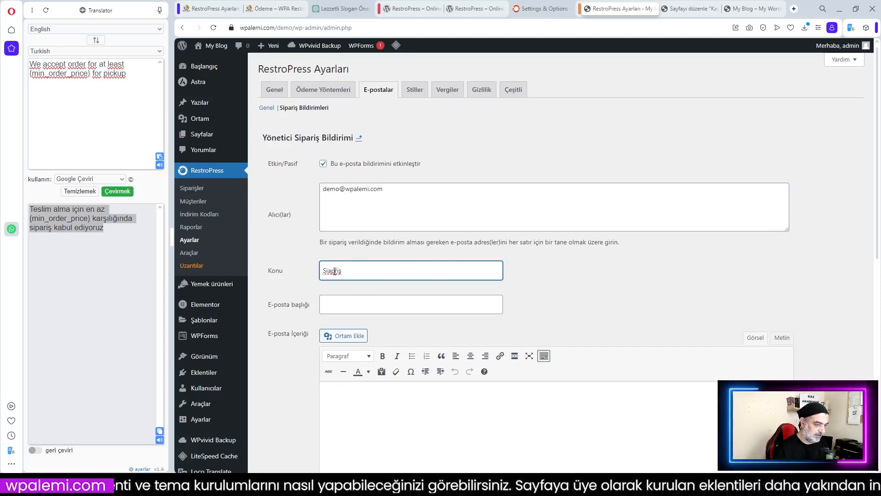
text(pariş)
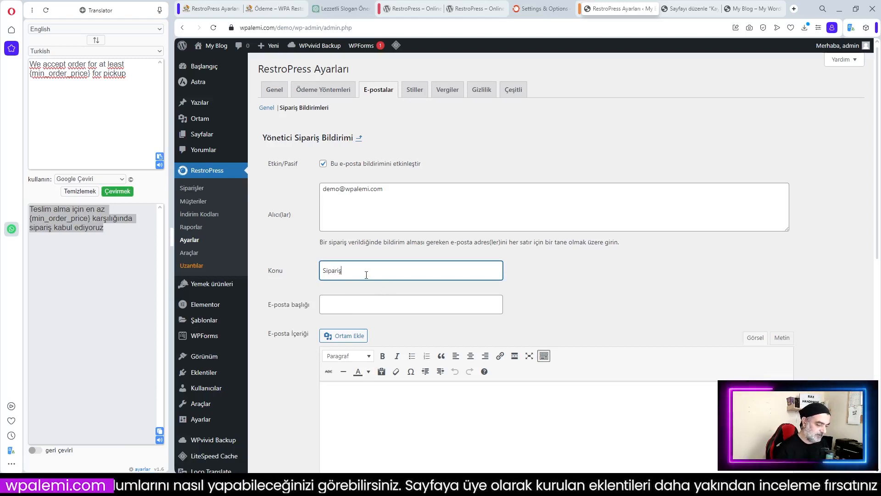
text( Hakkında)
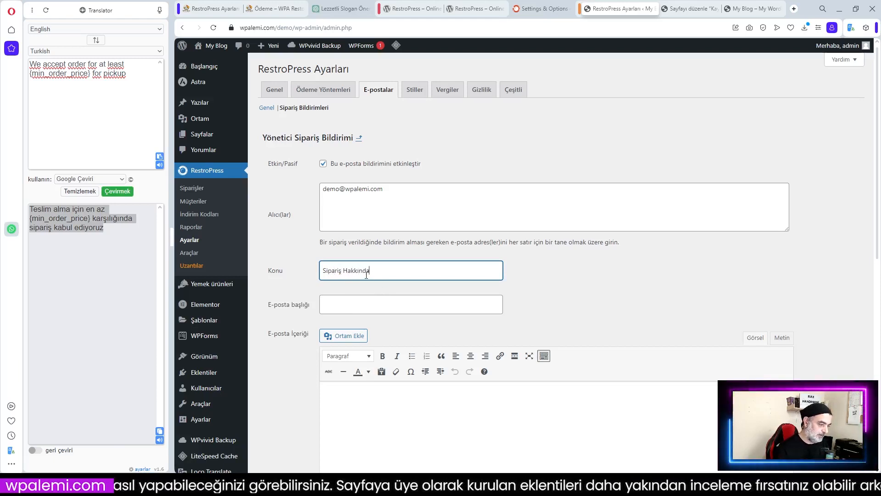
click(352, 298)
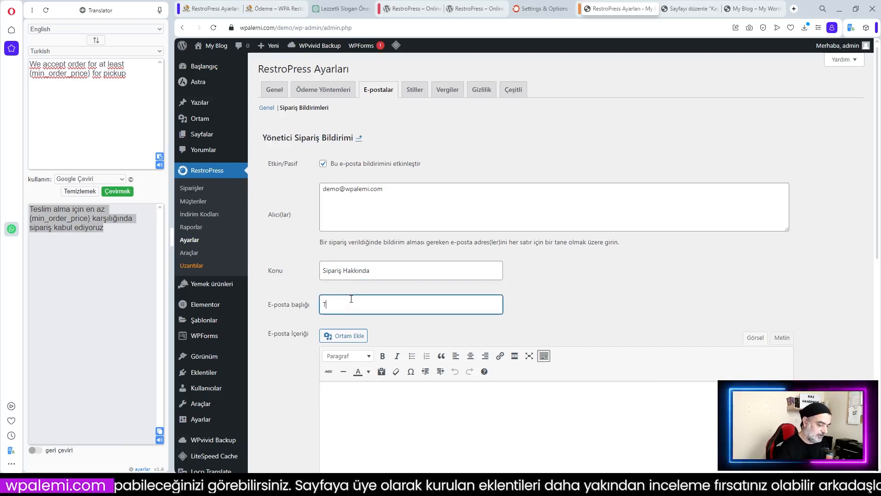
text(Yeni Sipariş)
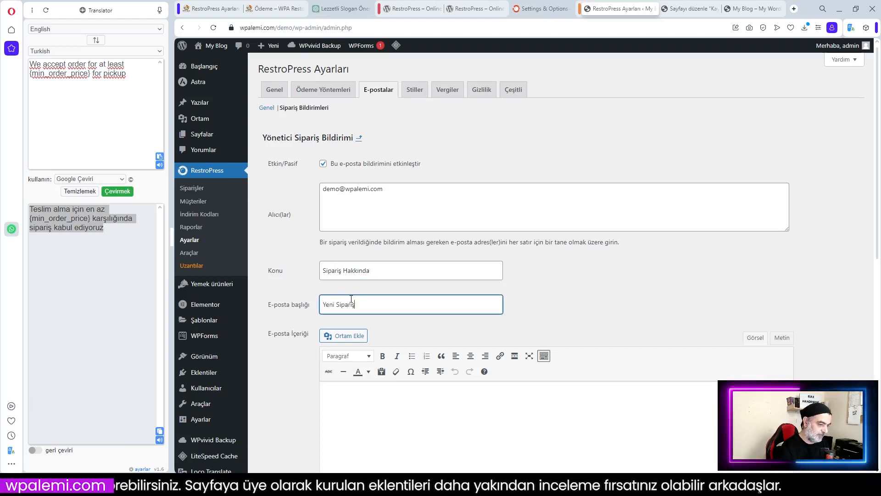
Copy the Turkish order-details message from the other site into E-posta İçeriği
scroll(421, 409, down, 8)
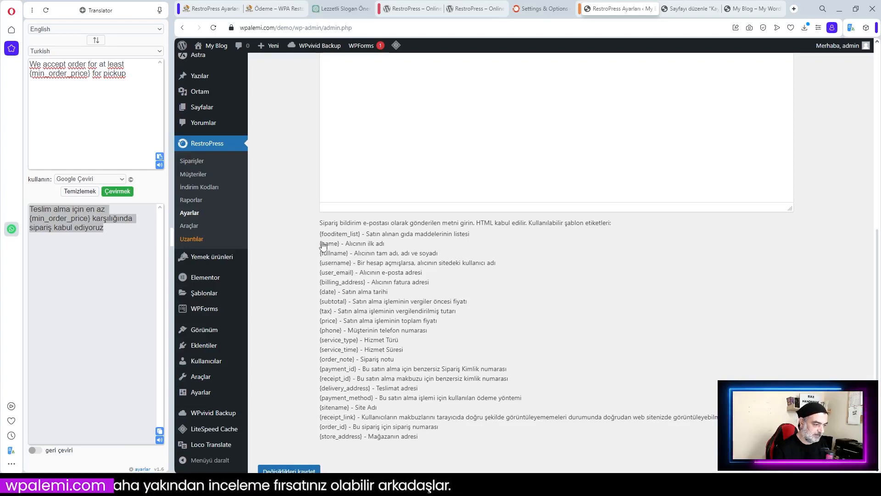
drag(320, 246, 340, 248)
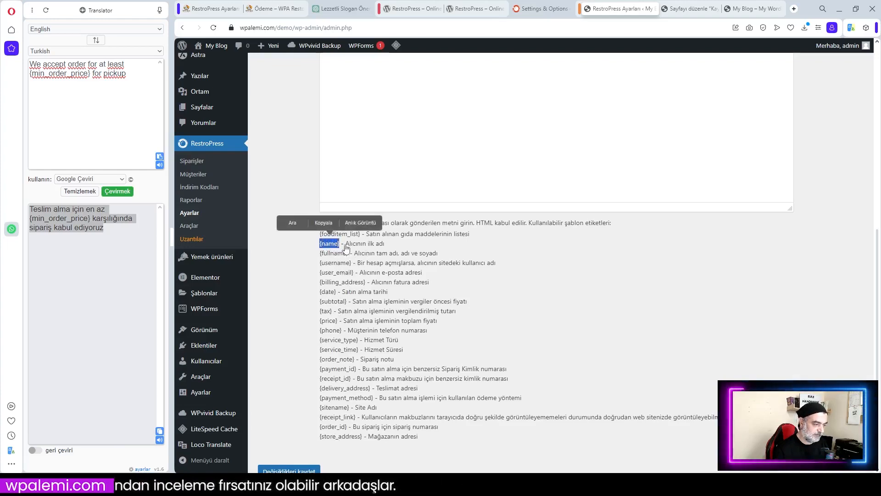
click(205, 9)
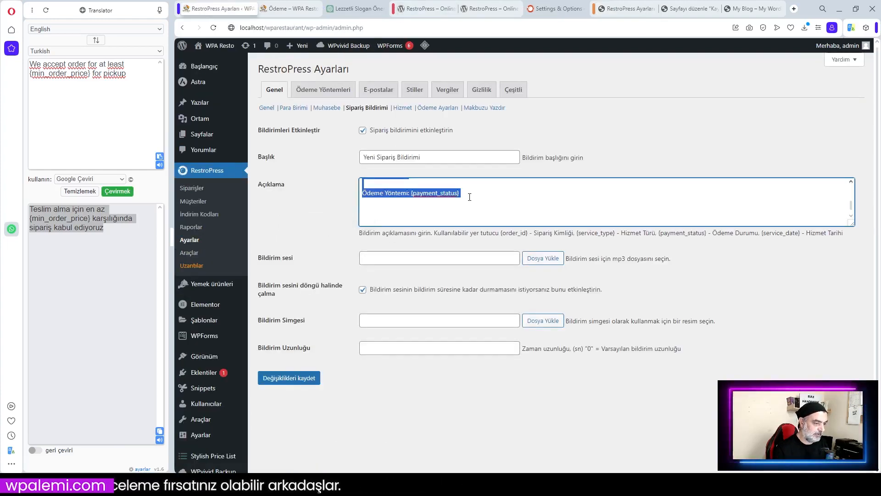
right_click(427, 195)
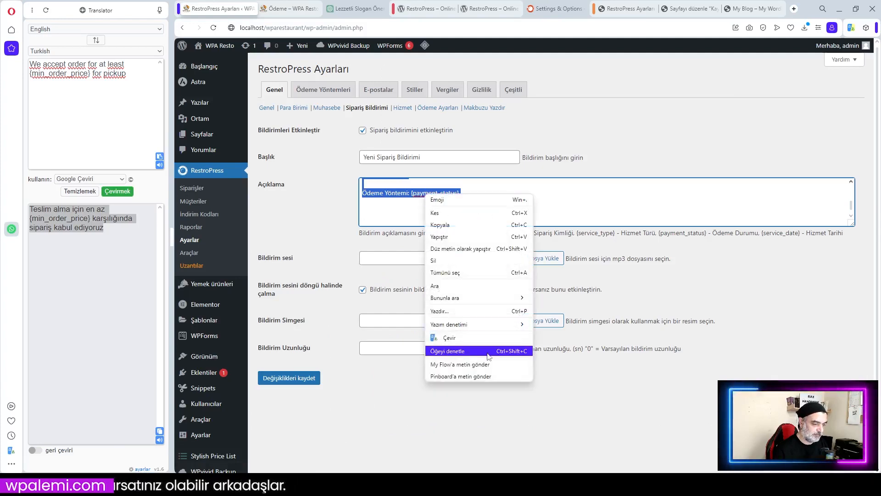
click(448, 229)
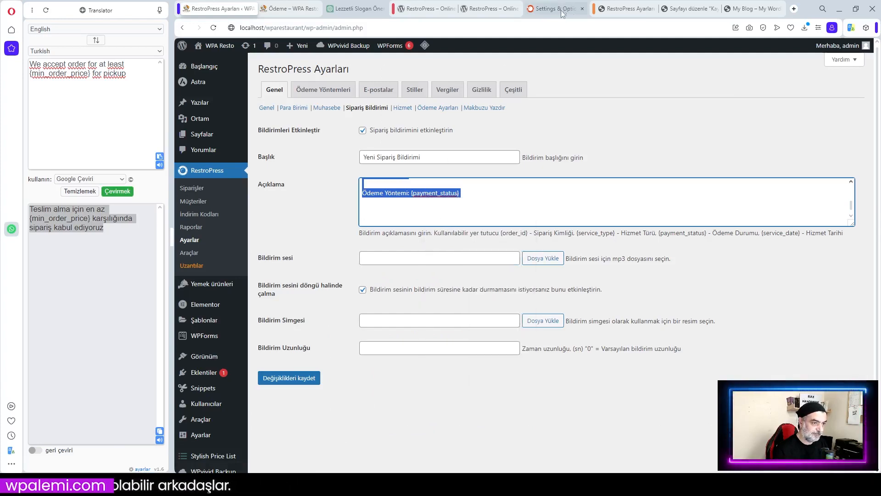
click(627, 8)
scroll(422, 188, up, 5)
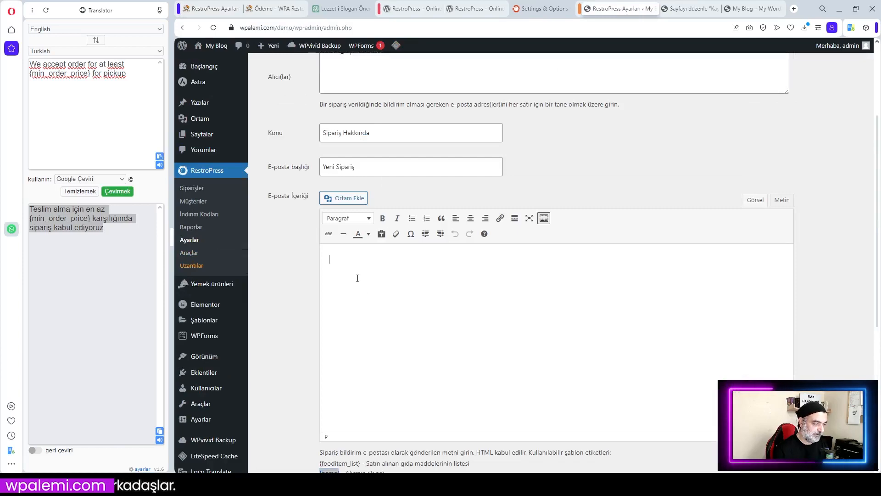
text(Sayın WPA Resto, Yeni bir online sipariş aldık. İşte sipariş detayları: Sipariş Detayları: Sipariş Numarası: {order_id} Sipariş Kimliği: {service_type} Sipariş Tarihi ve Saati: {service_date} Ödeme Bilgileri: Ödeme Yöntemi: {payment_status})
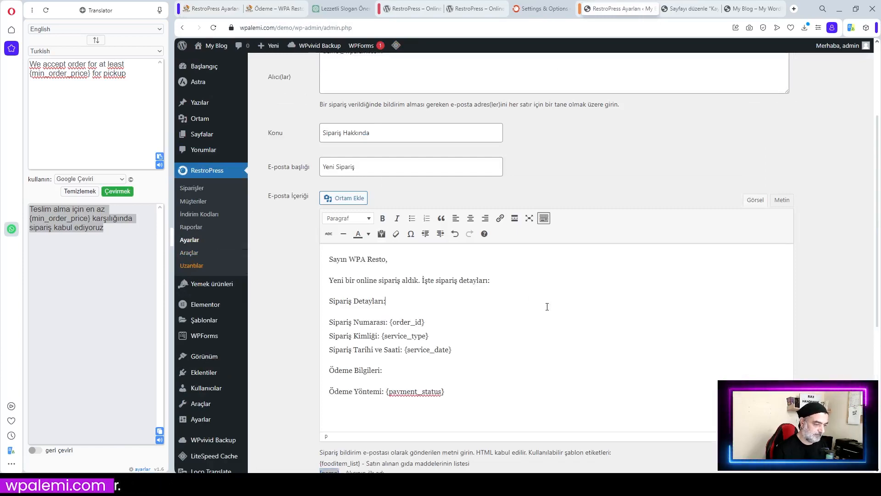
Save the admin order notification and return to the Sipariş Bildirimleri list
scroll(547, 307, down, 4)
scroll(549, 307, up, 6)
scroll(551, 310, down, 6)
scroll(552, 312, down, 2)
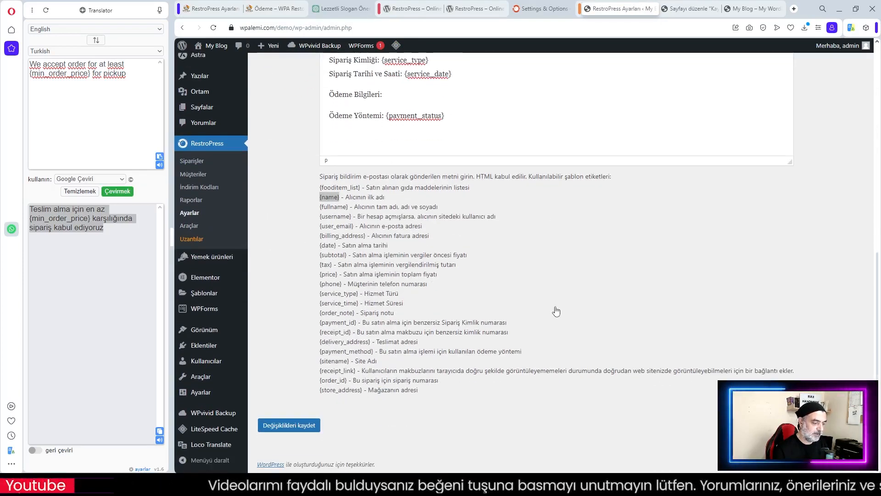
click(290, 424)
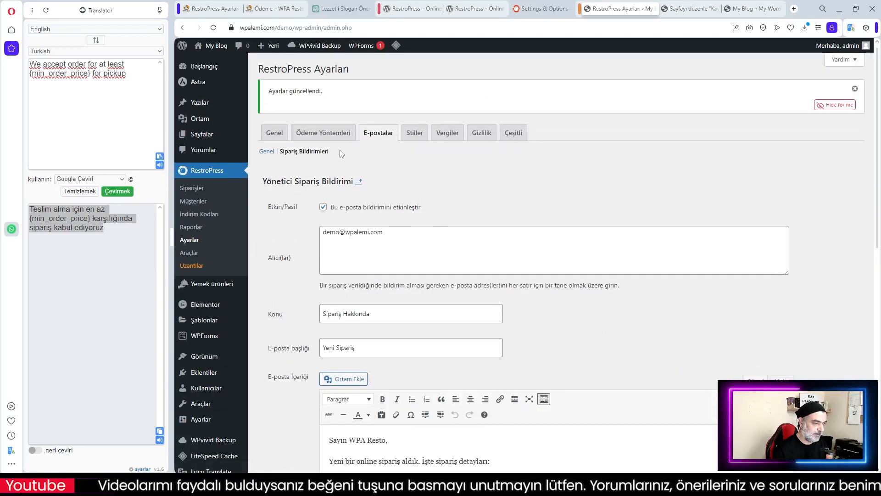
click(359, 181)
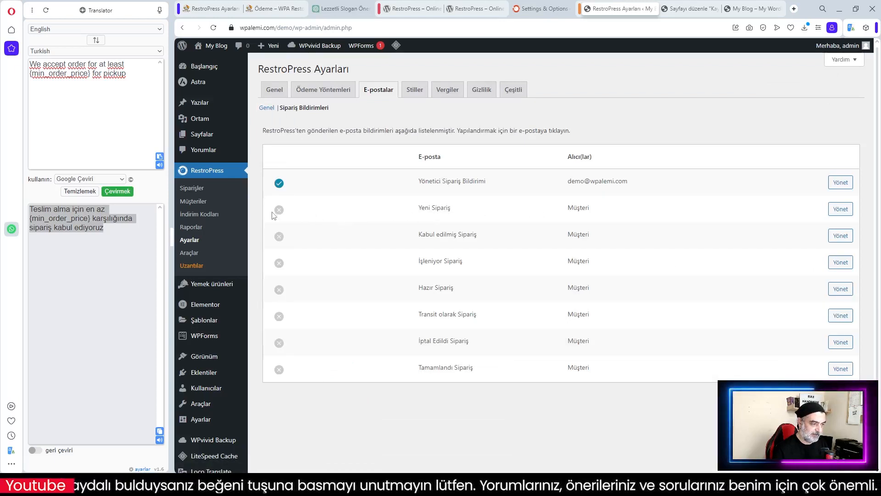
Look over the Yeni Sipariş notification settings and return to the order notifications list
click(842, 212)
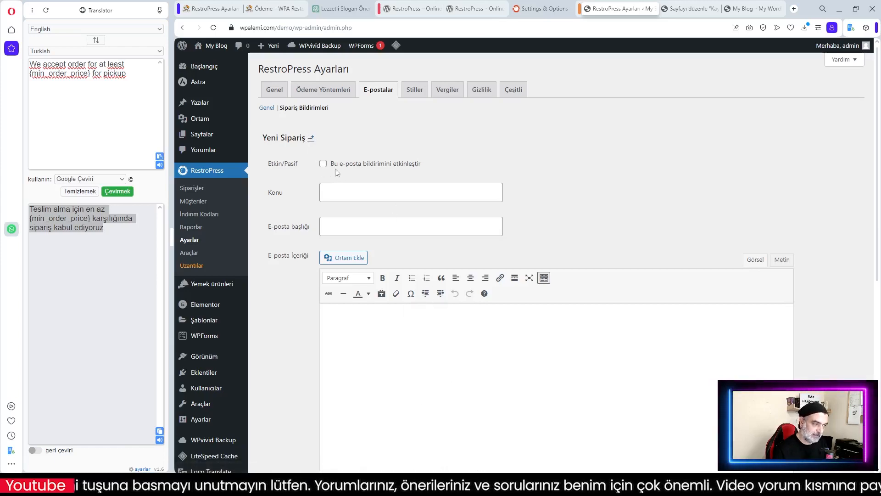
scroll(525, 326, down, 5)
scroll(526, 331, up, 3)
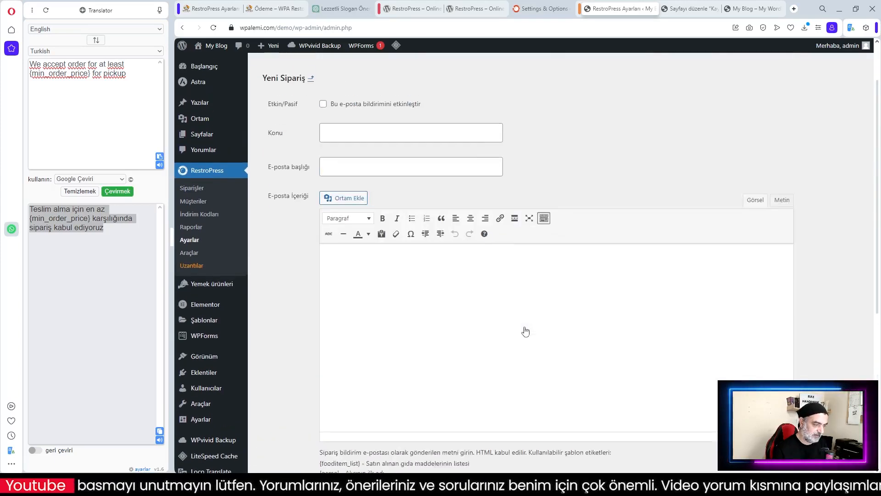
scroll(525, 331, up, 2)
click(310, 138)
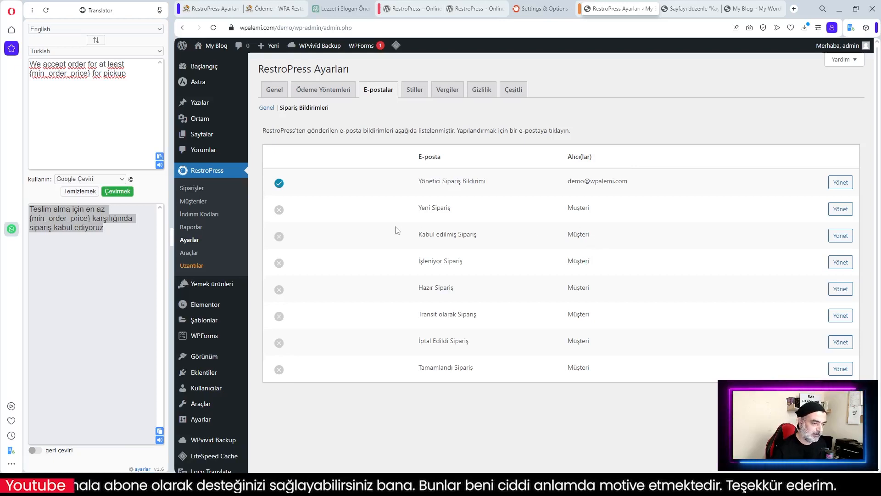
Enable the Yeni Sipariş e-mail with subject 'Siparişiniz Onayı' and heading 'Siparişiniz Alındı'
click(842, 209)
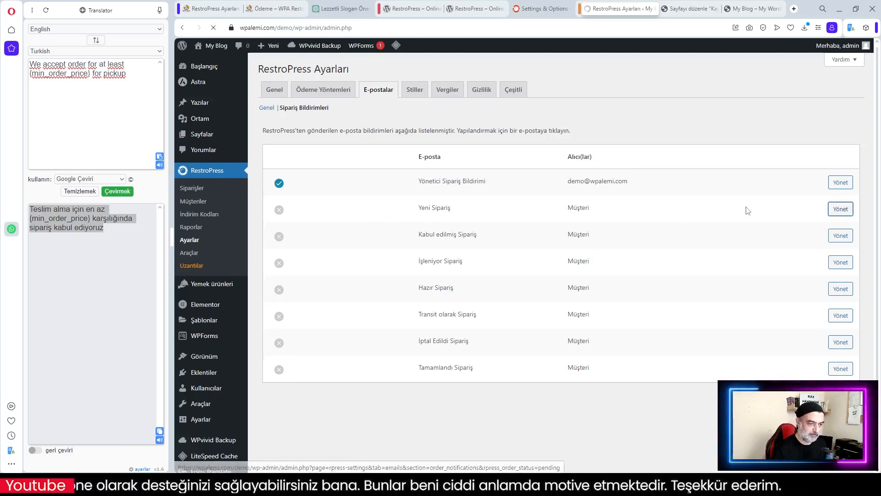
click(323, 163)
click(342, 193)
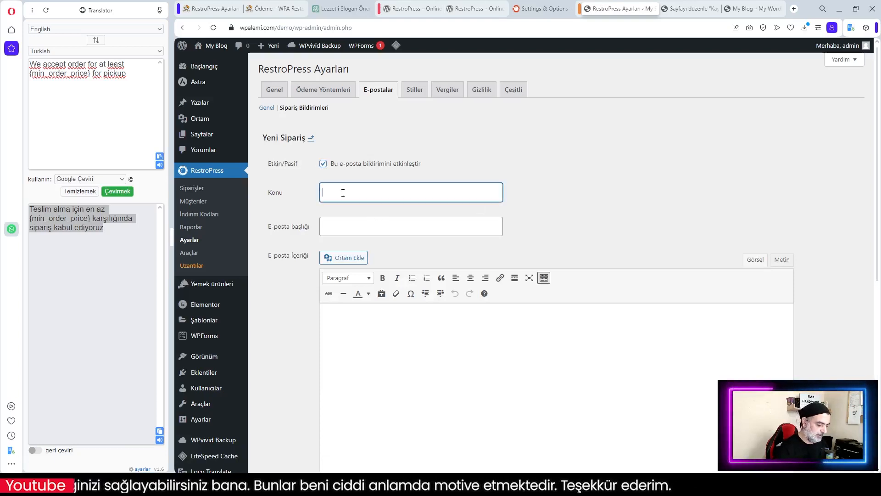
text(Siparişiniz Alındı)
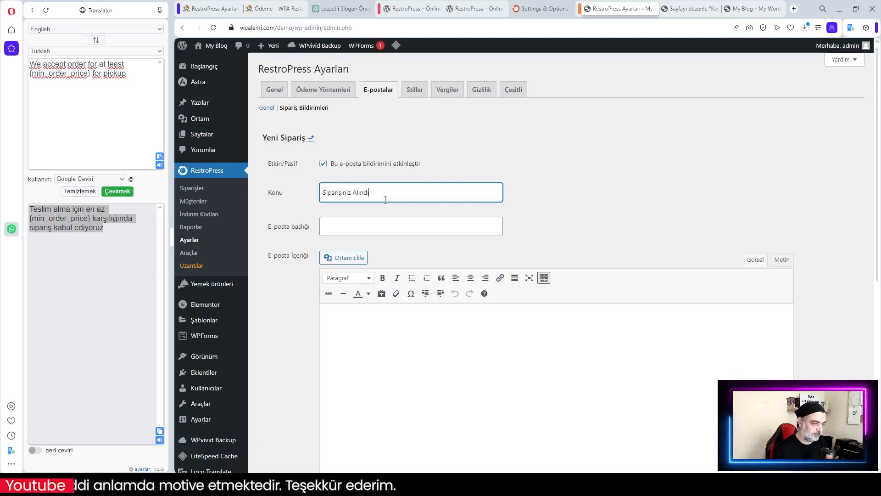
click(340, 229)
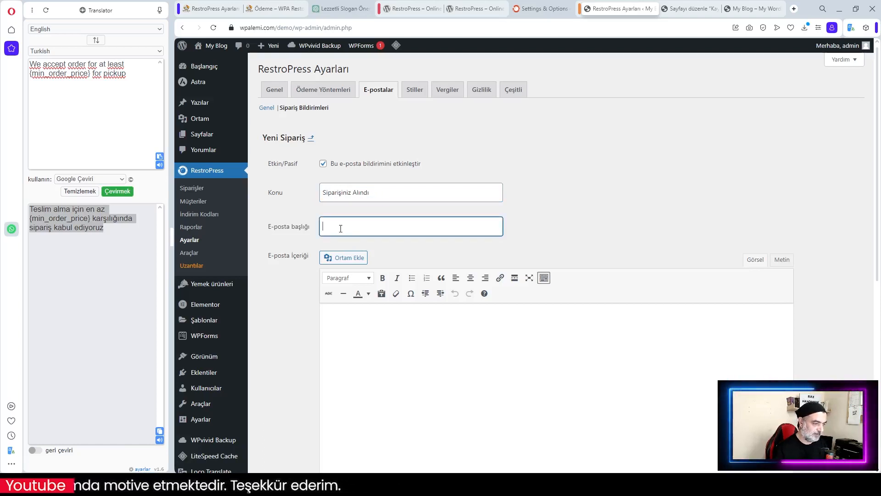
drag(370, 197, 353, 197)
text(Onay)
click(352, 225)
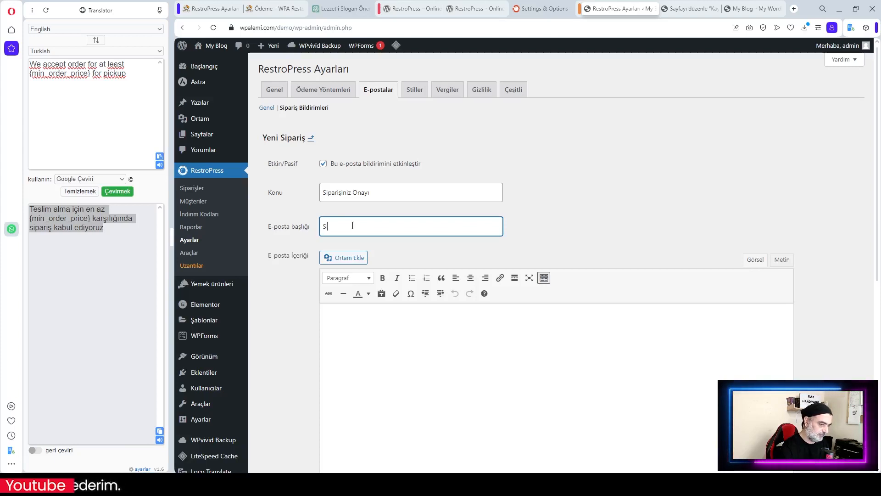
text(Siparişin)
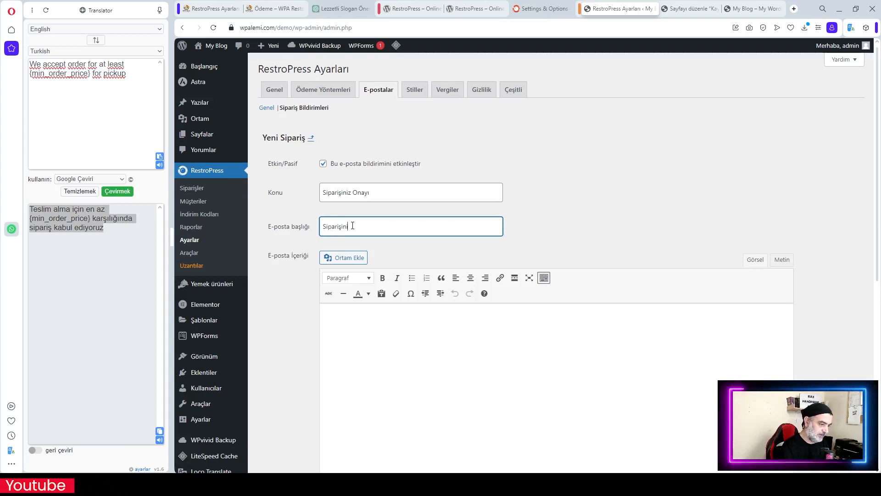
text(iz Alındı)
Copy the order-details template from the localhost site into the E-posta İçeriği body
click(211, 9)
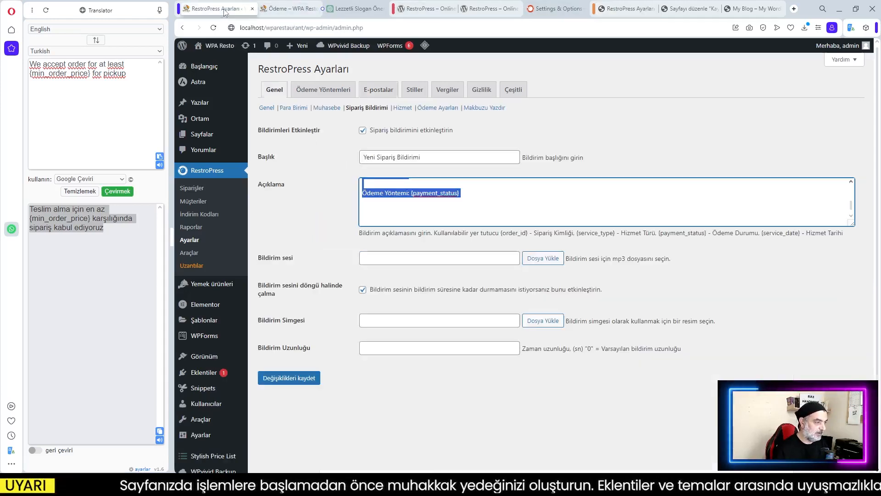
right_click(411, 189)
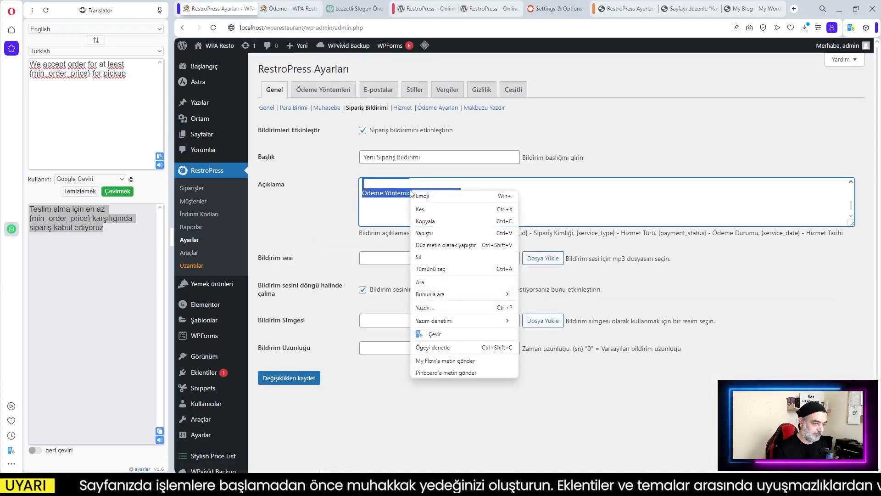
click(441, 222)
click(628, 9)
click(383, 325)
text(Sayın WPA Resto,  Yeni bir online sipariş aldık. İşte sipariş detayları:  Sipariş Detayları:  Sipariş Numarası: {order_id} Sipariş Kimliği: {service_type} Sipariş Tarihi ve Saati: {service_date}  Ödeme Bilgileri:  Ödeme Yöntemi: {payment_status})
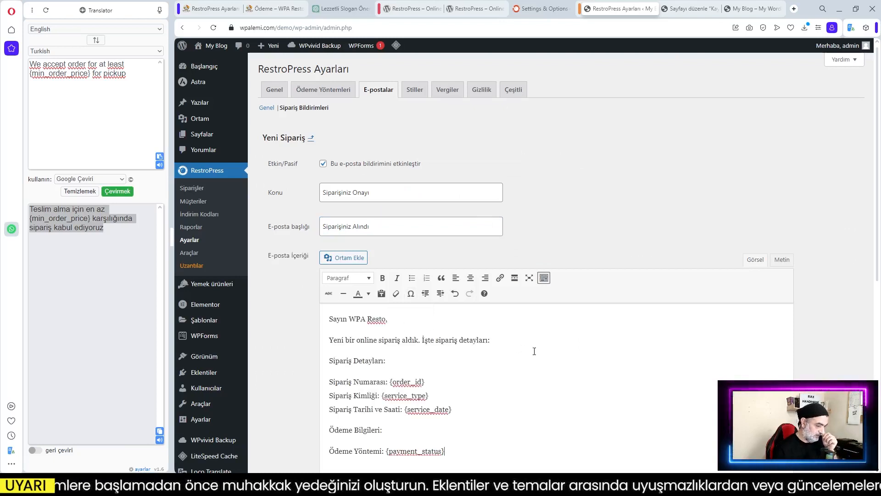
Greet {user_email} instead of WPA Resto and rewrite the opening as 'Siparişinizi aldık. En kısa zamanda ulaştırıcağız.'
drag(385, 321, 351, 321)
key(BackSpace)
scroll(349, 298, down, 7)
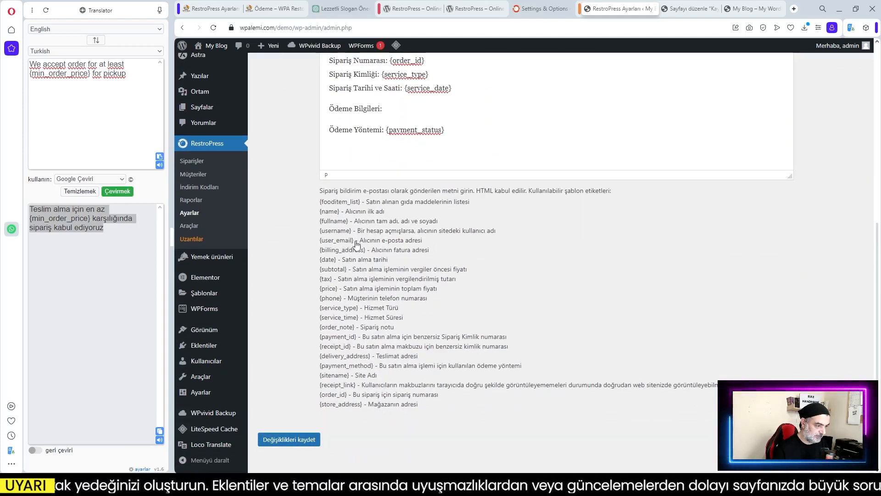
drag(354, 240, 321, 243)
key(ctrl+c)
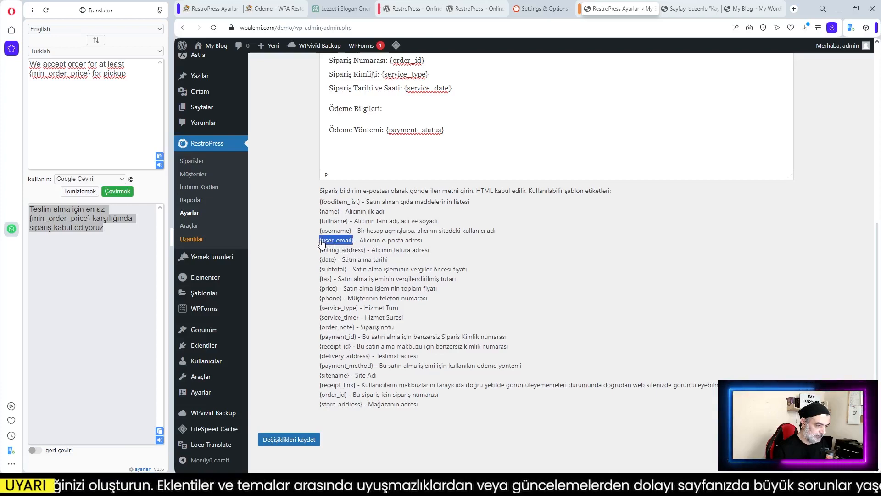
scroll(321, 243, up, 6)
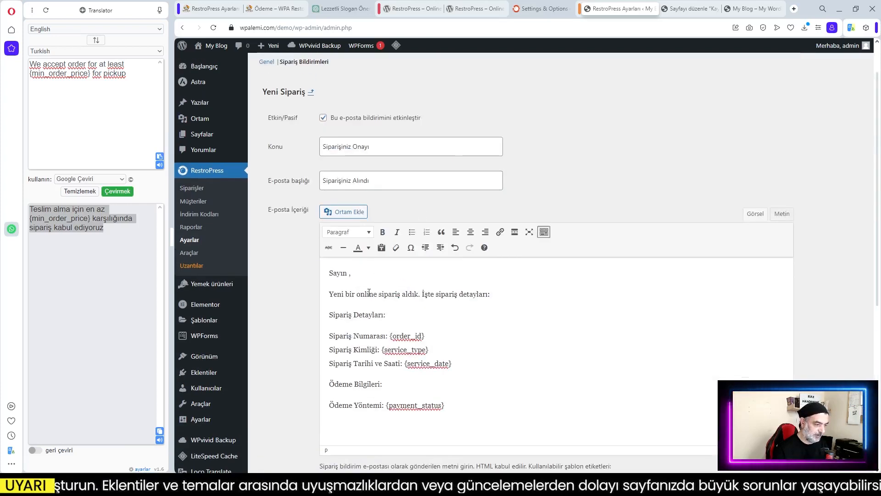
key(ctrl+v)
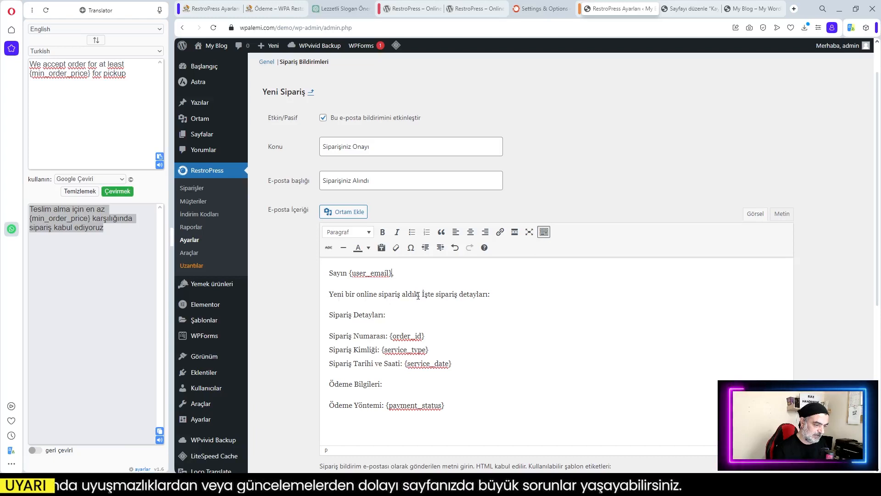
drag(418, 295, 331, 292)
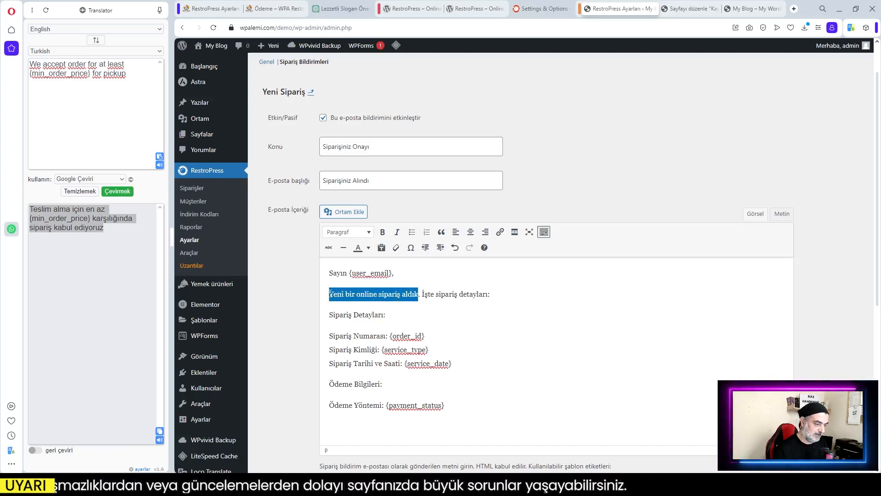
text(Sipari)
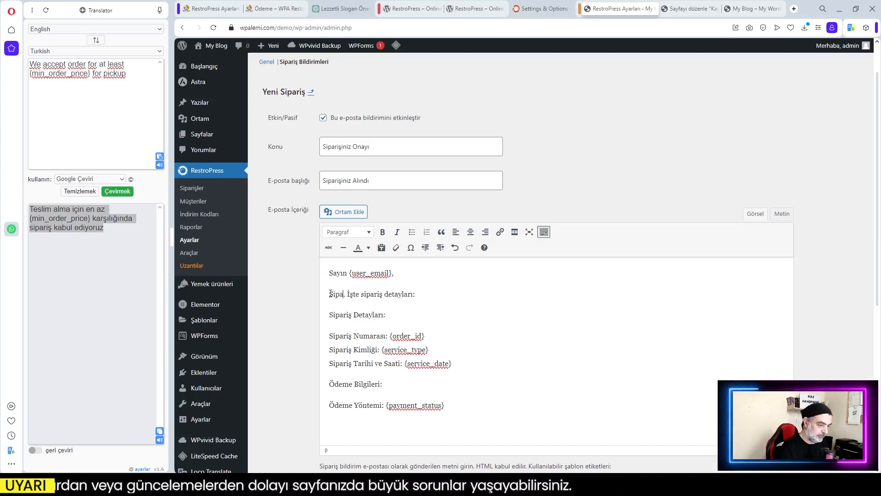
text(şinizi)
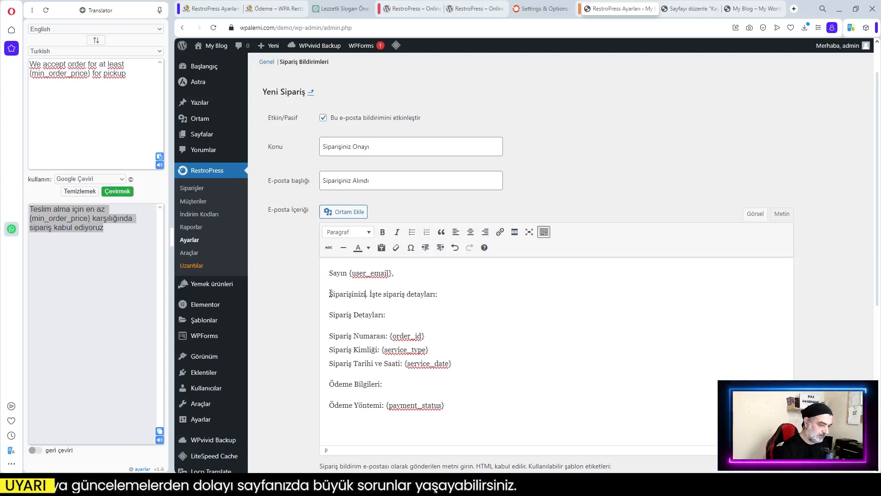
text( aldık.)
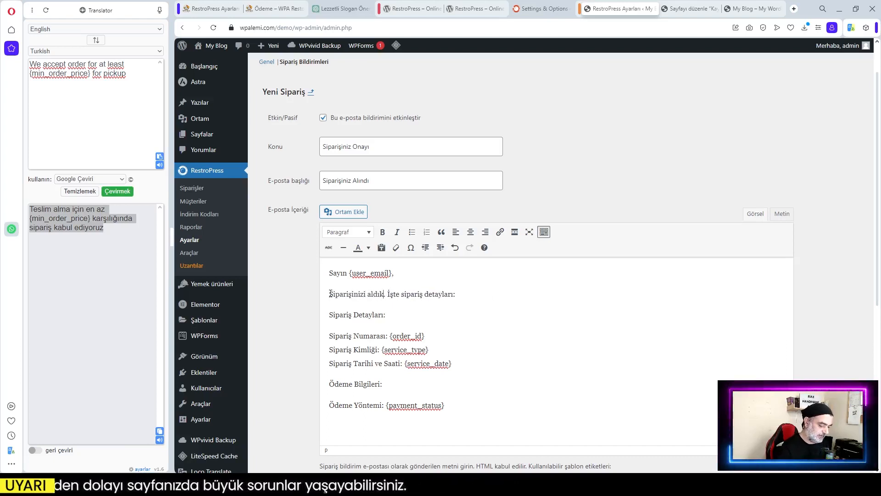
text( En kısa zamanda)
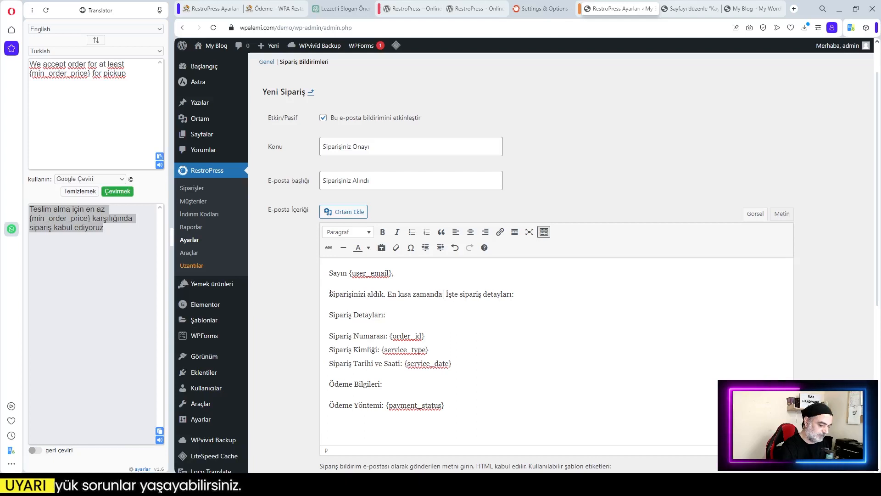
text( ulaştırı)
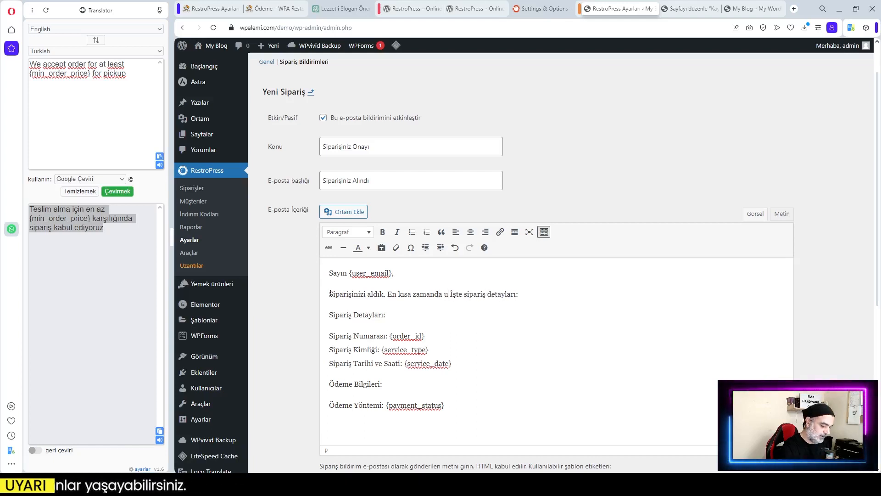
text(cağ)
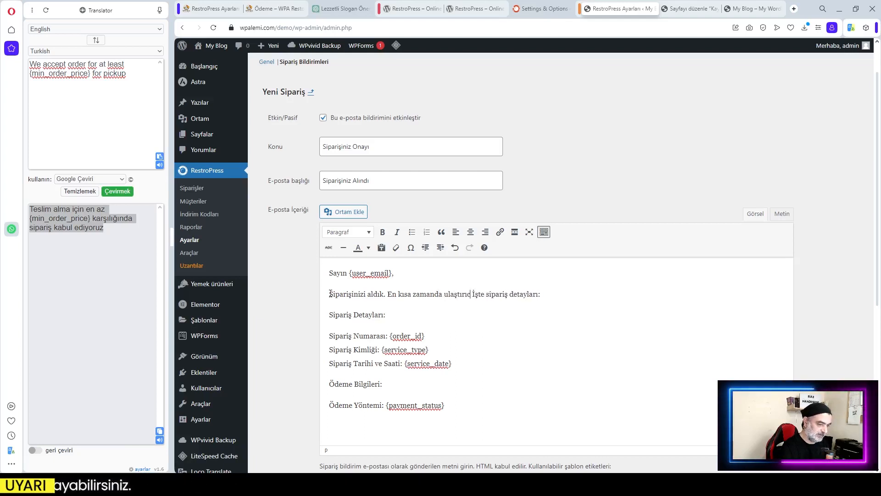
text(ız)
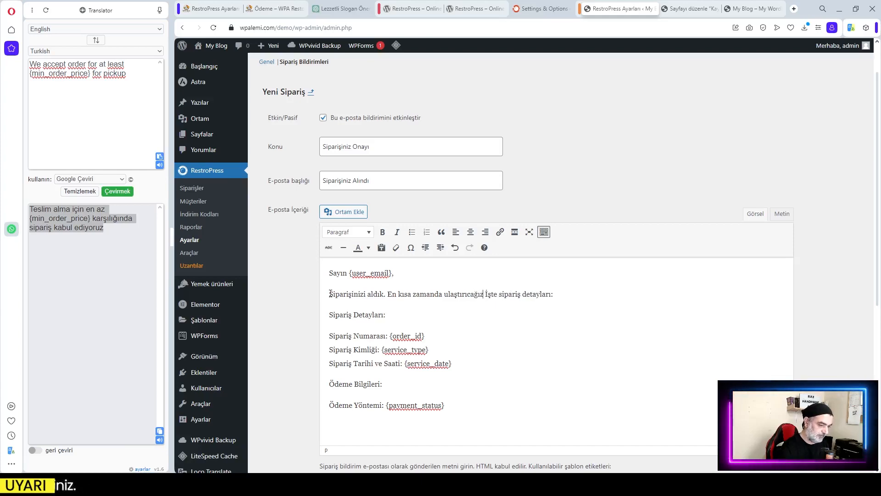
text(.)
click(603, 360)
Save the Yeni Sipariş e-mail settings with Değişiklikleri kaydet
scroll(603, 360, down, 6)
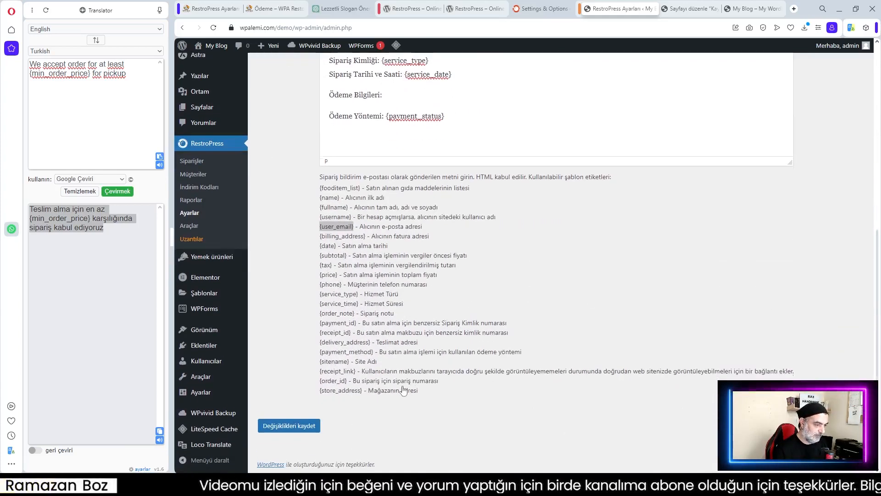
click(294, 433)
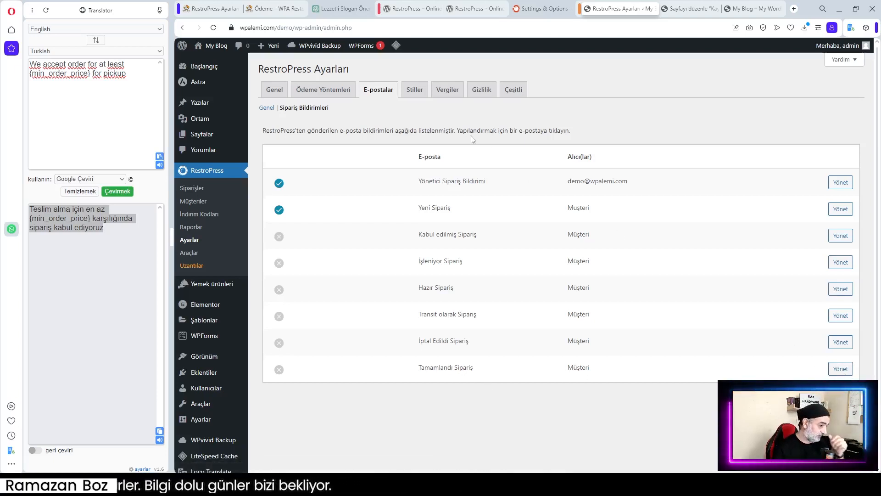
Turn on Gıda Görüntüsü Açılır Penceresi in the Stiller settings and save, then go to Vergiler
click(415, 91)
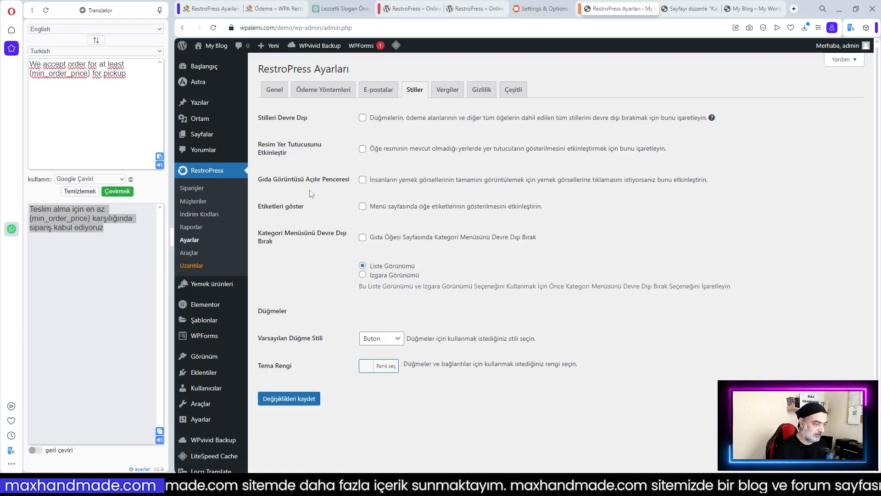
click(362, 180)
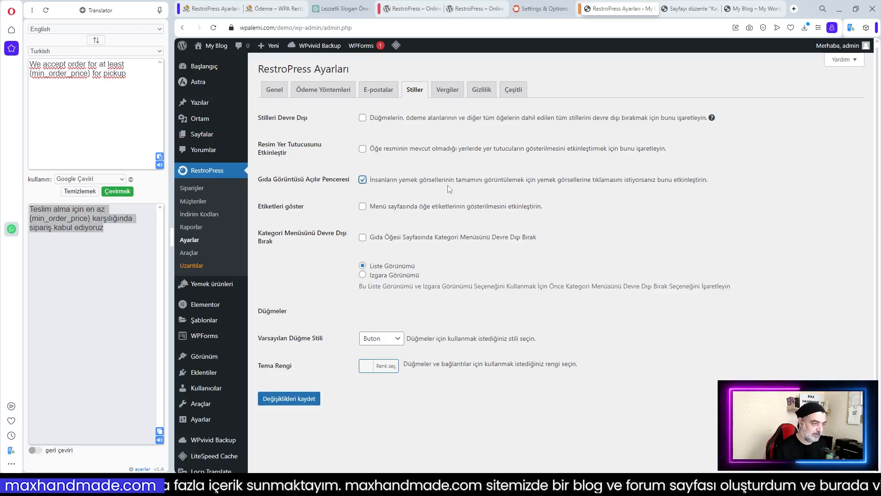
click(293, 399)
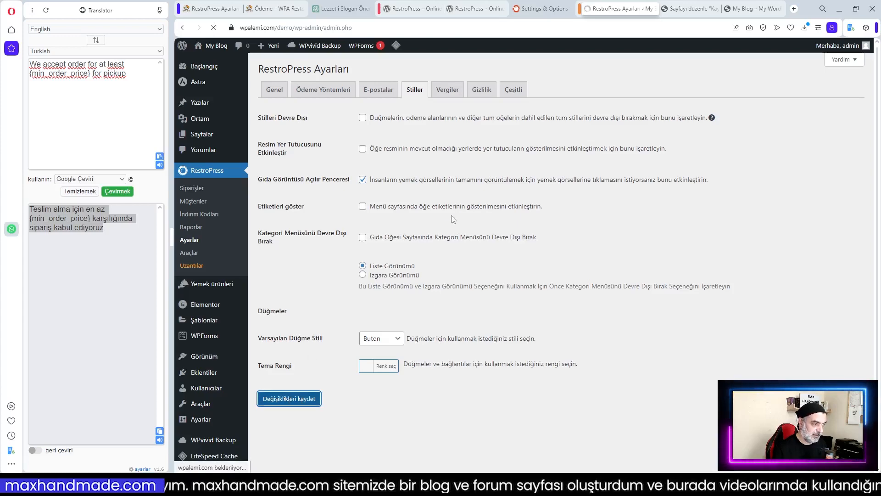
click(449, 135)
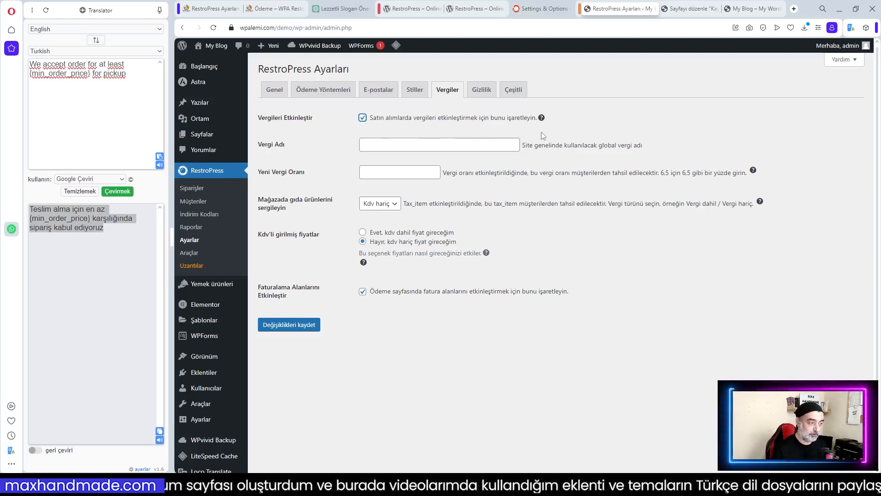
Name the tax KDV with its 18% rate
click(401, 143)
text(KDV)
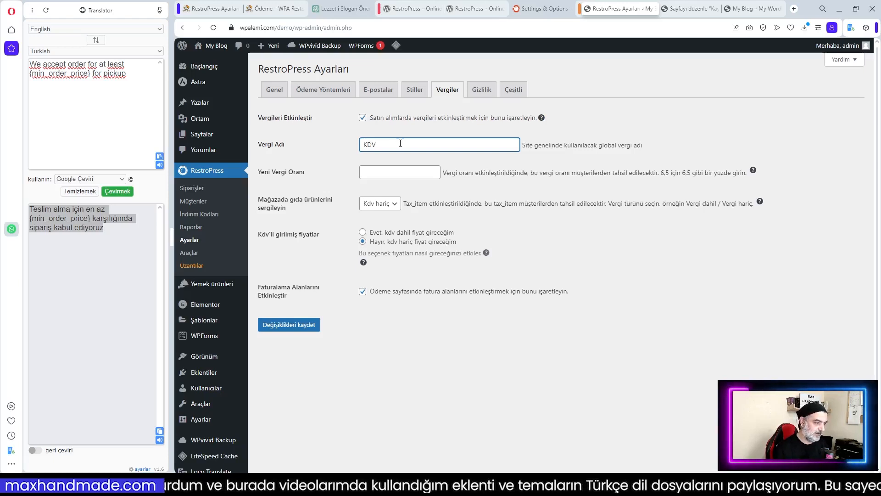
click(409, 173)
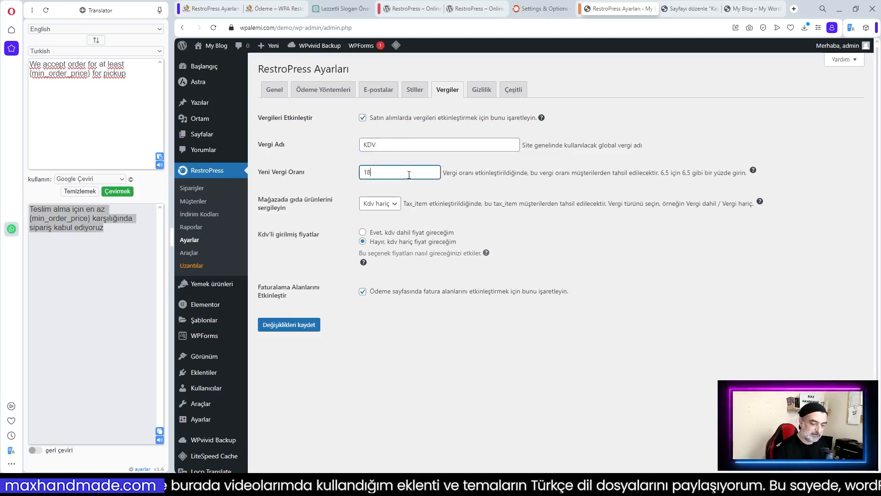
Display and enter prices KDV-inclusive, turn off billing fields, and save the tax settings
click(393, 204)
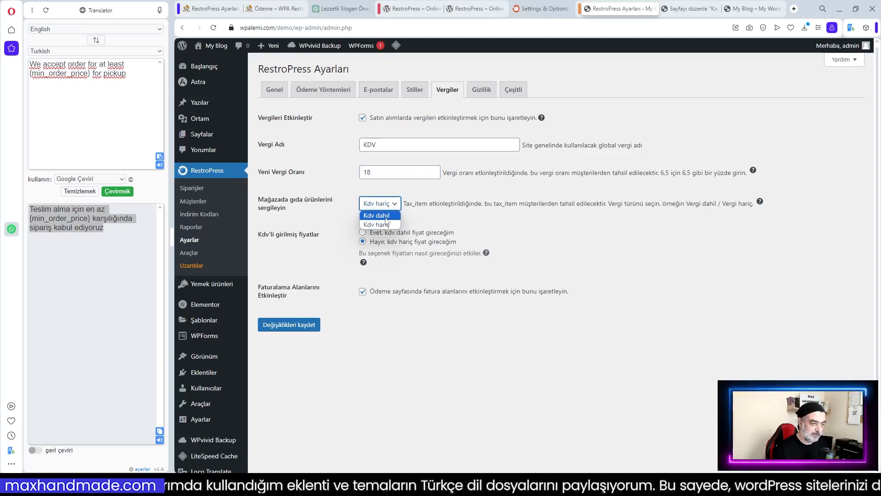
click(386, 217)
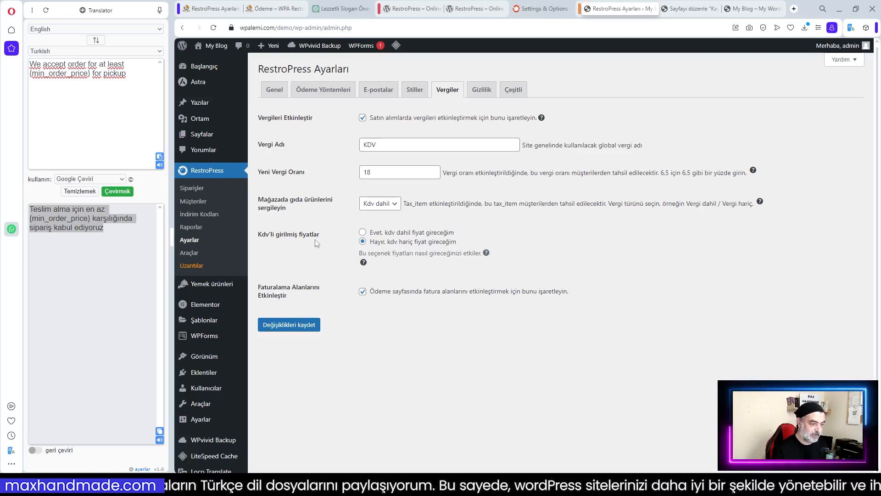
click(363, 233)
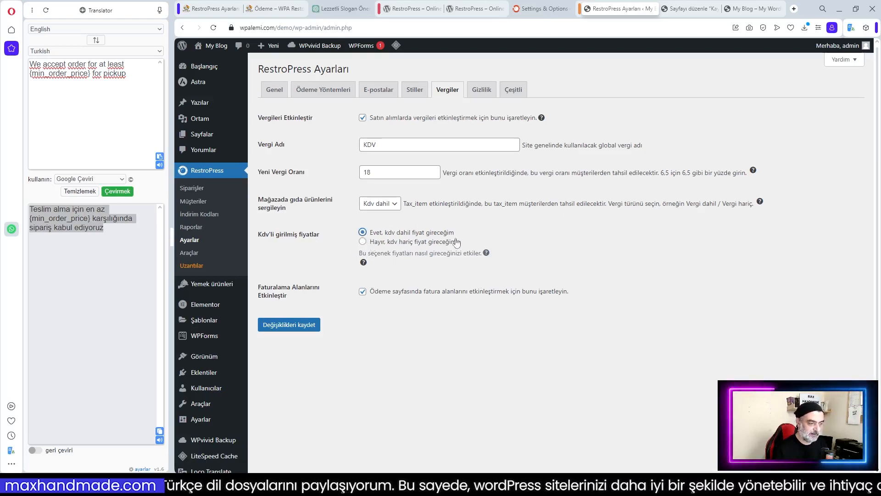
click(363, 291)
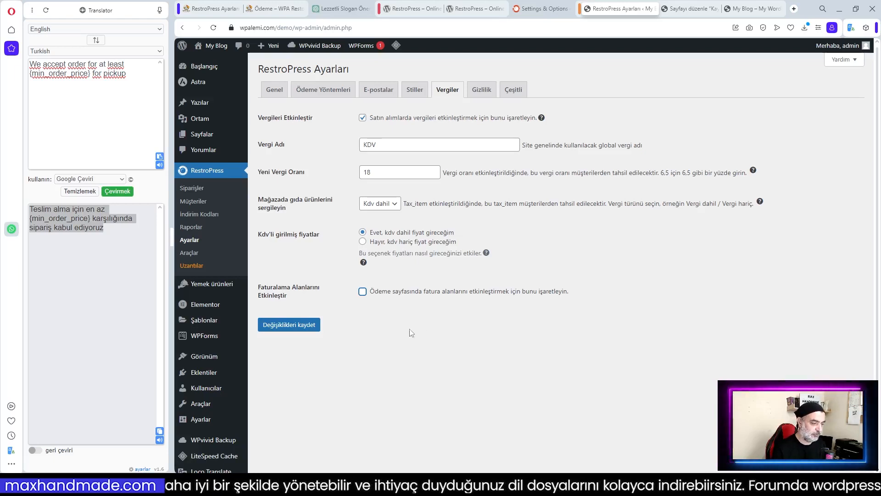
click(282, 327)
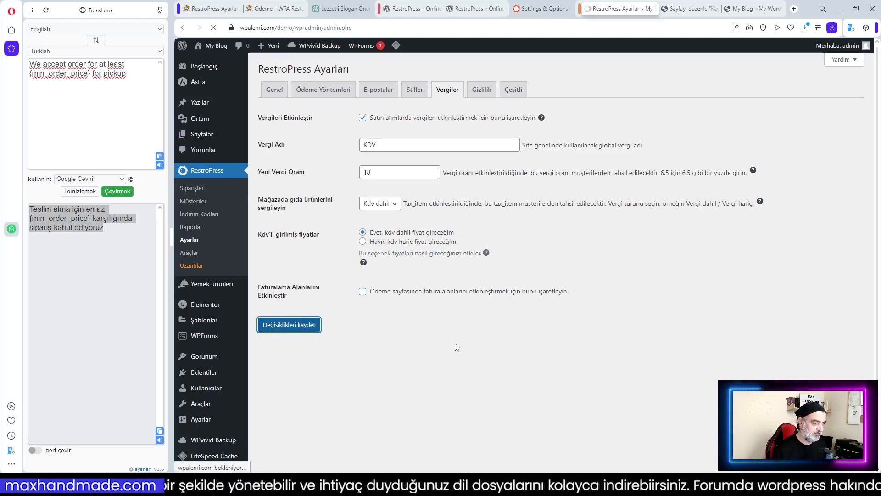
click(483, 134)
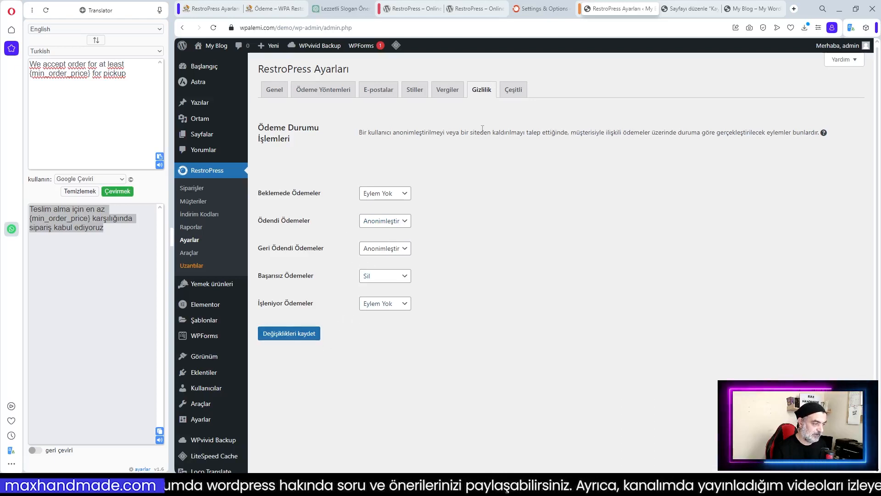
Look over the Çeşitli options, then scroll through the Genel RestroPress settings
click(514, 91)
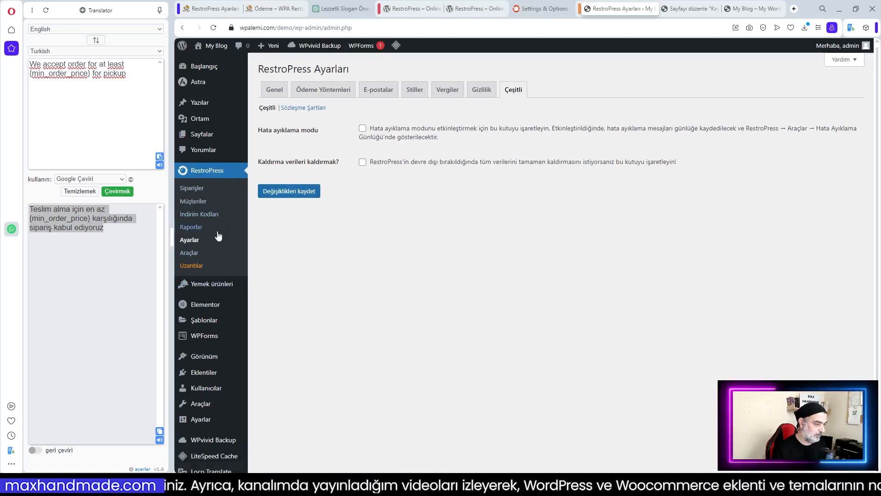
click(193, 241)
scroll(421, 243, down, 5)
scroll(421, 242, up, 8)
scroll(421, 242, down, 10)
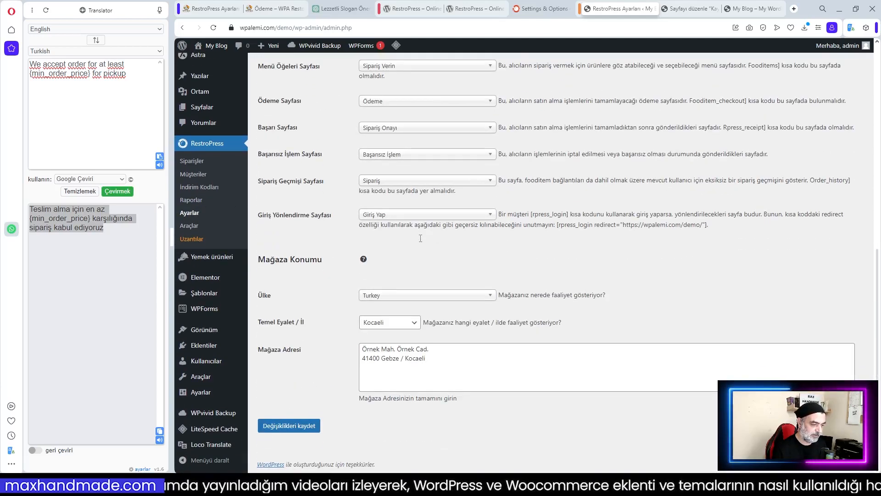
scroll(420, 242, up, 4)
scroll(421, 242, up, 4)
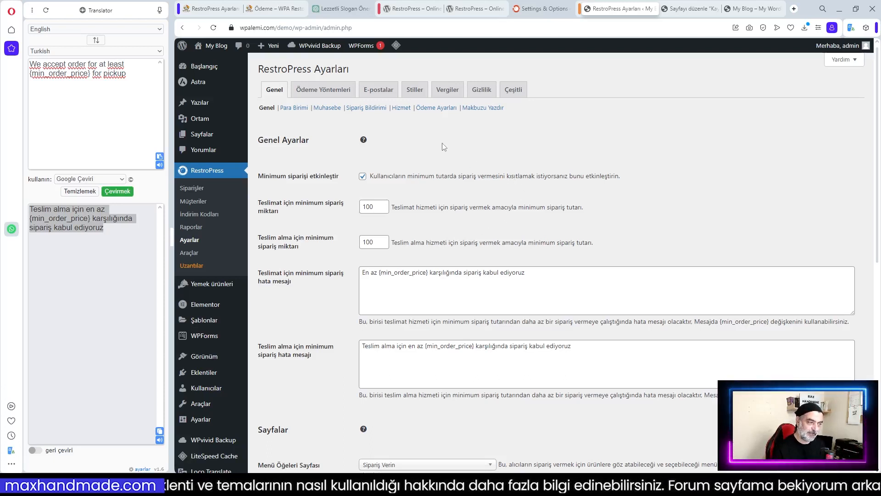
key(ctrl+Tab)
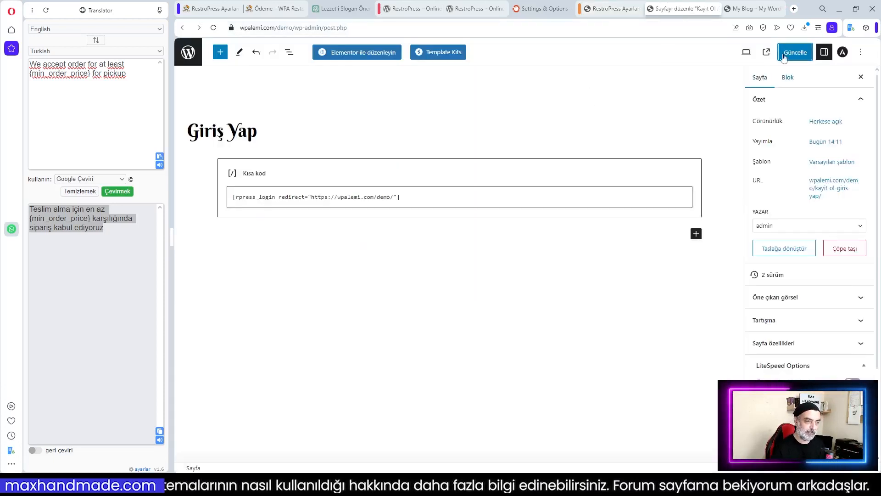
key(ctrl+Tab)
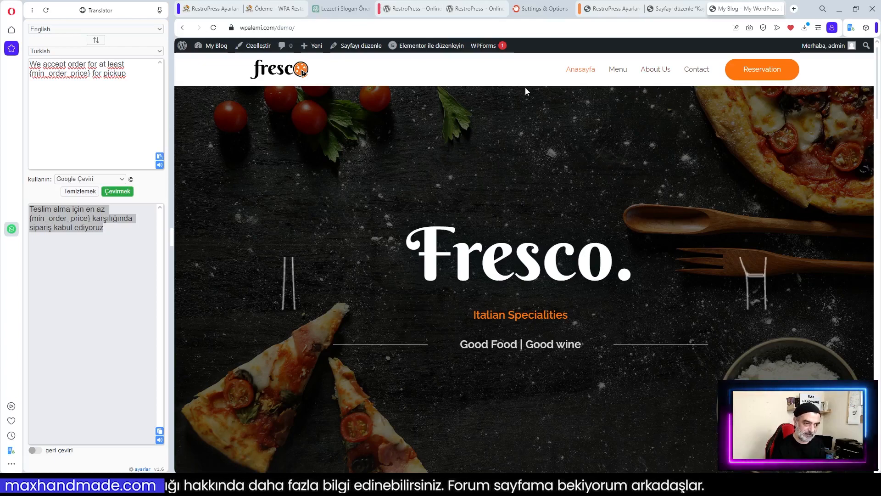
scroll(549, 186, down, 15)
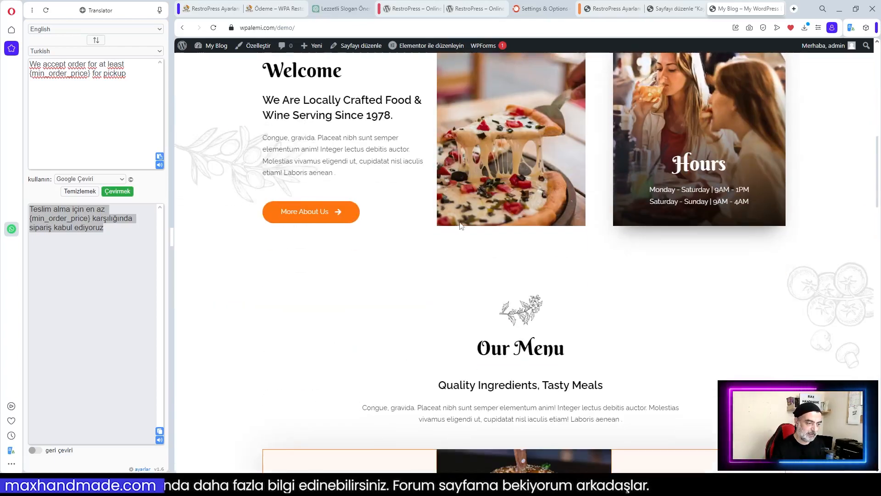
scroll(562, 253, down, 3)
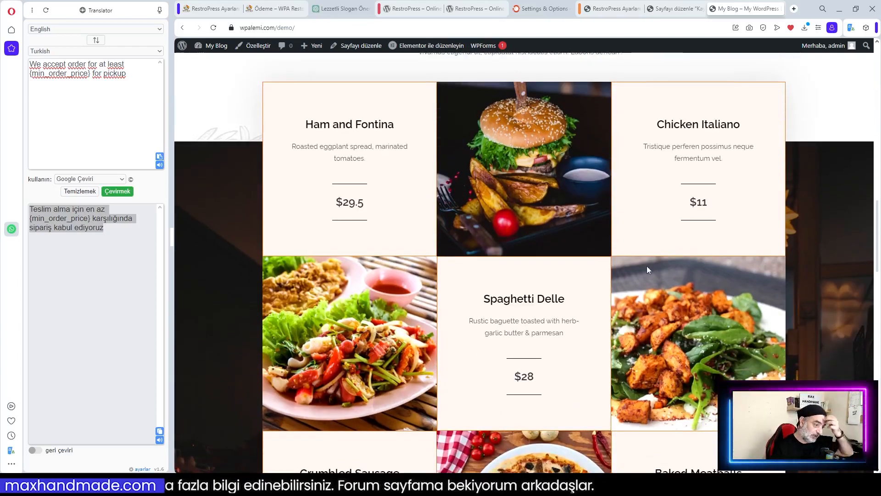
scroll(532, 348, down, 10)
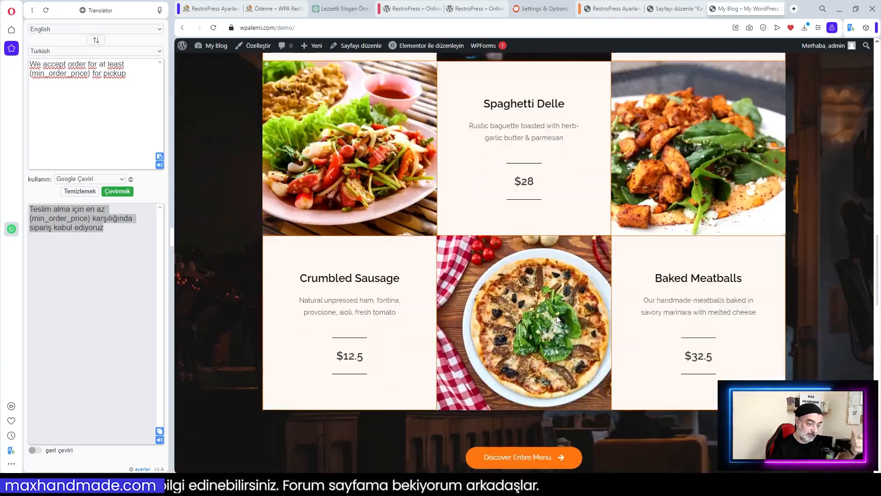
scroll(608, 314, up, 8)
scroll(608, 315, up, 15)
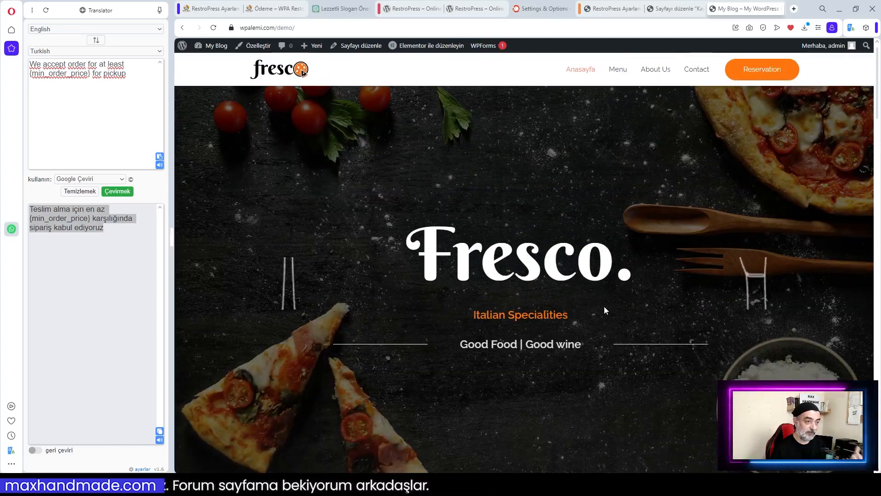
click(668, 10)
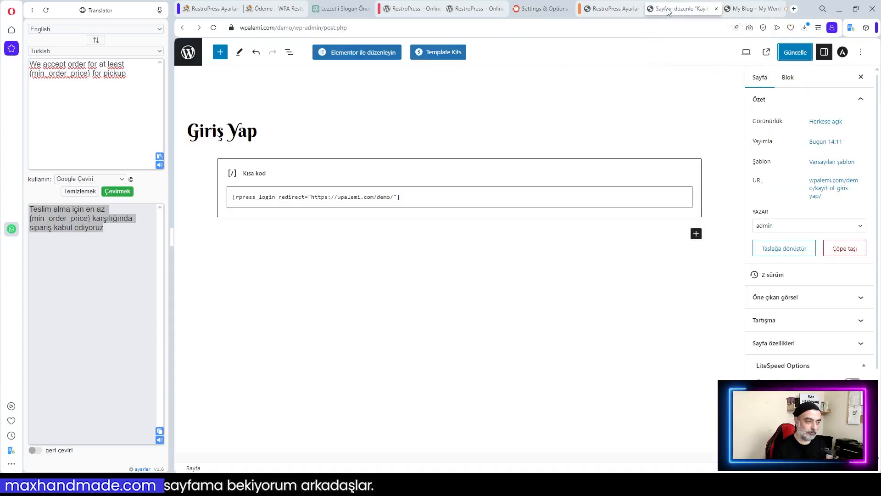
click(188, 51)
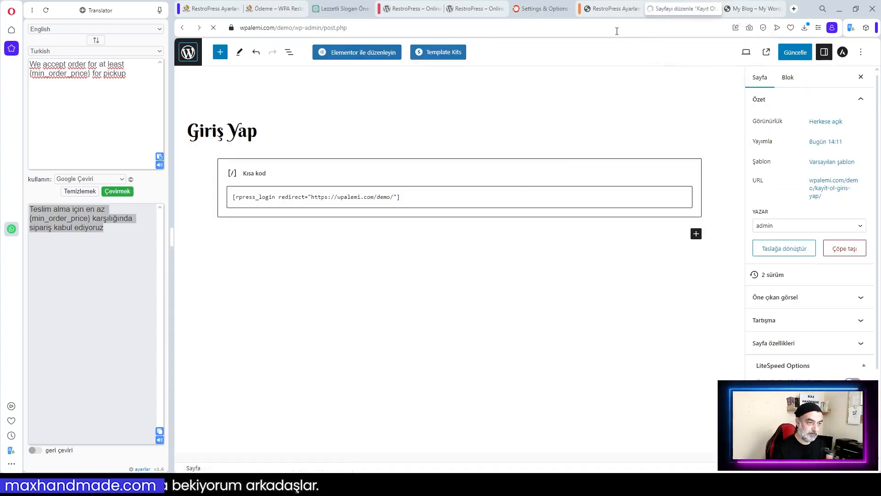
click(609, 10)
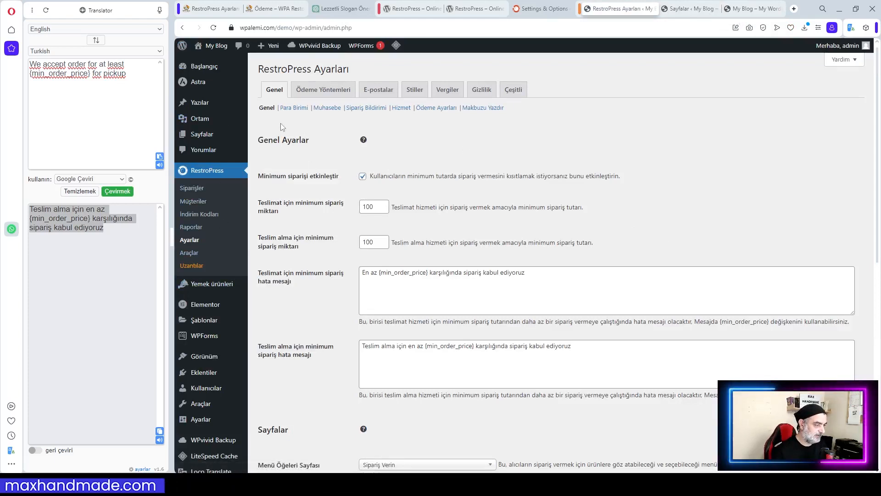
mouse_move(204, 361)
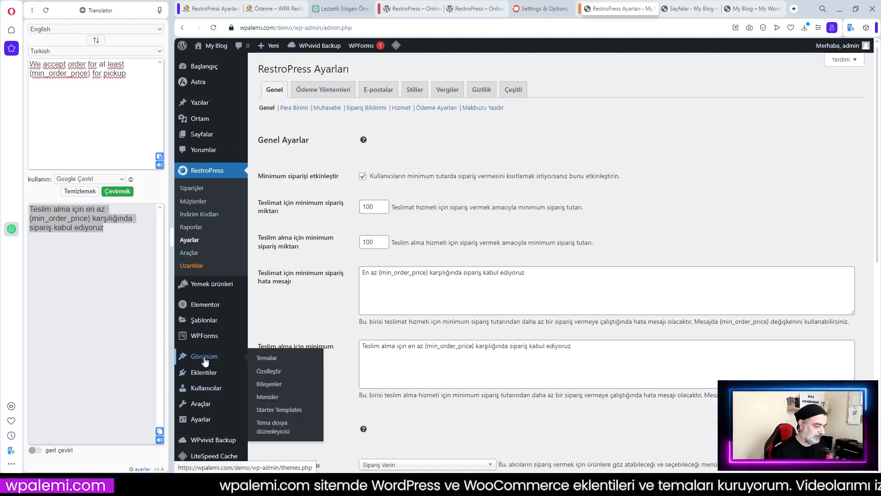
Add Giriş Yap and Sipariş Verin to the Primary Menu, Sipariş Verin above Giriş Yap, and save
click(270, 387)
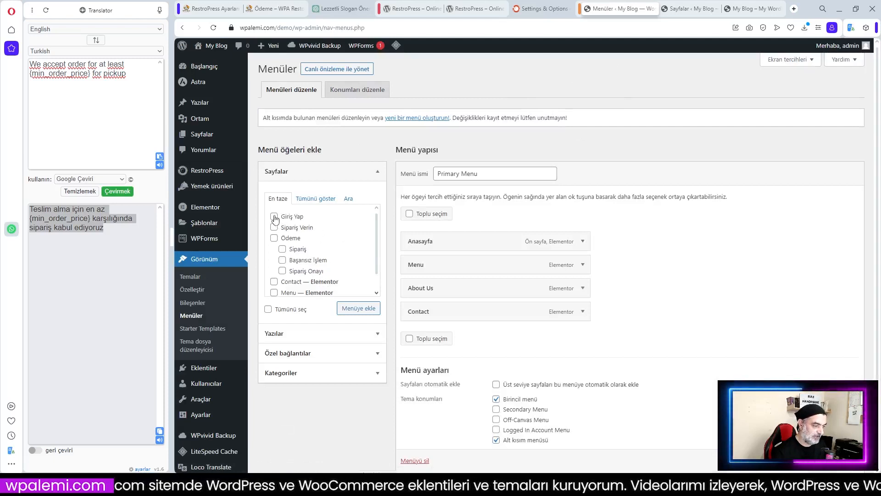
click(359, 308)
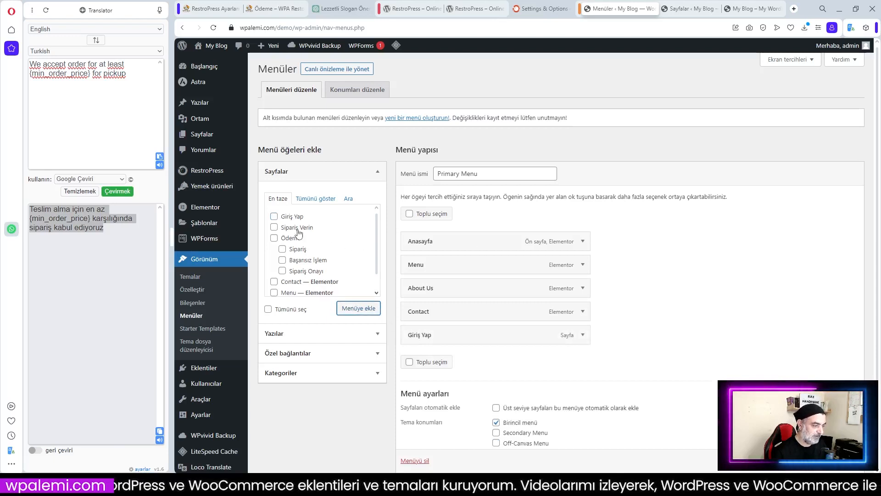
click(274, 227)
click(363, 309)
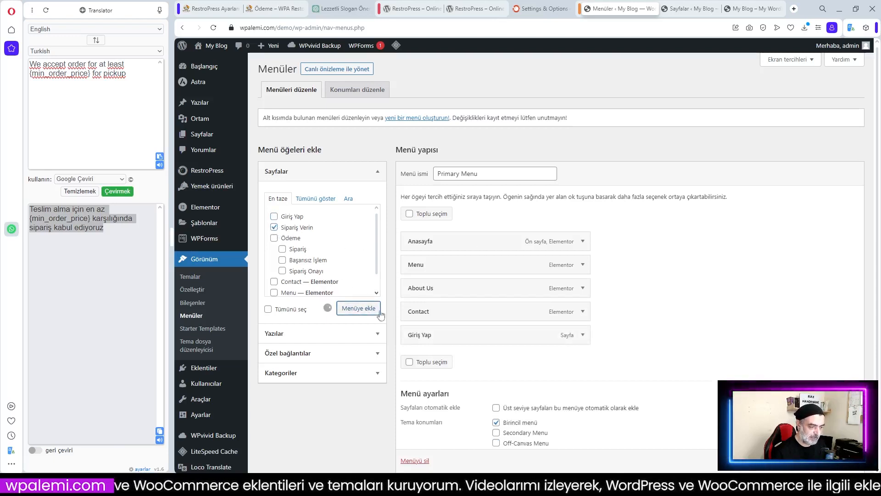
drag(448, 364, 430, 337)
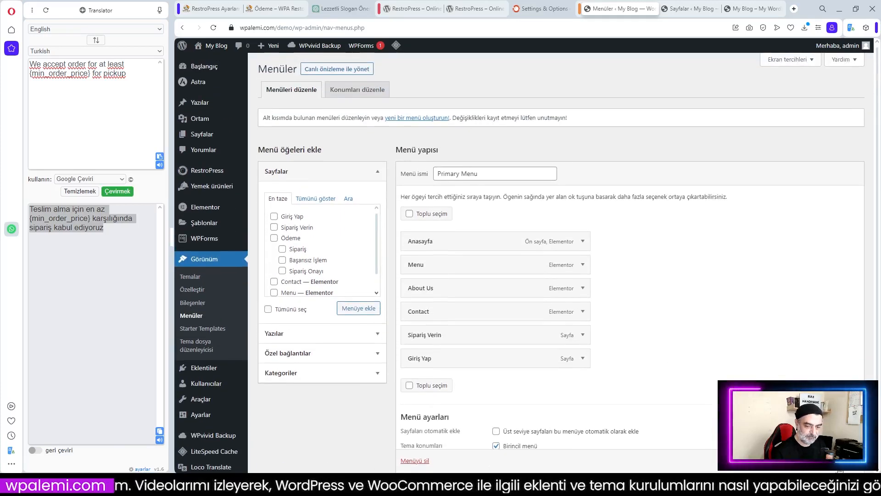
scroll(526, 244, down, 1)
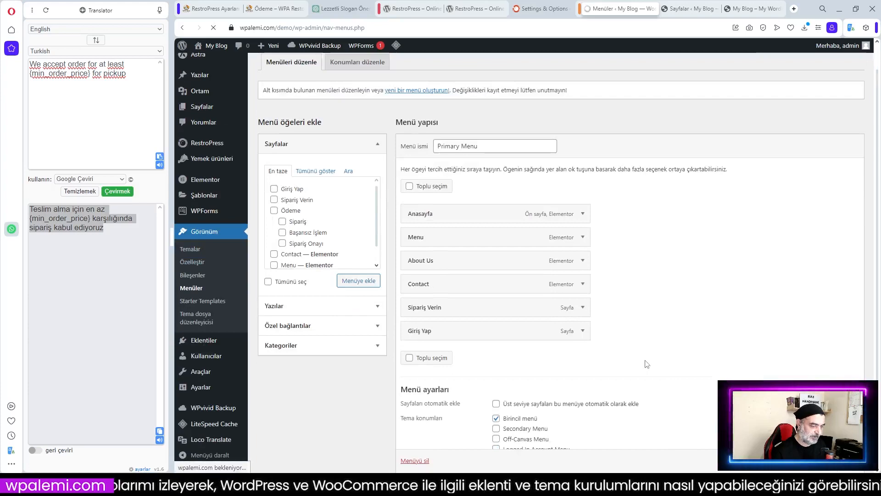
click(744, 9)
Reload the site and check the Sipariş Verin order page from the new menu
key(F5)
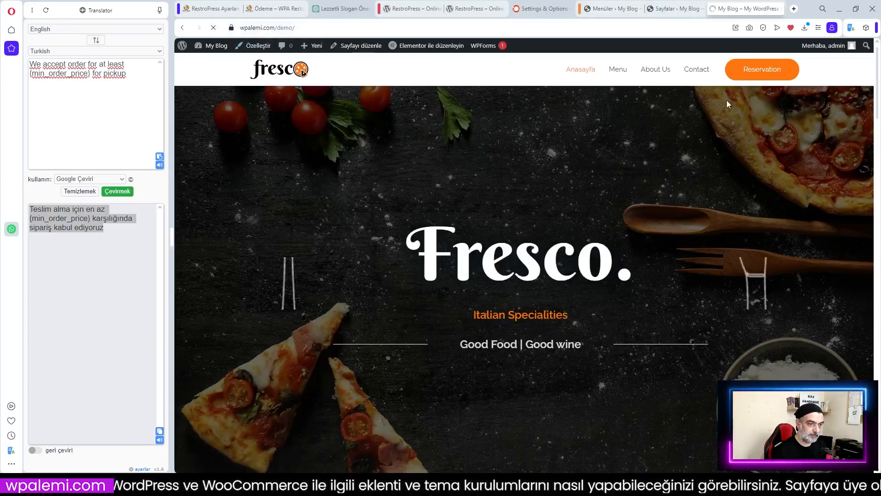
click(650, 73)
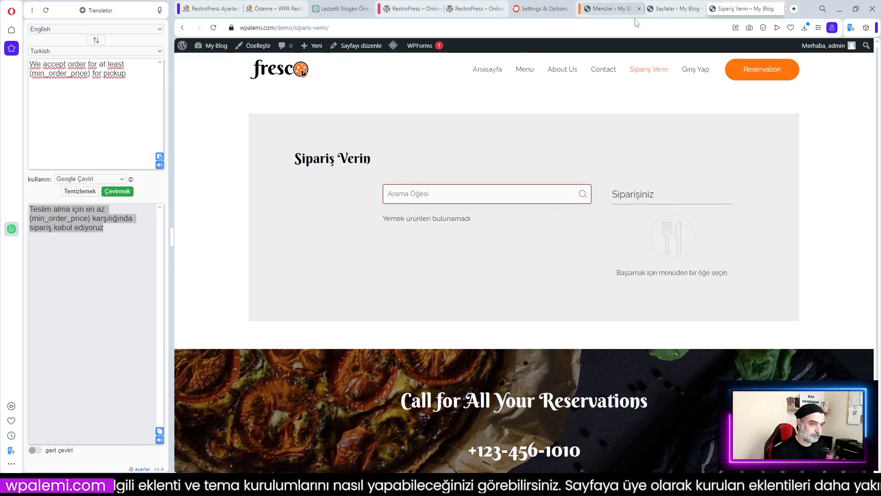
click(611, 11)
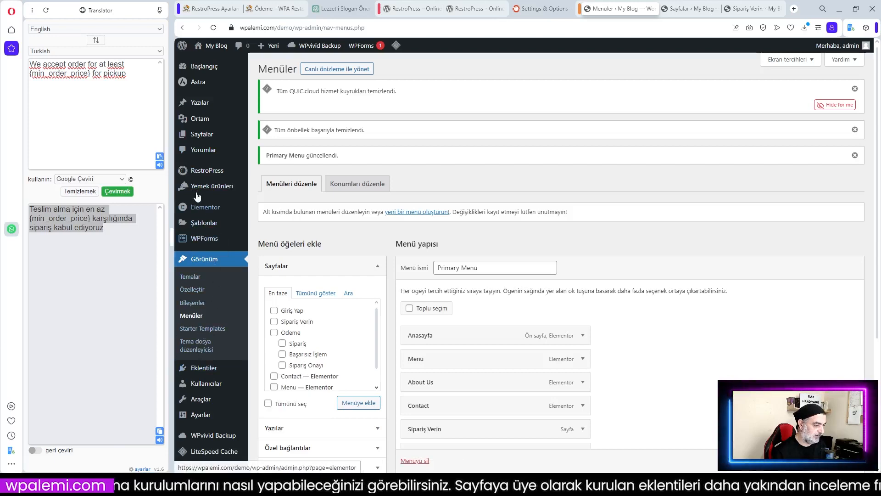
Create the Pizza food category under Yemek ürünleri > Kategoriler
click(203, 190)
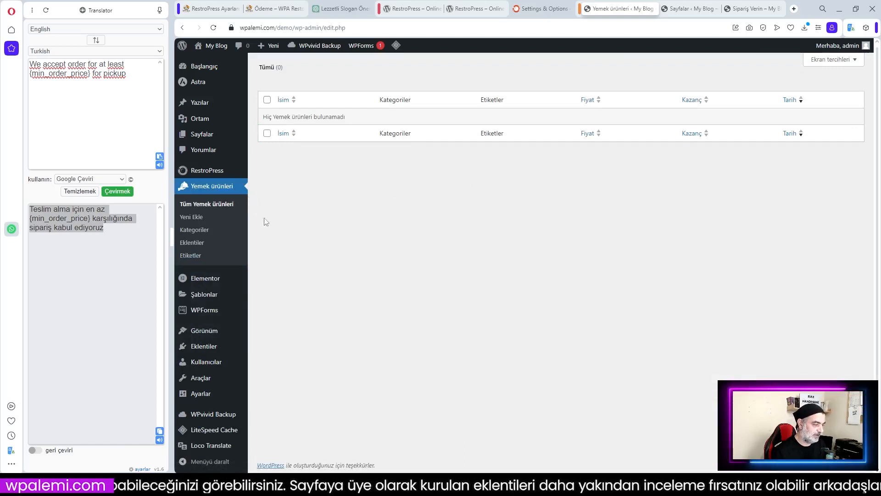
click(191, 217)
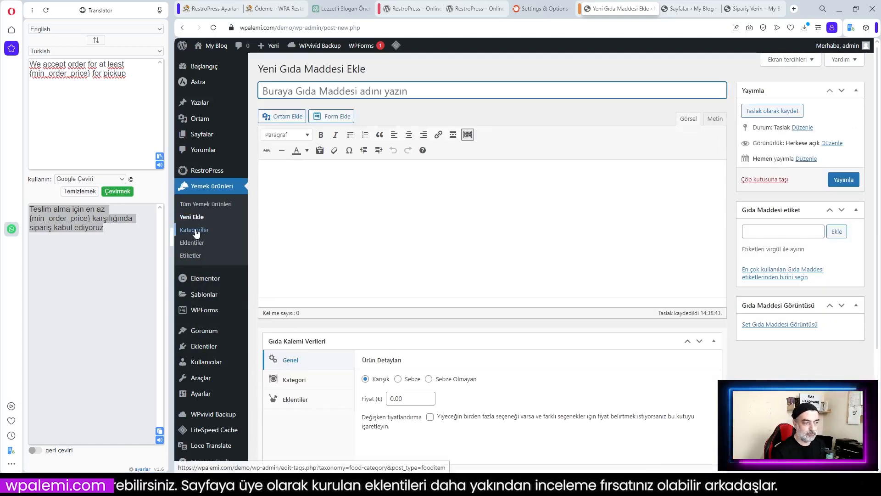
click(195, 233)
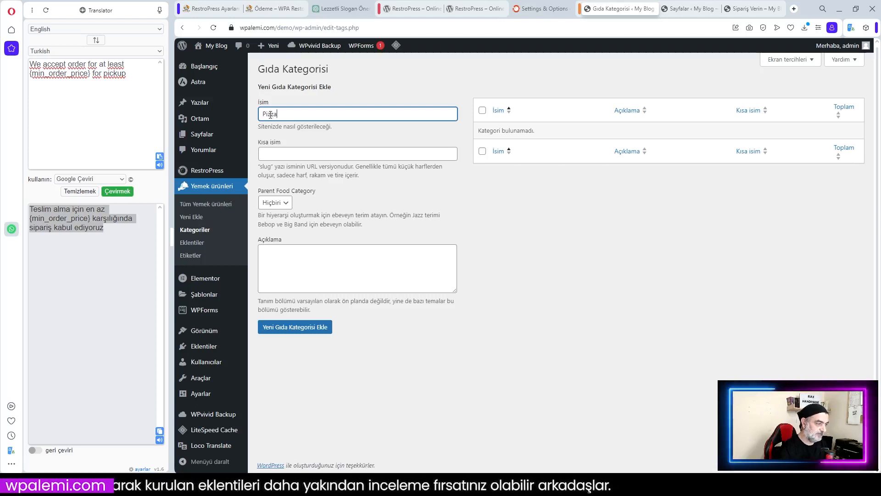
text(Pizza)
click(294, 327)
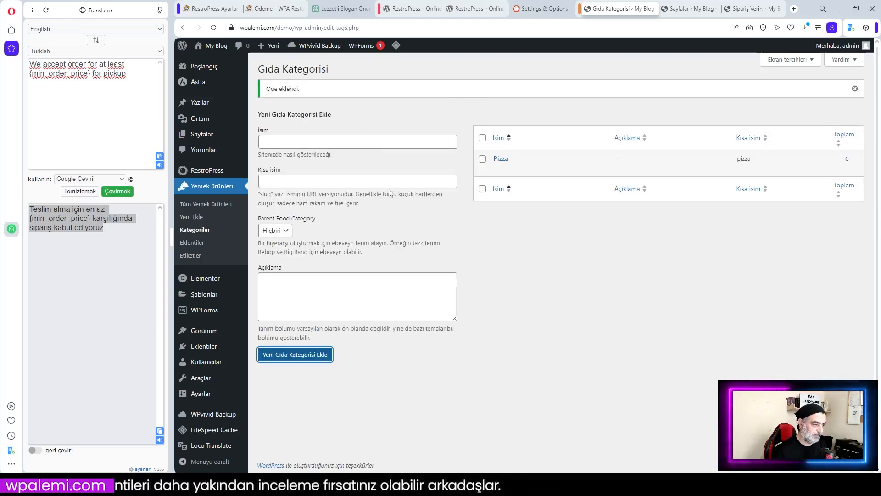
Add the Tatlılar and İçecekler food categories
click(283, 140)
text(Tatlılar)
click(301, 348)
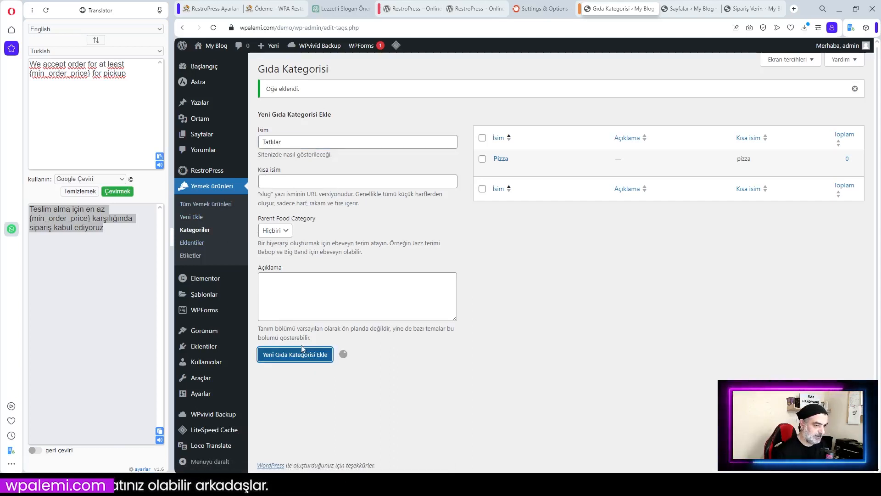
click(274, 143)
text(İçecekler)
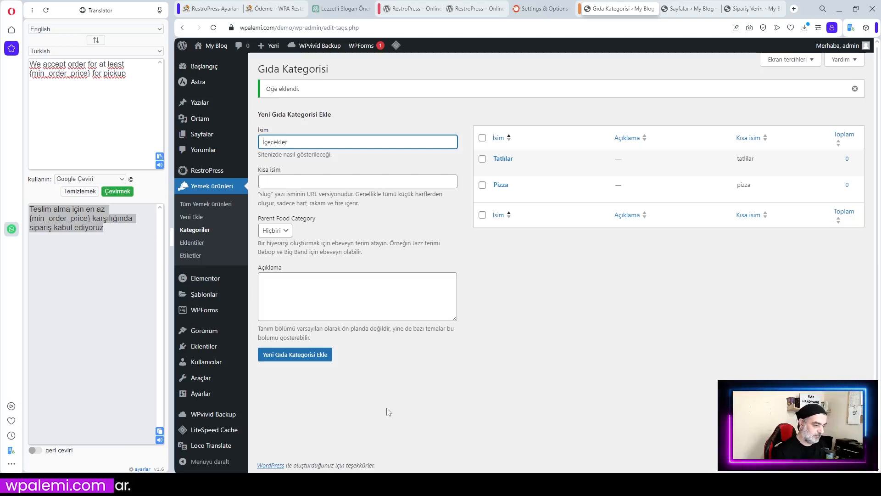
click(295, 356)
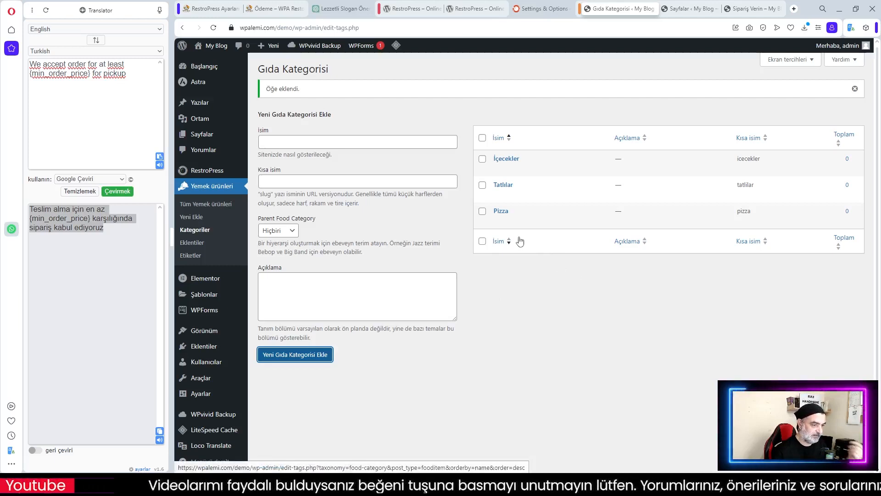
drag(519, 209, 520, 171)
click(519, 172)
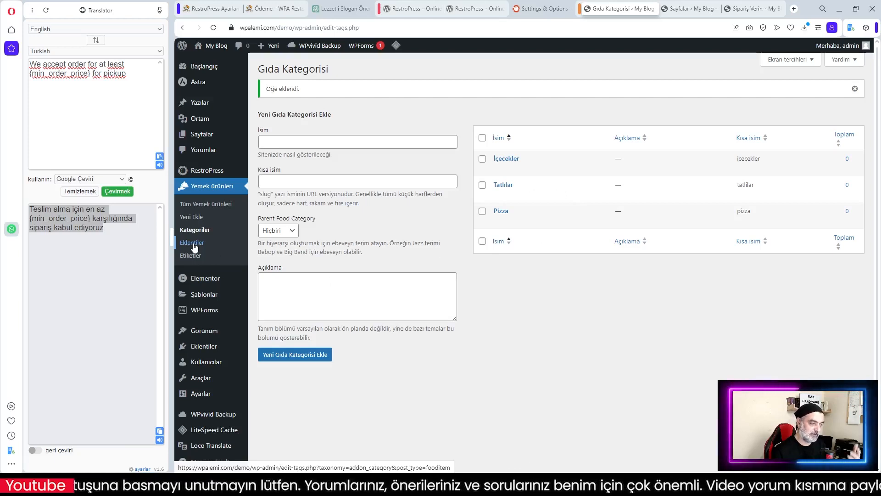
Create the Soslar addon and add Acılı Sos as its child addon
click(195, 247)
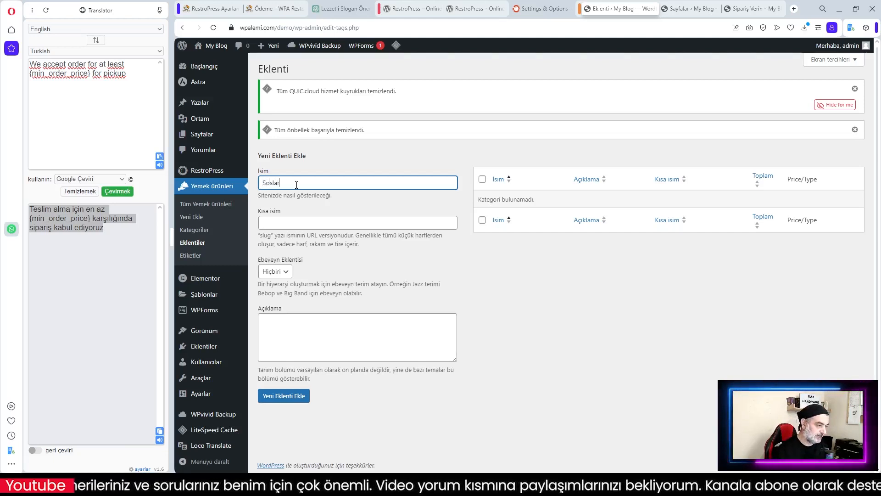
click(284, 397)
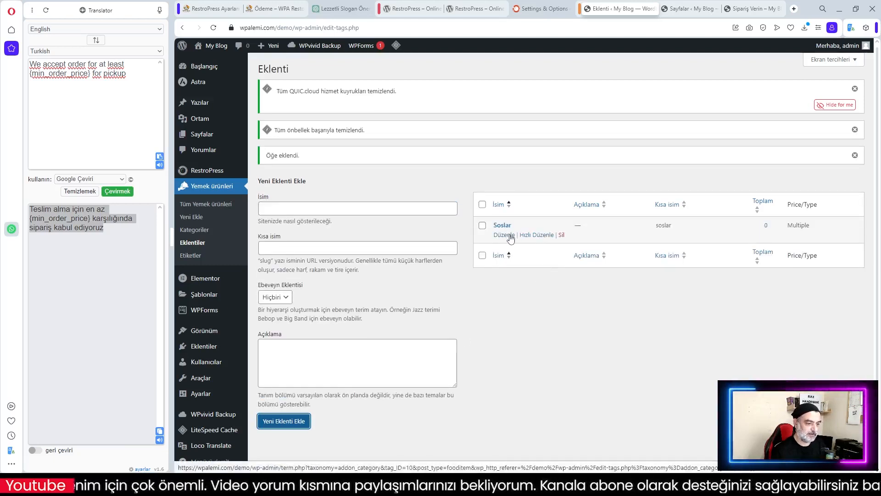
click(287, 300)
click(276, 319)
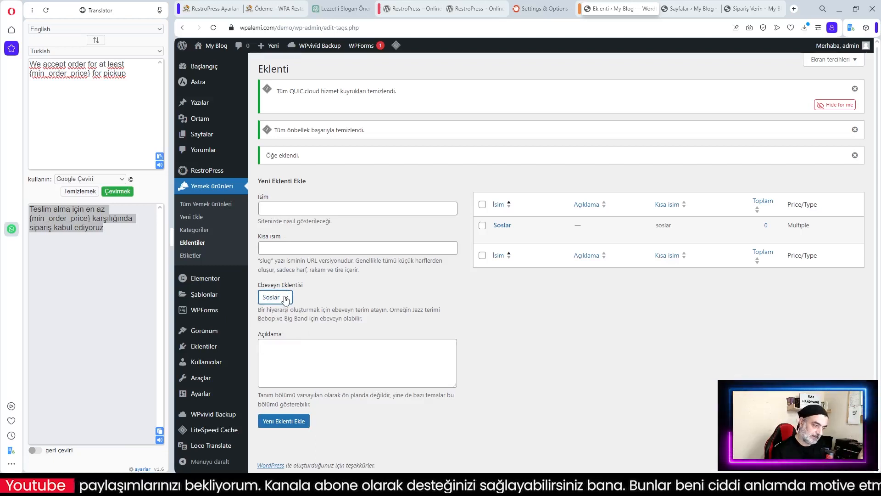
click(280, 209)
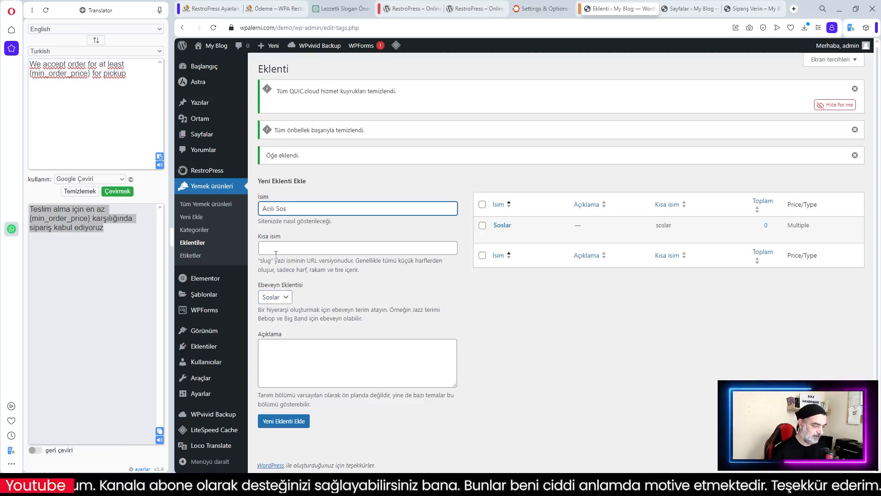
click(283, 422)
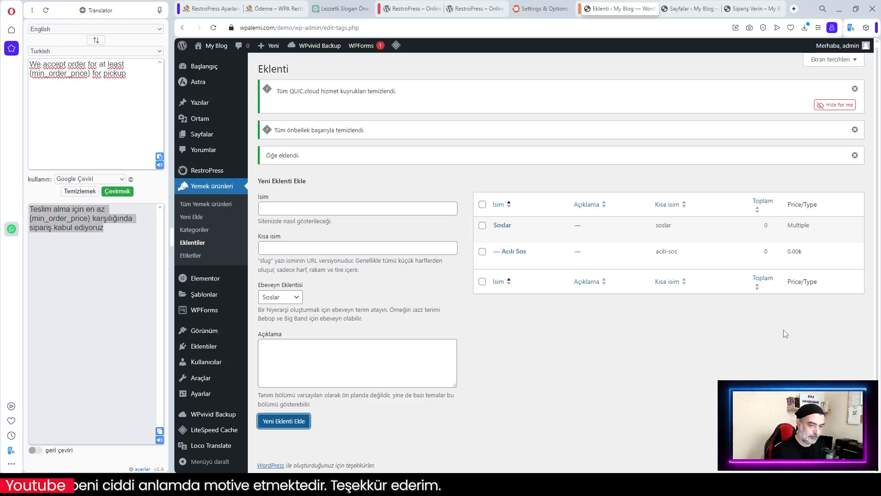
Add Tatlı Sos as a second child addon under Soslar
click(286, 205)
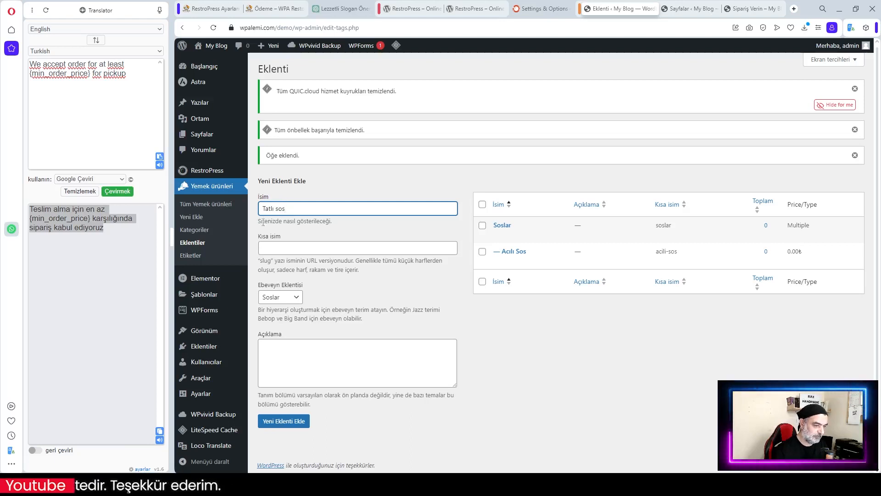
text(S)
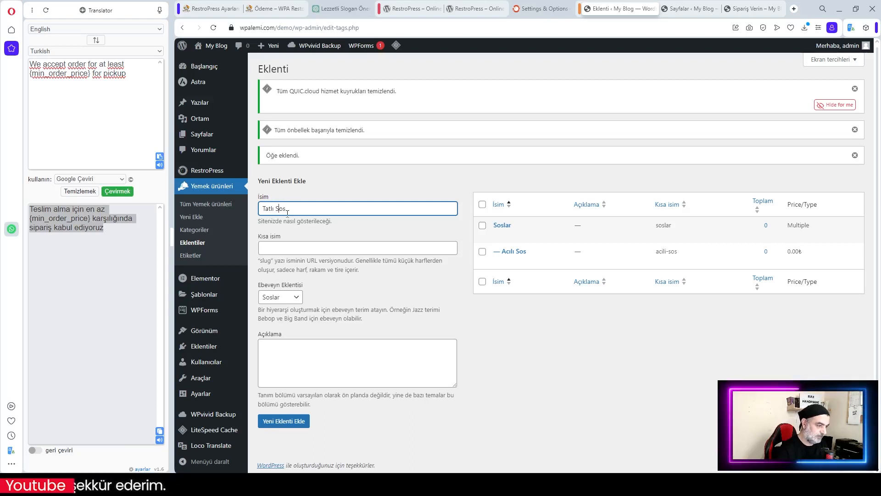
click(289, 421)
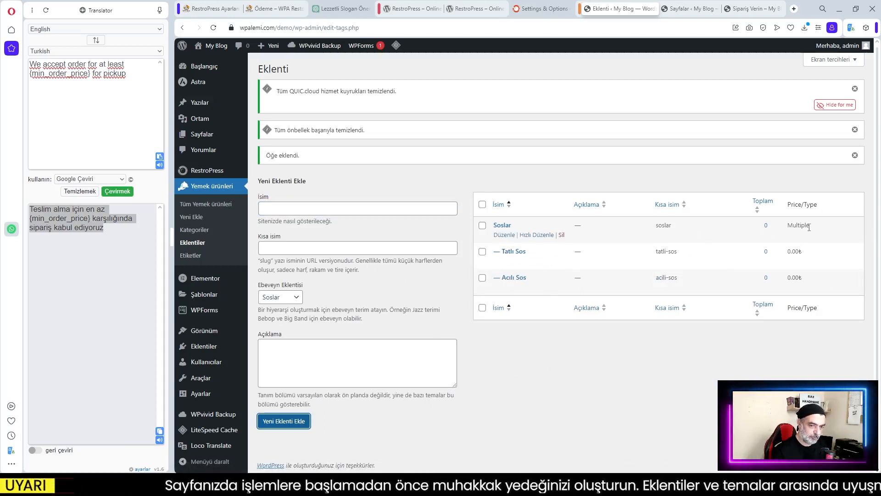
click(554, 402)
Add İçecekler as a top-level addon with parent set to Hiçbiri
click(274, 209)
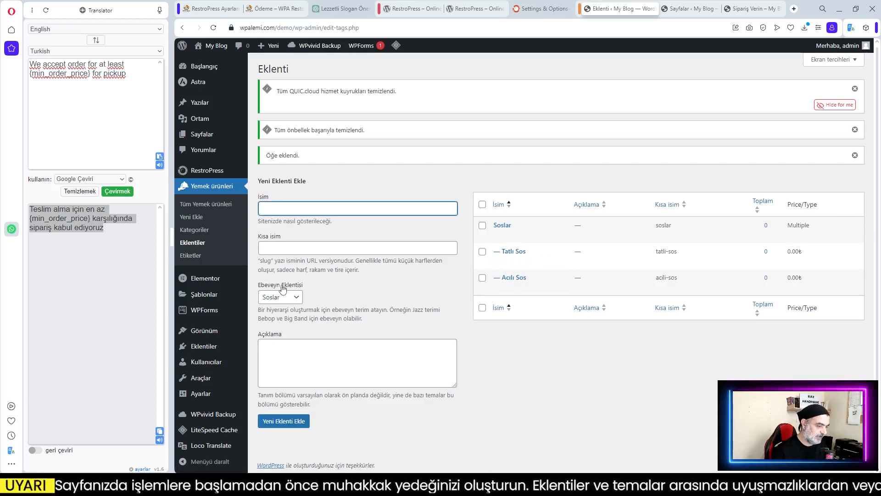
click(280, 297)
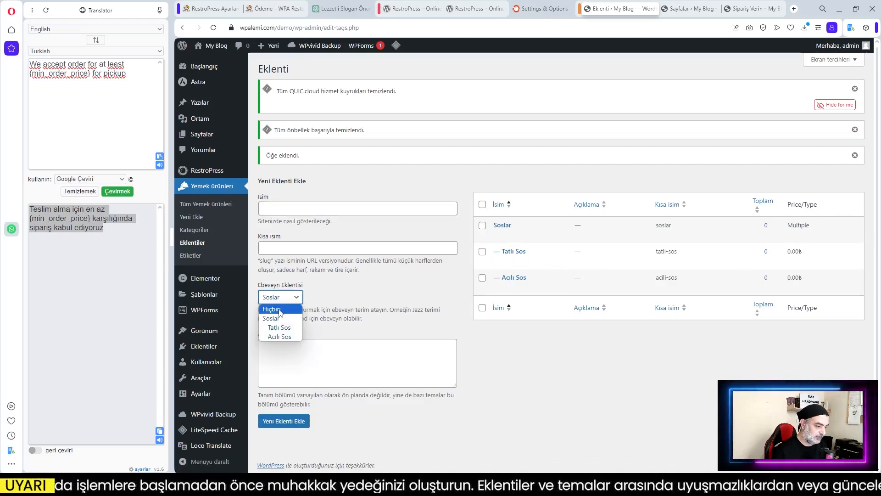
click(279, 310)
click(276, 209)
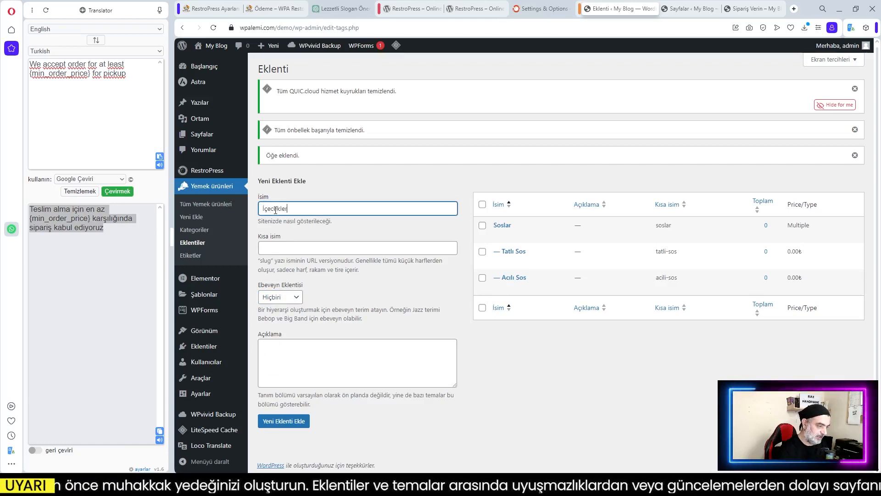
click(283, 421)
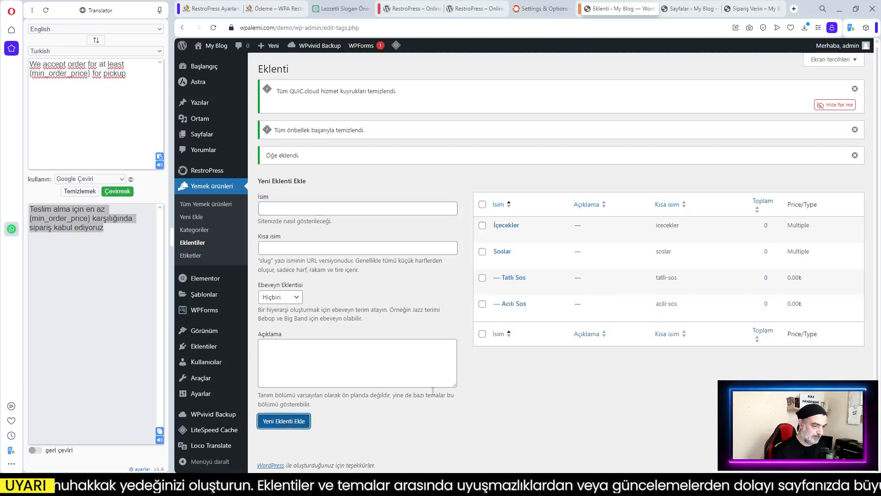
Add Ayran, Su and Cola under İçecekler, then enter the next name 'Çatal Bıçak Seti'
click(296, 297)
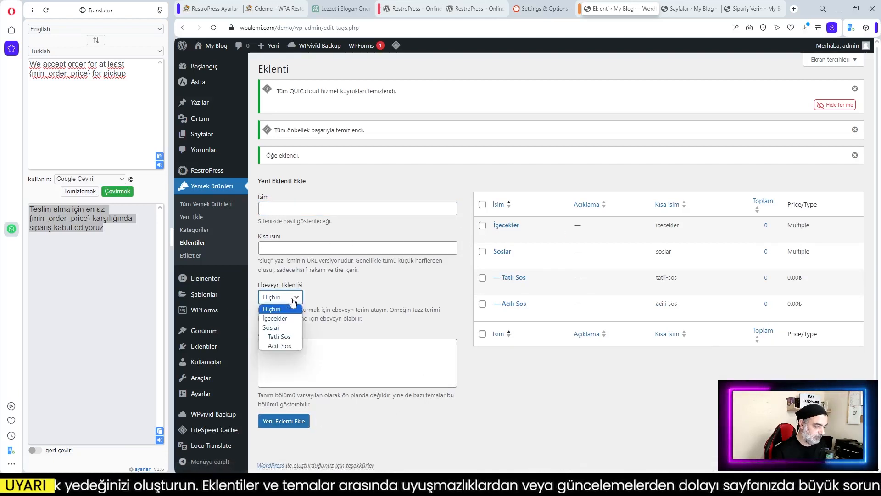
click(280, 320)
click(283, 207)
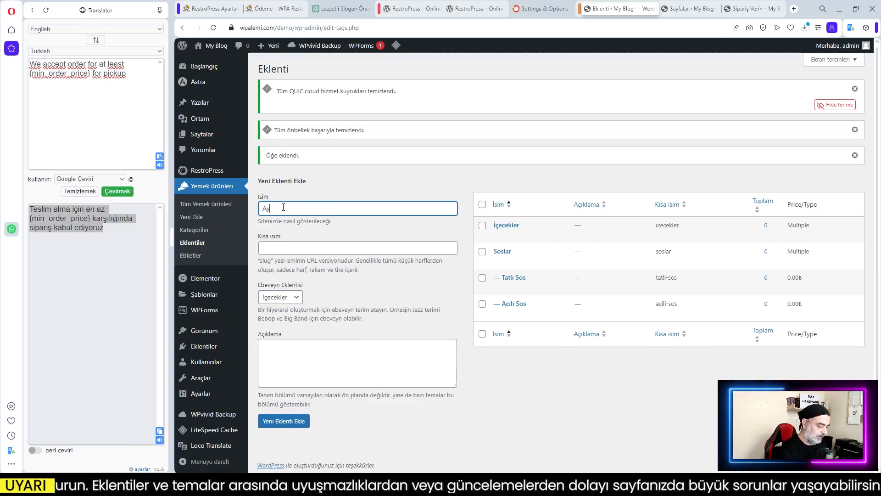
click(297, 417)
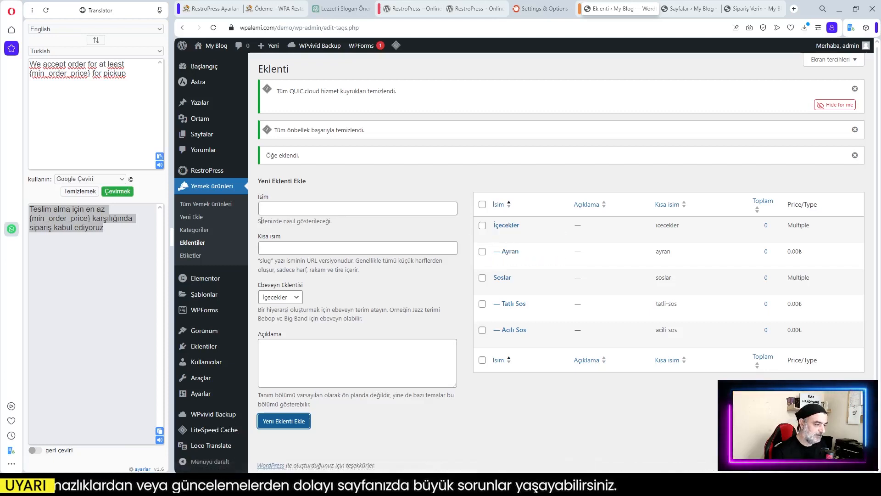
click(283, 208)
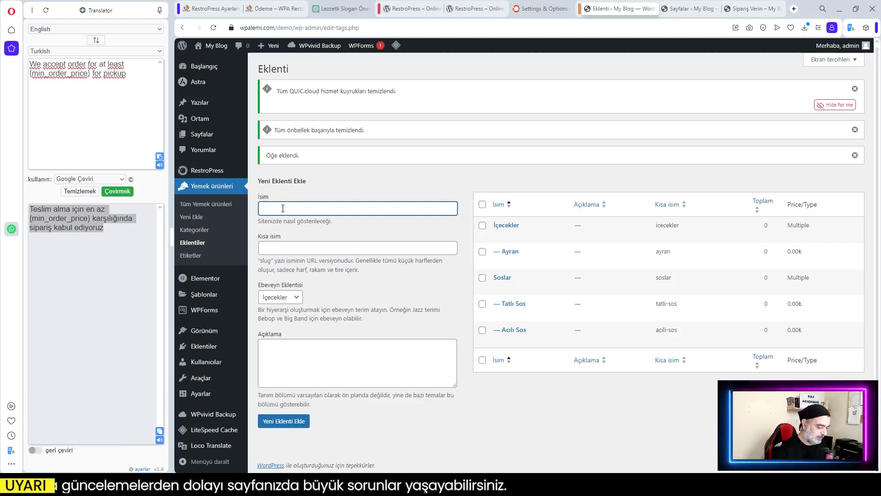
text(Su)
click(280, 422)
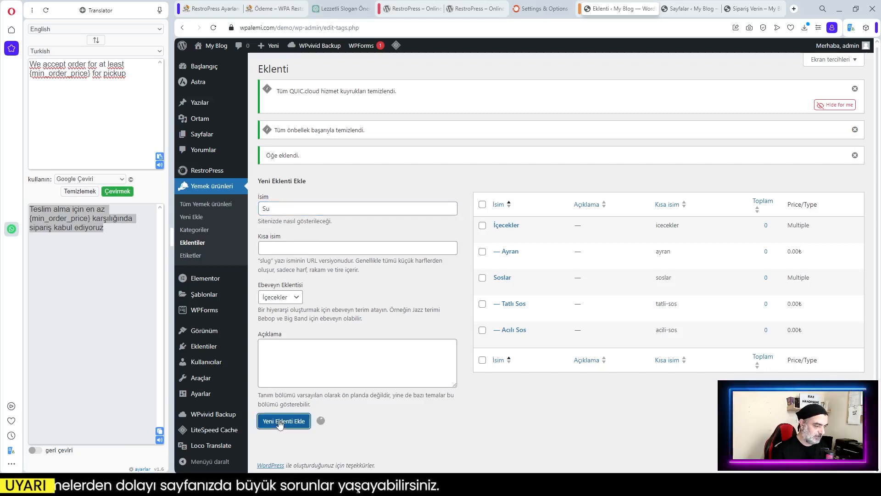
click(276, 209)
text(Cola)
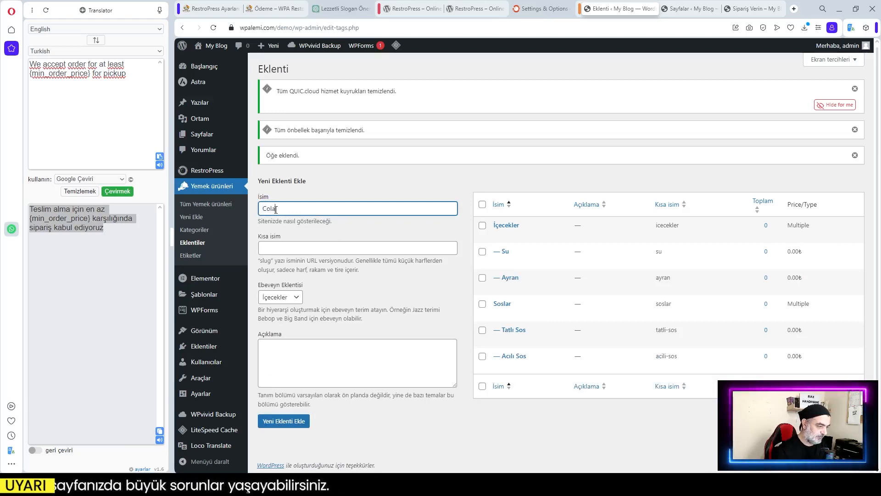
click(283, 421)
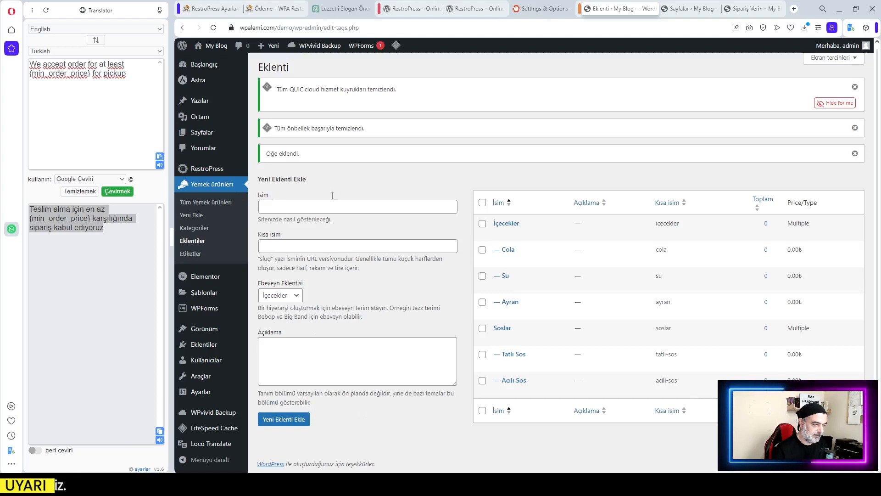
click(278, 208)
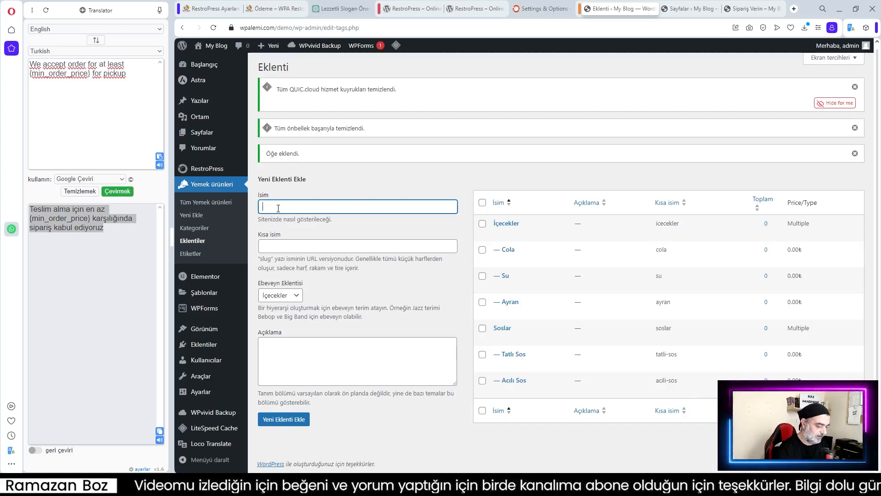
text(Çatal)
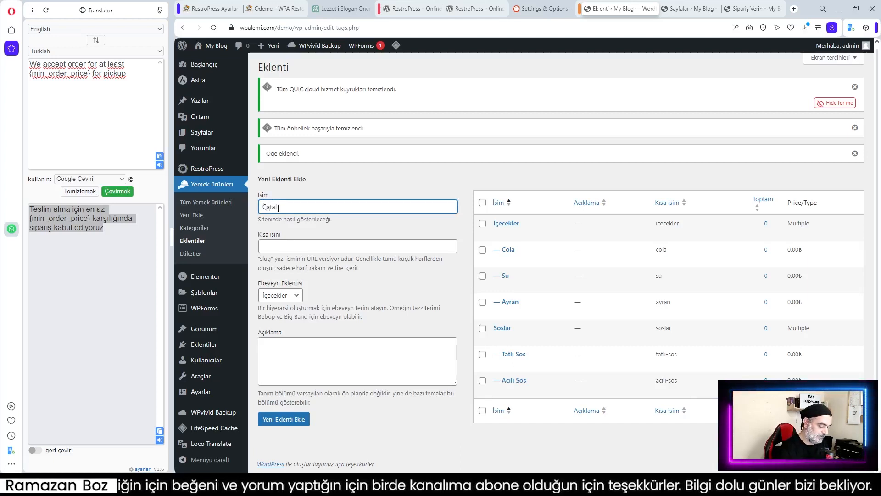
text( Bıça)
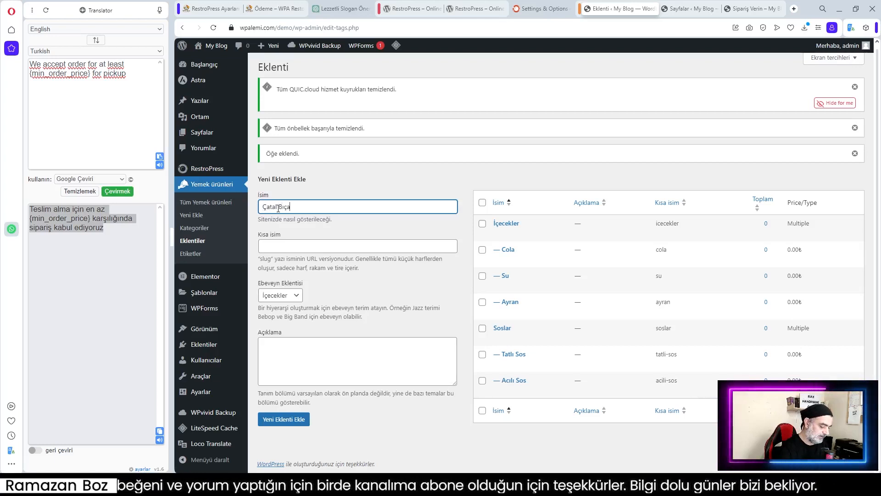
text(k Seti)
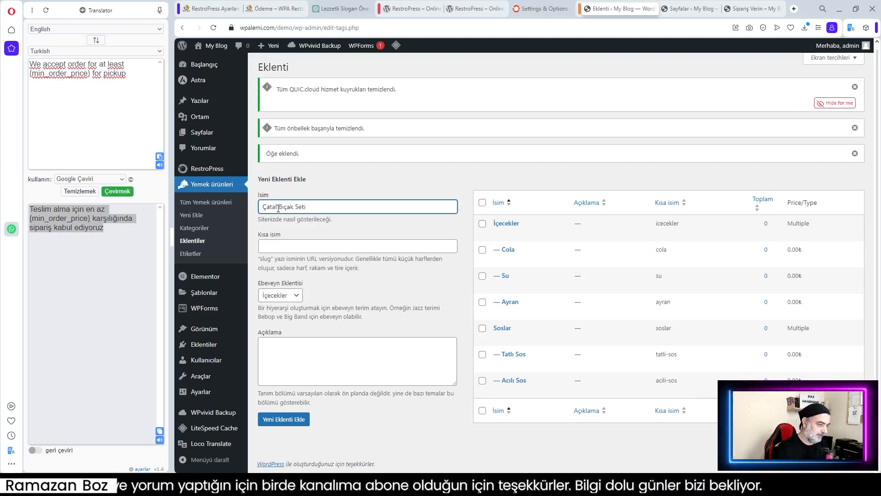
Create Çatal Bıçak Seti with parent Hiçbiri and open it for editing
click(269, 294)
click(296, 307)
click(283, 419)
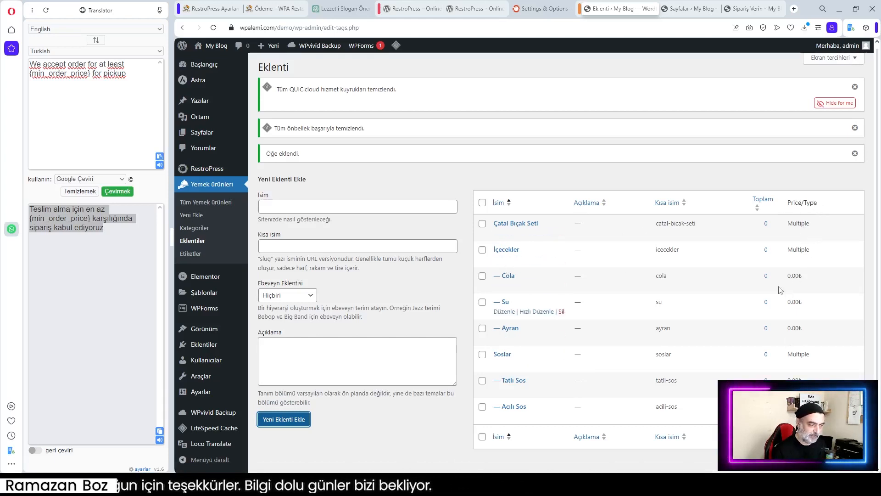
click(512, 226)
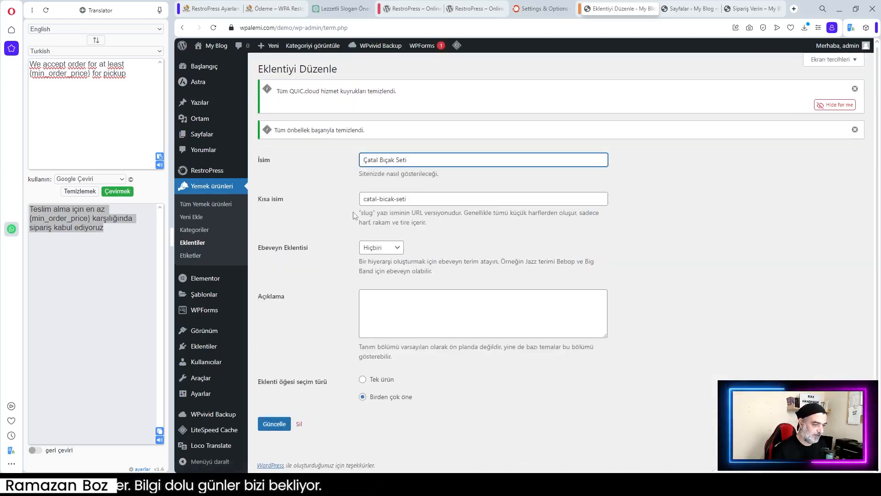
Describe Çatal Bıçak Seti as plastic cutlery and wet wipes sent with orders, set Tek ürün, save
click(379, 302)
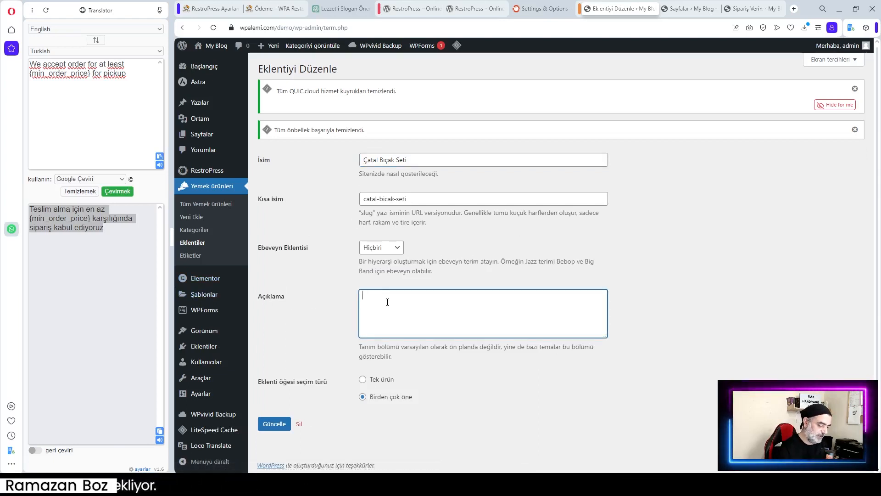
text(Siparişiniz)
text(le birlikte )
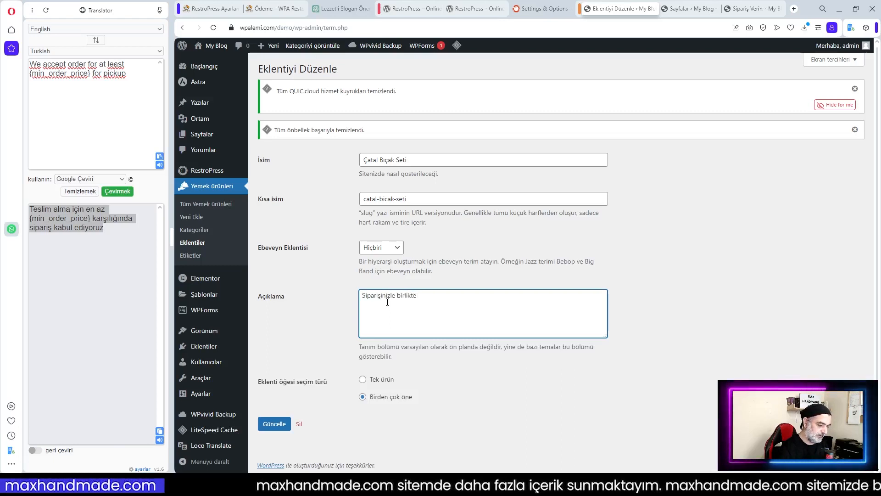
text(ça)
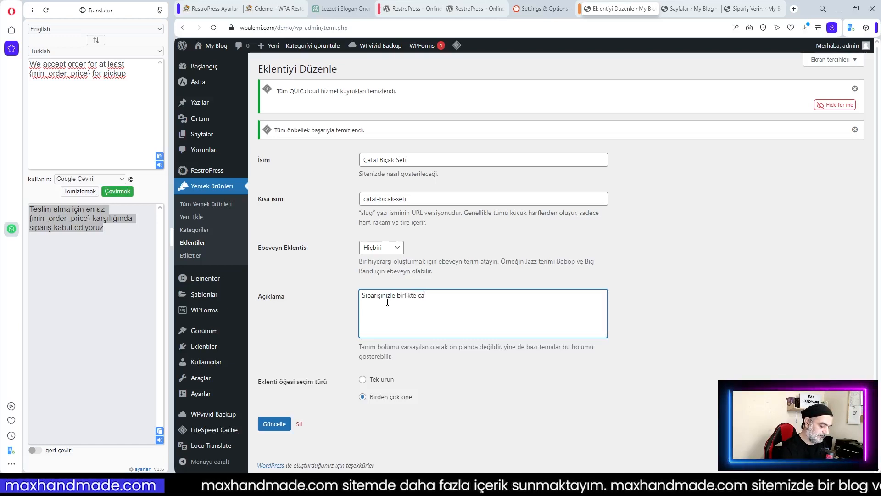
text(tal,bıça)
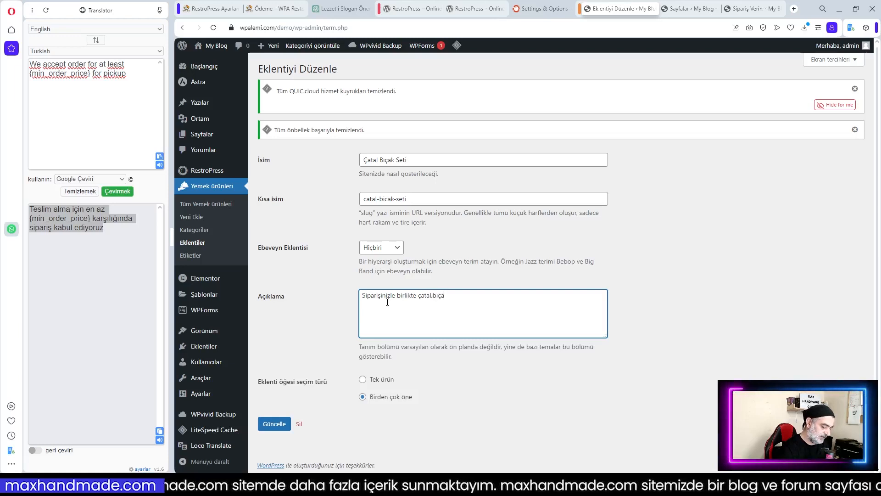
click(419, 297)
text(plastik)
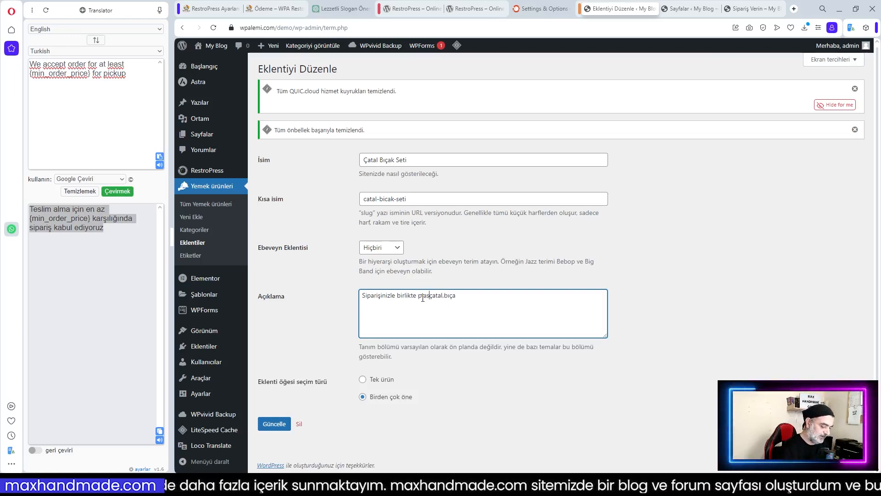
click(465, 296)
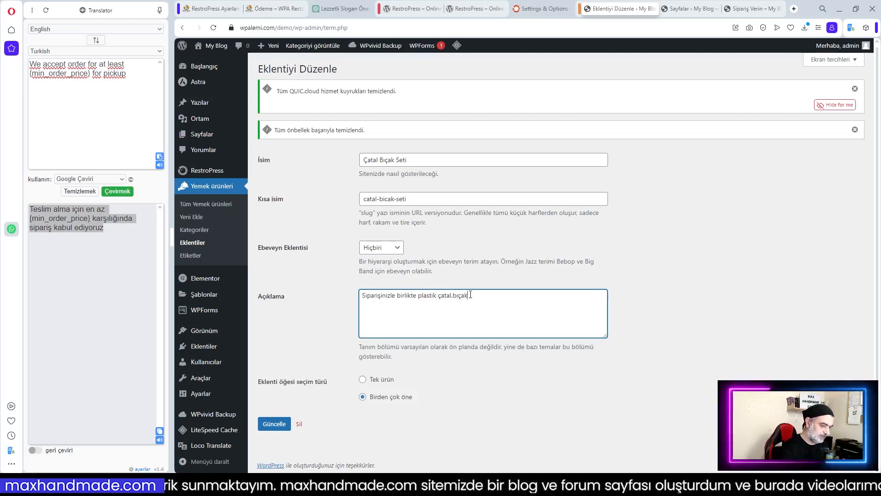
text(k ve ıslak mendil gönderi)
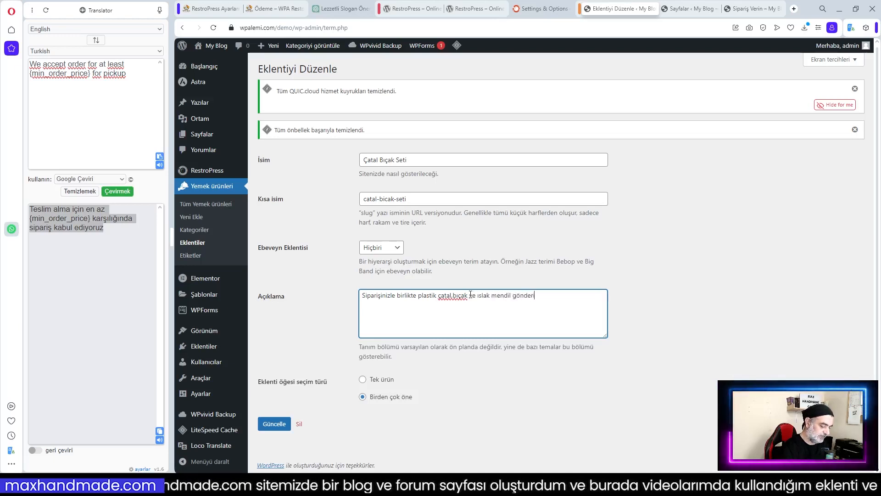
text(yoruz.)
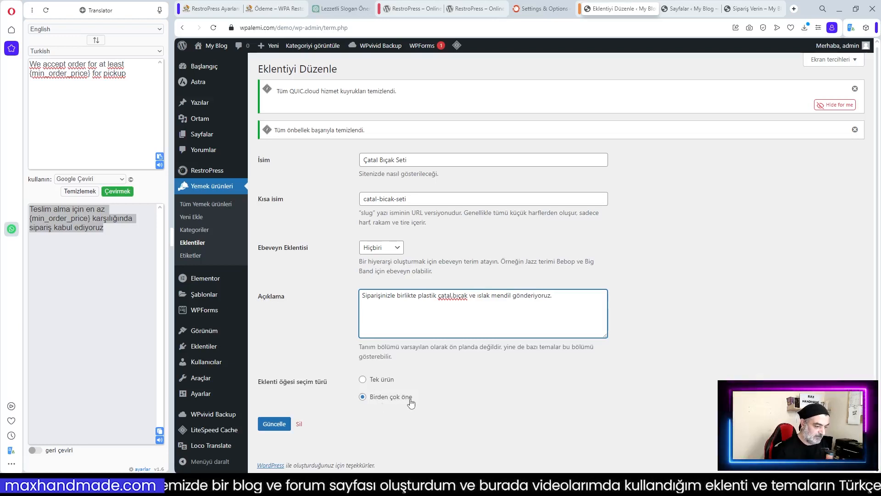
click(362, 380)
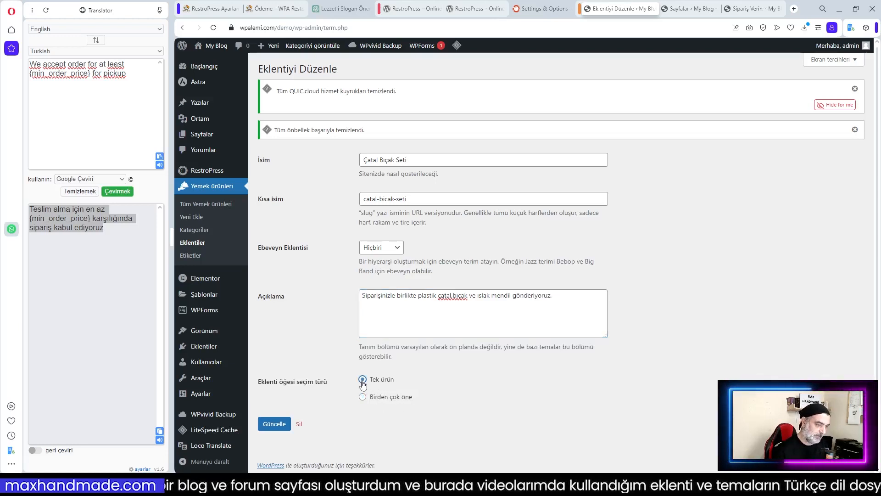
click(271, 427)
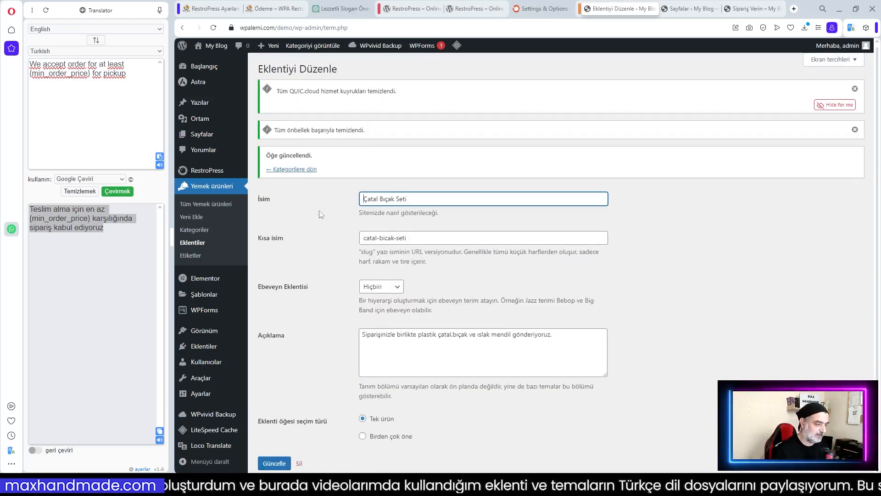
click(295, 170)
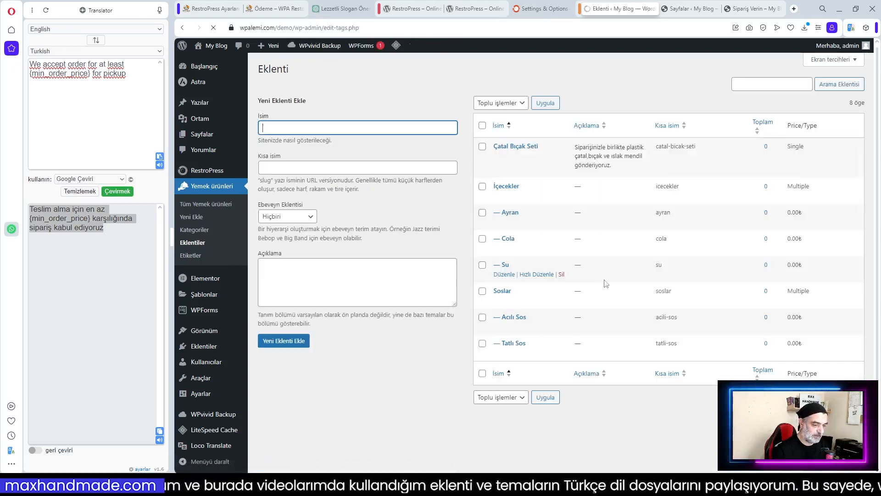
Switch İçecekler's selection type to Tek ürün, save it, and return to the addon list
click(508, 187)
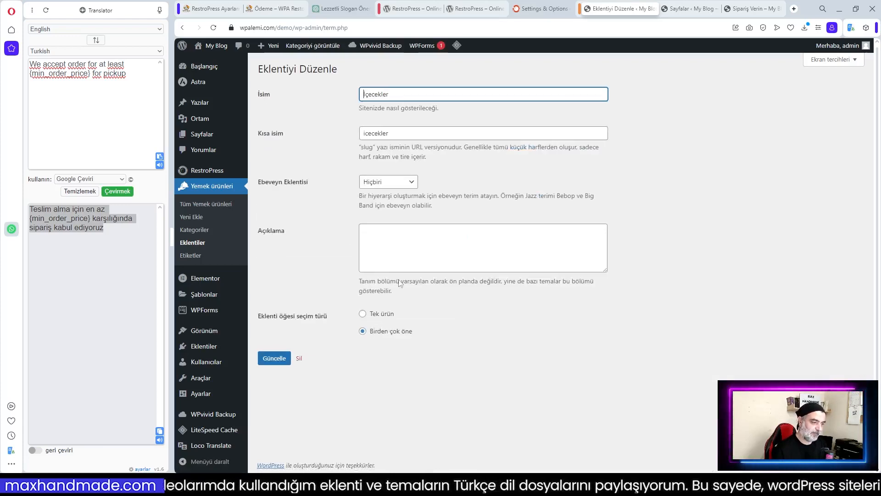
click(188, 242)
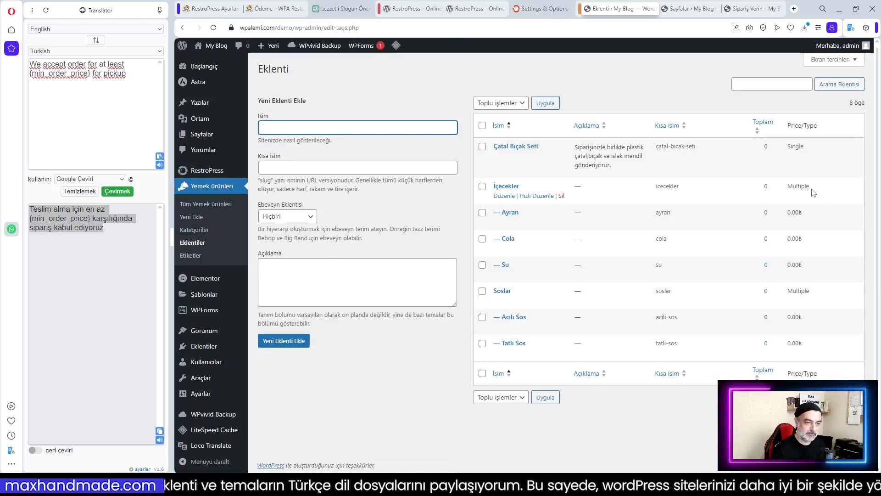
click(505, 187)
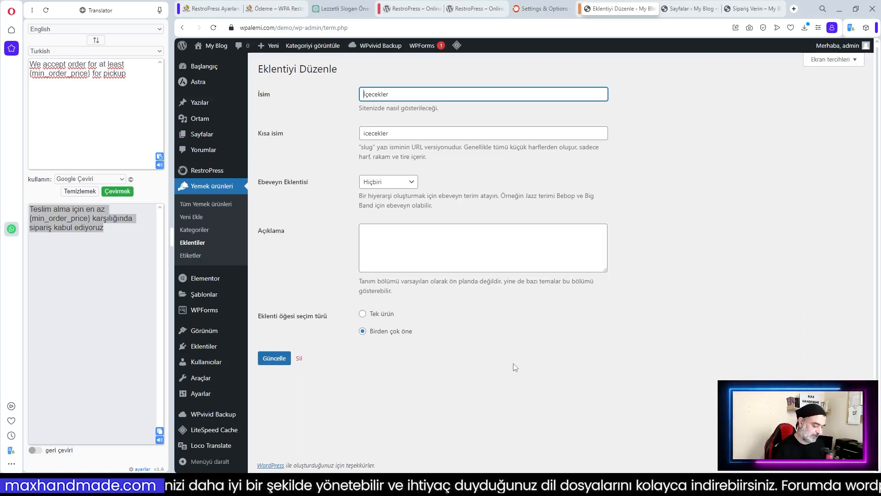
click(363, 314)
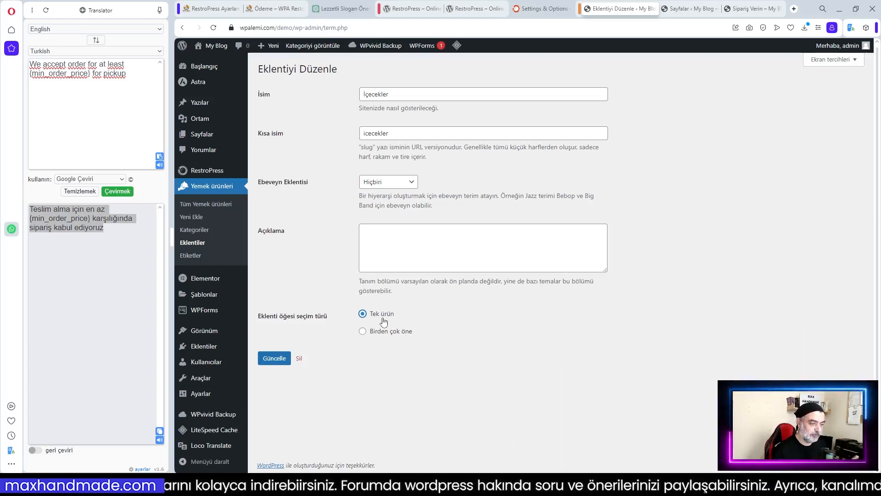
click(281, 363)
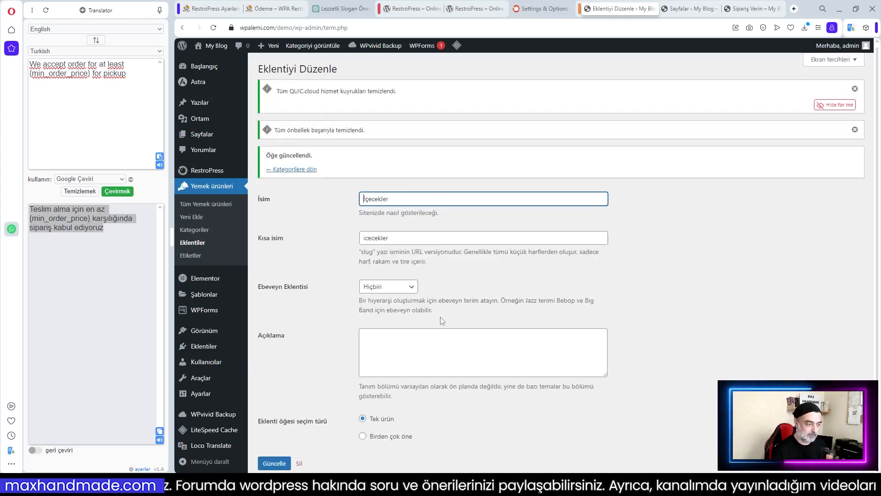
scroll(518, 417, down, 1)
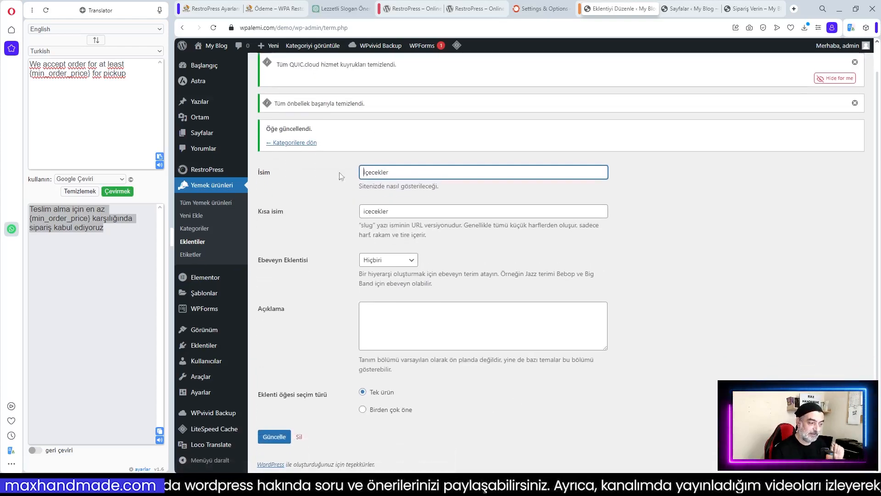
click(300, 143)
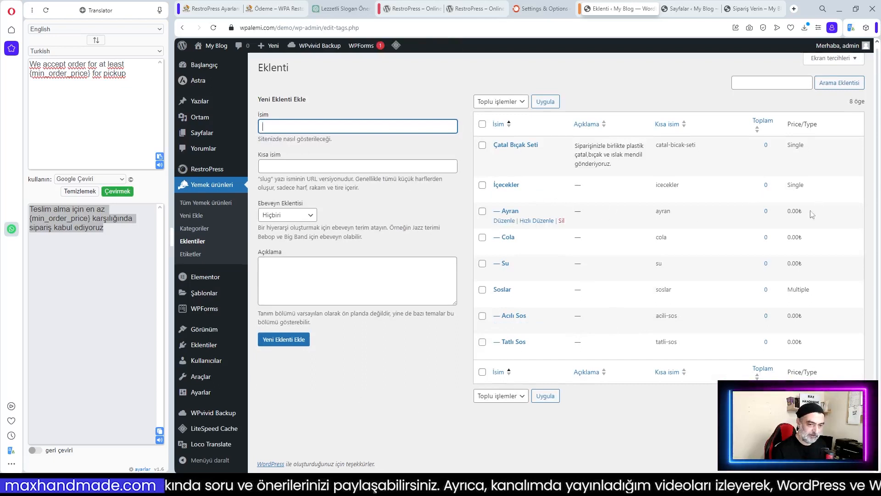
Price the Ayran addon at 10.00 and the Cola addon at 15.00, saving each
click(511, 213)
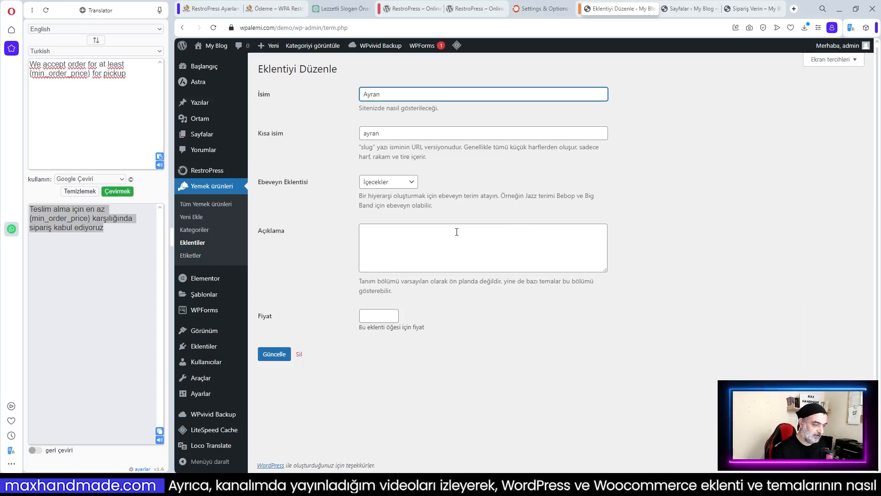
click(377, 315)
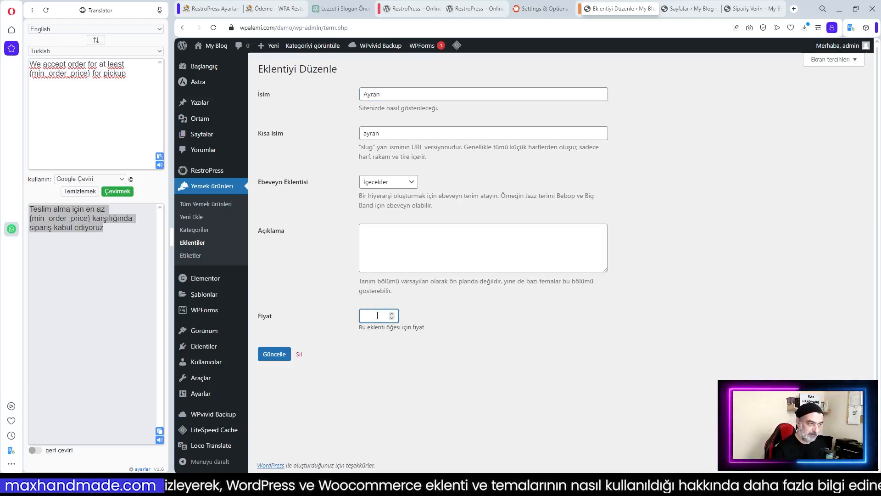
text(10)
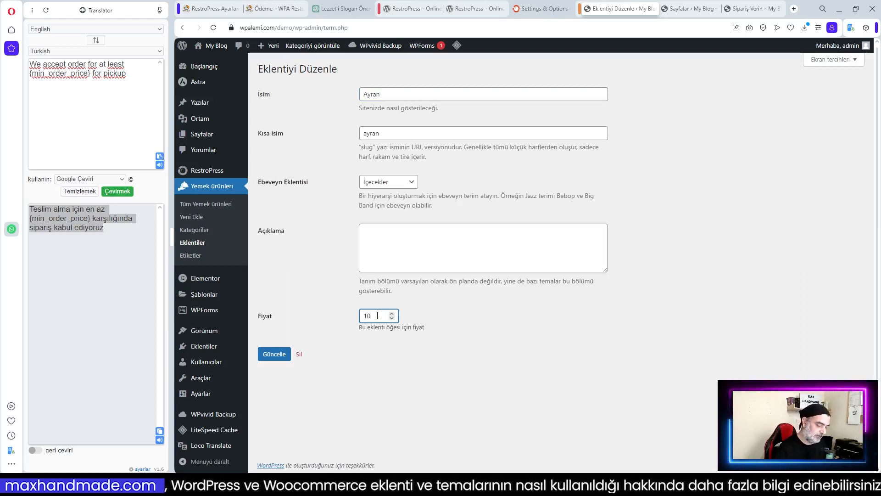
text(.00)
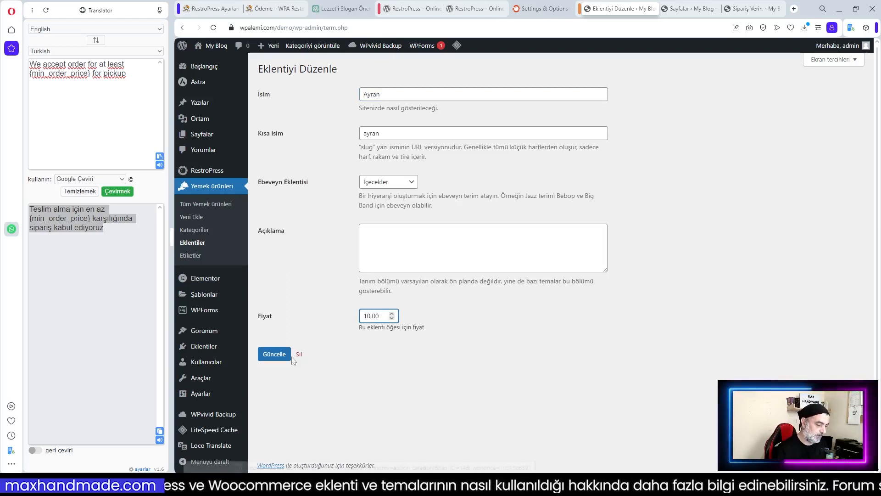
click(289, 356)
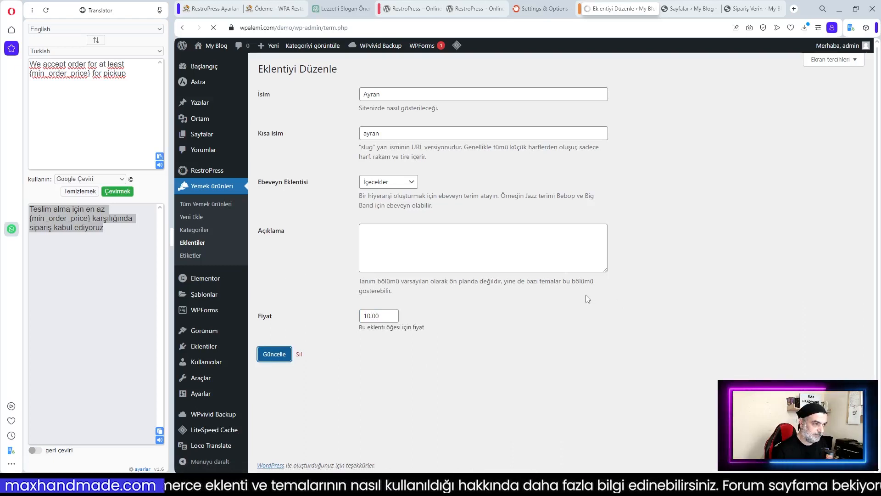
click(289, 146)
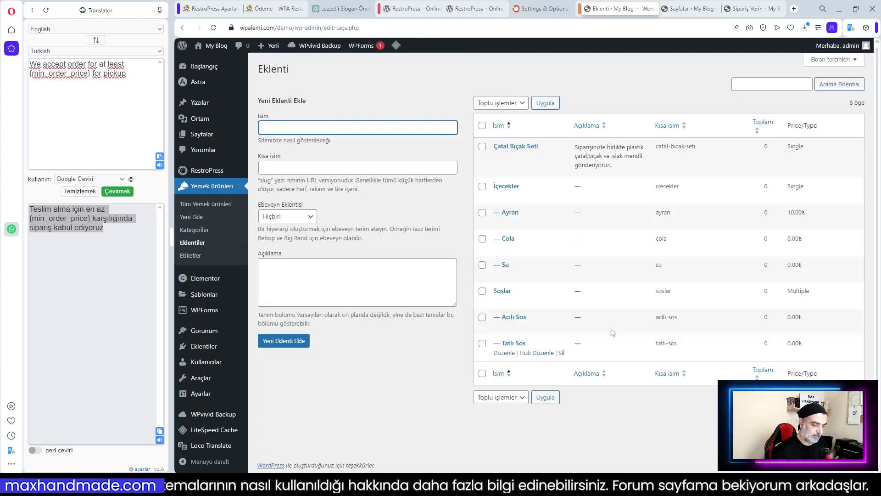
click(504, 249)
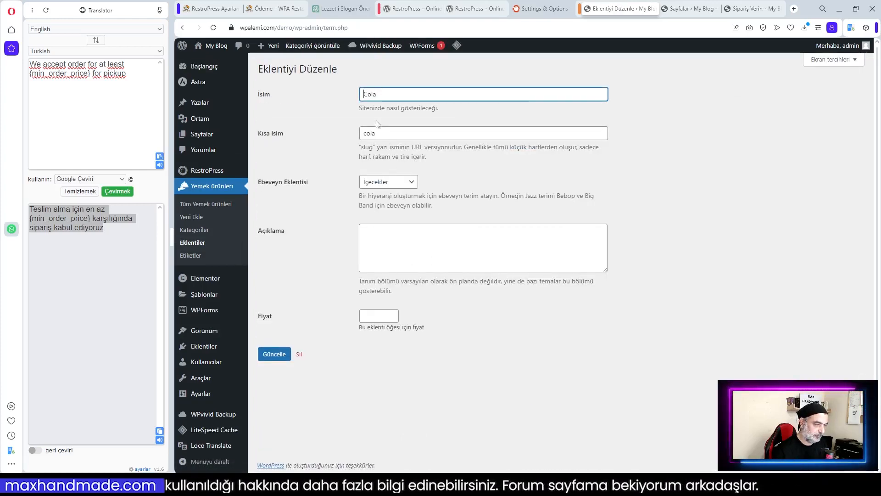
click(374, 316)
text(15.00)
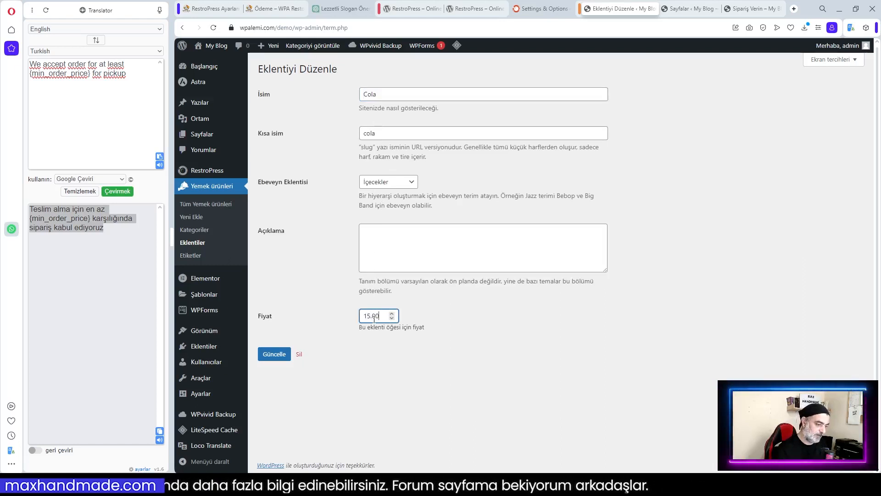
click(277, 355)
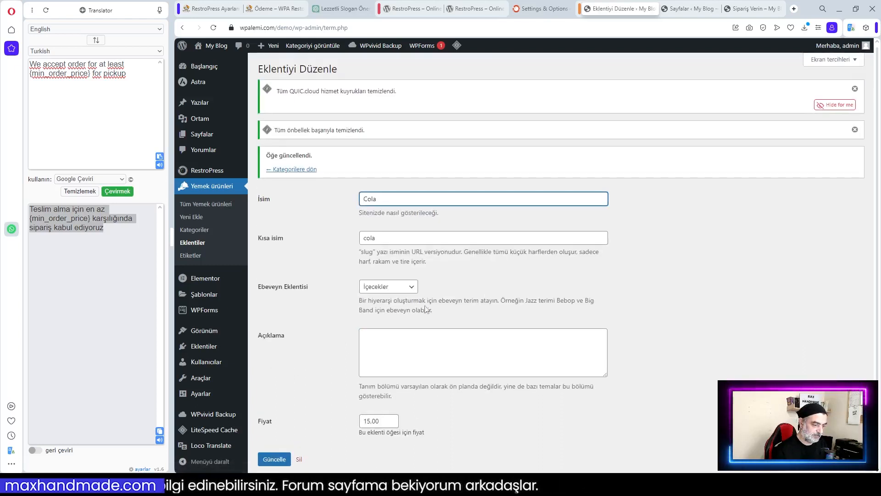
click(292, 169)
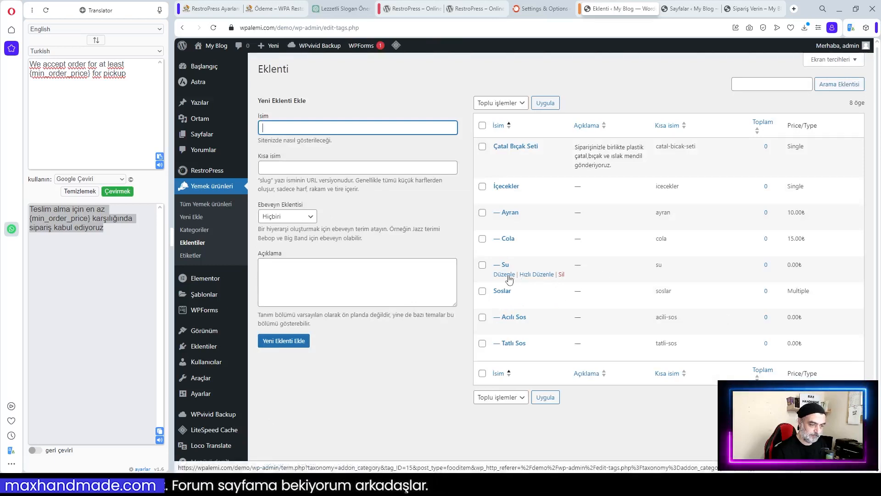
Set the Su addon's price to 5.00 and save it
click(508, 275)
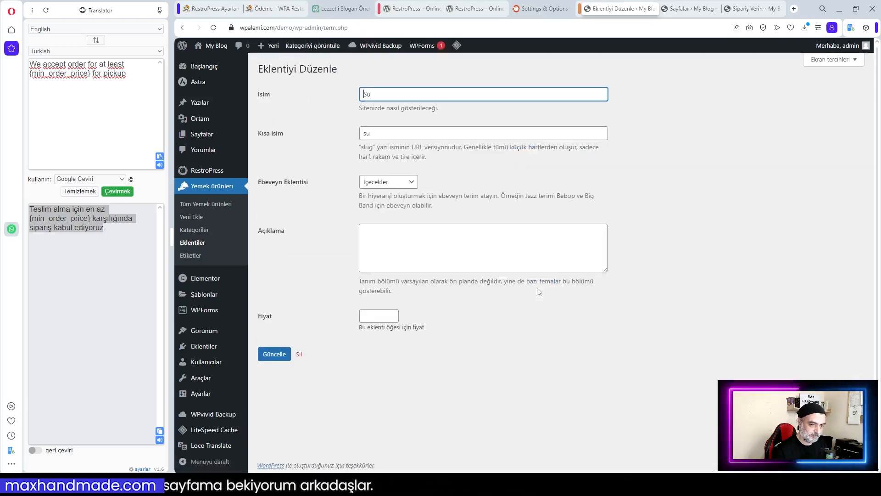
click(372, 316)
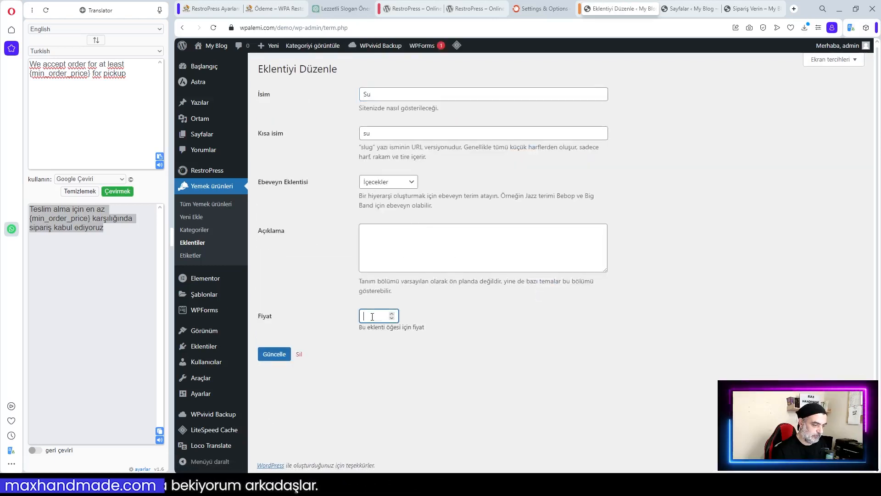
text(5.00)
click(274, 354)
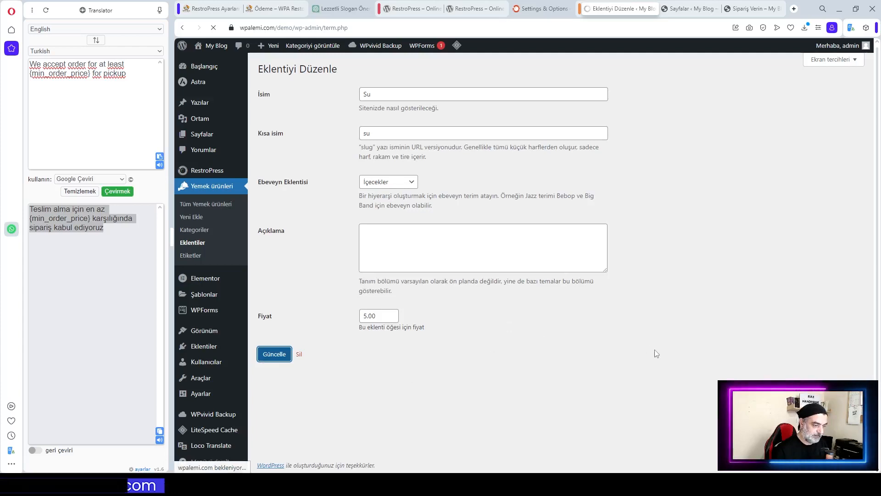
click(294, 147)
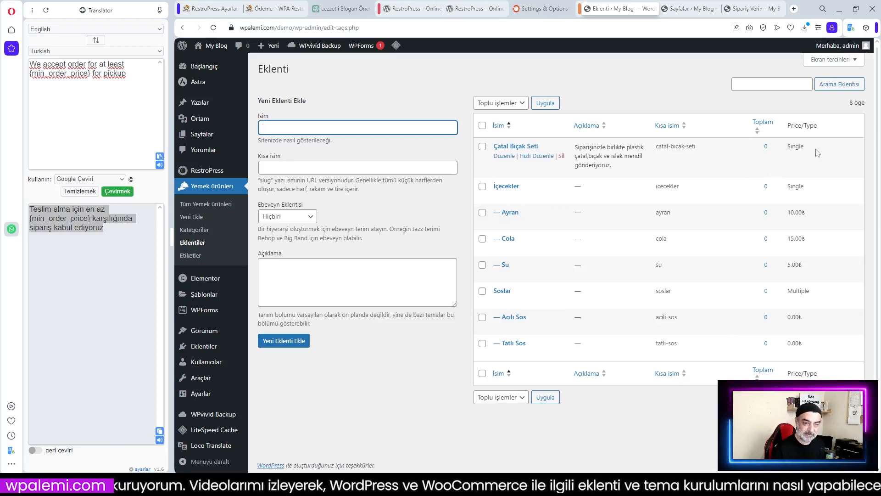
Change the Soslar addon group to Tek ürün single selection and save it
click(504, 301)
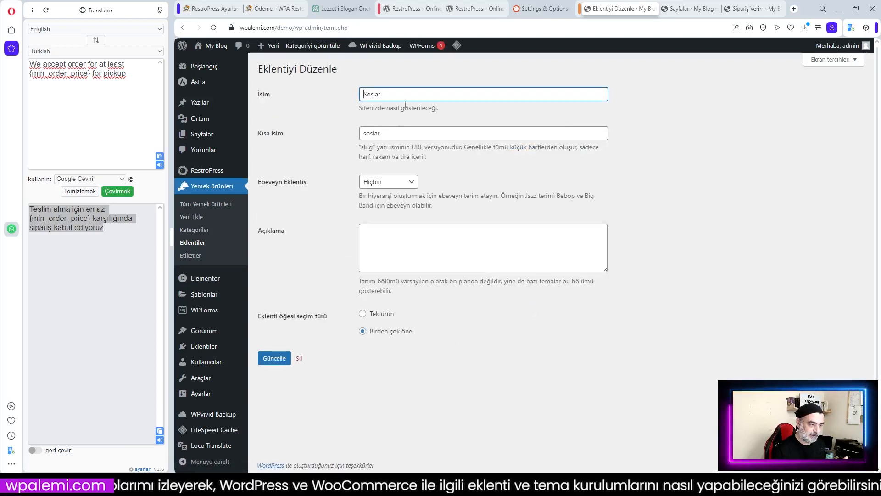
click(384, 315)
click(271, 359)
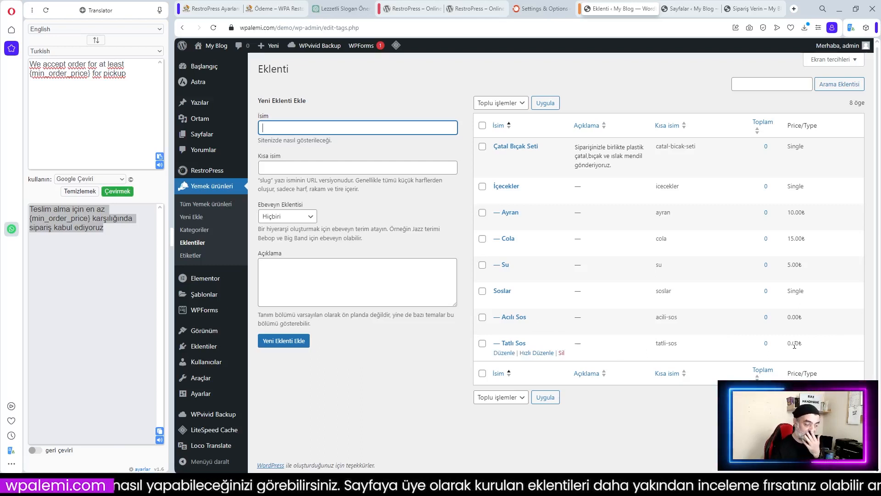
click(412, 356)
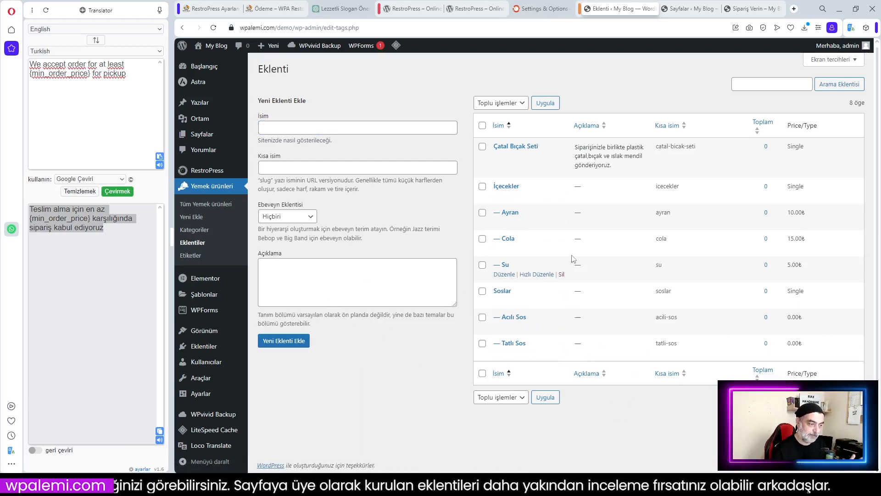
Start a new food item and paste 'Margherita Pizza' from the restaurant menu as its title
click(191, 231)
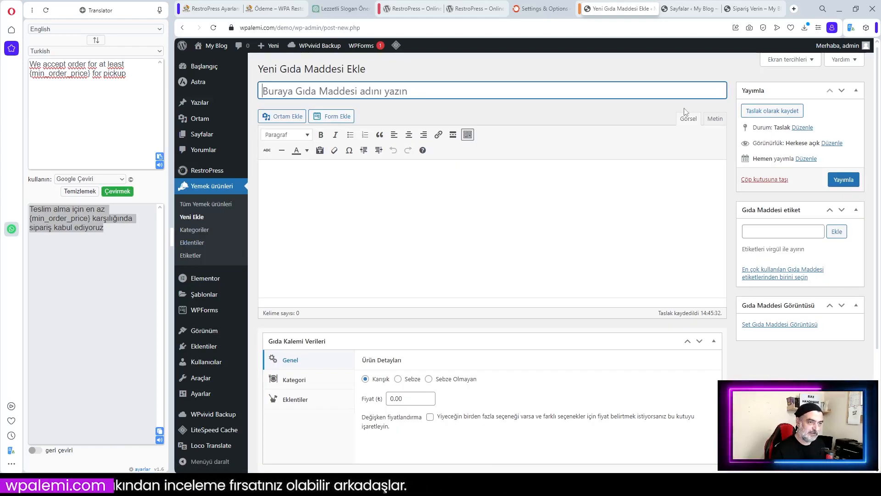
click(268, 9)
click(516, 85)
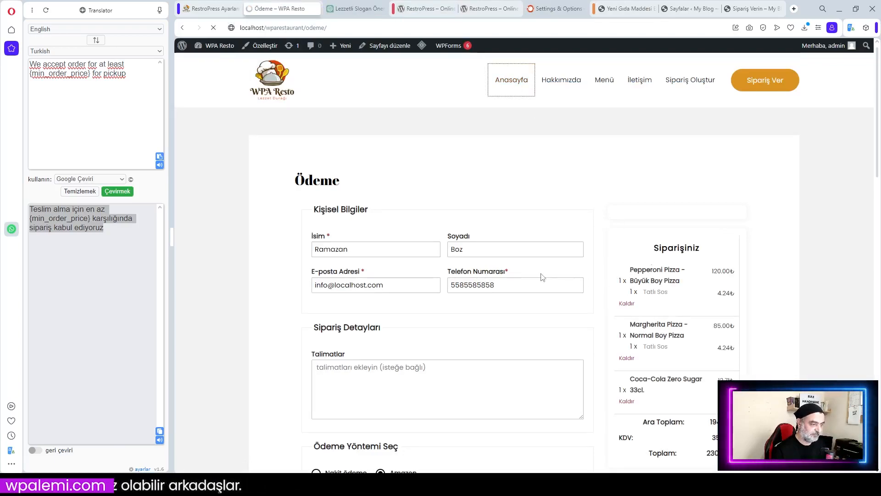
scroll(540, 274, down, 10)
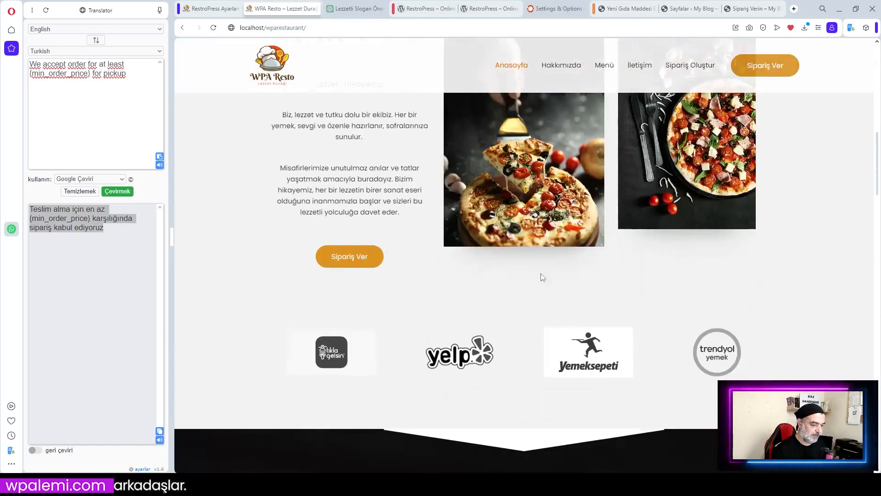
scroll(541, 277, down, 5)
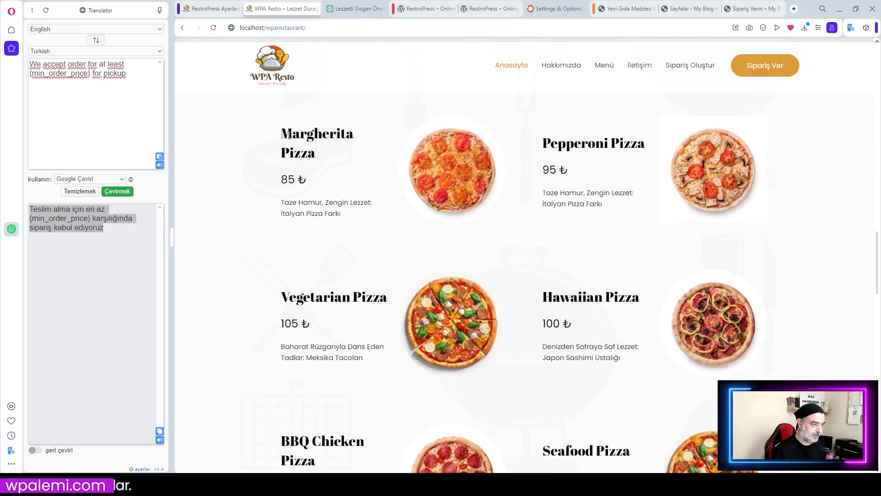
drag(284, 134, 327, 161)
key(ctrl+c)
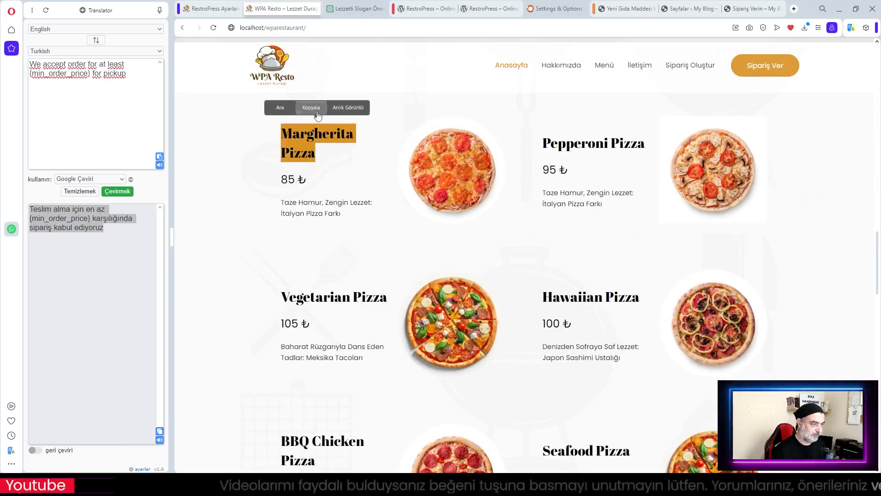
click(625, 9)
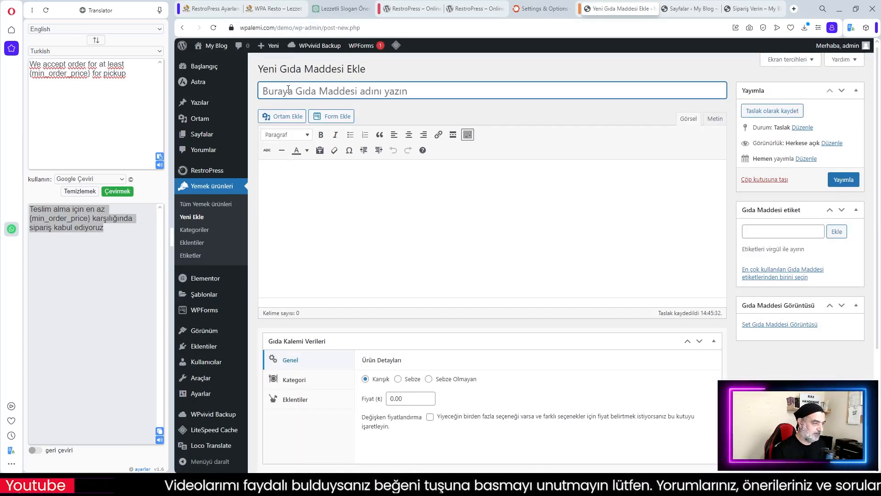
key(ctrl+v)
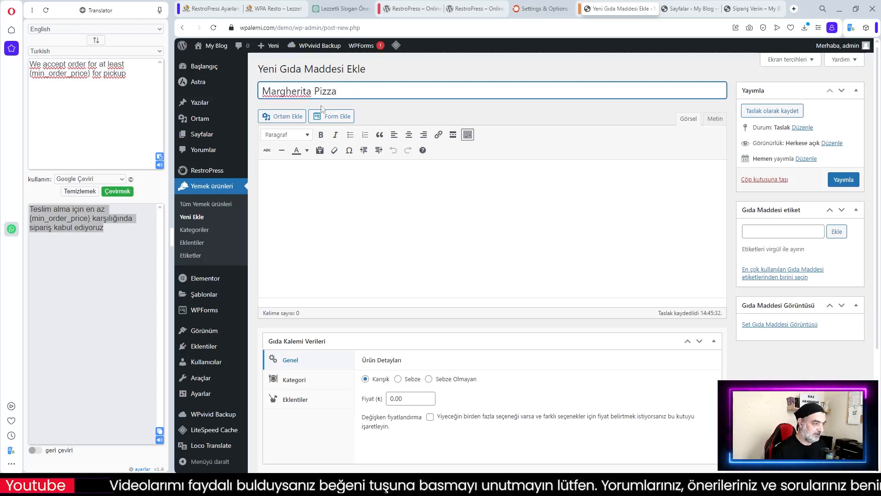
Paste the menu's Margherita Pizza description 'Taze Hamur, Zengin Lezzet: İtalyan Pizza Farkı' into the editor
click(209, 9)
click(286, 9)
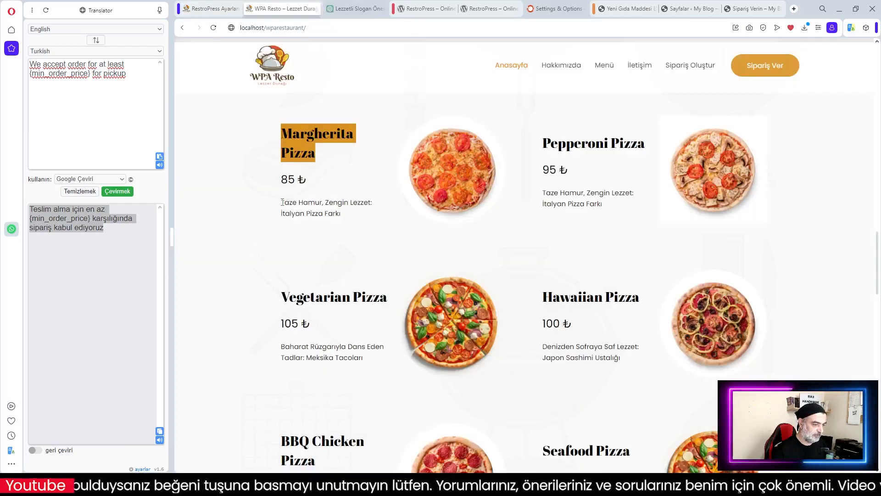
drag(281, 202, 344, 216)
key(ctrl+c)
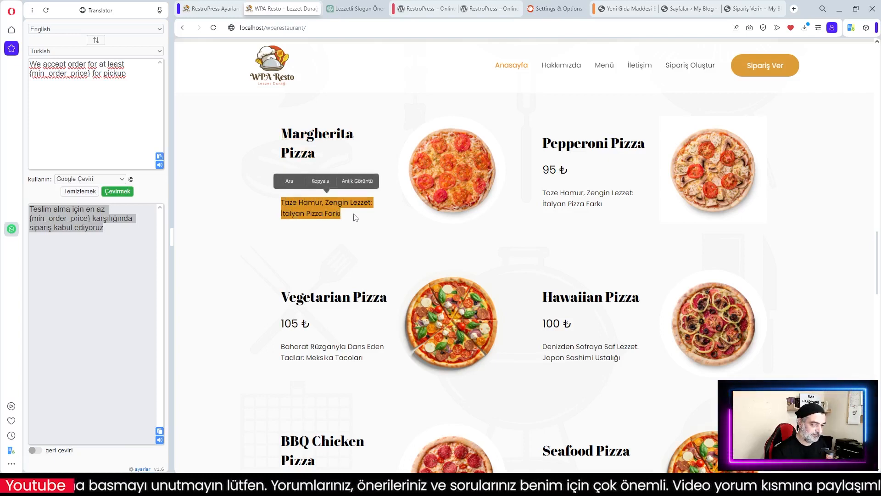
click(321, 180)
click(624, 8)
click(338, 177)
key(ctrl+v)
Change the Margherita Pizza Fiyat field from 0.00 to 85.00
scroll(465, 220, down, 3)
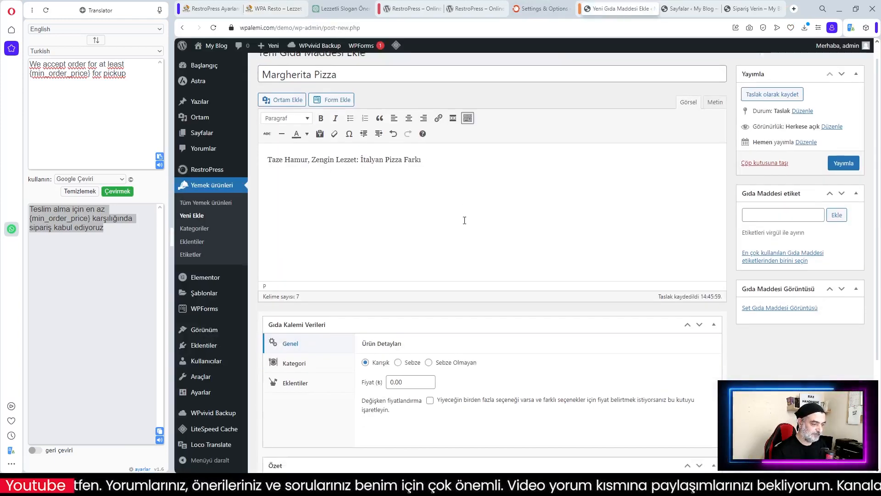
scroll(466, 220, up, 3)
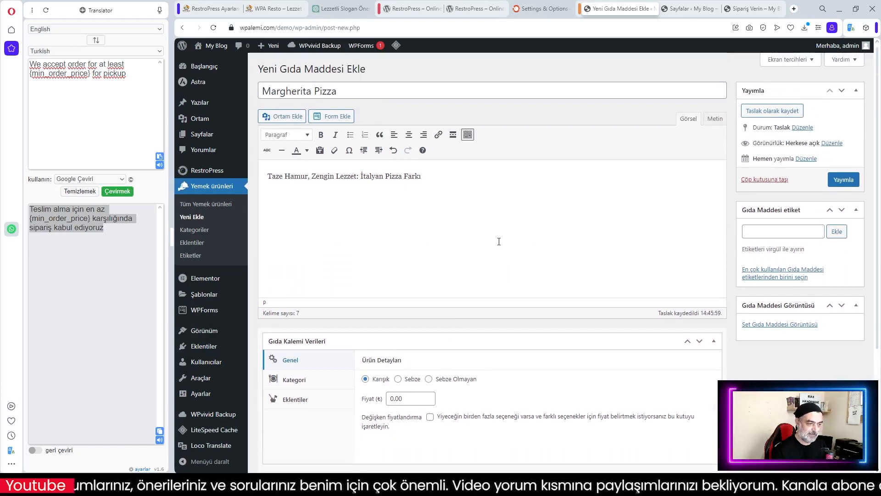
scroll(430, 228, down, 2)
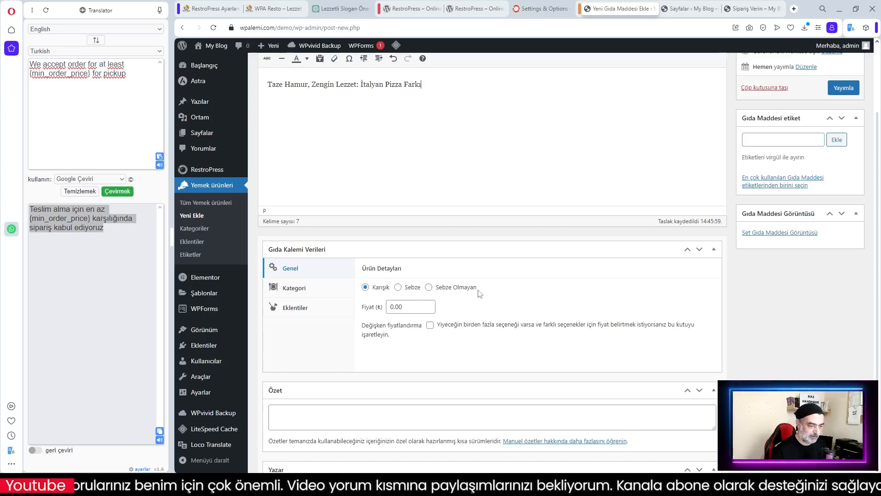
scroll(443, 289, up, 2)
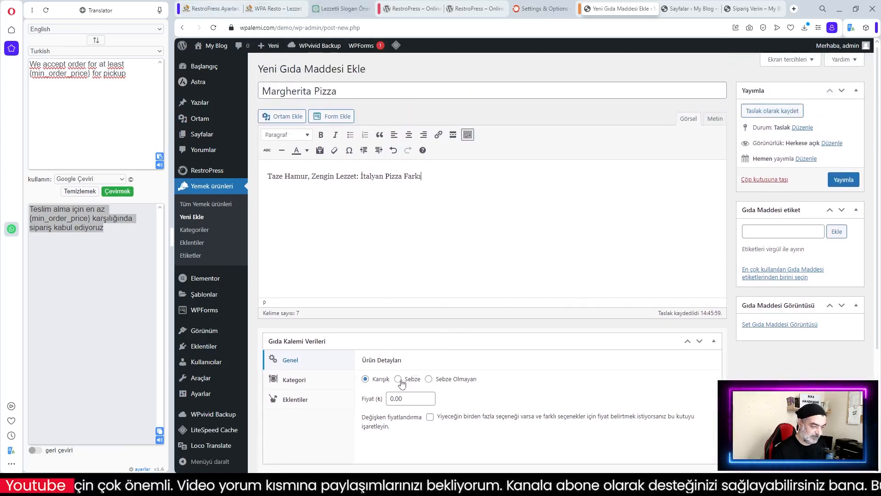
click(398, 398)
drag(393, 399, 374, 400)
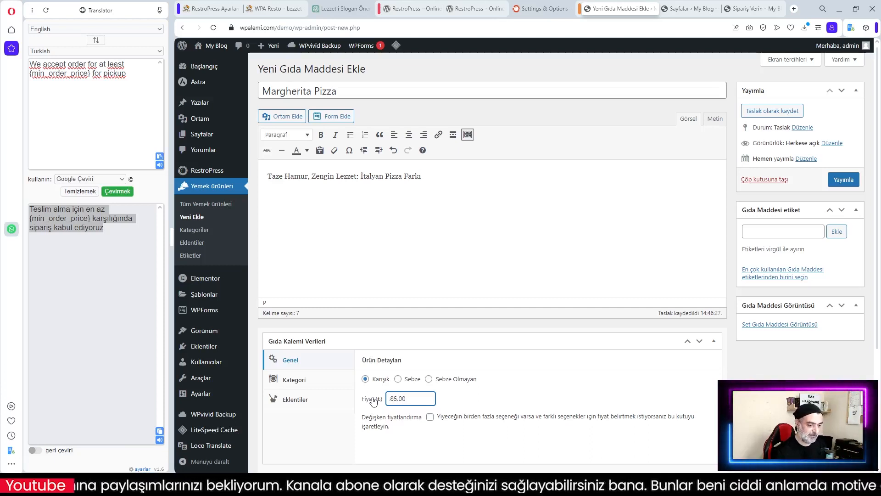
click(497, 397)
scroll(498, 397, down, 2)
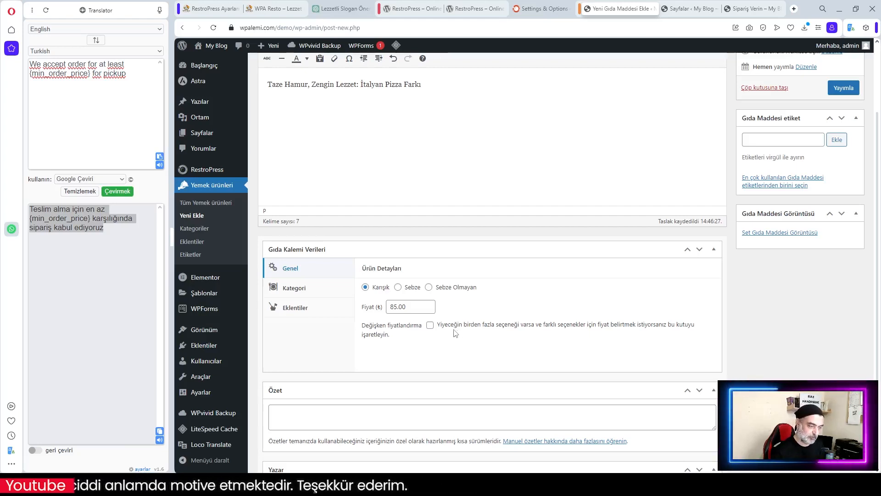
Enable size-based pricing and set the first option to Normal Boy Pizza at 85.00
click(430, 326)
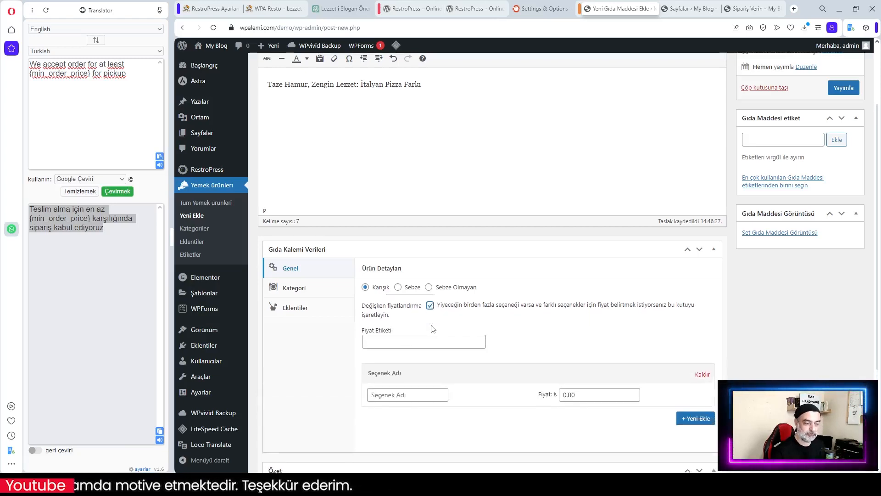
click(395, 344)
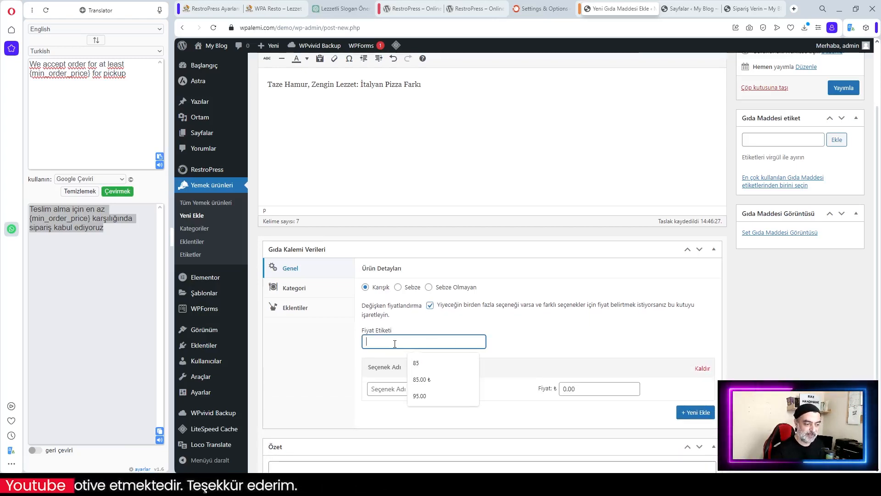
click(422, 380)
click(545, 318)
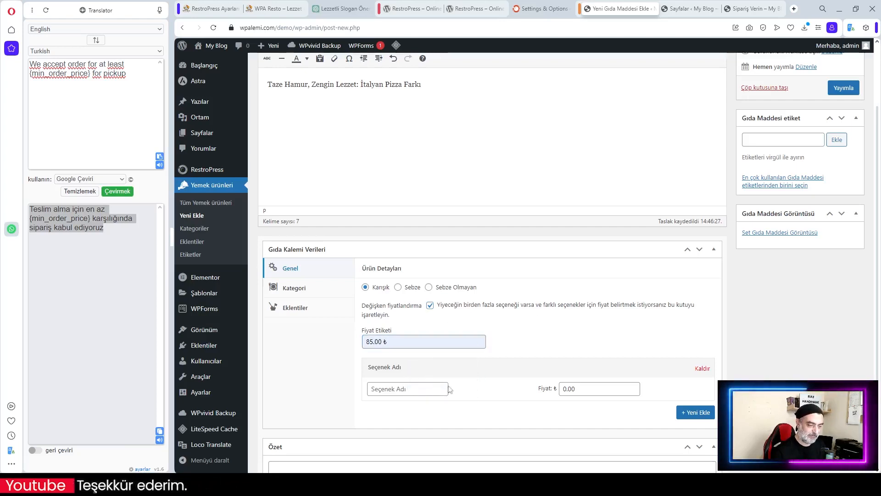
click(403, 390)
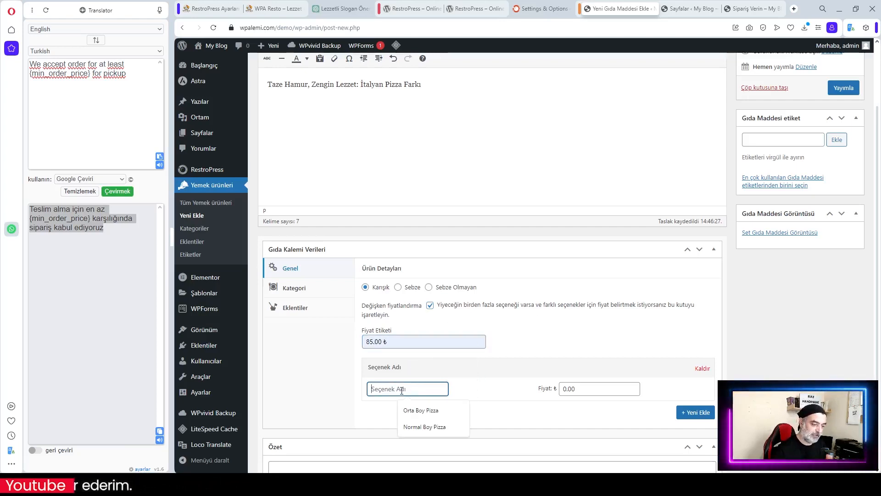
click(427, 426)
click(576, 389)
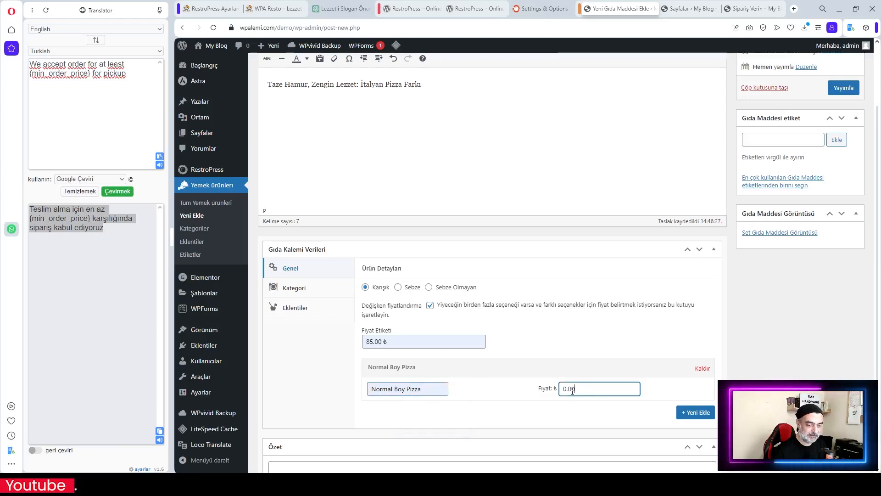
drag(567, 391, 547, 391)
text(85)
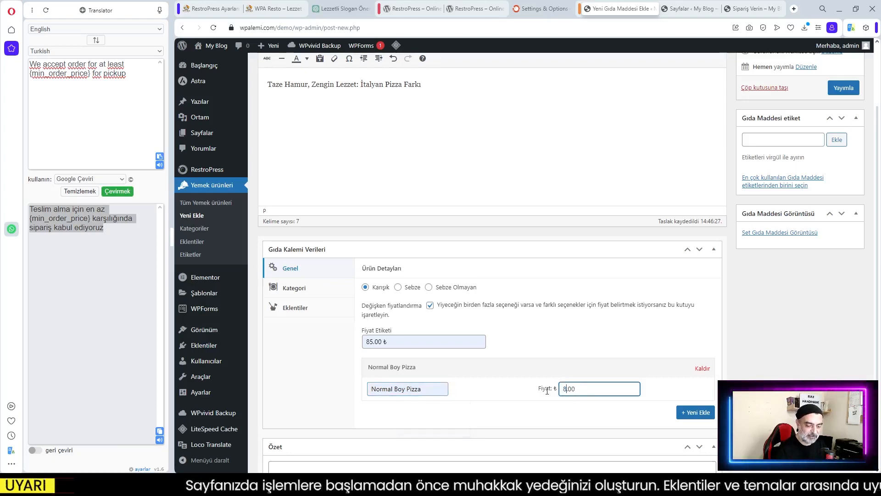
Add an Orta Boy Pizza size option priced at 95.00
click(695, 413)
scroll(478, 384, down, 2)
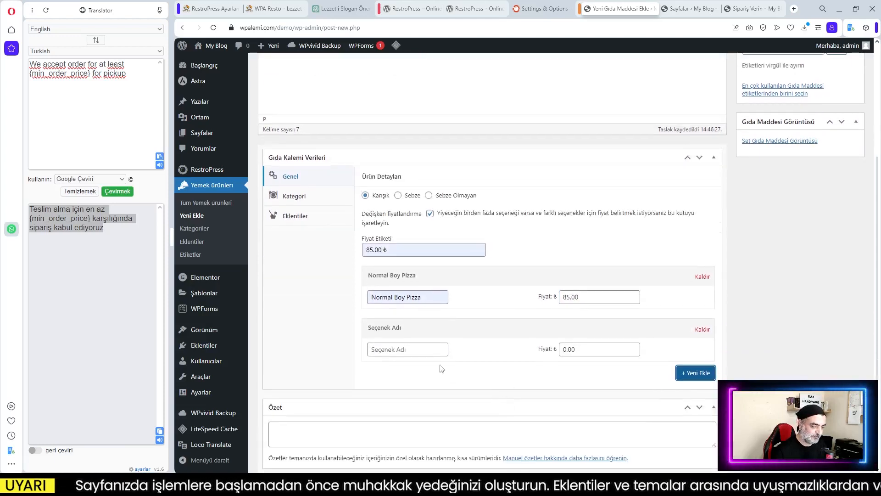
click(427, 351)
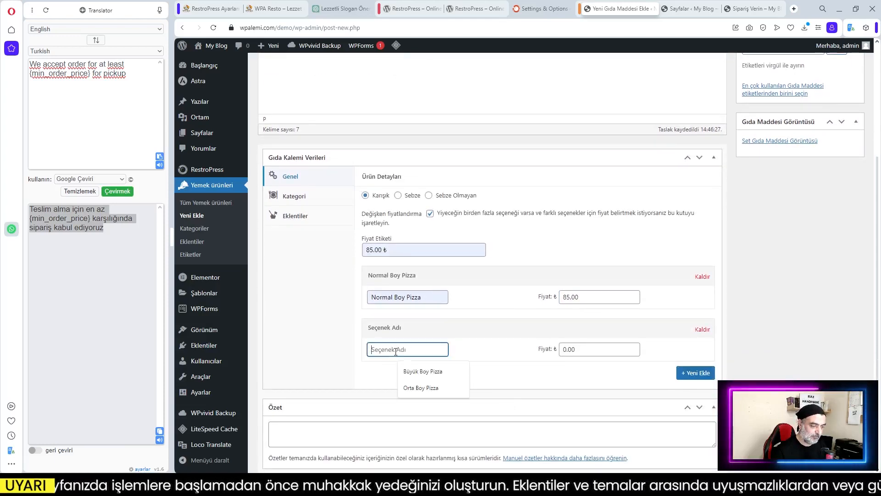
click(426, 388)
click(567, 350)
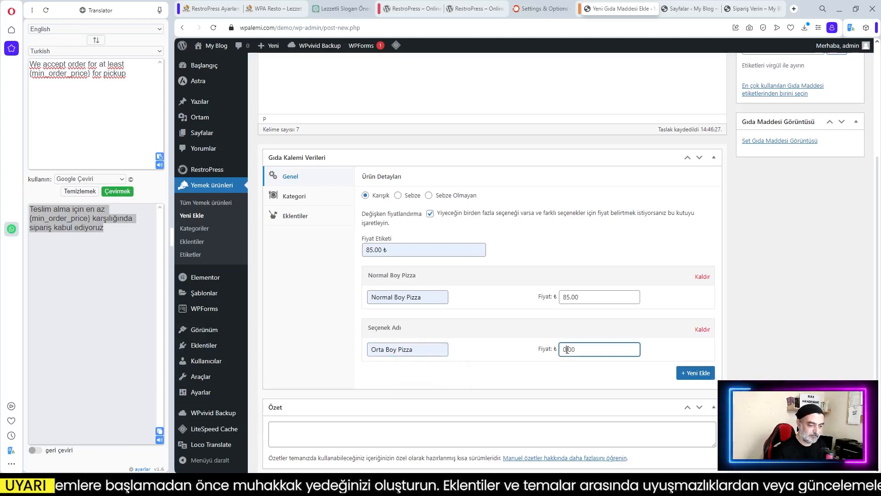
key(BackSpace)
text(95)
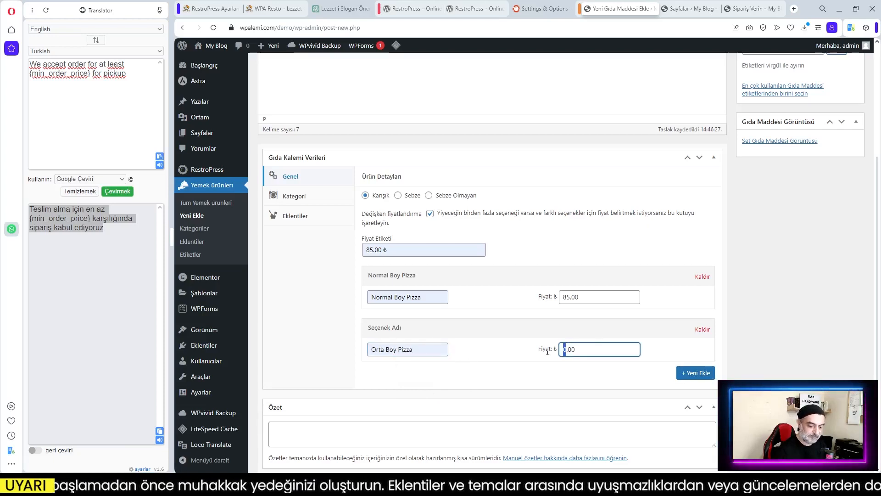
Add a Büyük Boy Pizza size option priced at 105.00
click(684, 373)
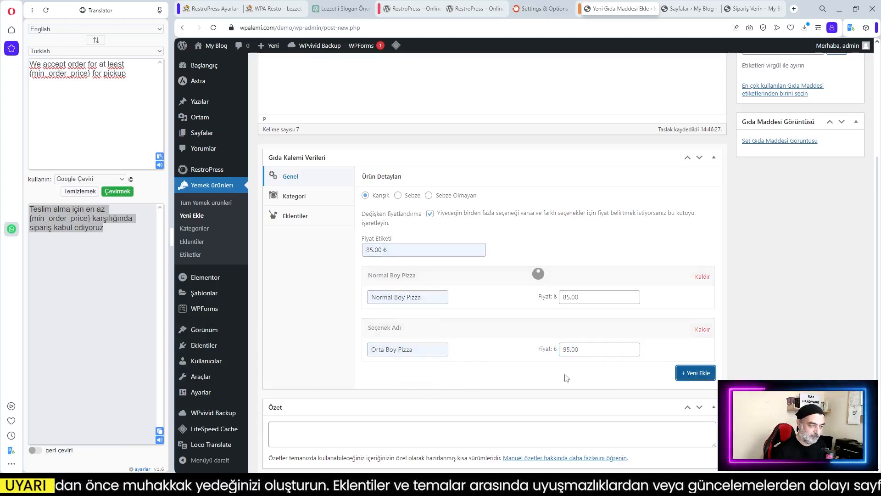
click(389, 401)
text(Büyük Boy Pizza)
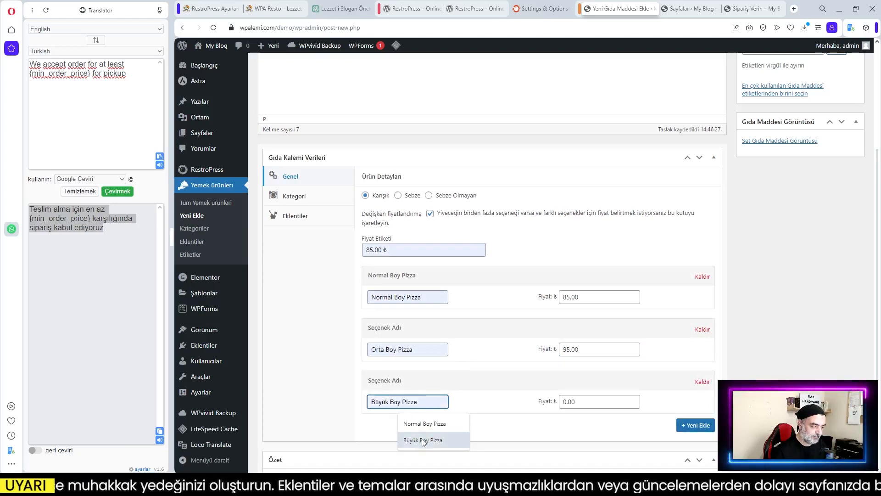
click(566, 401)
key(BackSpace)
text(105)
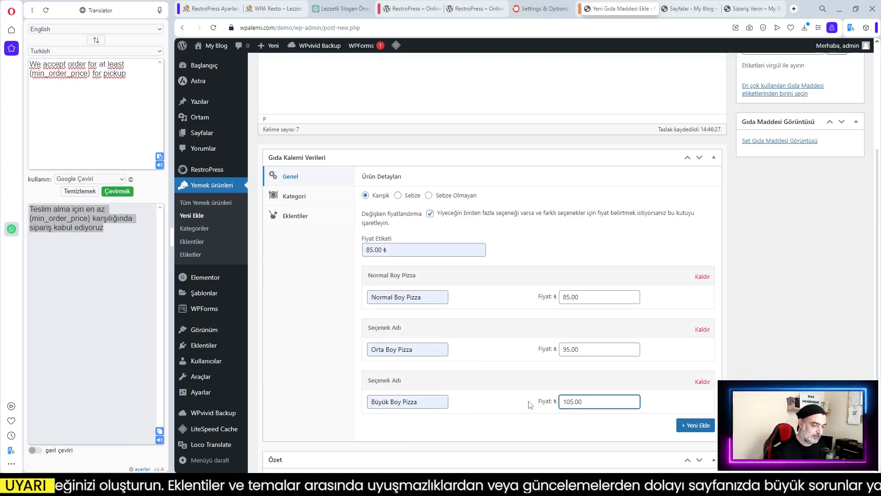
click(531, 429)
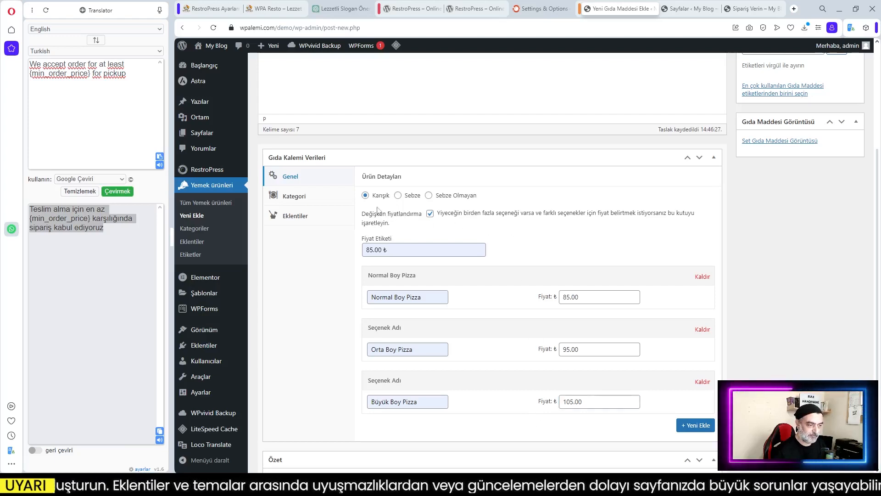
scroll(601, 255, up, 2)
scroll(606, 259, down, 2)
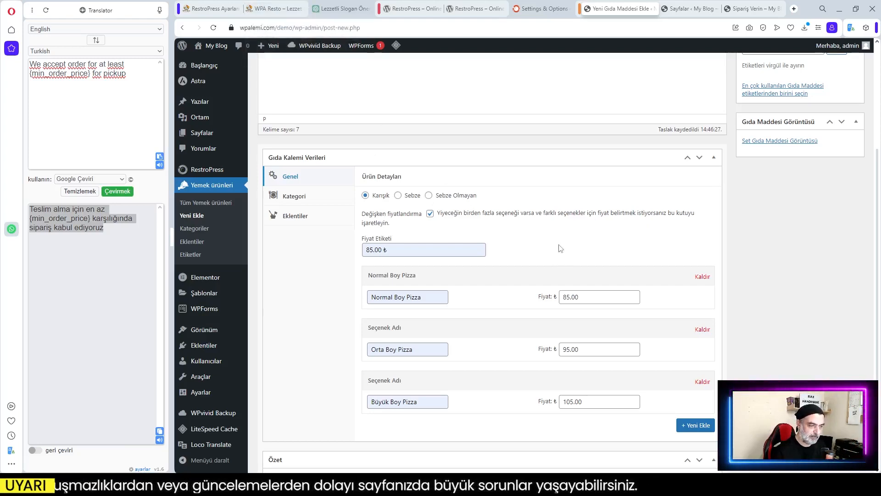
Assign the Margherita Pizza item to the Pizza category
click(298, 202)
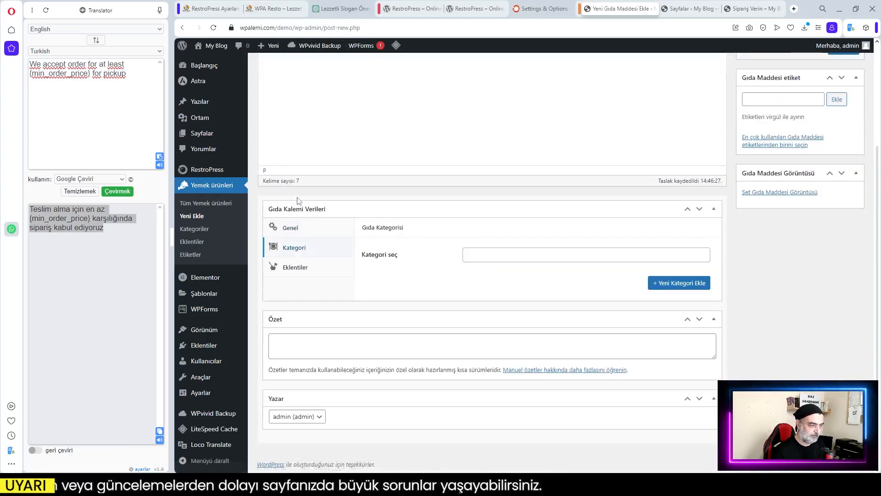
click(294, 227)
click(301, 249)
click(478, 253)
click(484, 287)
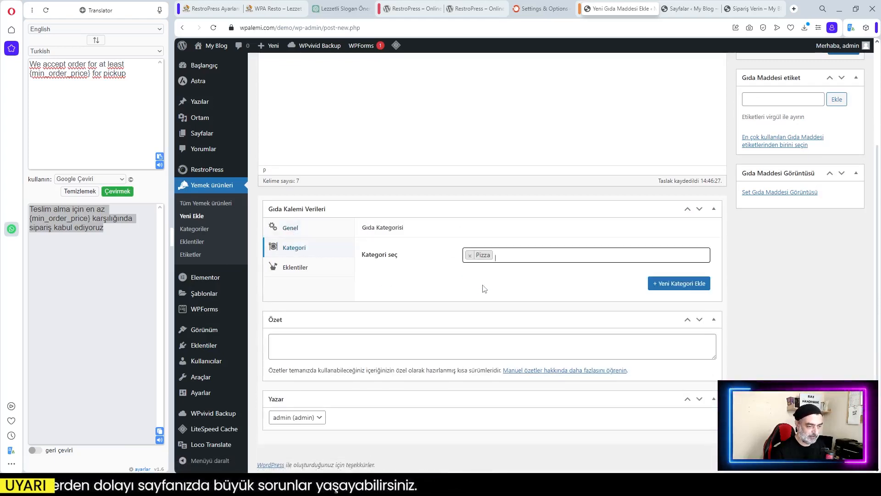
click(406, 283)
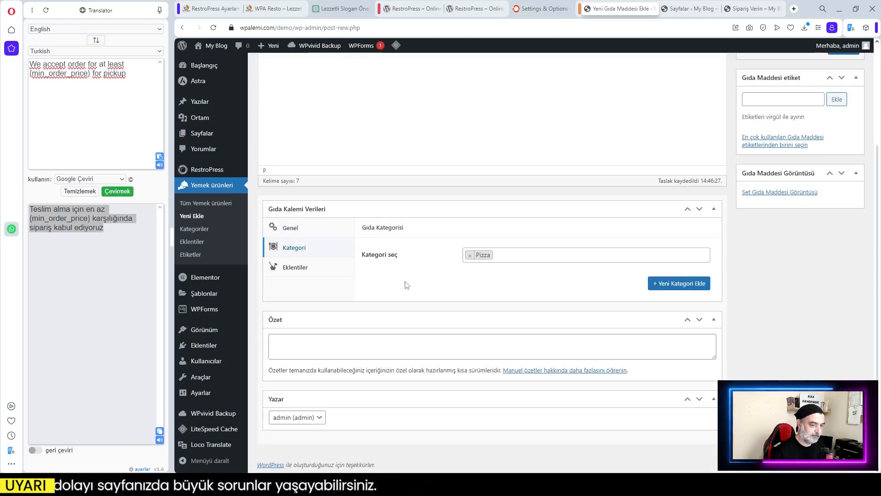
Attach the Çatal Bıçak Seti addon group and enable its addons
click(297, 270)
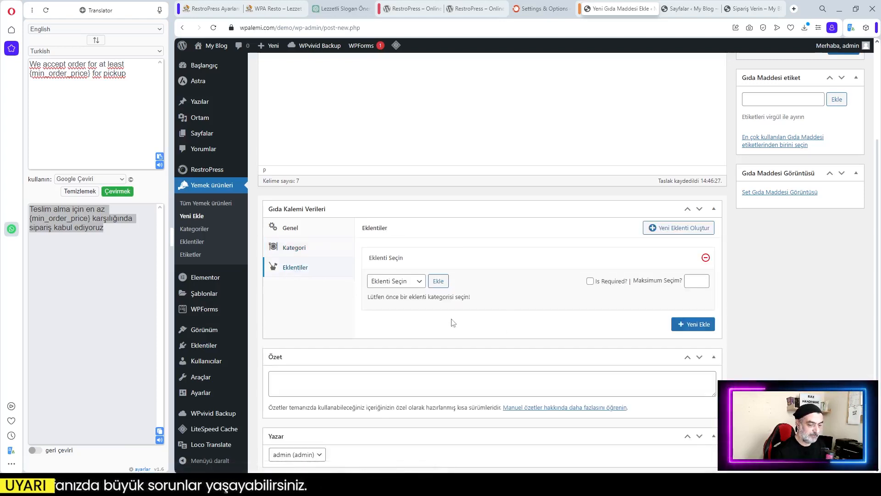
scroll(453, 323, down, 2)
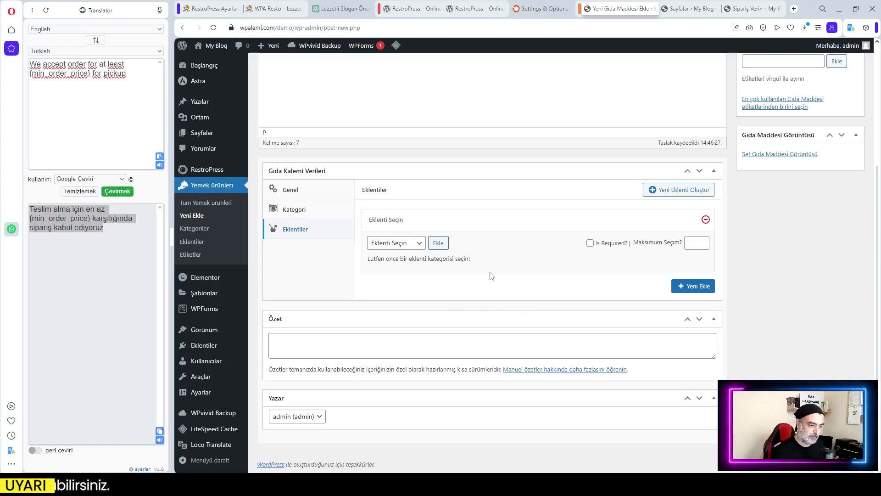
click(410, 243)
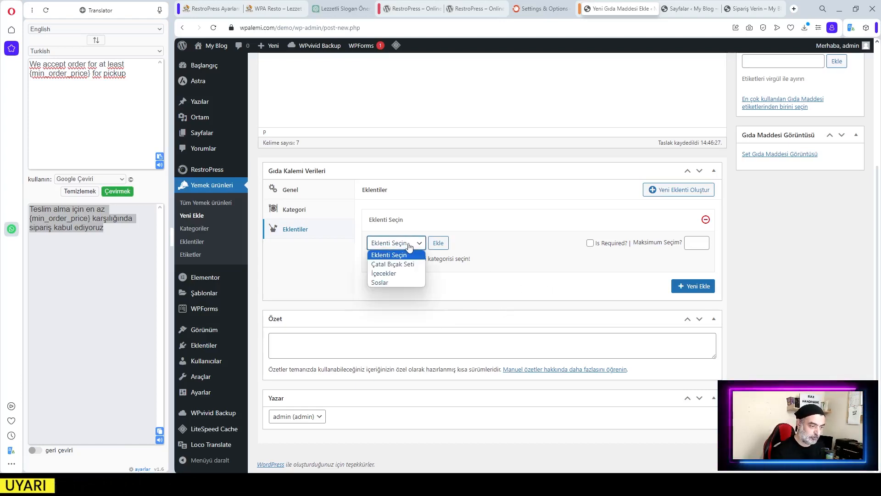
click(393, 264)
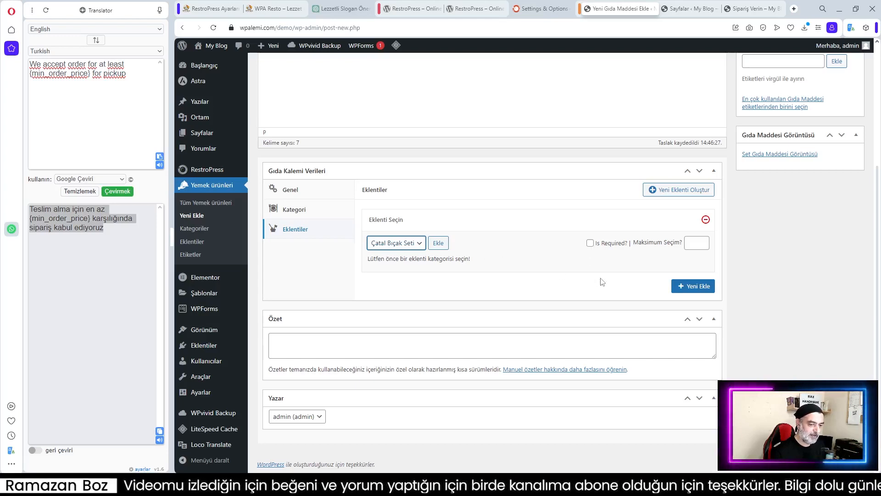
click(440, 246)
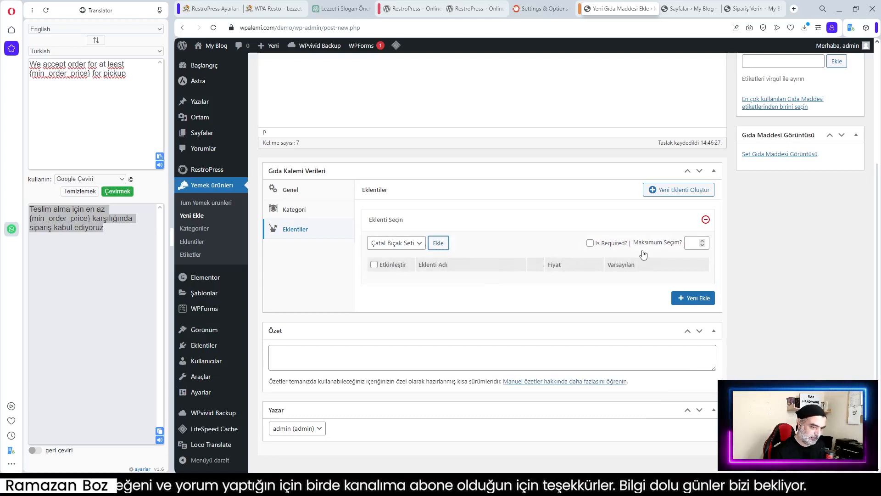
click(374, 265)
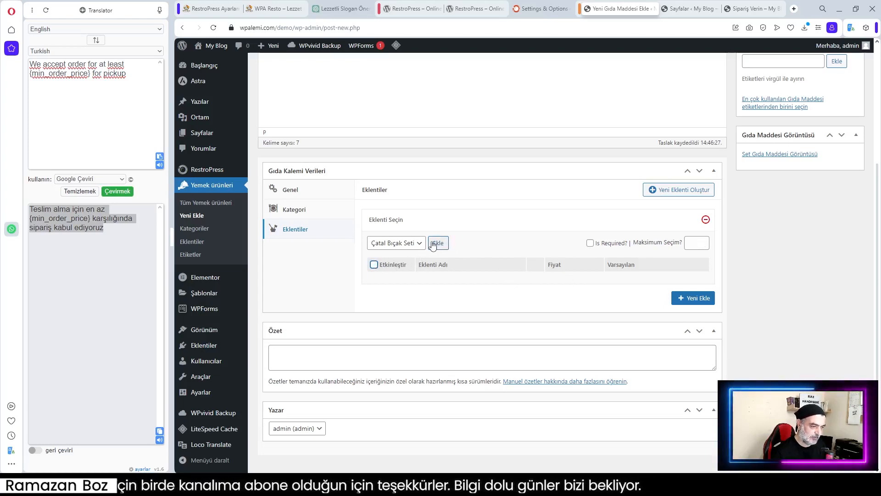
Attach the İçecekler addon group with Ayran, Cola and Su enabled
click(688, 300)
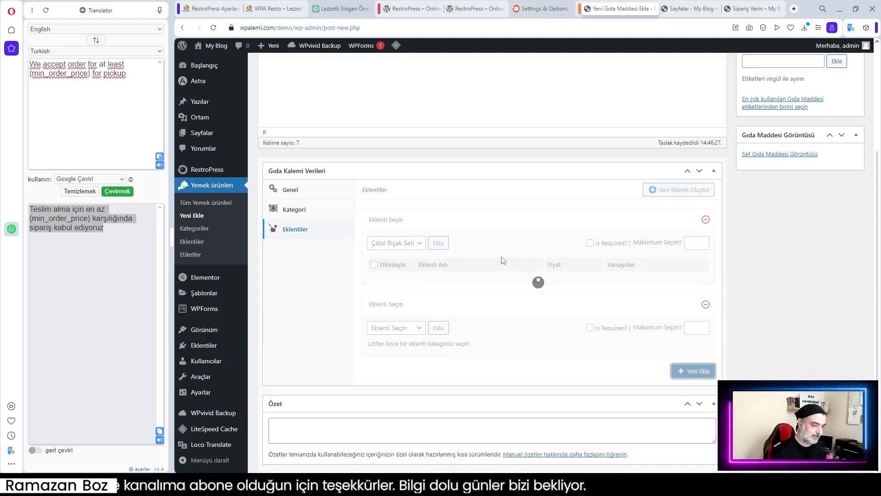
click(395, 328)
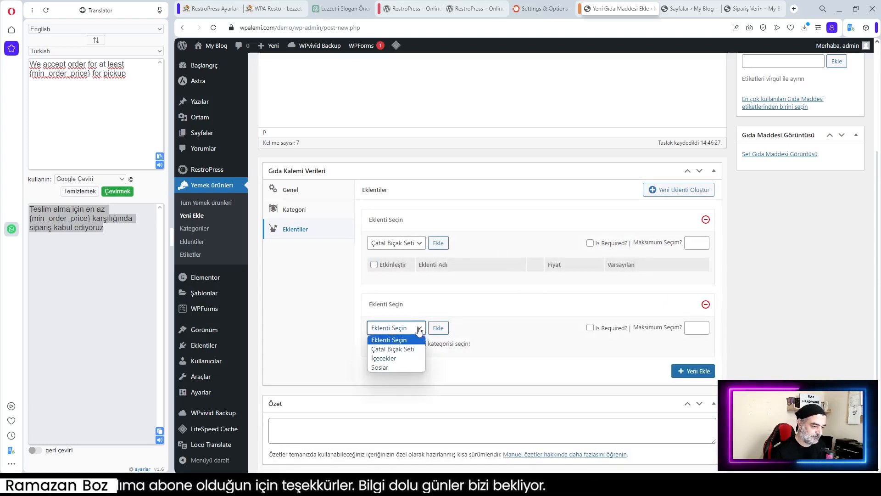
click(407, 358)
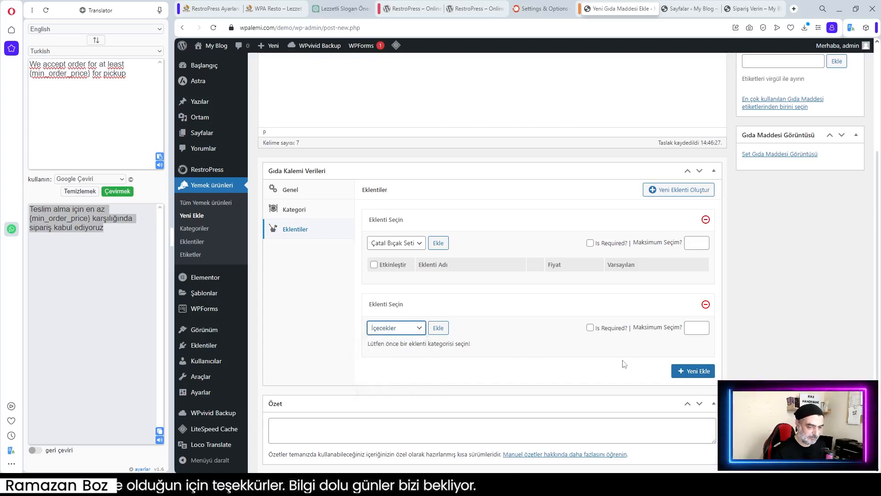
click(439, 330)
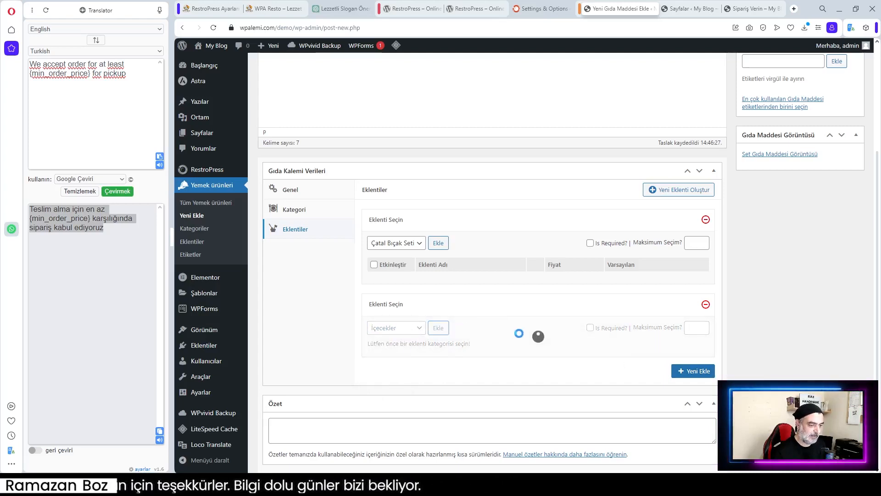
scroll(541, 353, down, 2)
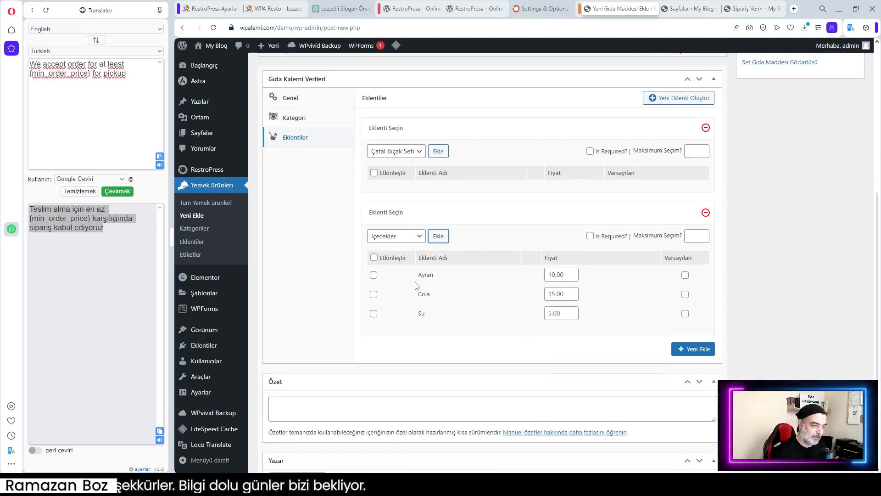
click(374, 257)
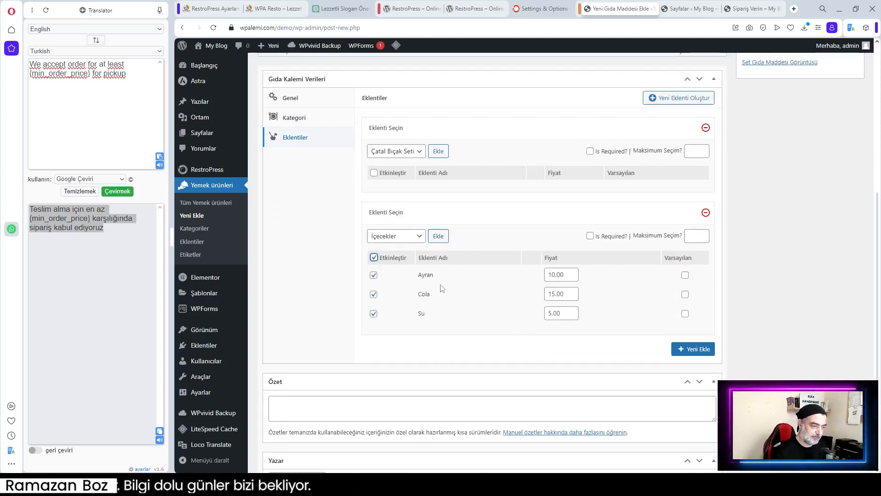
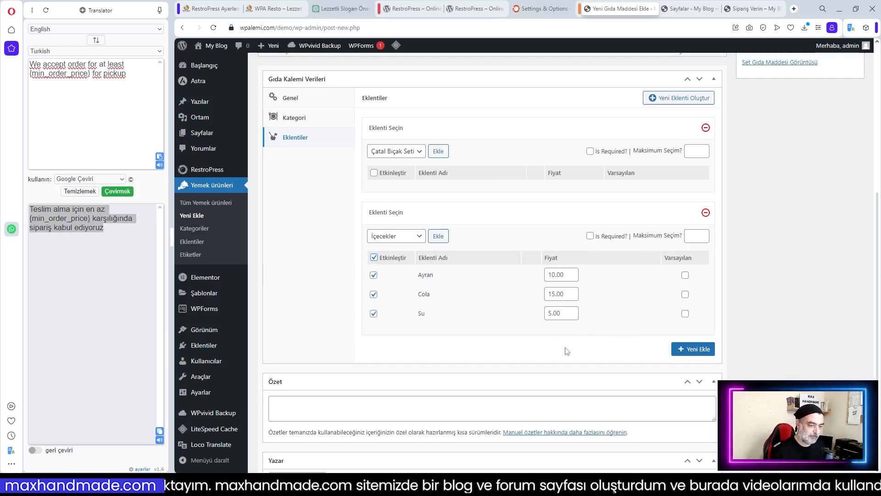
Add a new add-on group set to Soslar with both sauces enabled
click(698, 350)
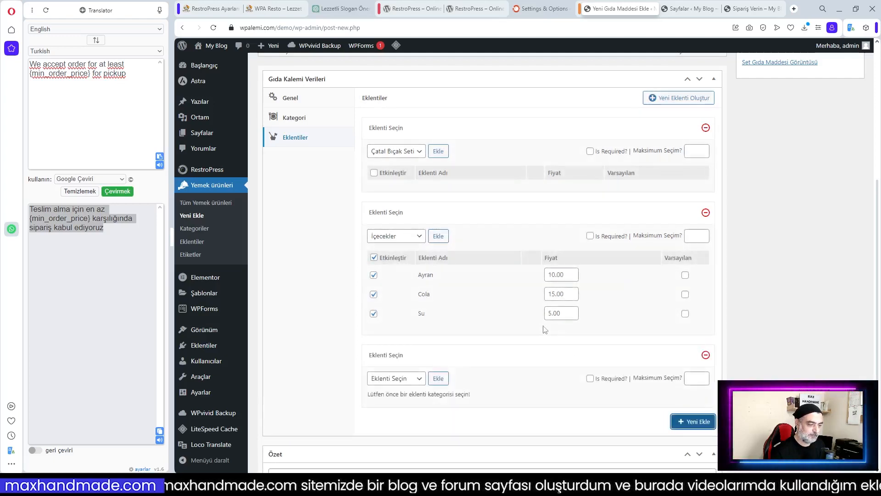
click(420, 378)
click(392, 425)
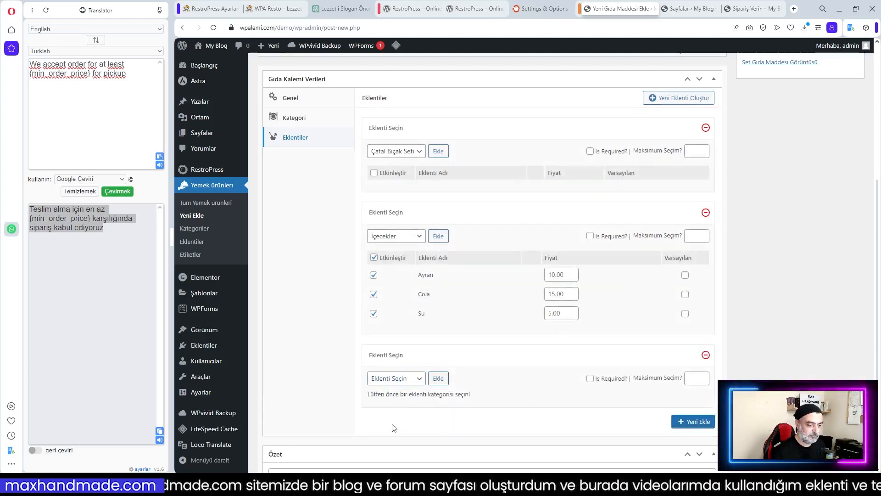
click(406, 379)
click(387, 417)
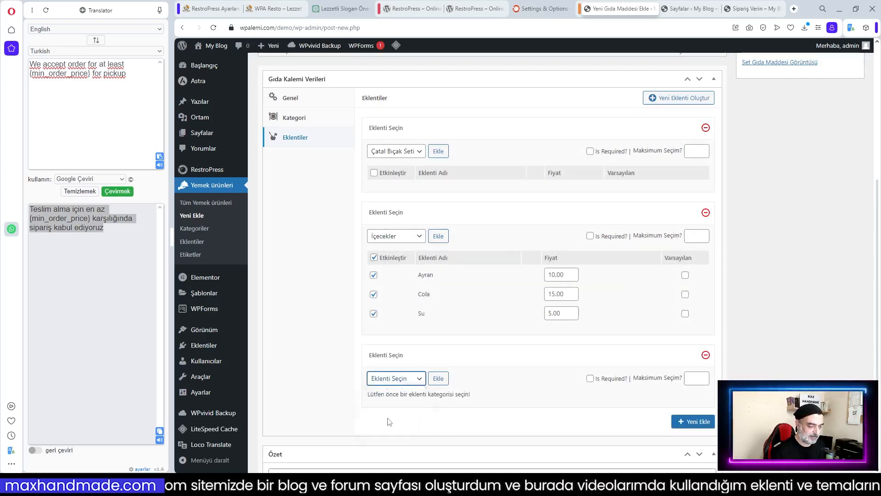
scroll(505, 394, down, 2)
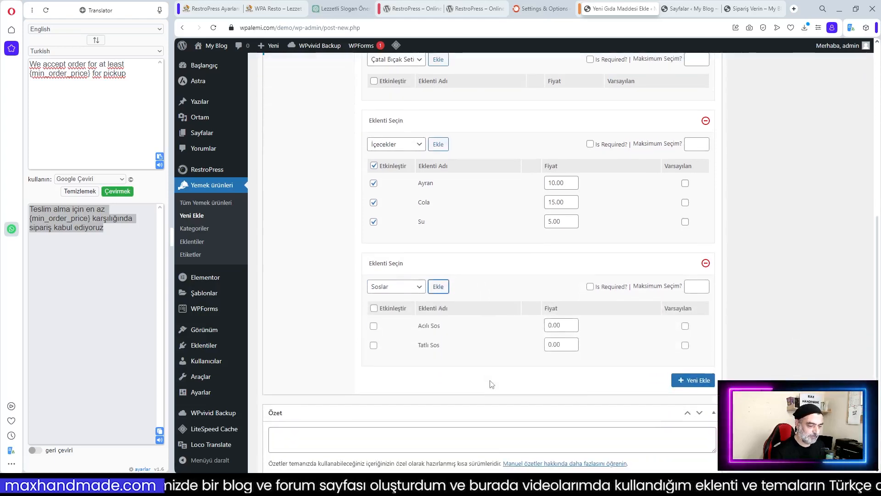
click(374, 309)
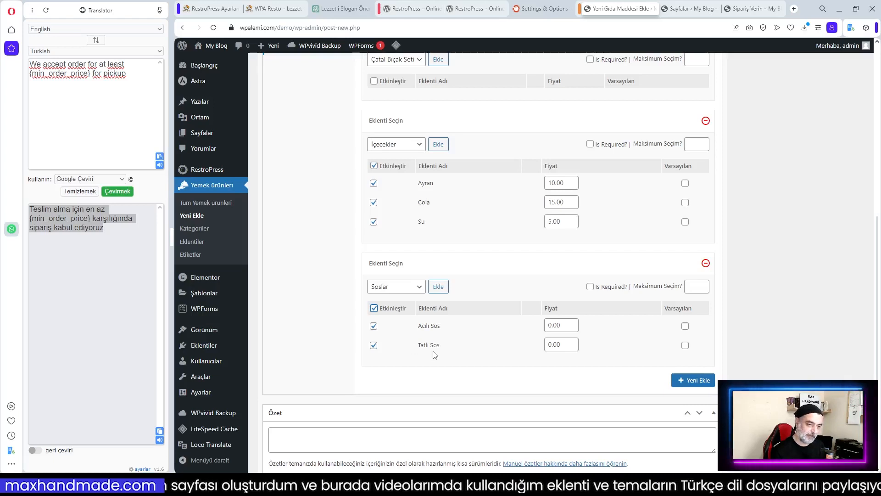
Make the Soslar sauce choice required with Acılı Sos as the default
click(589, 287)
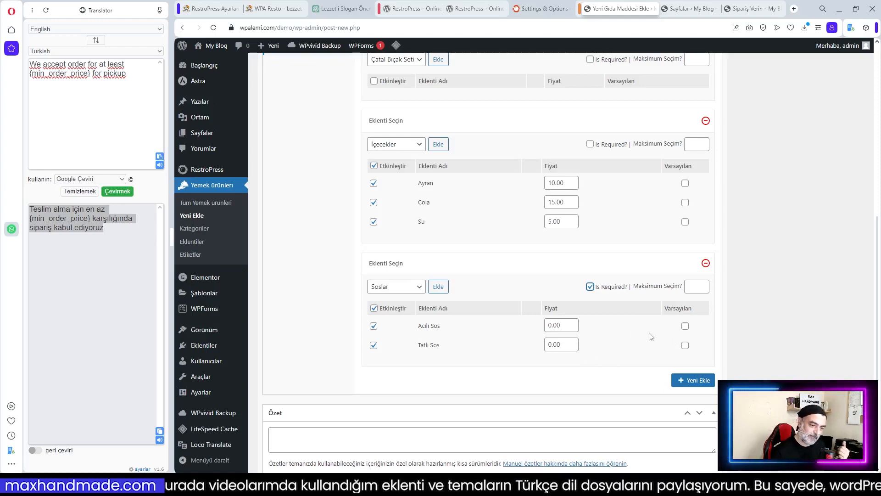
scroll(543, 309, up, 2)
scroll(542, 309, up, 5)
scroll(543, 309, down, 8)
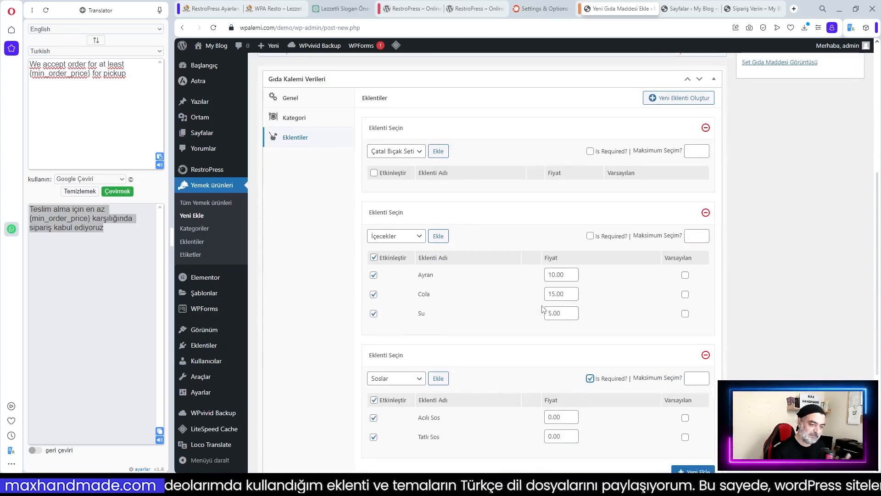
click(684, 235)
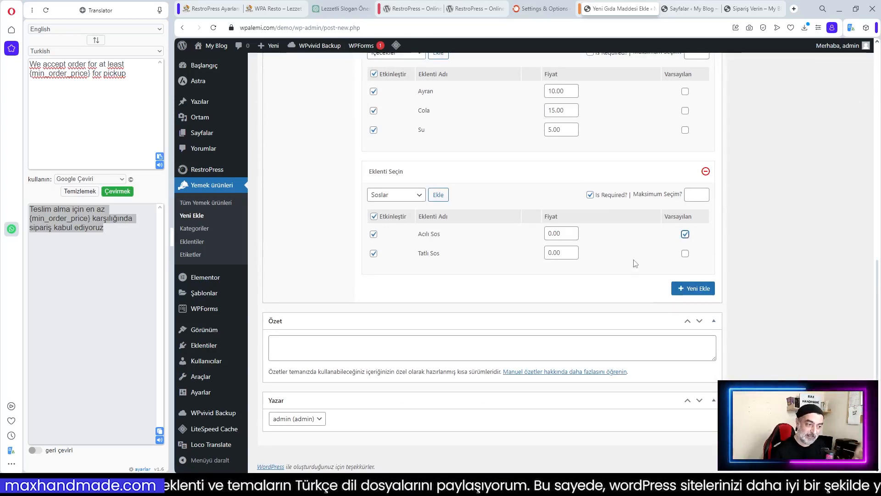
scroll(633, 265, up, 3)
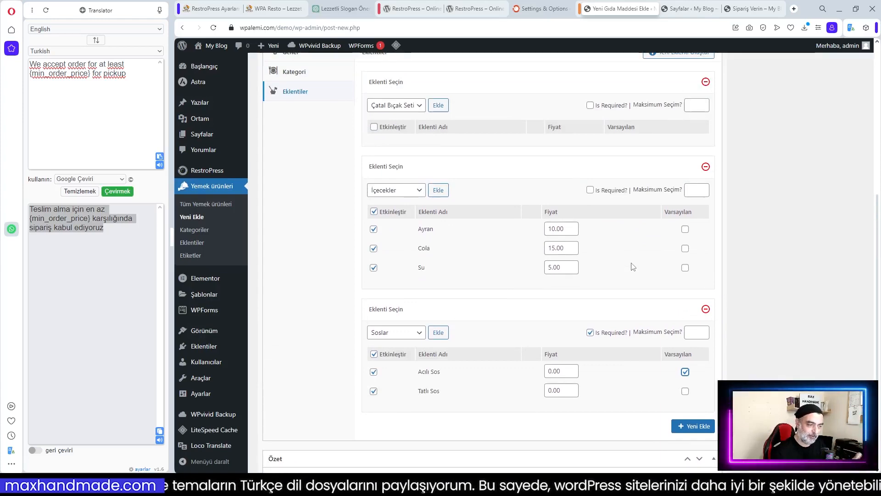
scroll(634, 266, up, 1)
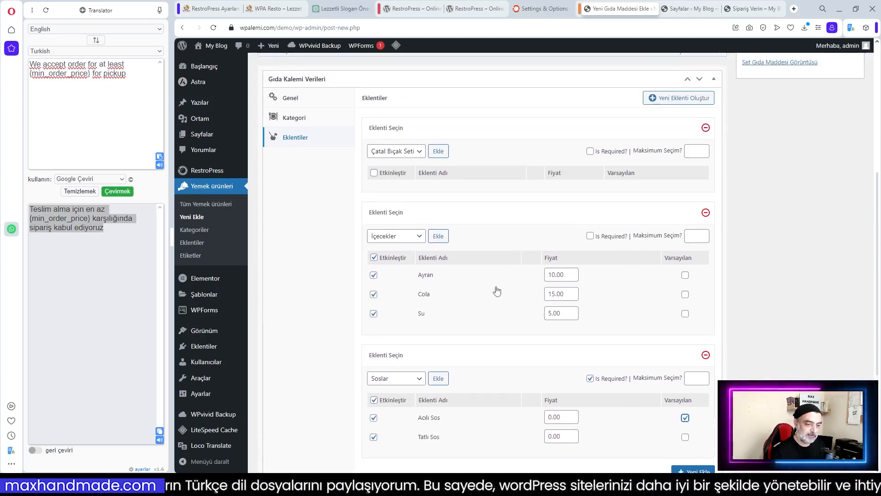
scroll(608, 315, down, 4)
scroll(571, 334, up, 5)
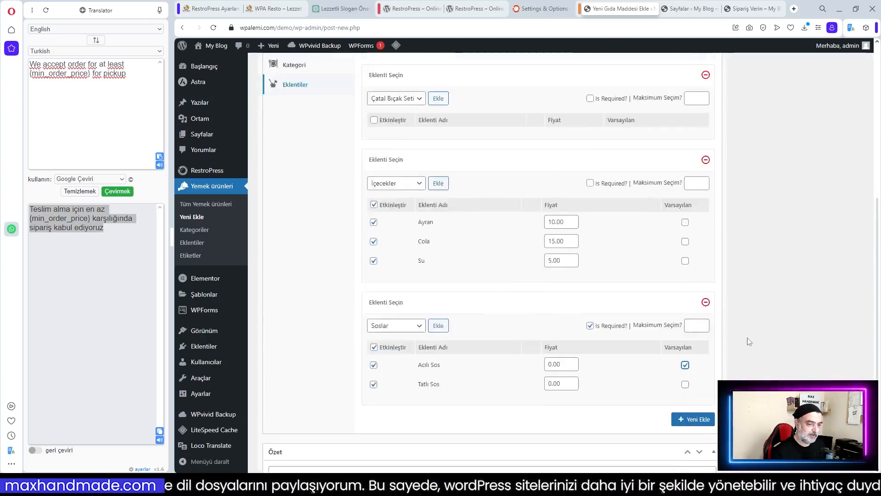
scroll(590, 342, down, 5)
scroll(593, 344, up, 10)
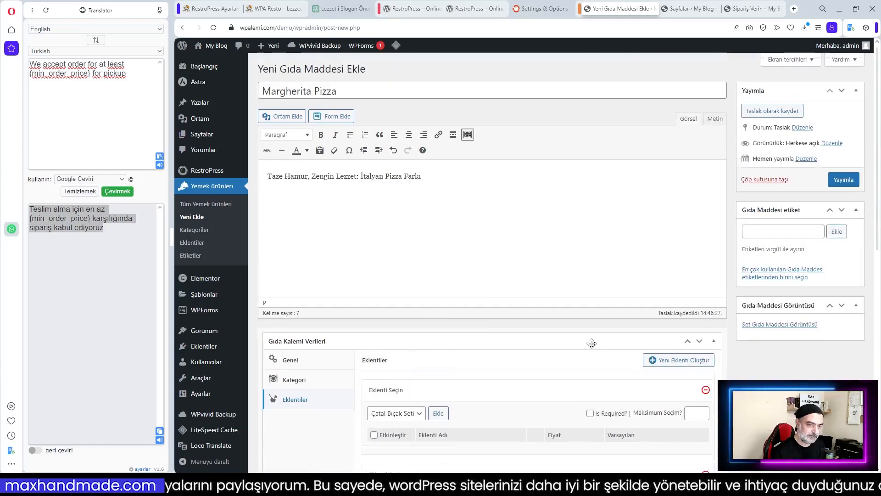
Publish the Margherita Pizza and set the uploaded margherita_pizza.jpg as its featured image
click(840, 181)
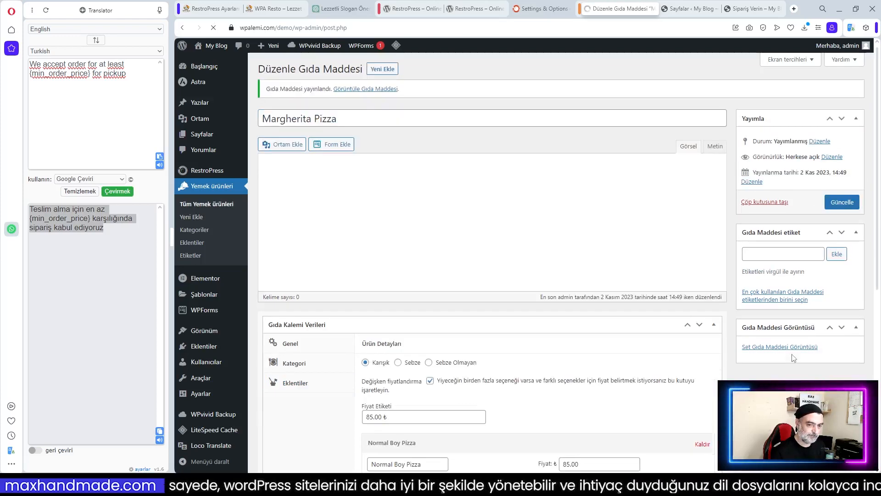
scroll(810, 225, down, 3)
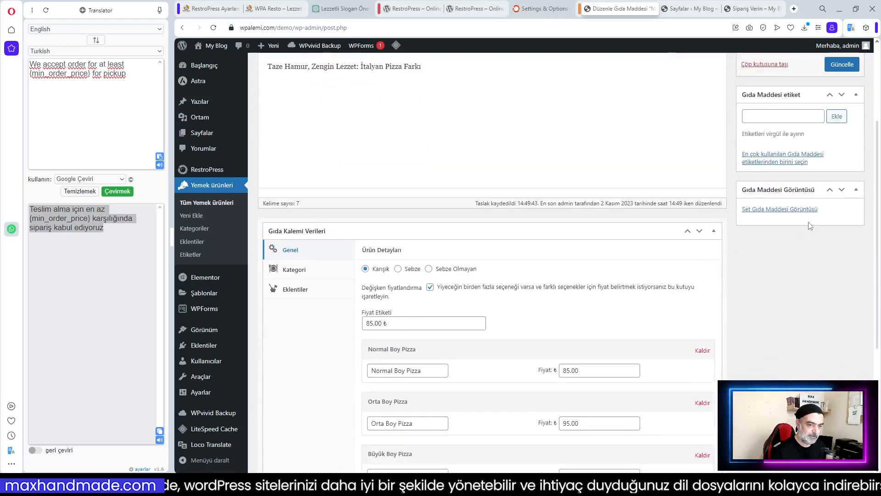
click(787, 210)
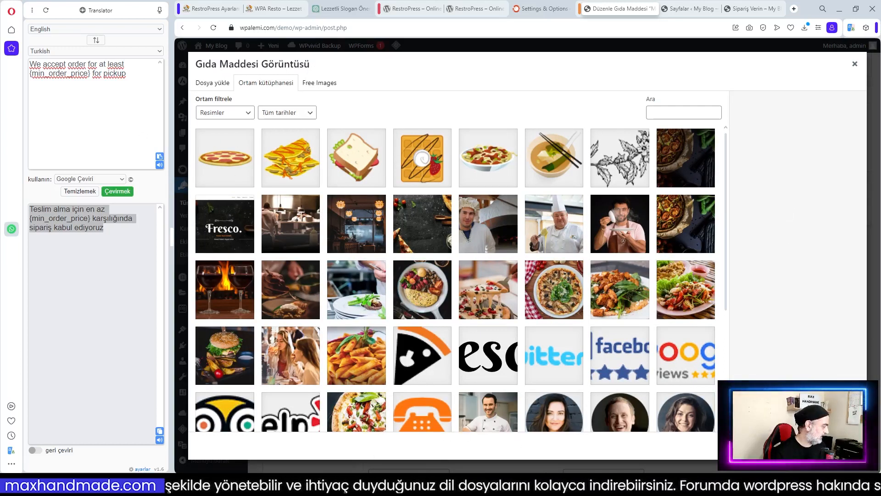
drag(177, 257, 488, 262)
scroll(616, 312, down, 4)
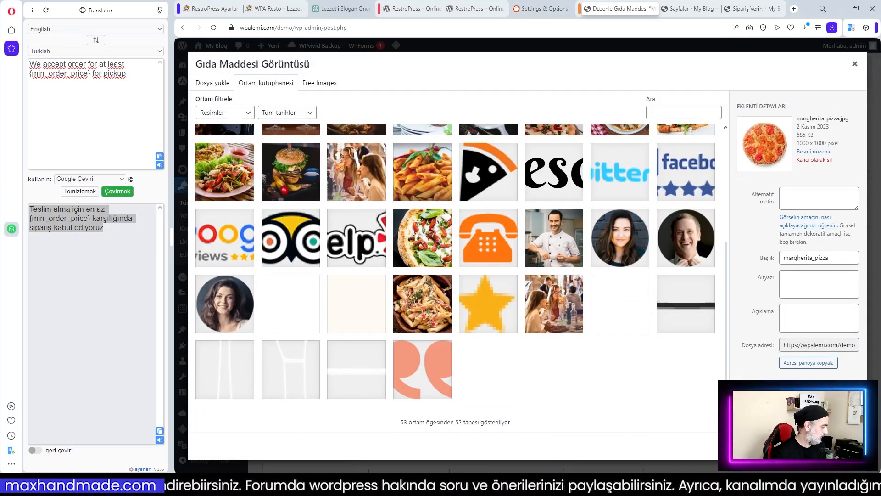
click(822, 445)
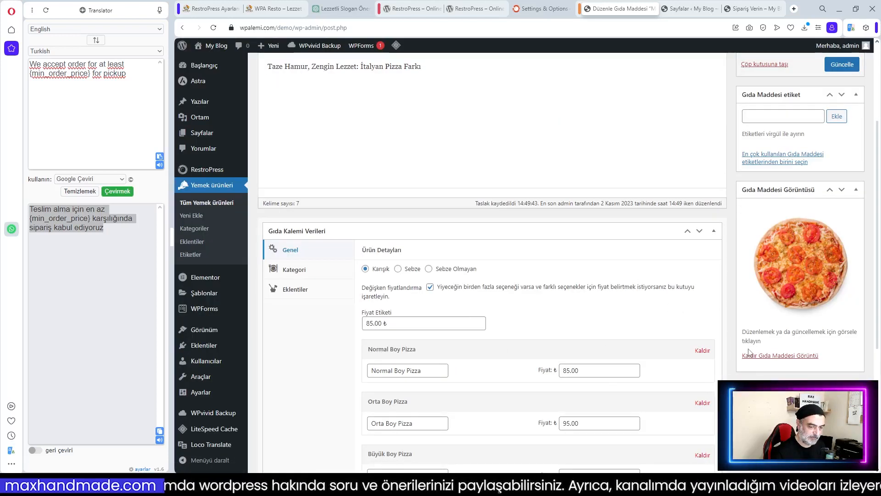
Update the food item with its new image and switch to the Pages list
scroll(748, 351, down, 5)
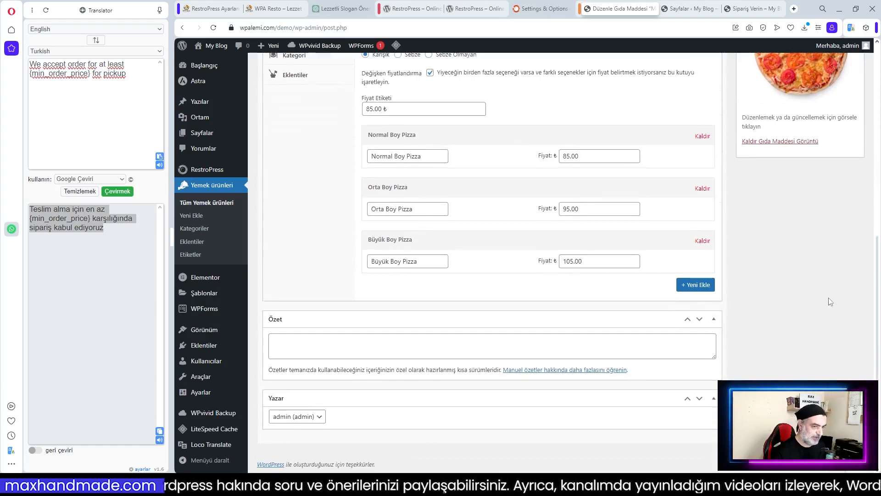
scroll(831, 302, up, 8)
click(844, 203)
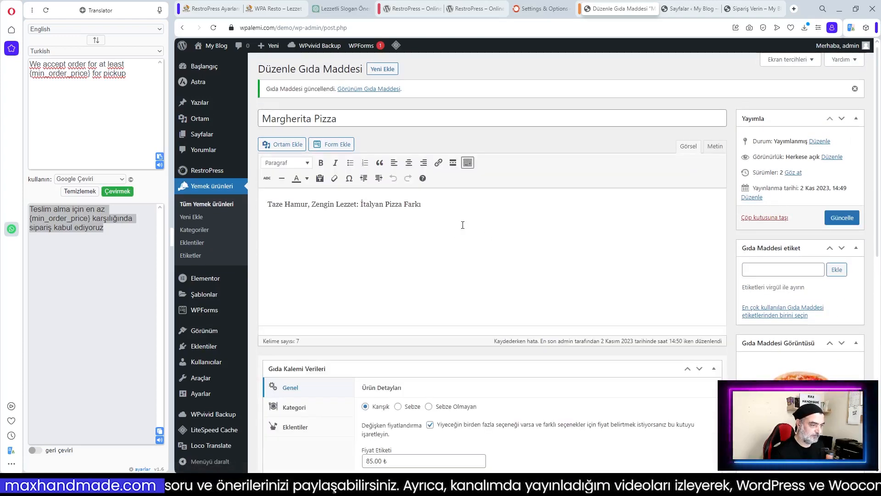
click(691, 8)
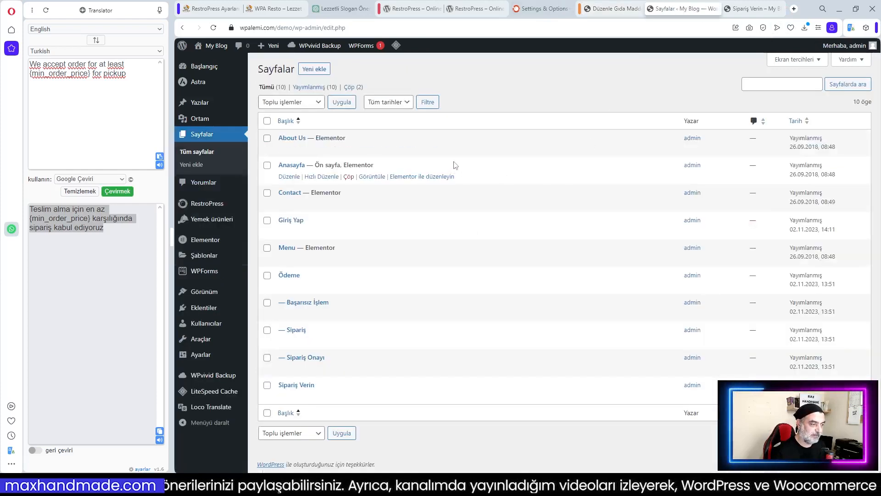
Reload the Sipariş Verin page and preview the Margherita Pizza's enlarged photo
click(753, 9)
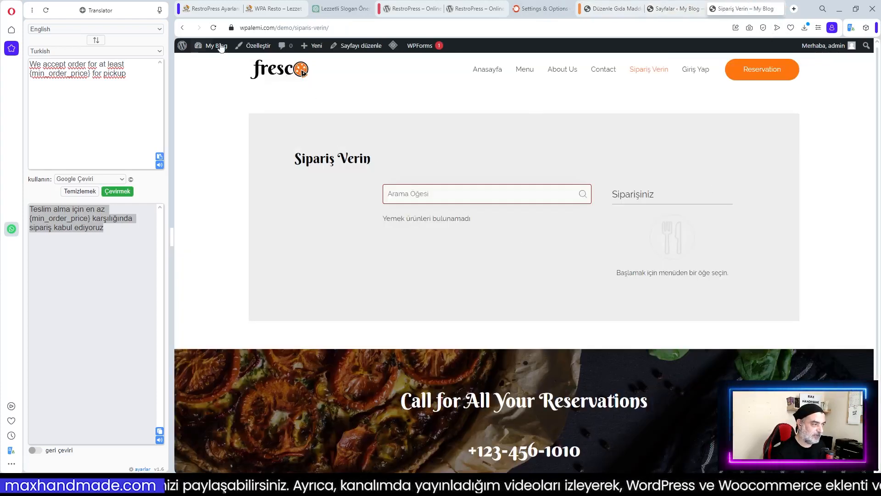
click(213, 28)
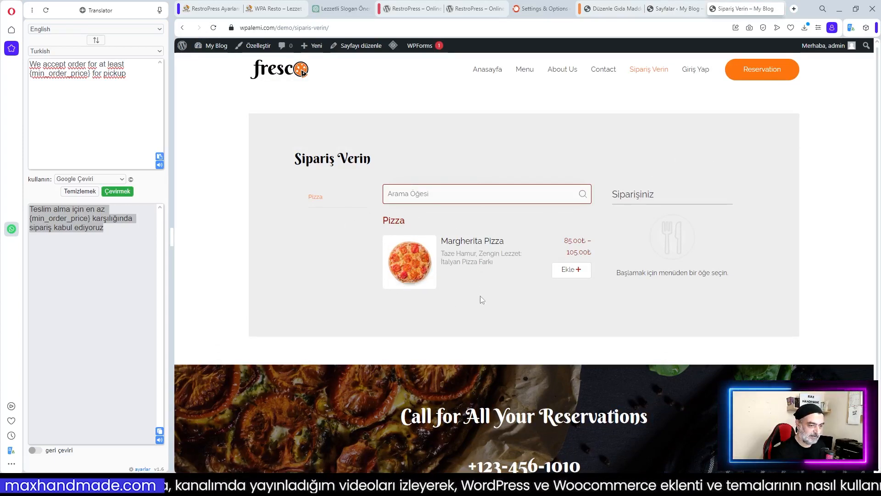
click(414, 262)
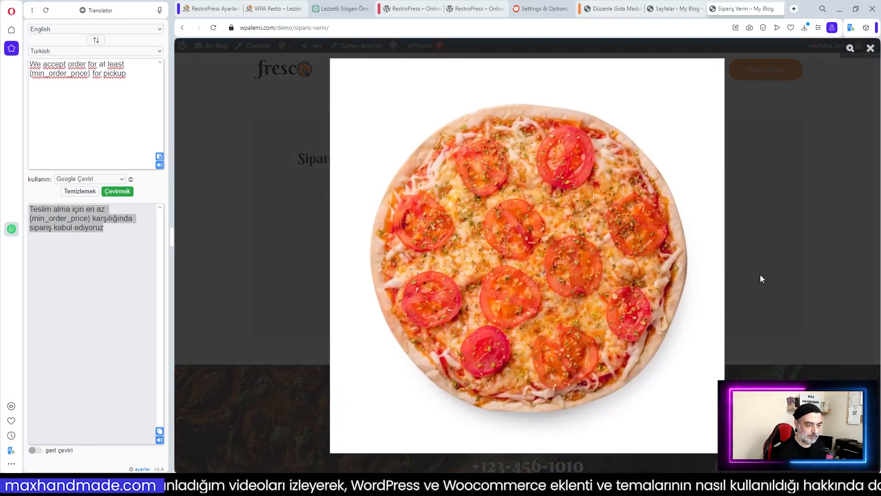
click(763, 262)
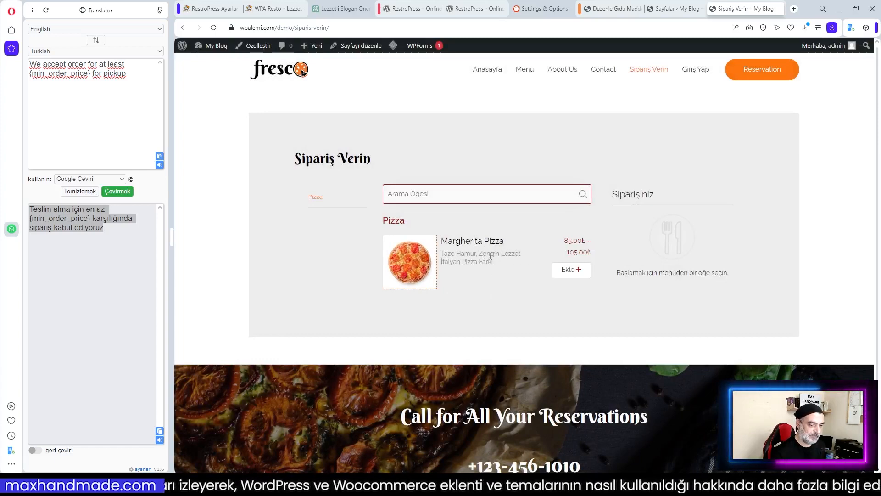
click(615, 272)
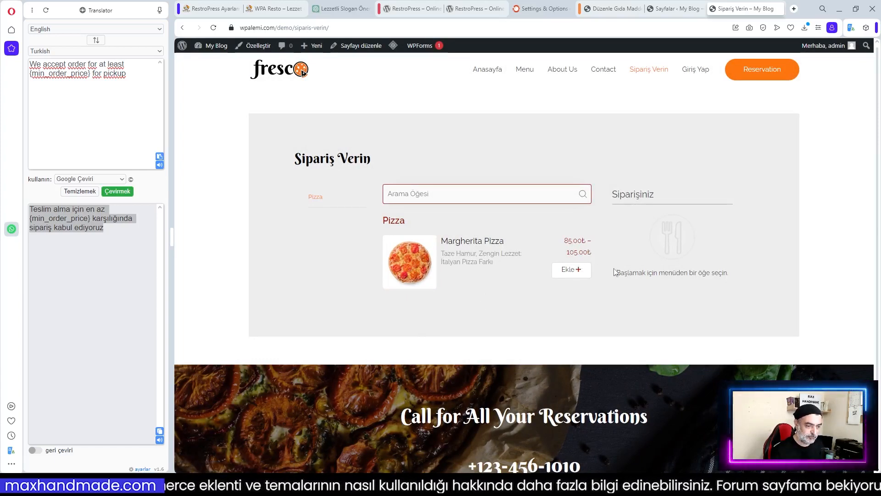
Add Margherita Pizza to the order, try pickup, then confirm delivery at 15:30
click(571, 271)
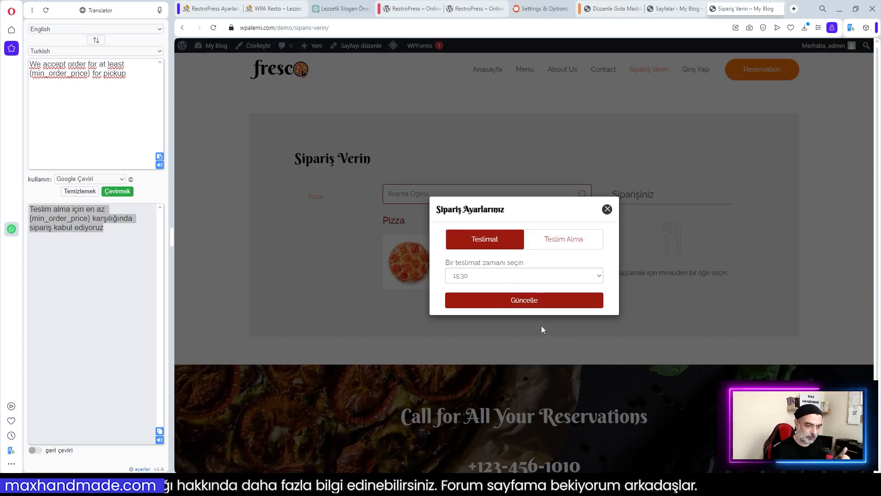
click(480, 274)
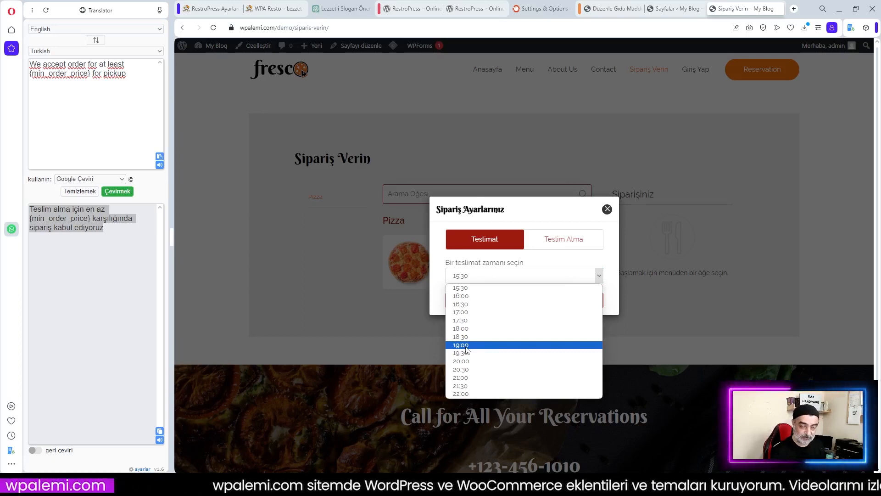
click(553, 260)
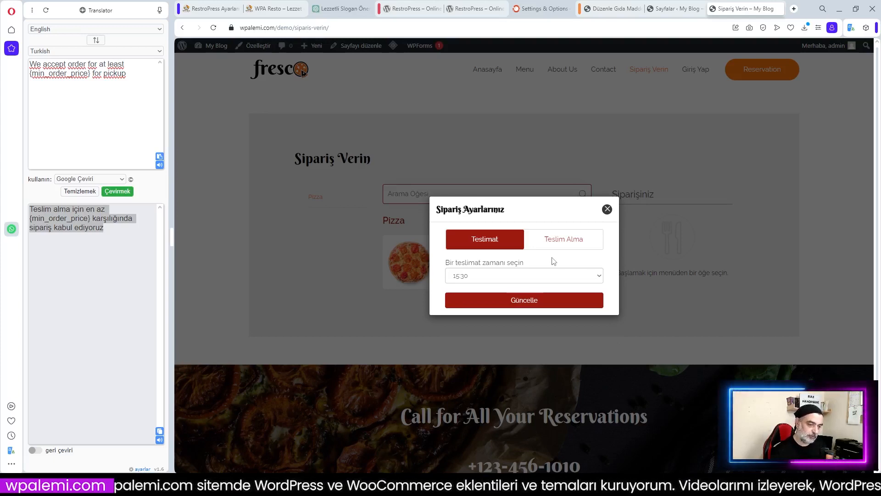
click(554, 246)
click(494, 276)
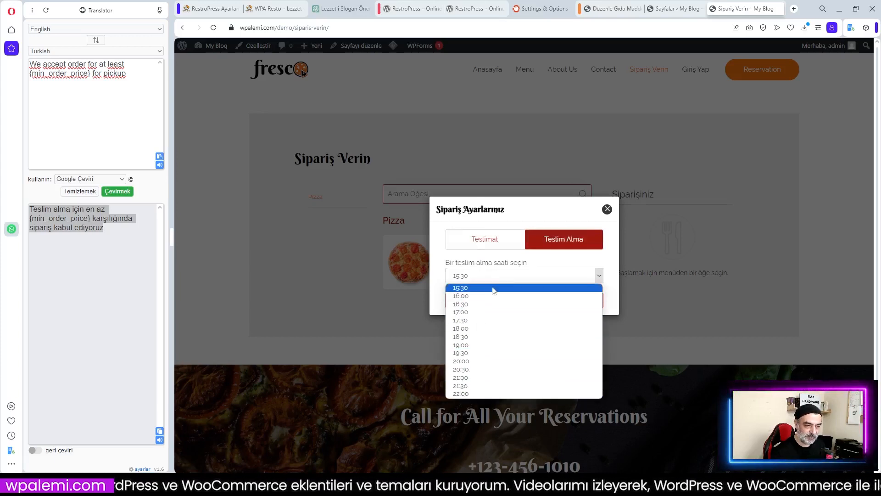
click(539, 239)
click(507, 243)
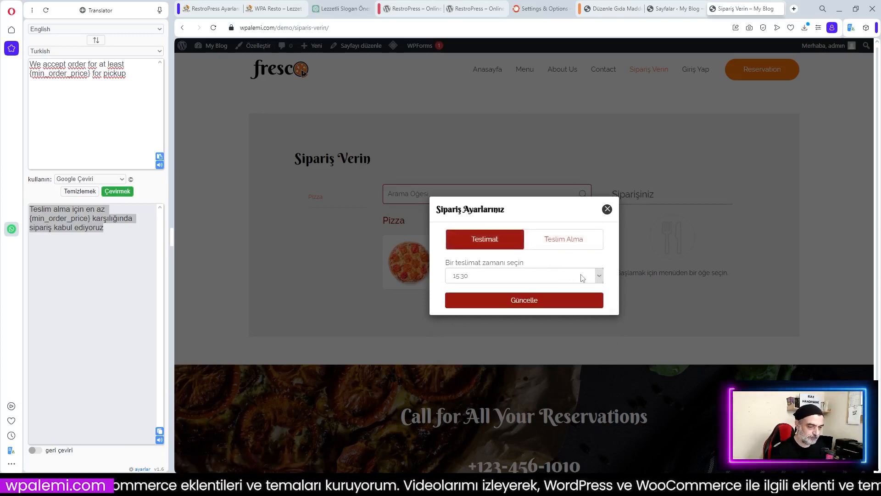
click(528, 300)
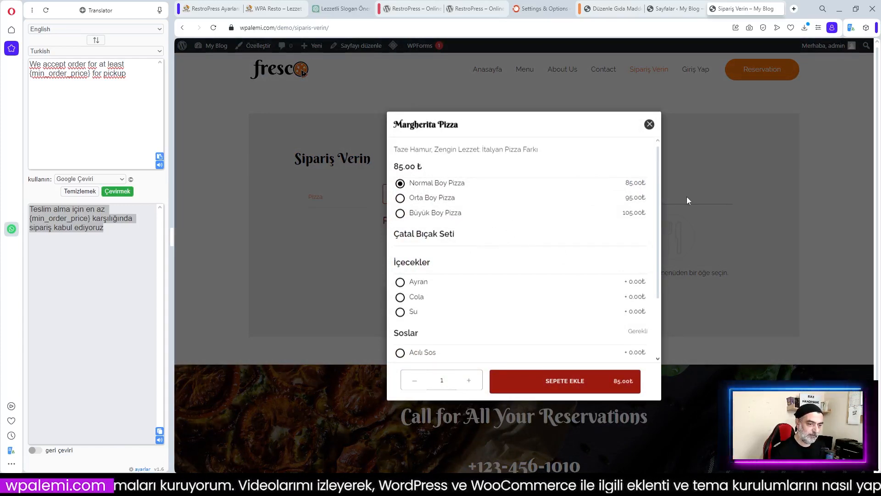
Try the Büyük Boy size, different drinks, and switching between Acılı Sos and the other sauce
click(401, 214)
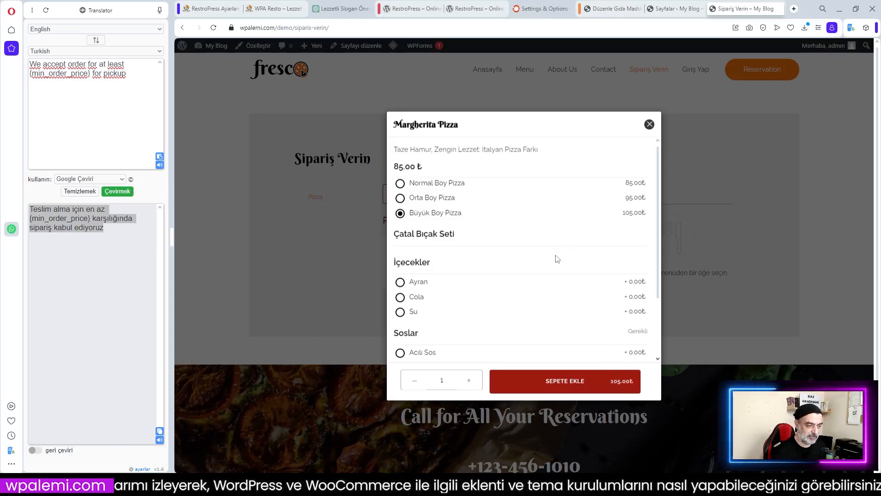
scroll(557, 260, down, 2)
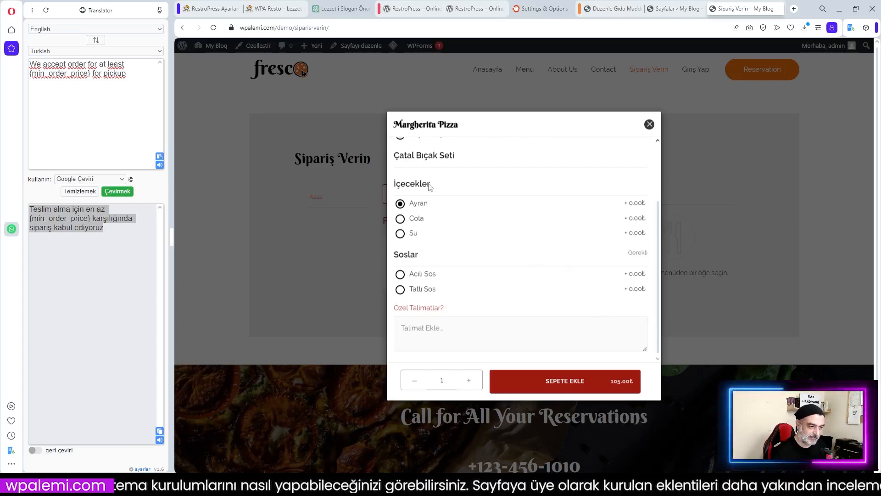
click(400, 235)
click(401, 219)
click(402, 275)
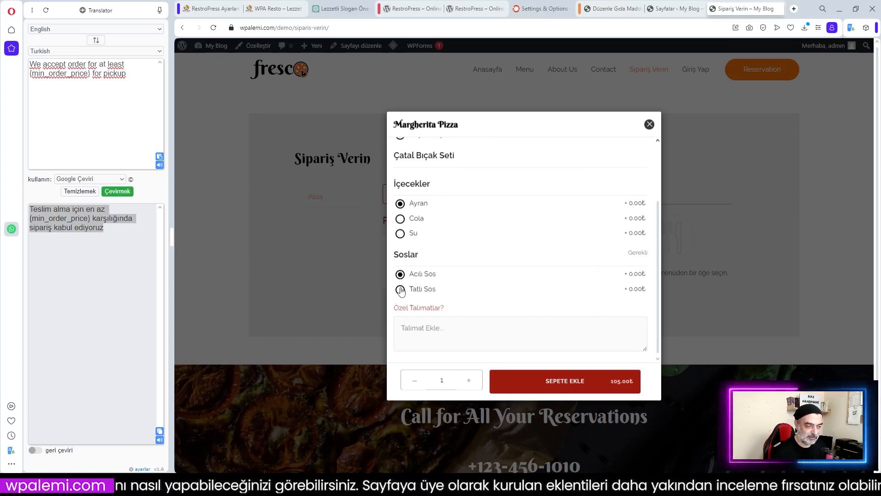
click(400, 274)
click(401, 289)
click(400, 274)
click(400, 289)
click(400, 274)
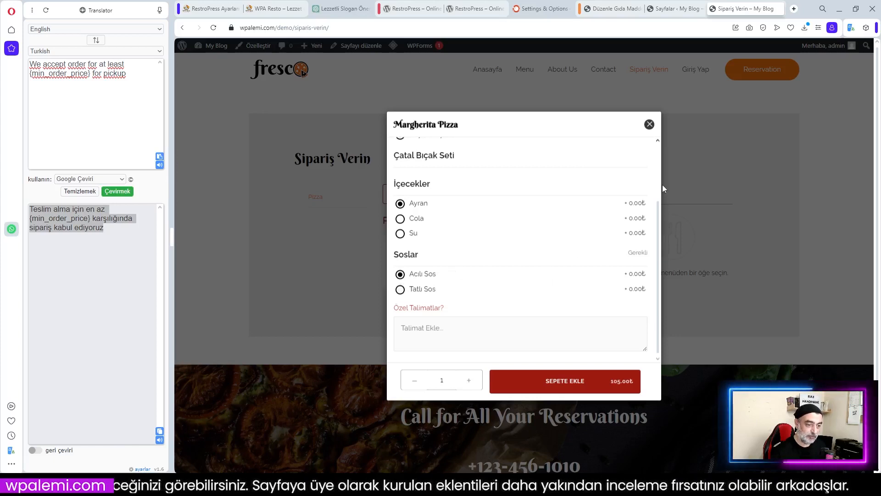
scroll(564, 245, up, 2)
scroll(596, 257, down, 2)
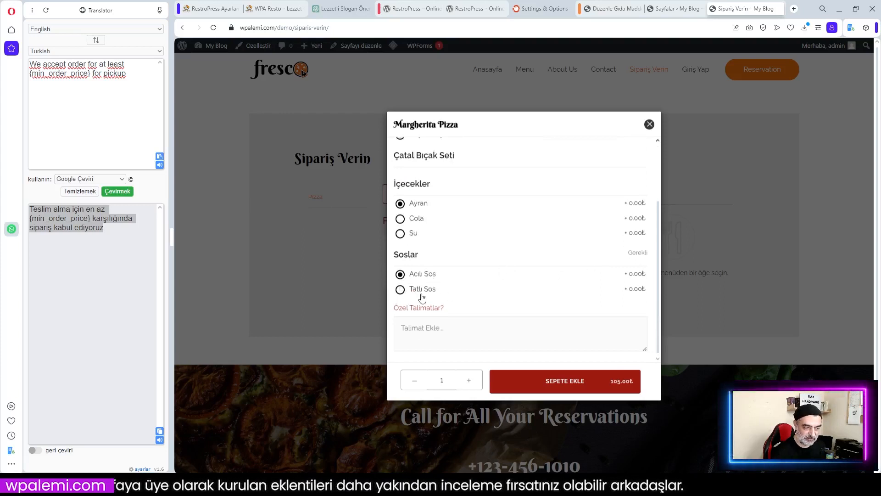
scroll(529, 228, up, 2)
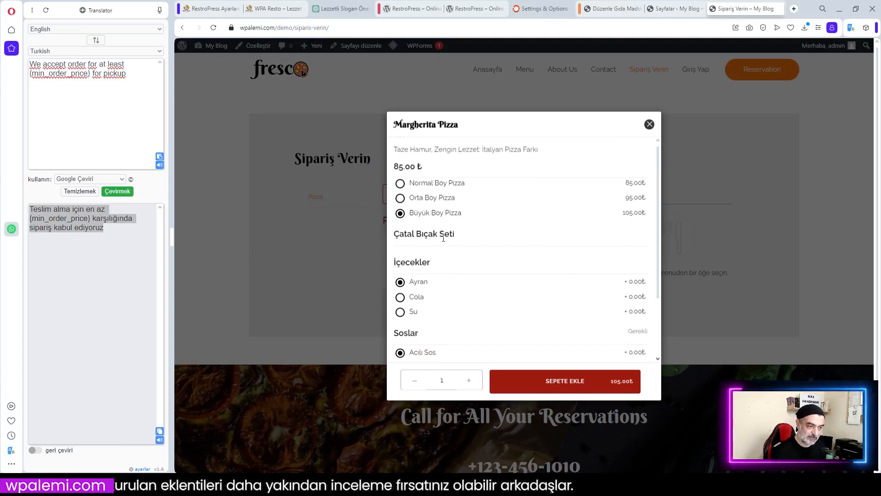
Close the Margherita Pizza options window and return to its admin edit page
mouse_move(439, 238)
mouse_down()
mouse_move(502, 242)
mouse_move(422, 241)
mouse_up()
click(413, 243)
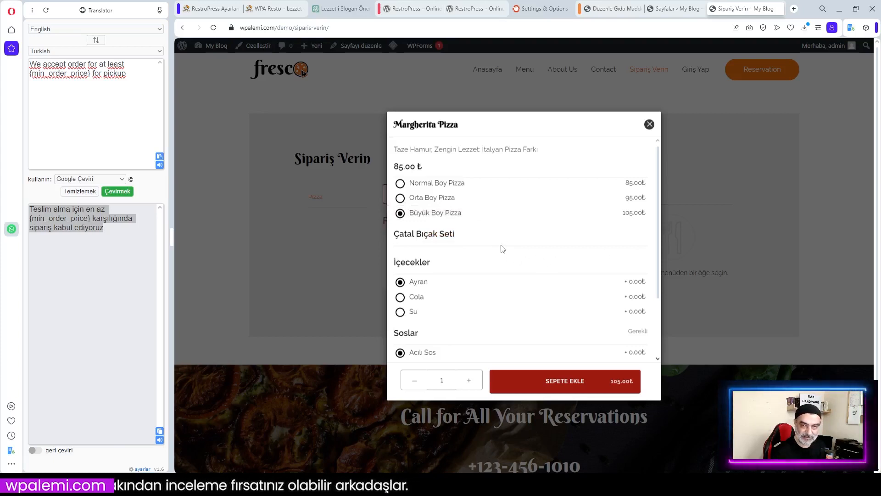
click(649, 126)
click(617, 9)
Enter drink add-on prices for every pizza size: Ayran 10.00, Cola 15.00, Su 5.00
scroll(477, 263, down, 4)
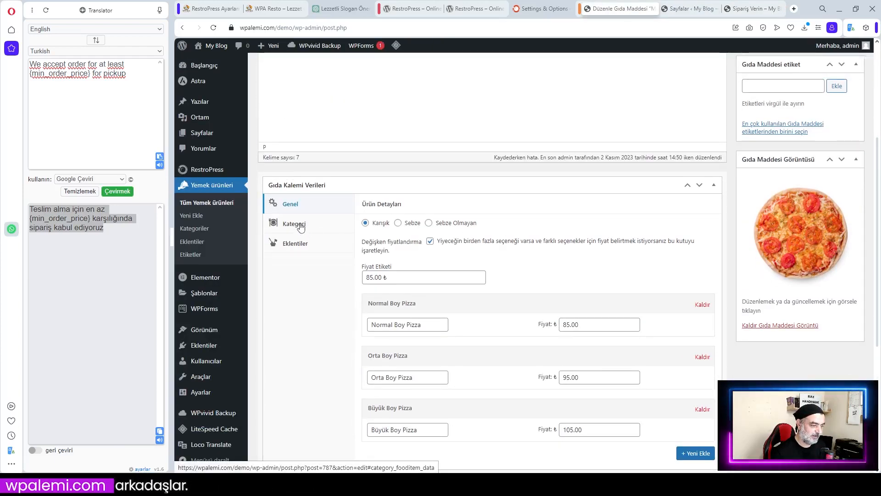
click(294, 249)
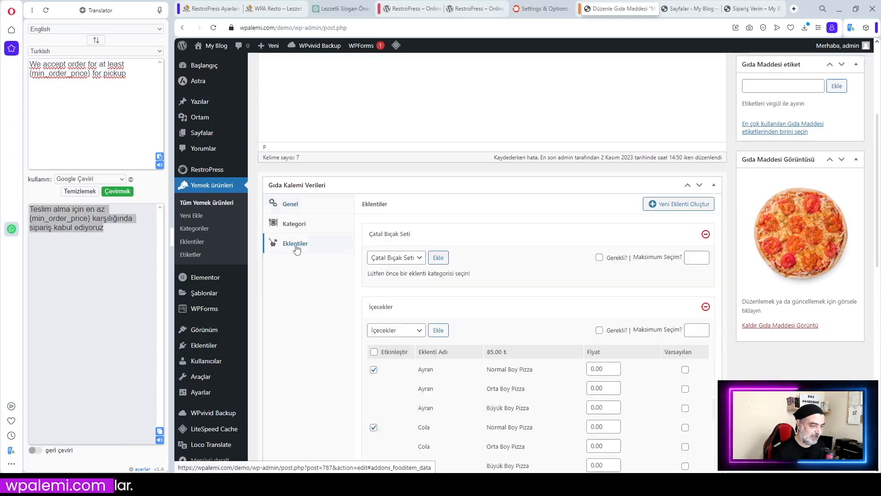
scroll(601, 242, down, 5)
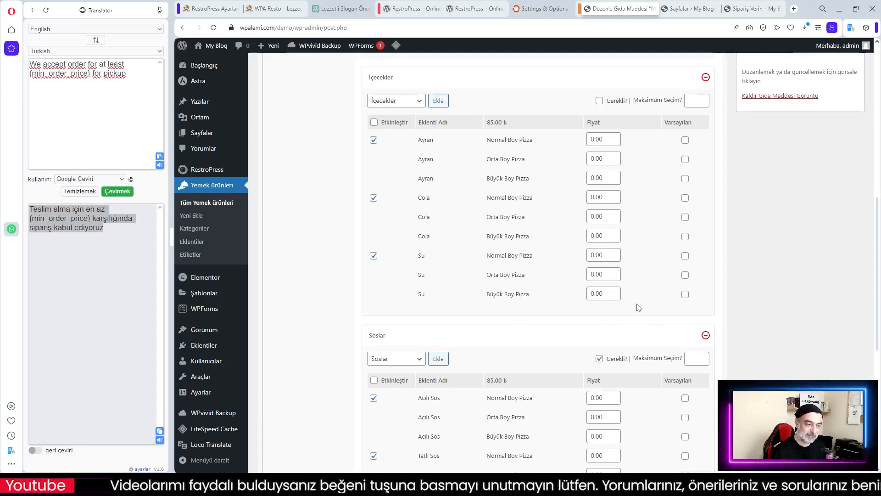
scroll(571, 261, up, 7)
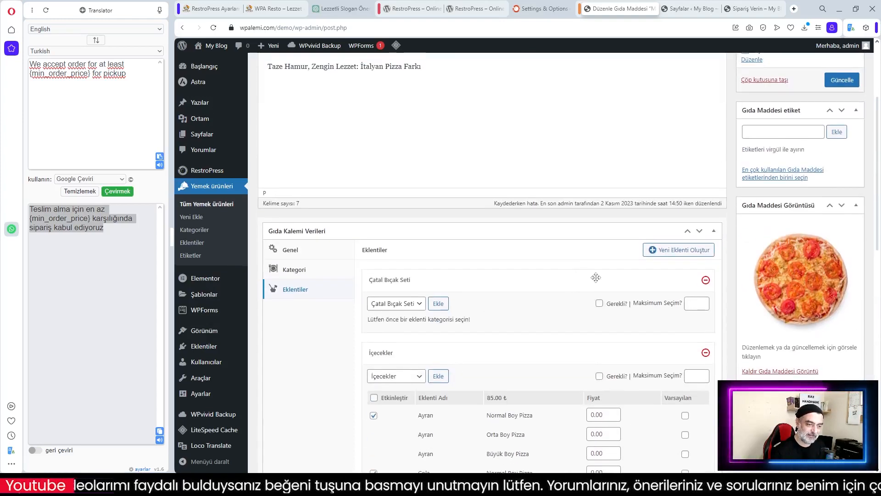
scroll(575, 265, down, 5)
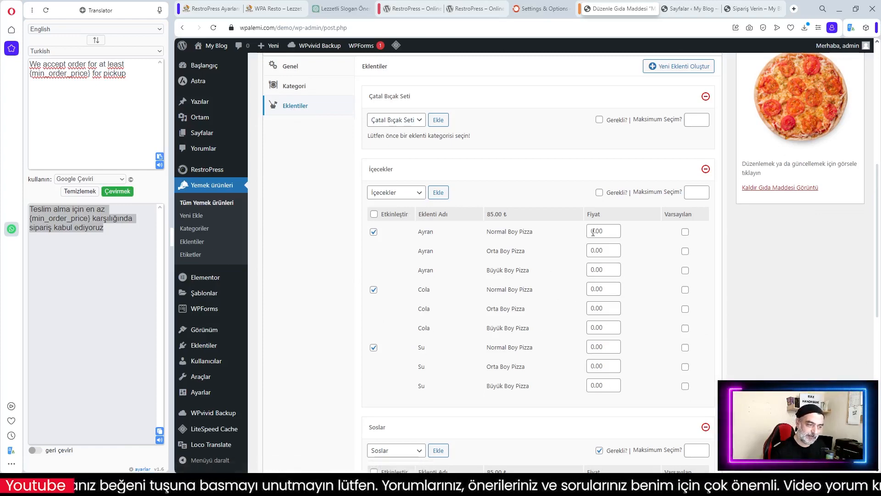
scroll(592, 288, down, 3)
scroll(591, 290, up, 3)
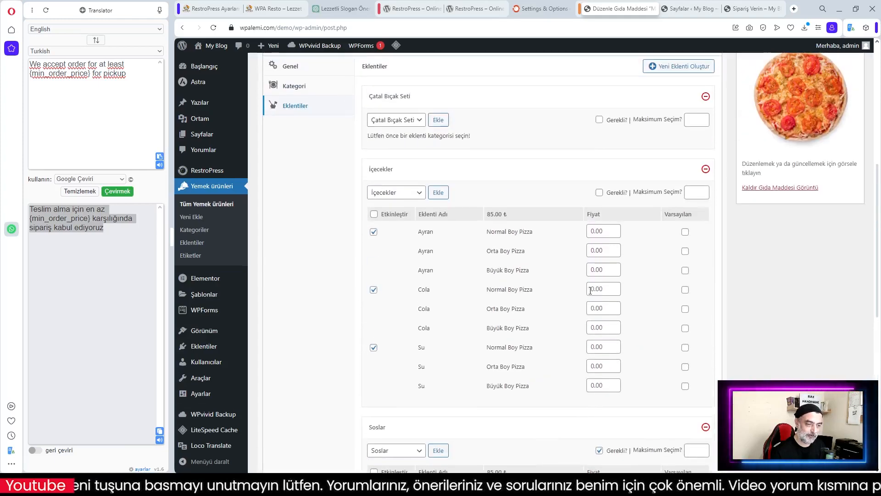
click(592, 232)
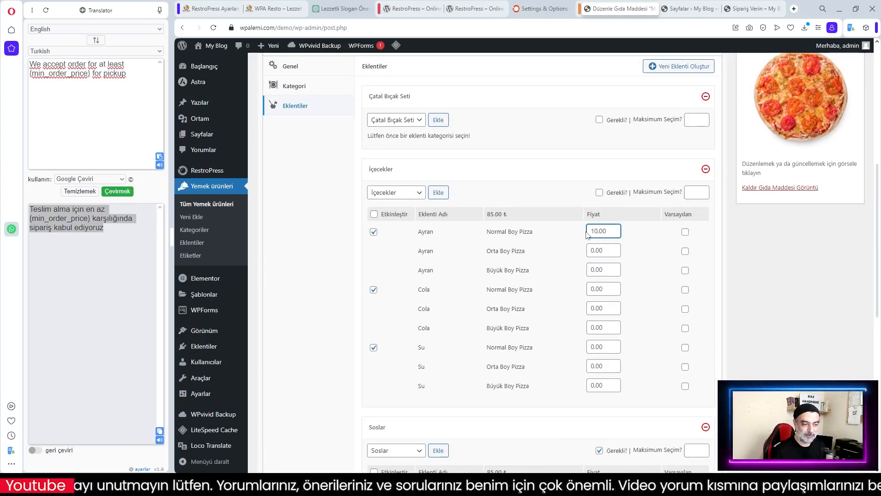
text(1)
click(597, 251)
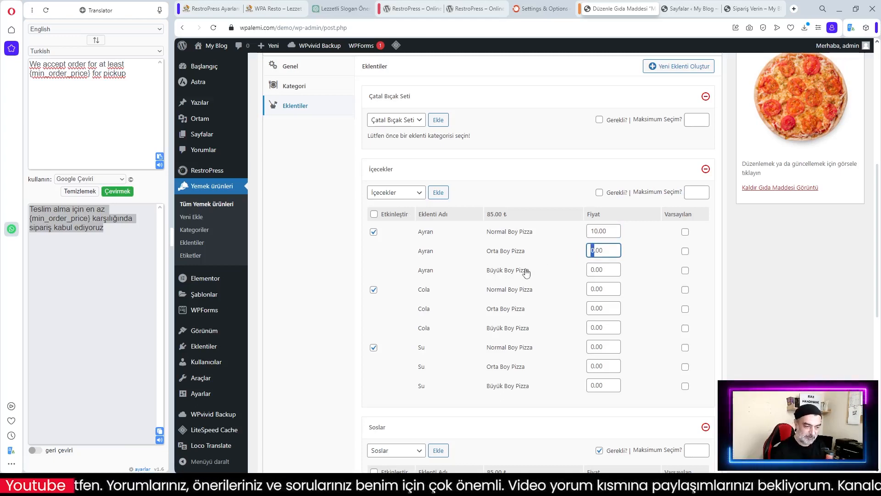
drag(594, 270, 585, 273)
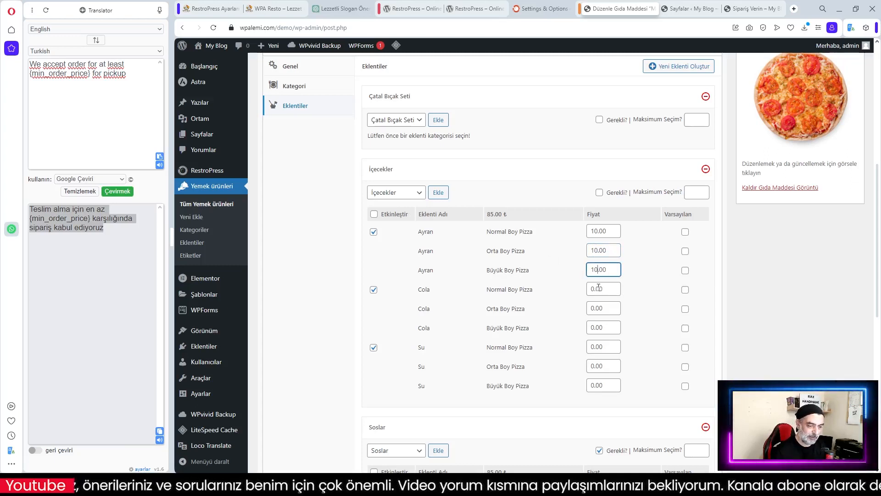
drag(595, 288, 589, 347)
text(15)
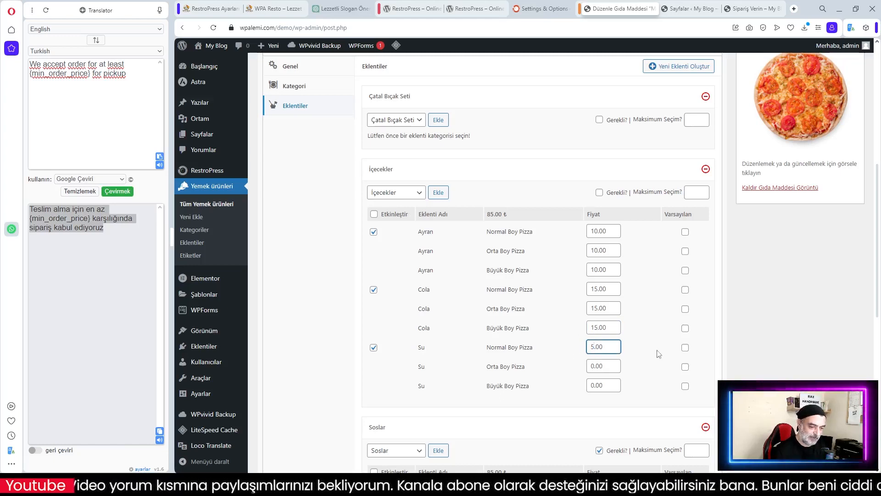
drag(593, 366, 589, 387)
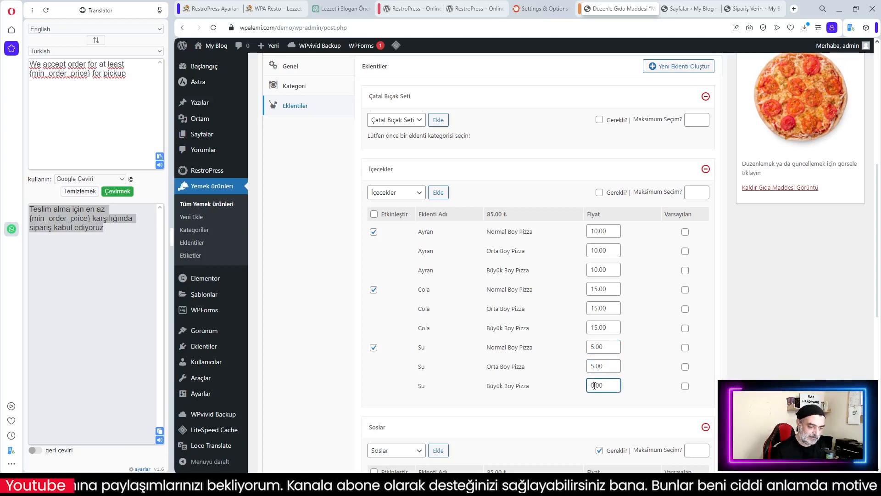
click(581, 408)
Make Acılı Sos the default sauce for Normal, Orta and Büyük Boy Pizza, and update
scroll(633, 395, down, 2)
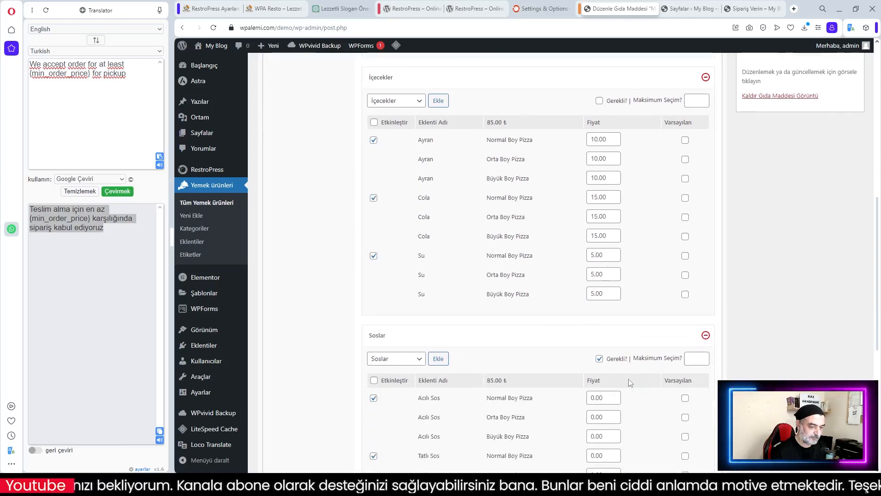
click(569, 328)
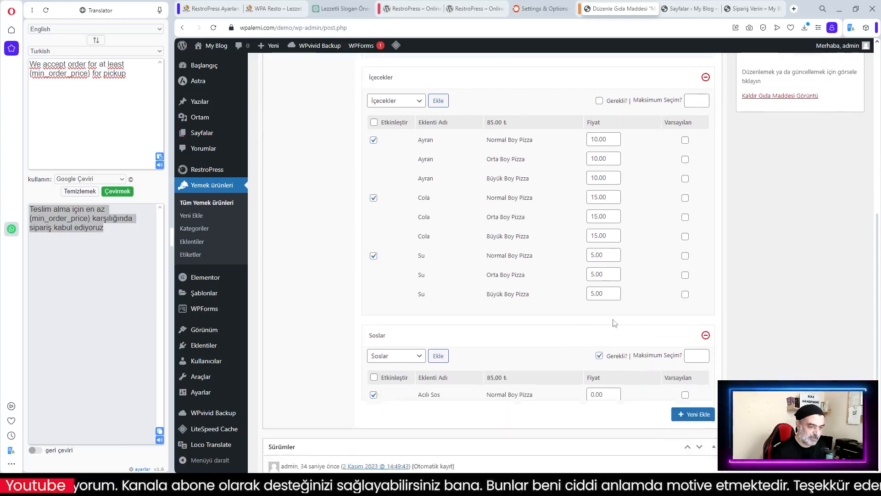
scroll(613, 322, down, 3)
click(500, 208)
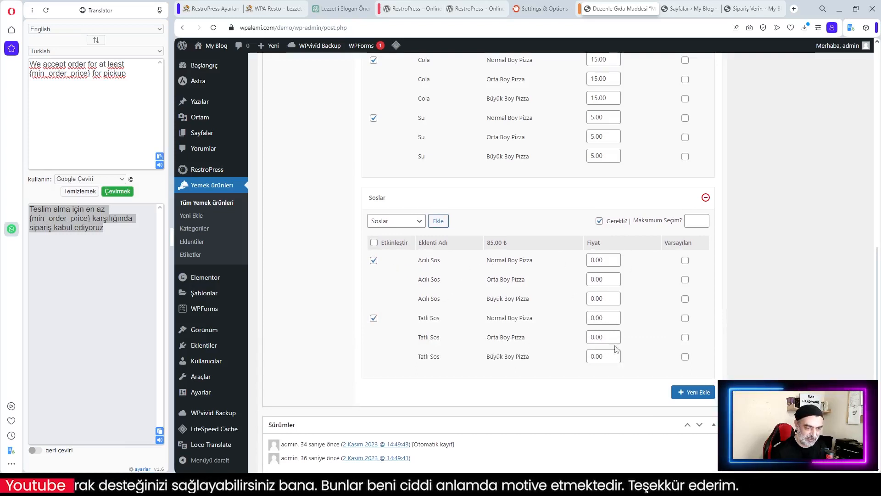
click(685, 260)
click(685, 279)
click(685, 298)
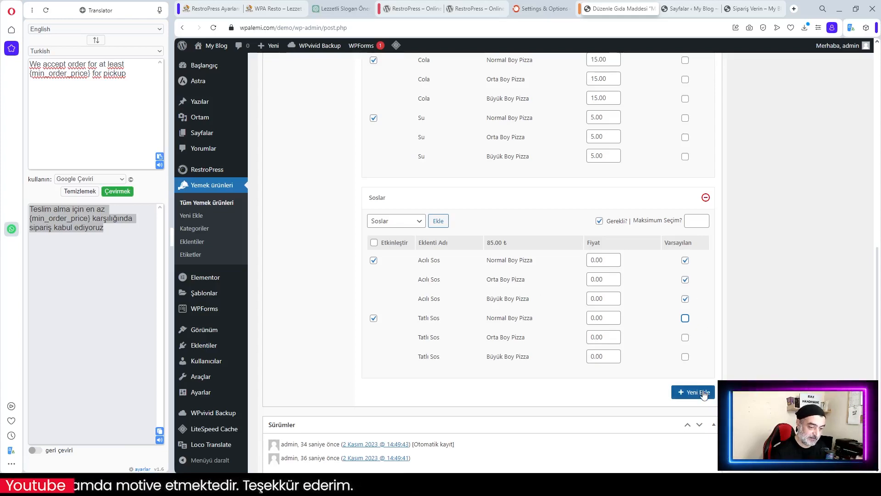
scroll(780, 230, up, 10)
click(840, 172)
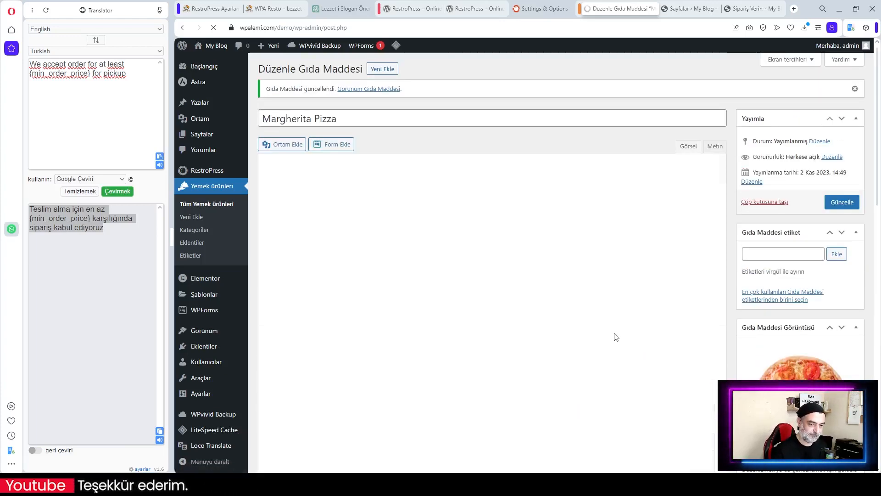
click(684, 9)
Return to the order page, clear the site cache, and reopen Margherita Pizza's options
click(715, 8)
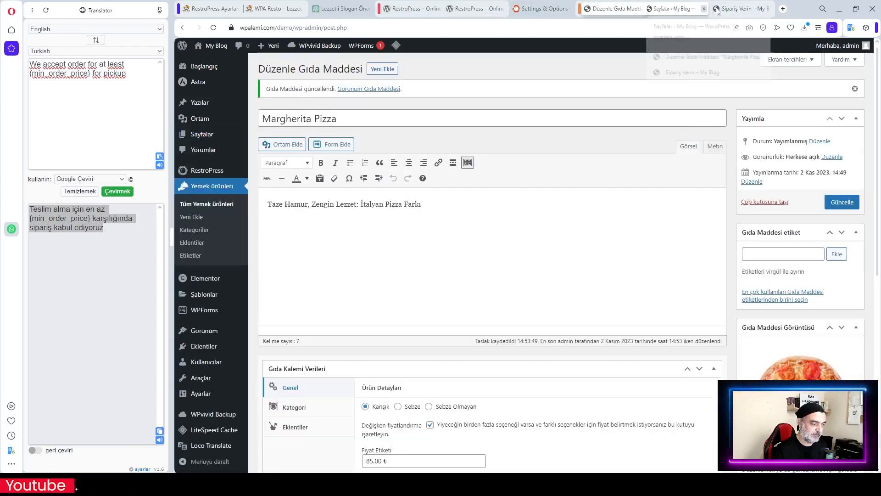
click(748, 8)
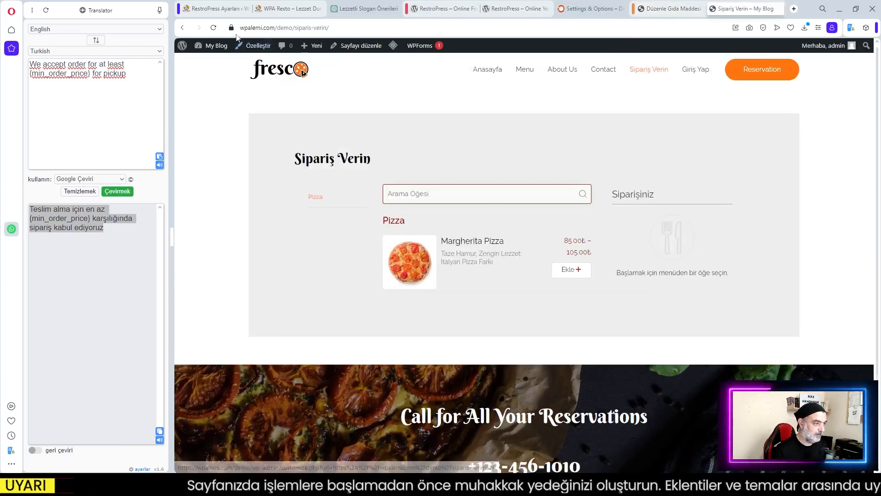
mouse_move(394, 46)
click(403, 85)
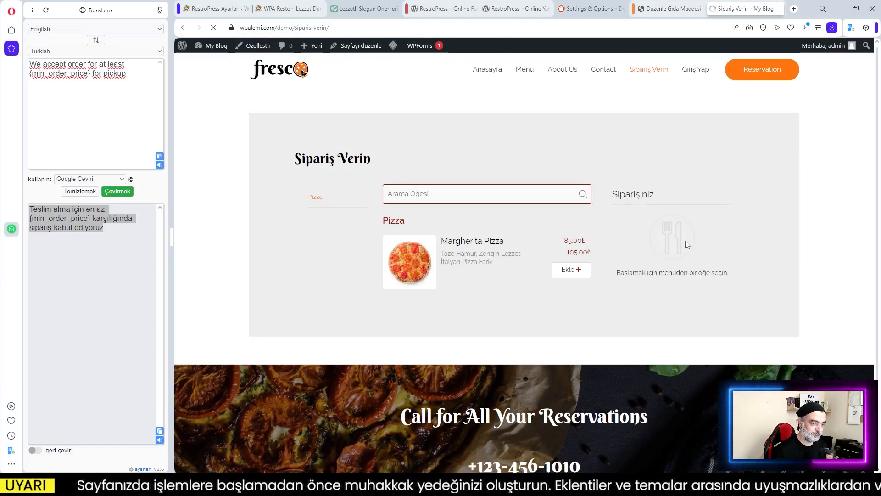
click(571, 271)
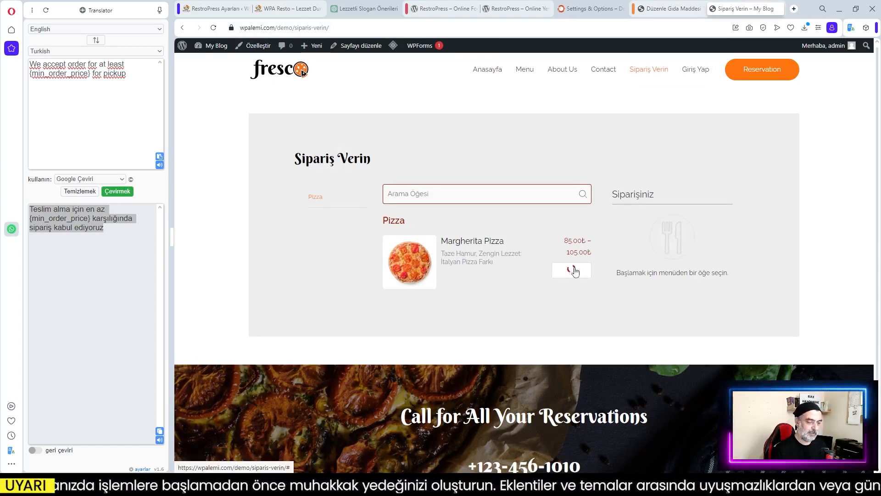
scroll(605, 263, down, 1)
scroll(604, 263, up, 1)
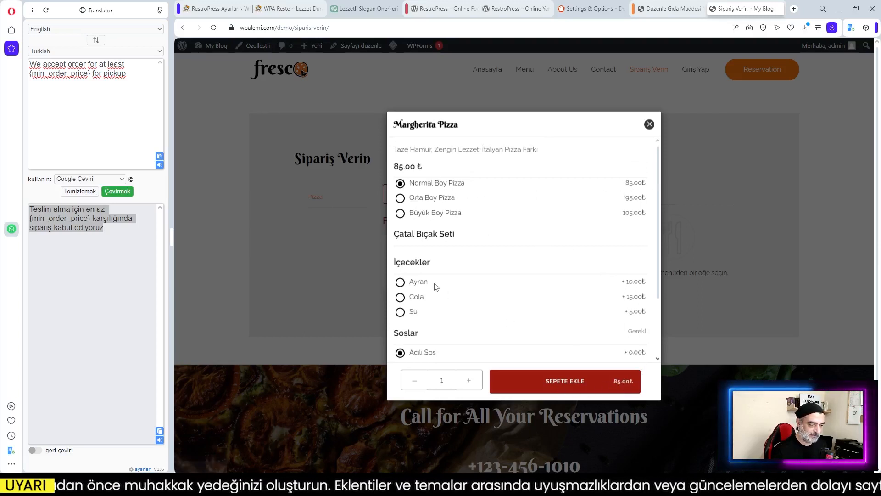
Choose Ayran as the drink and toggle the sauces, settling on Tatlı Sos
click(400, 281)
scroll(549, 279, down, 2)
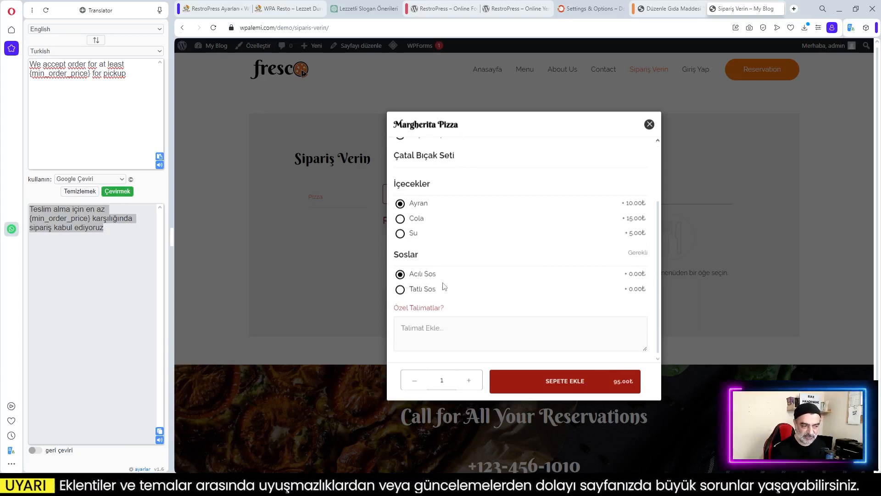
click(404, 291)
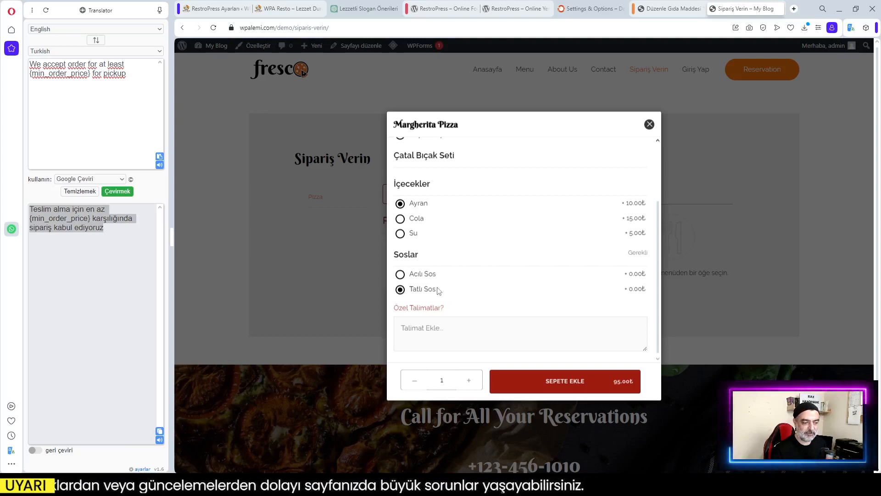
click(400, 274)
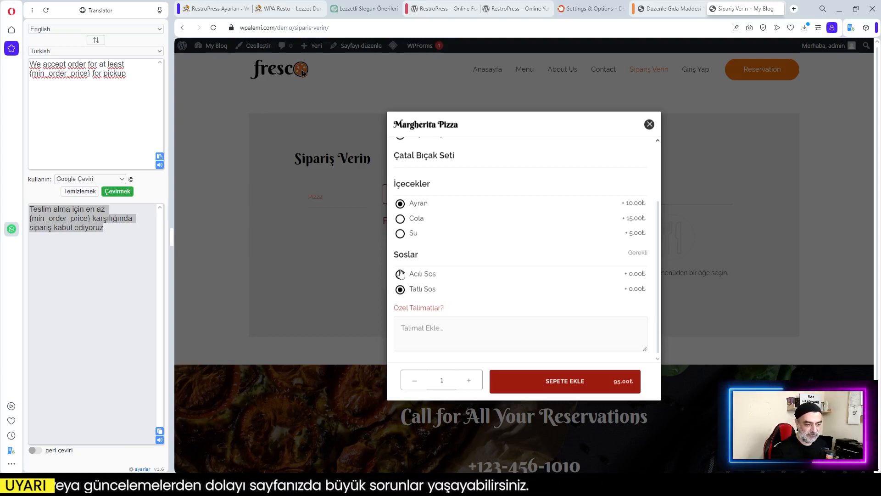
click(400, 289)
click(400, 274)
click(401, 290)
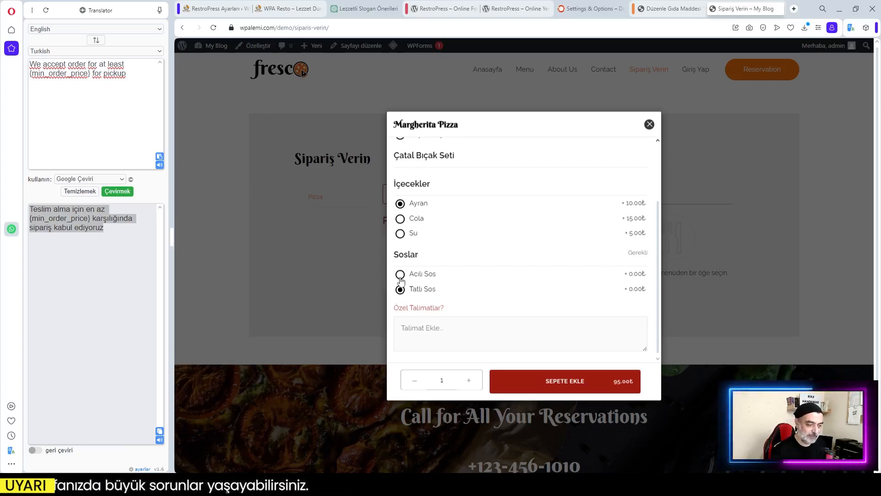
scroll(478, 279, up, 3)
scroll(479, 278, down, 3)
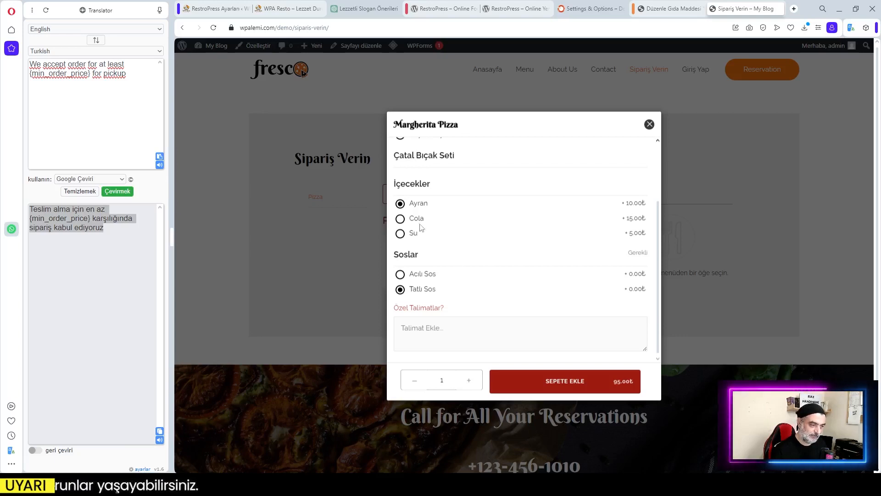
Cycle the drink through Cola and Su, ending back on Ayran for 95.00
click(401, 219)
click(400, 233)
click(400, 204)
click(402, 221)
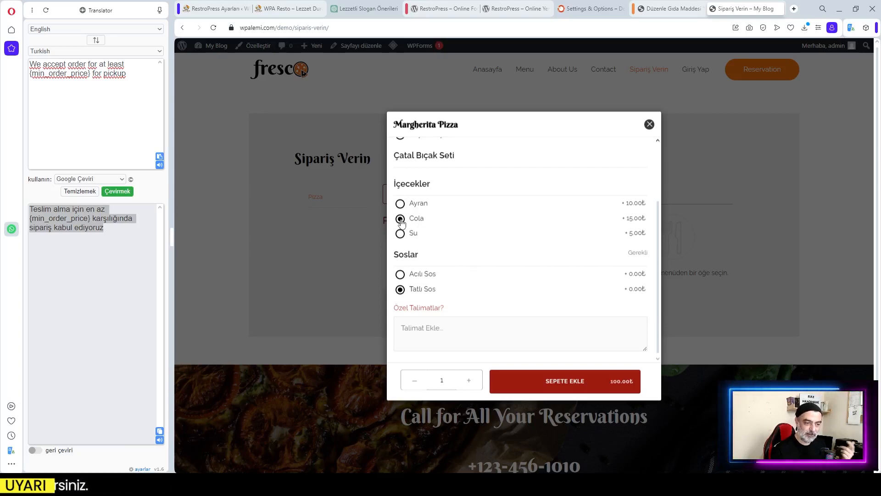
click(401, 203)
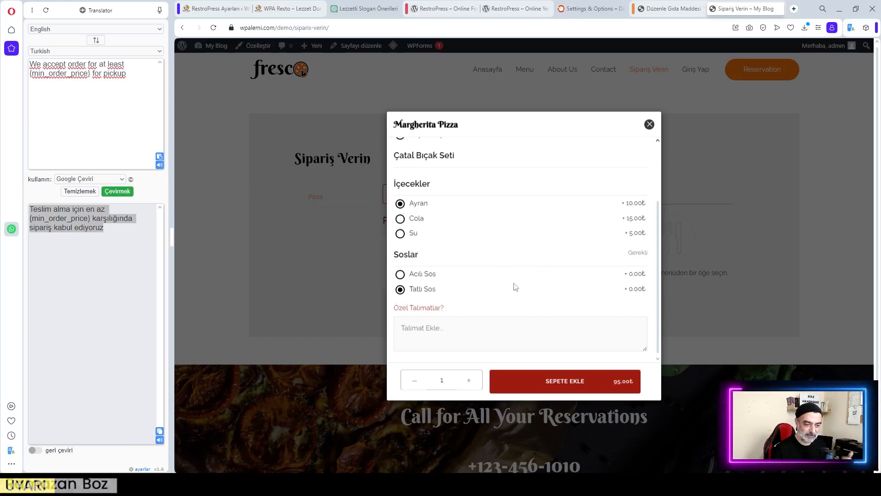
scroll(546, 254, up, 2)
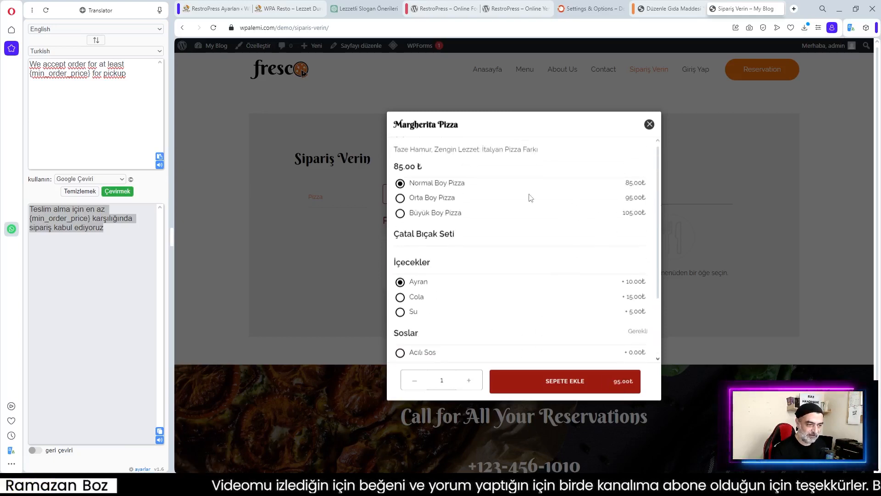
Order five Büyük Boy Margherita Pizzas with Su and Acılı Sos, totalling 550.00
click(400, 213)
scroll(501, 243, down, 2)
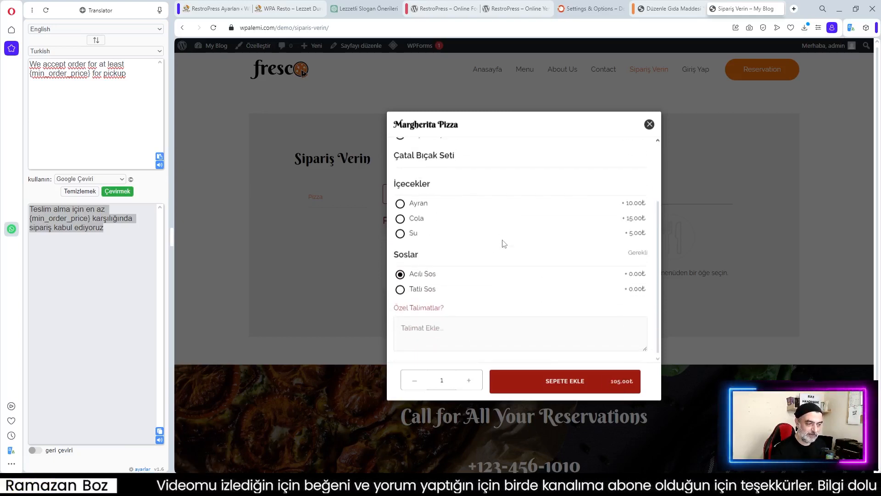
click(400, 233)
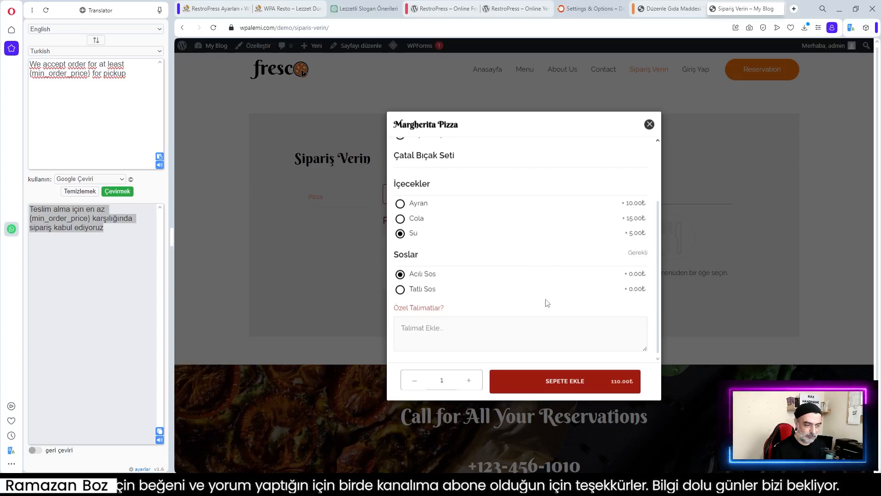
click(456, 333)
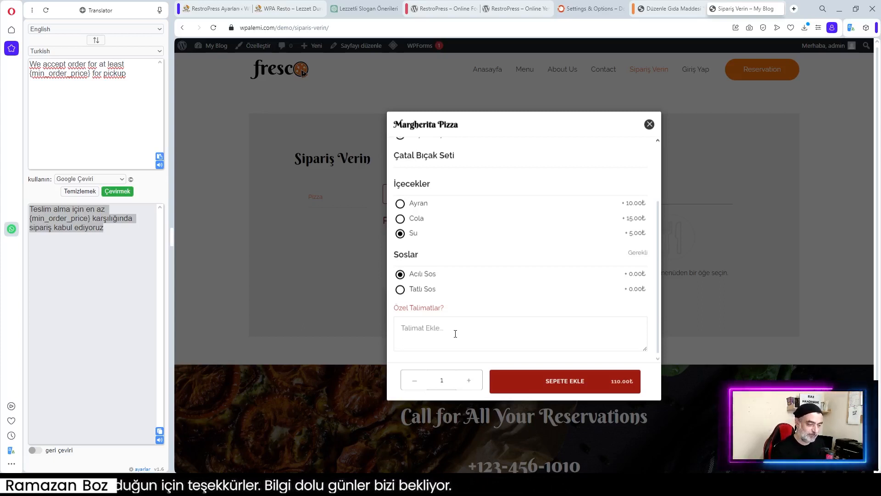
click(468, 381)
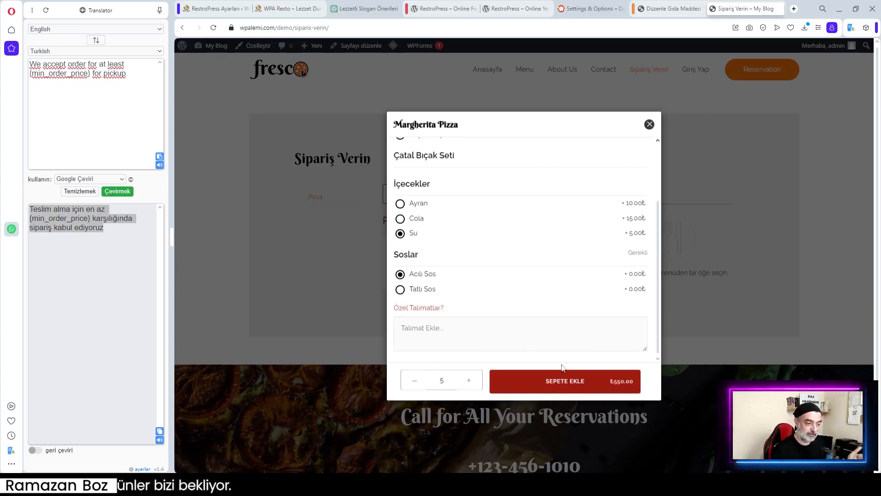
scroll(535, 253, up, 2)
scroll(536, 253, down, 1)
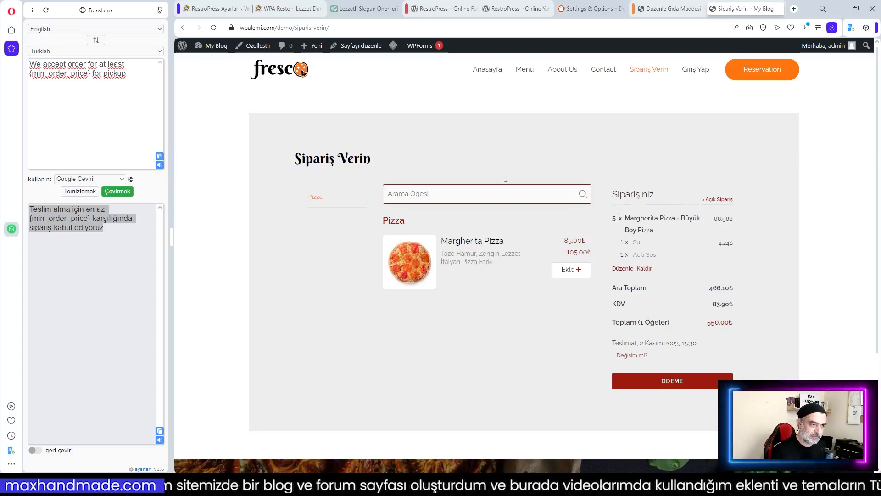
click(664, 10)
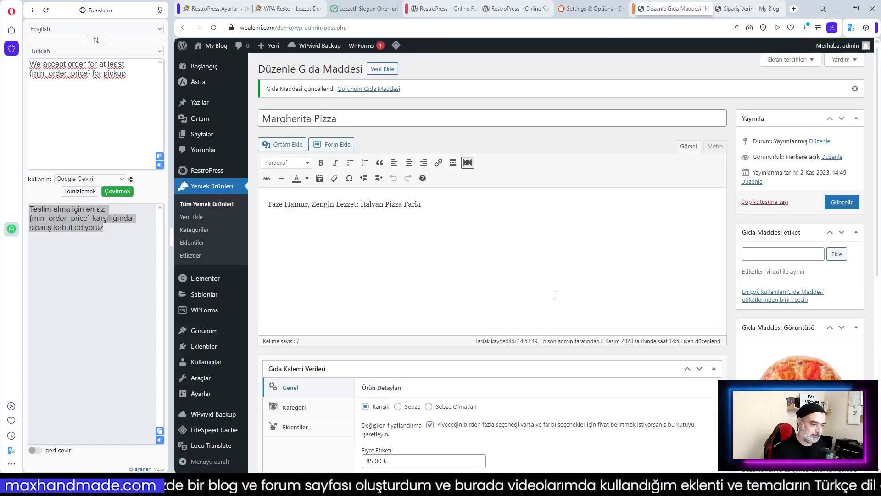
Clear the Soslar group's Maksimum Seçim value in the pizza's add-ons, then return to Sipariş Verin
scroll(556, 296, down, 4)
scroll(554, 297, down, 4)
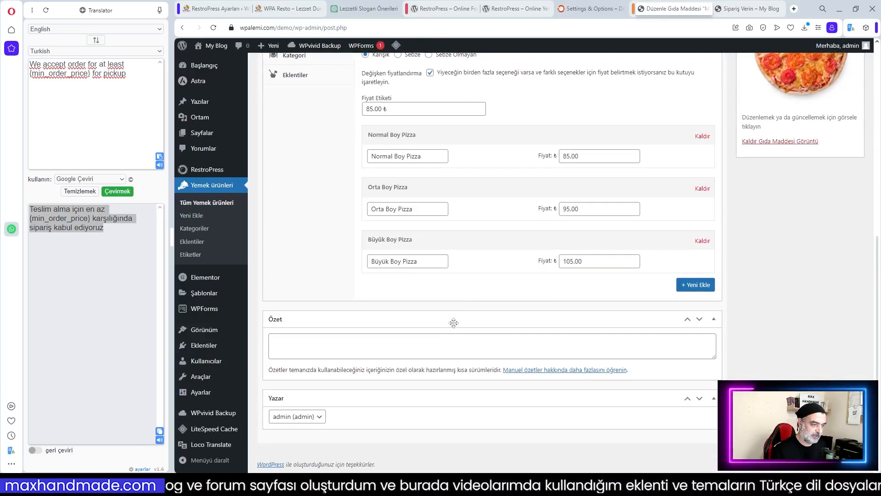
scroll(459, 299, up, 3)
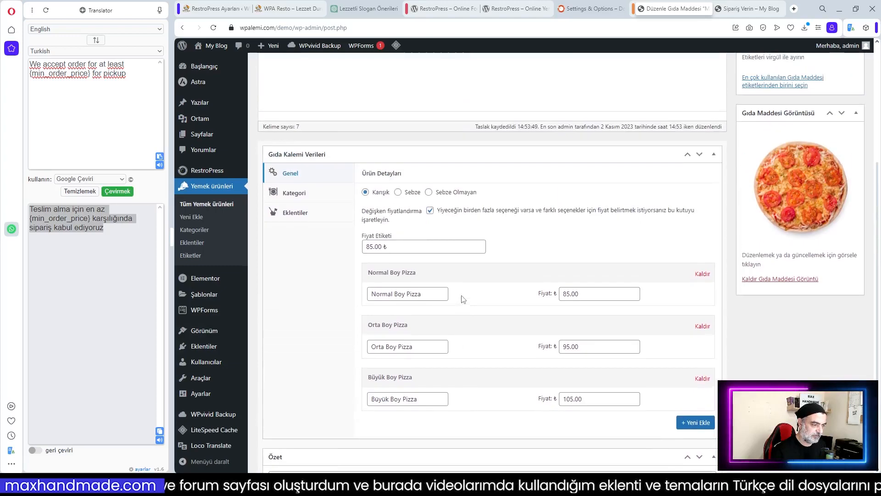
click(295, 213)
scroll(647, 321, down, 3)
scroll(647, 321, down, 2)
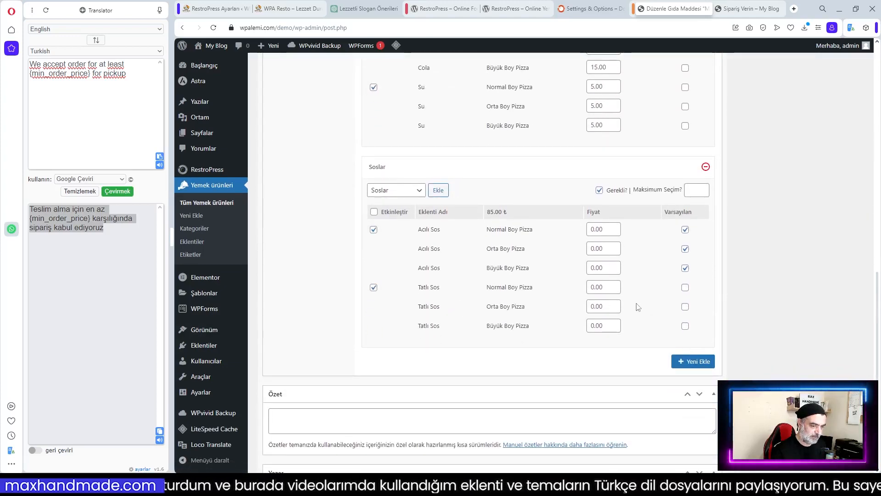
click(702, 188)
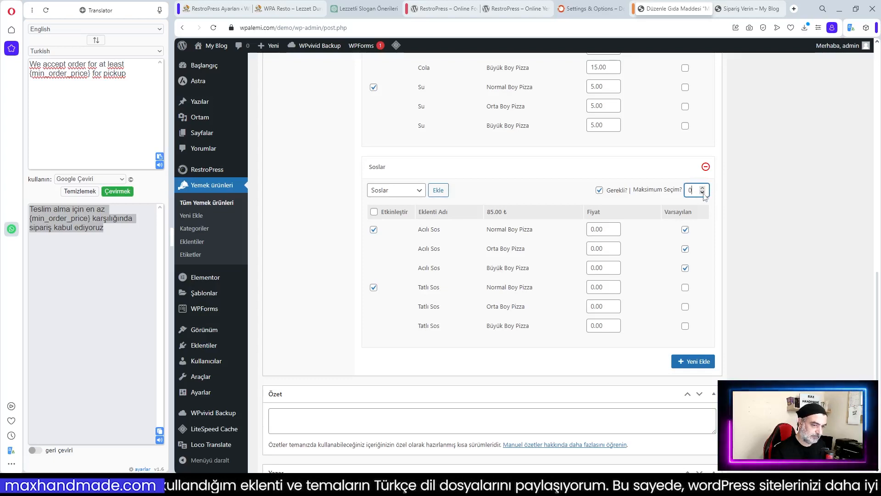
click(568, 170)
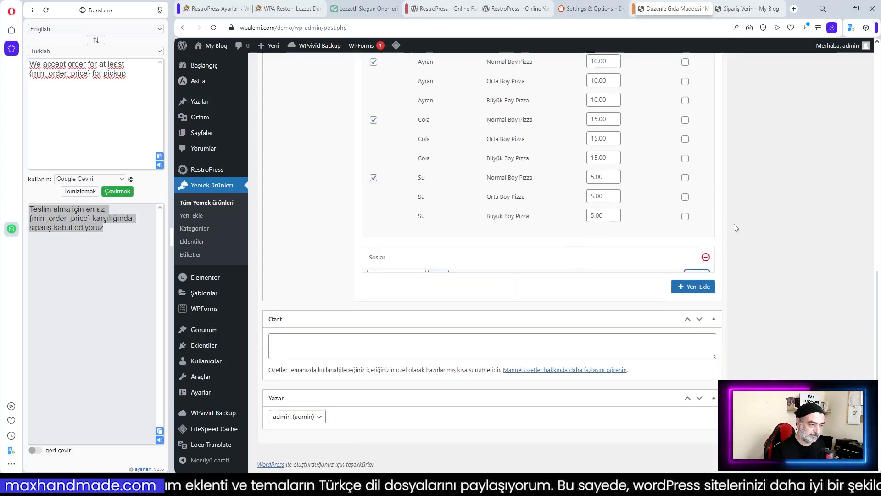
click(643, 260)
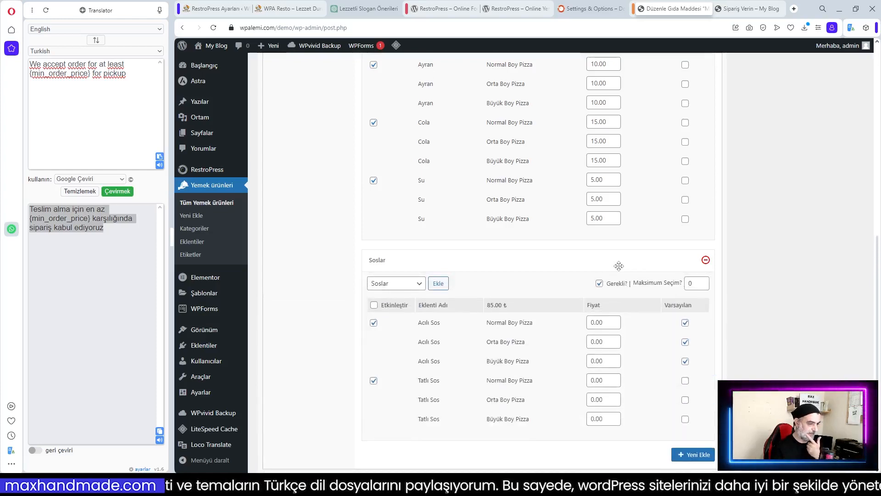
click(664, 284)
key(BackSpace)
scroll(646, 347, up, 2)
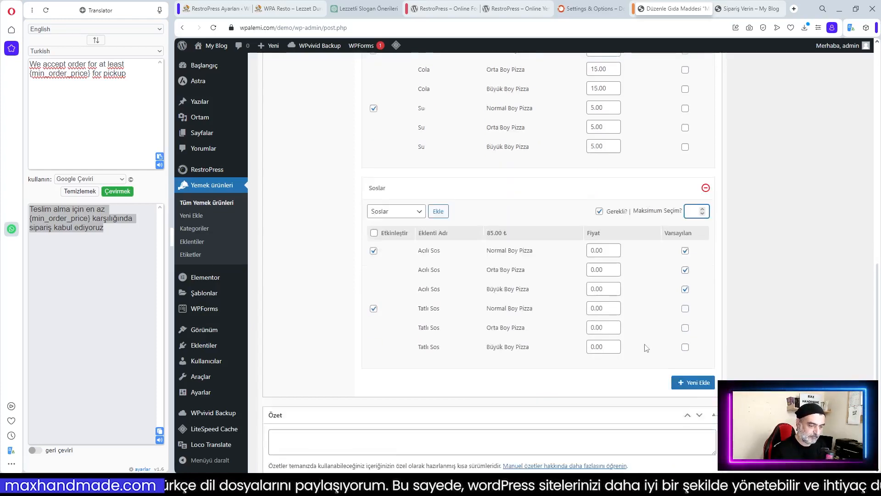
scroll(646, 348, up, 8)
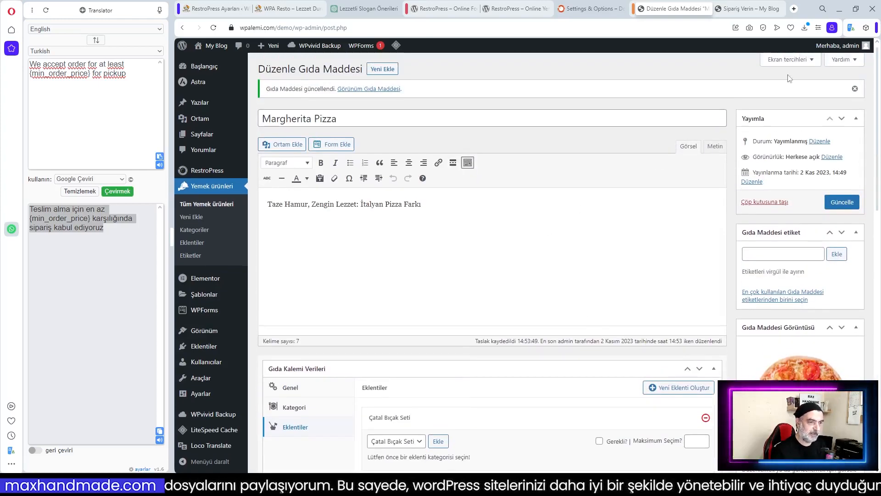
click(762, 10)
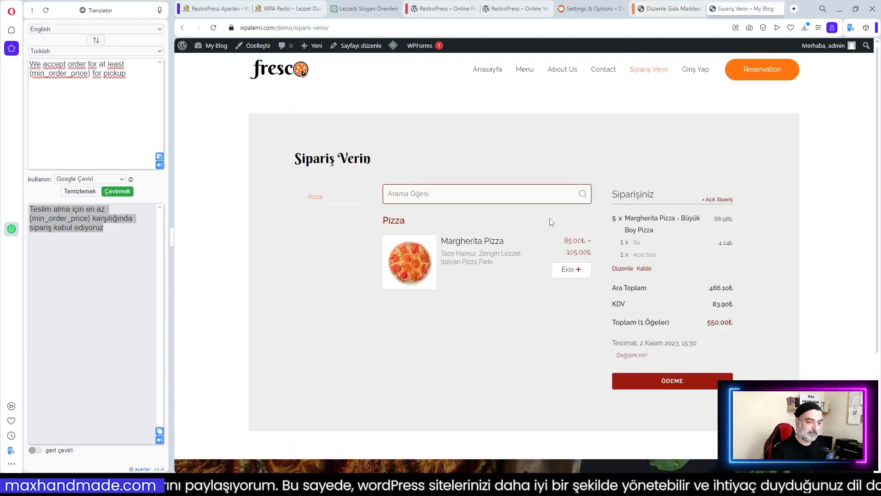
Proceed to checkout and choose Kart Ödemesi as the payment method
click(678, 387)
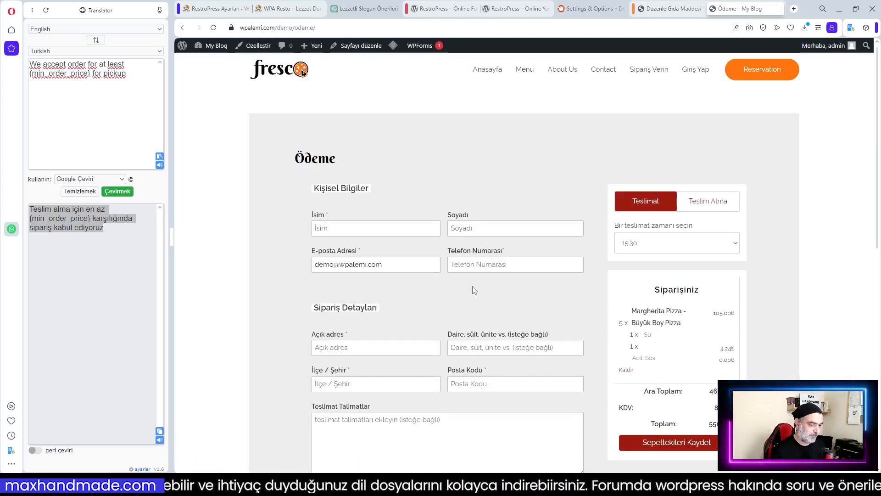
scroll(474, 289, down, 1)
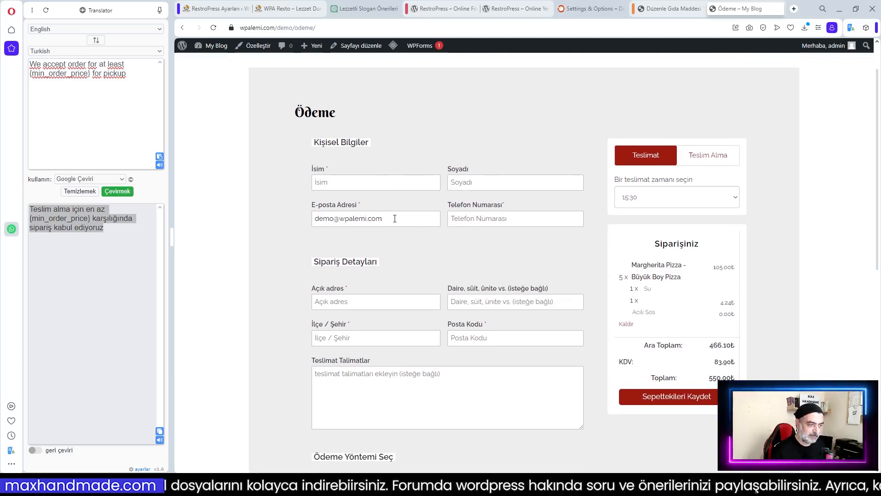
scroll(501, 220, down, 2)
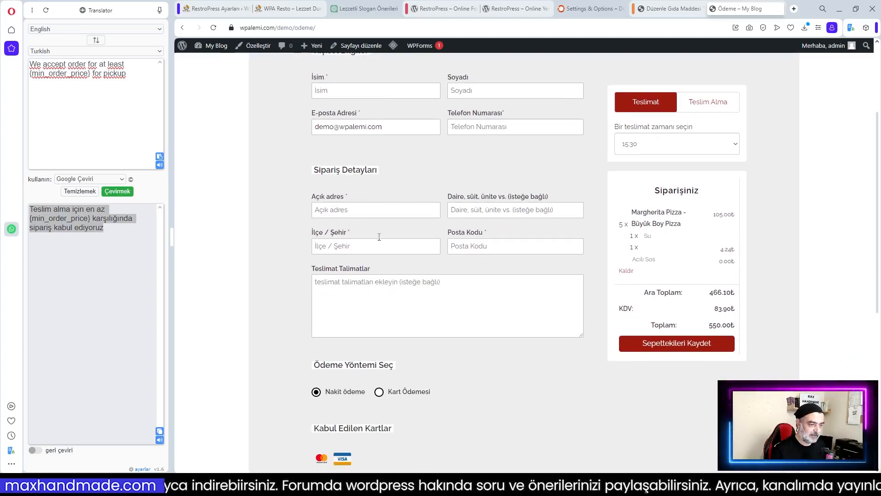
scroll(476, 292, down, 2)
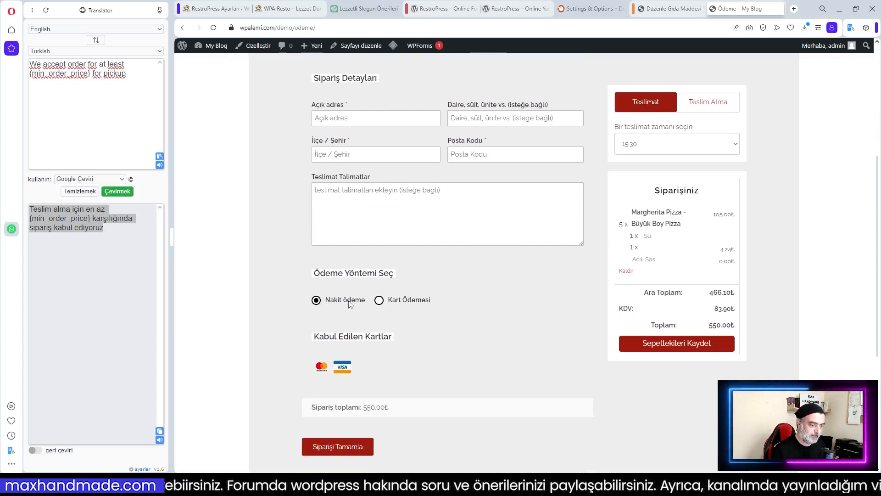
scroll(403, 332, down, 1)
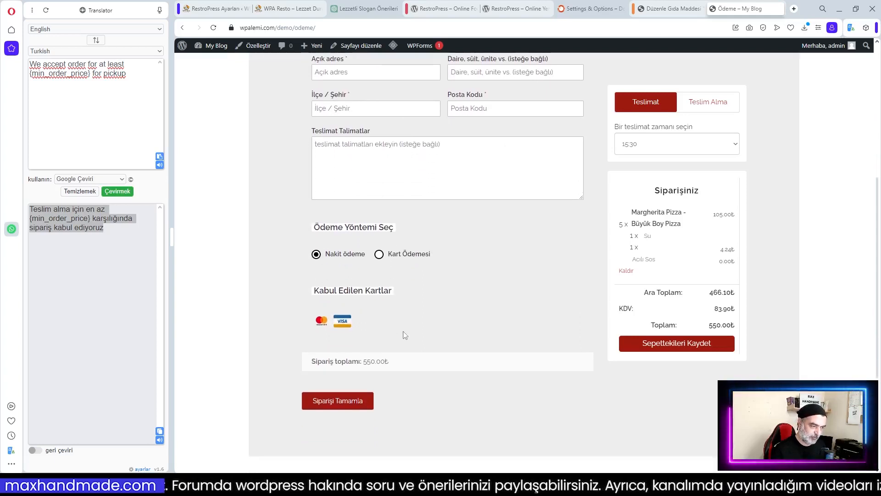
click(379, 254)
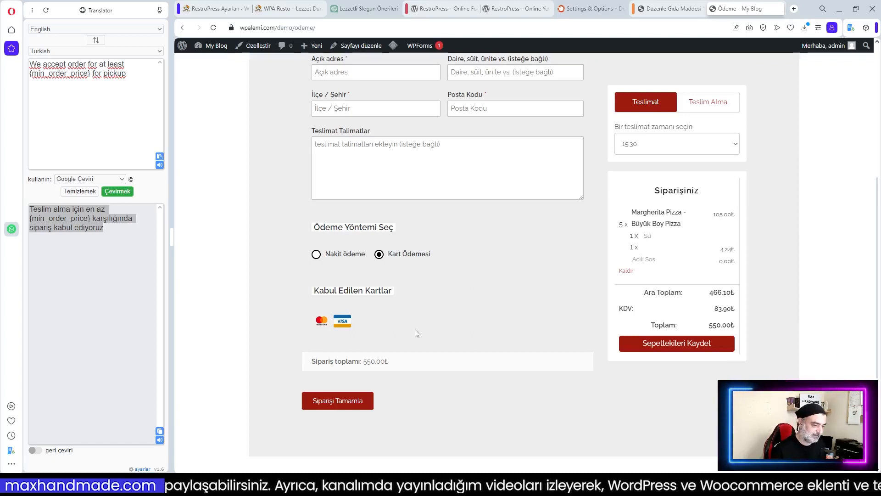
click(316, 256)
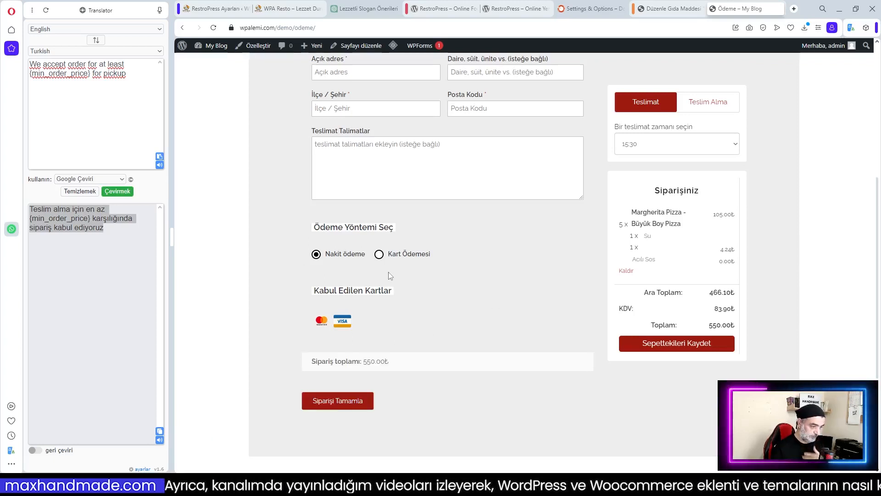
click(381, 255)
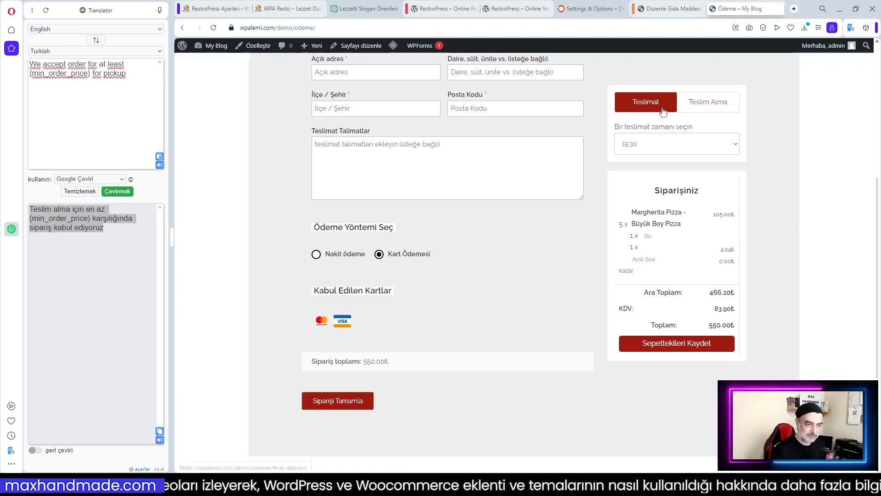
Keep the order set to delivery after briefly switching it to pickup
click(721, 107)
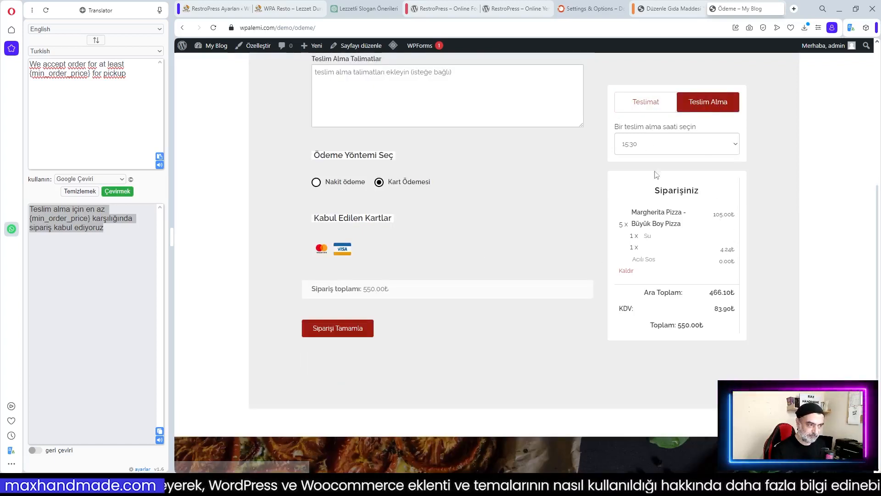
scroll(670, 175, up, 5)
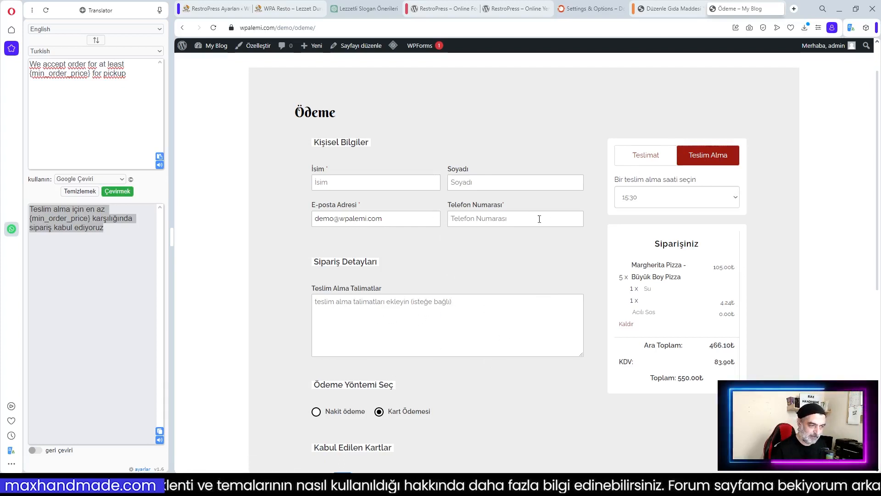
scroll(478, 350, down, 3)
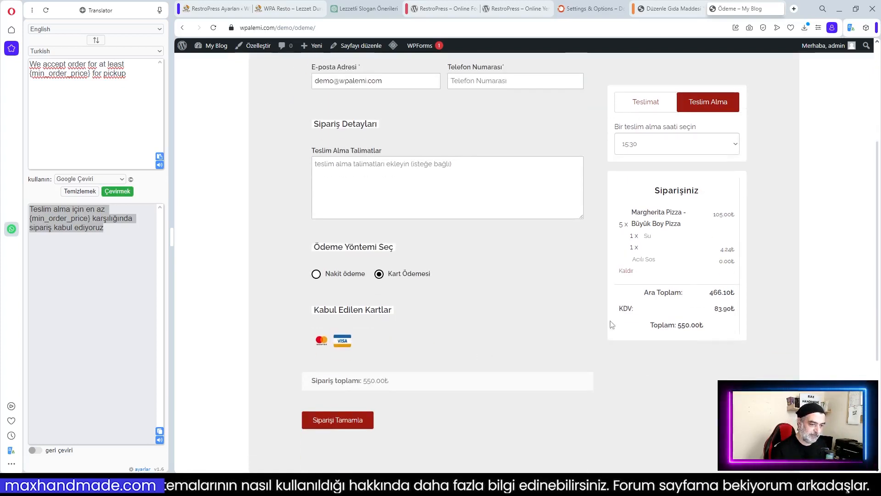
click(648, 110)
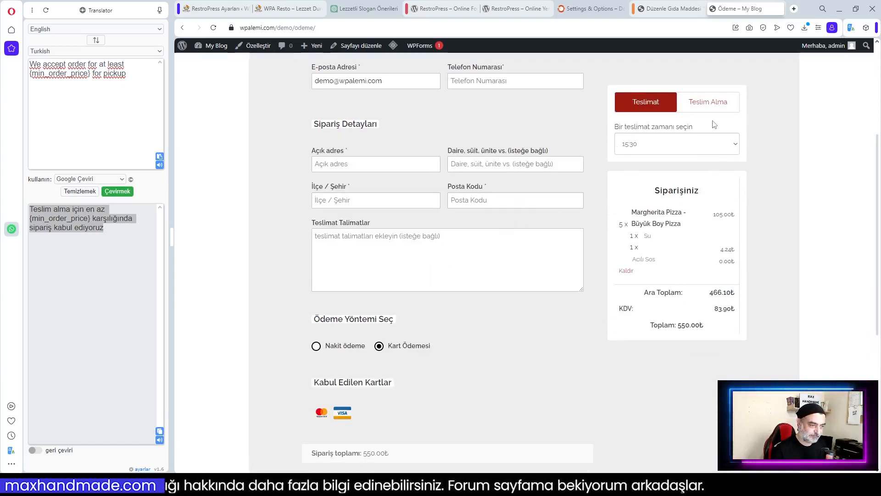
scroll(422, 228, up, 2)
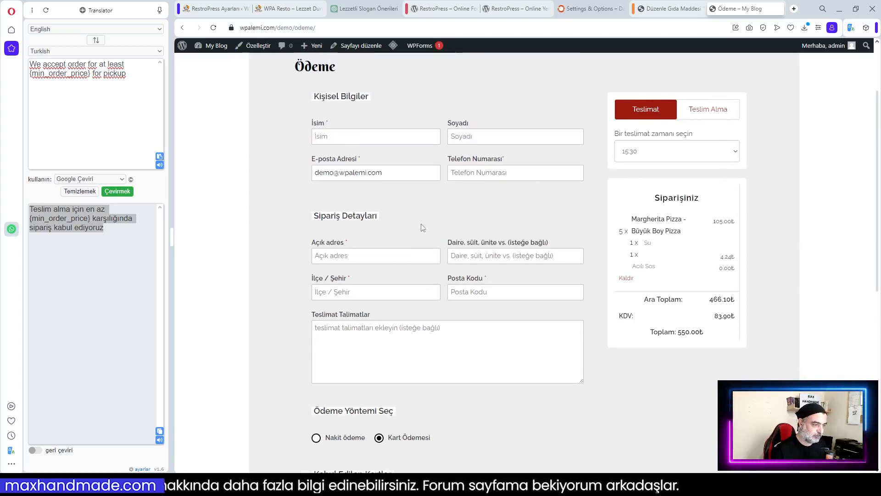
Autofill the customer's first name, surname and phone number from saved suggestions
click(340, 137)
key(Down)
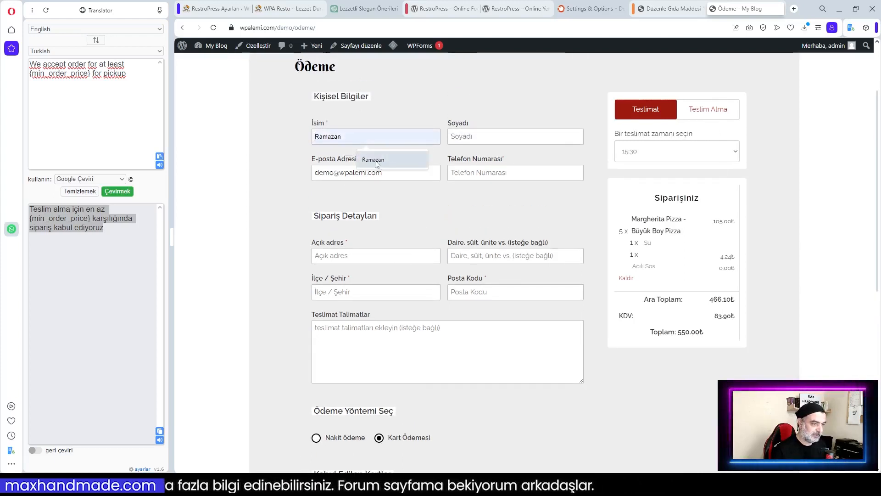
key(Return)
click(484, 136)
click(505, 158)
click(353, 172)
click(497, 172)
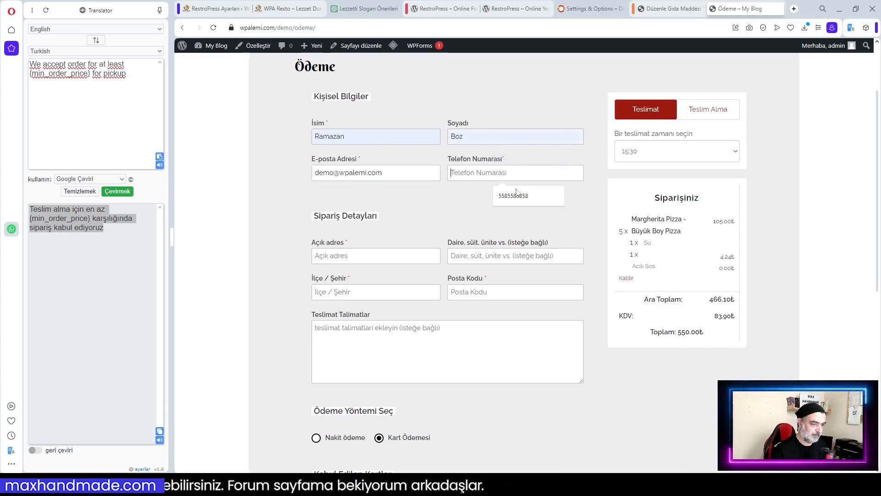
click(507, 194)
Autofill the street address, apartment, district/city and postal code from saved suggestions
click(364, 257)
click(376, 278)
click(505, 255)
click(510, 279)
click(366, 292)
click(385, 315)
click(475, 292)
click(509, 316)
click(386, 335)
Place the order with Siparişi Tamamla
scroll(494, 352, down, 5)
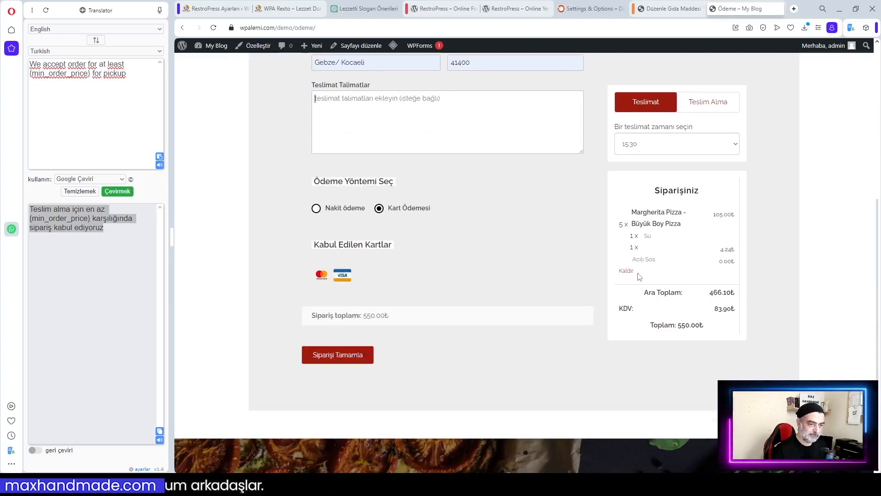
scroll(639, 277, up, 2)
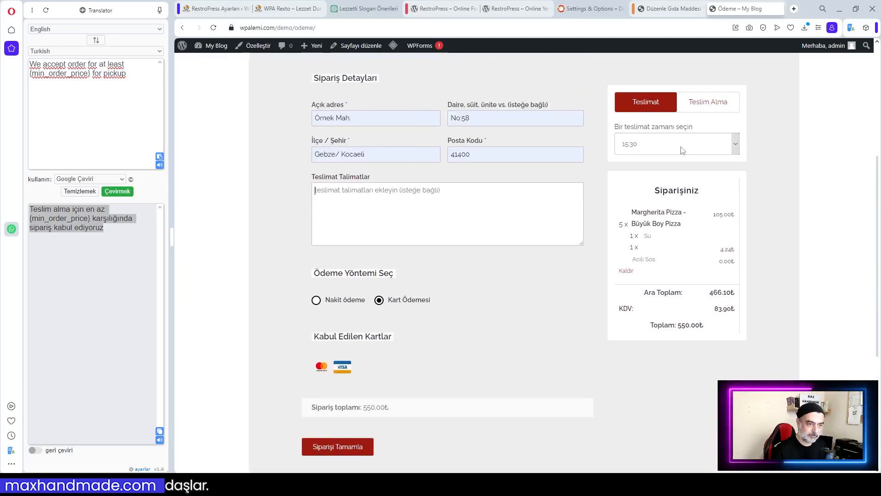
click(344, 446)
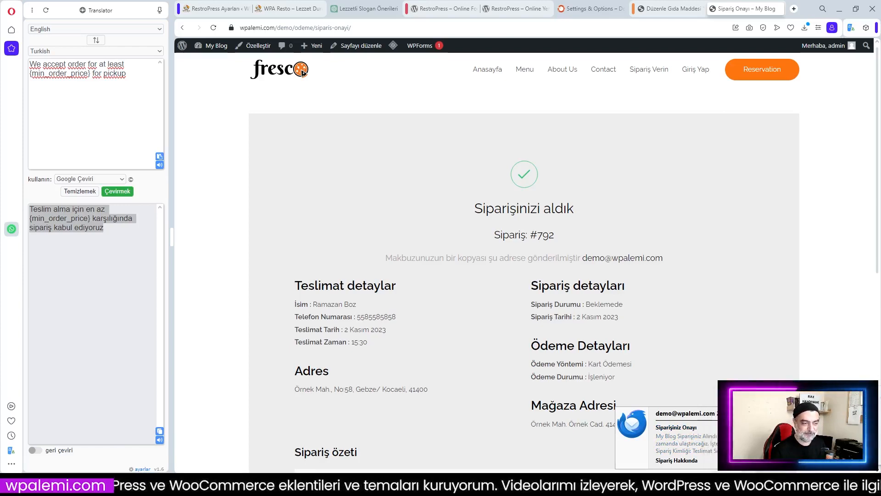
click(743, 413)
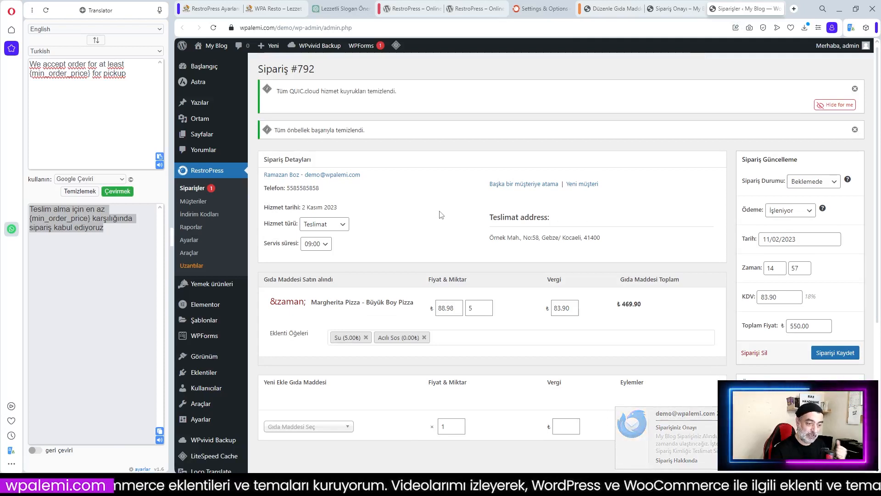
scroll(574, 223, down, 1)
scroll(575, 225, up, 1)
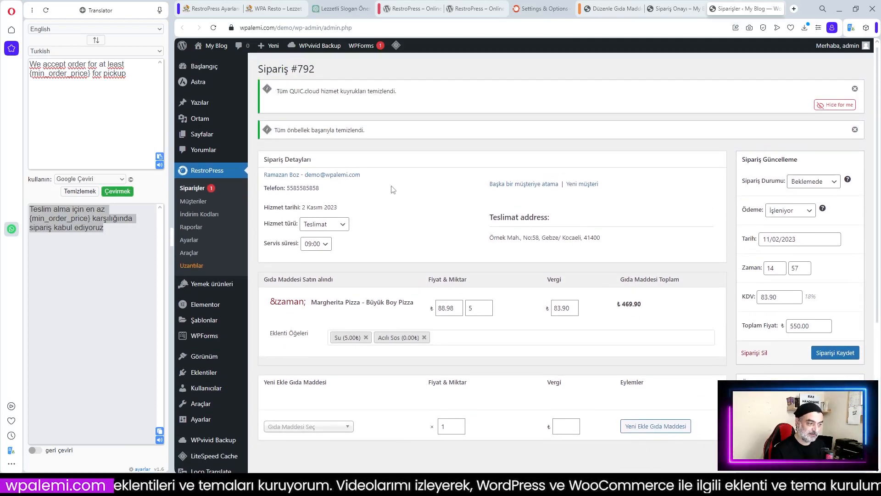
scroll(455, 235, down, 2)
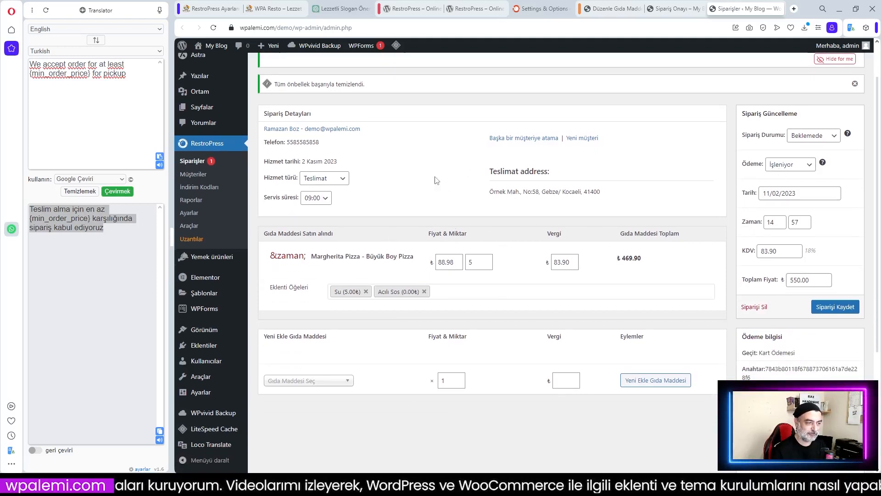
scroll(436, 180, down, 3)
scroll(505, 193, up, 3)
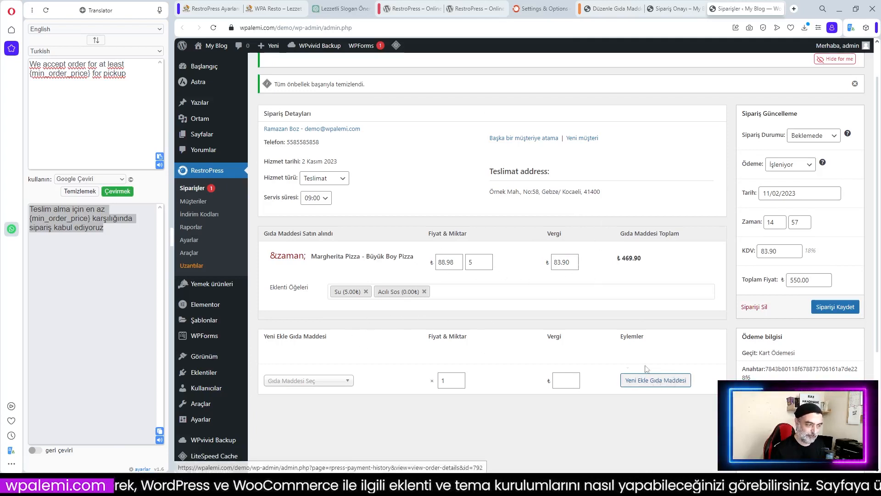
scroll(651, 352, up, 1)
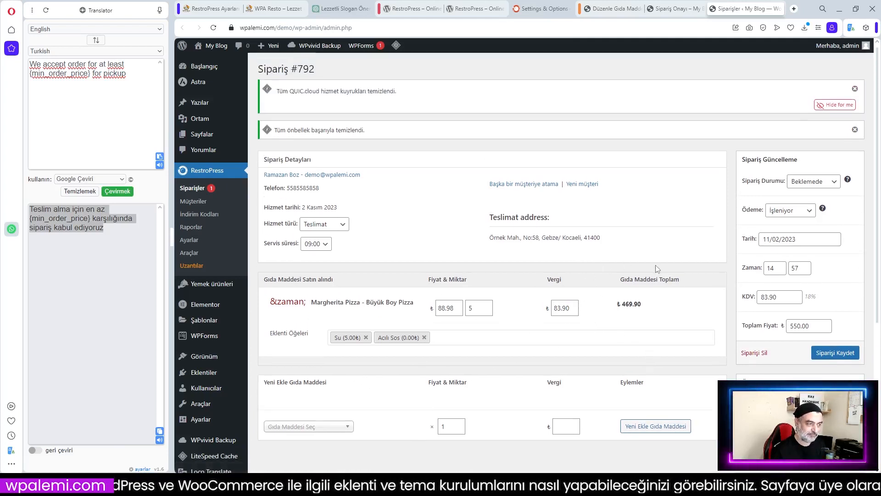
scroll(657, 269, down, 2)
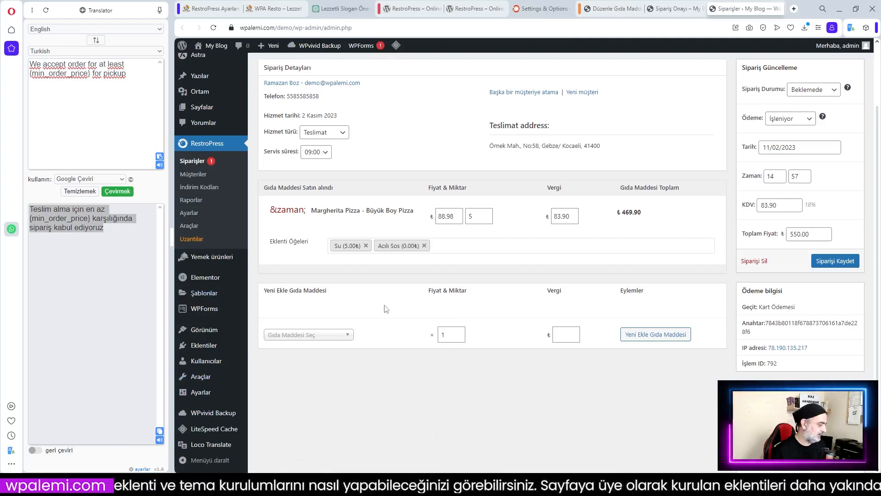
key(ctrl+shift+Tab)
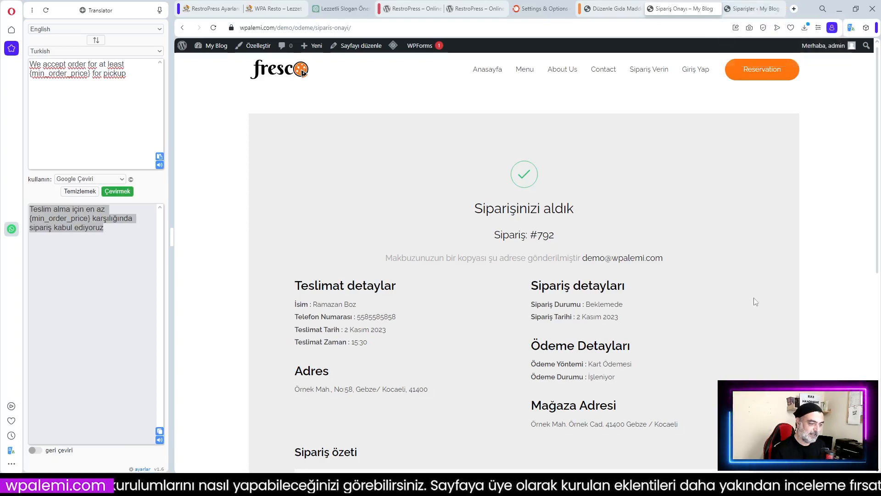
scroll(482, 298, down, 1)
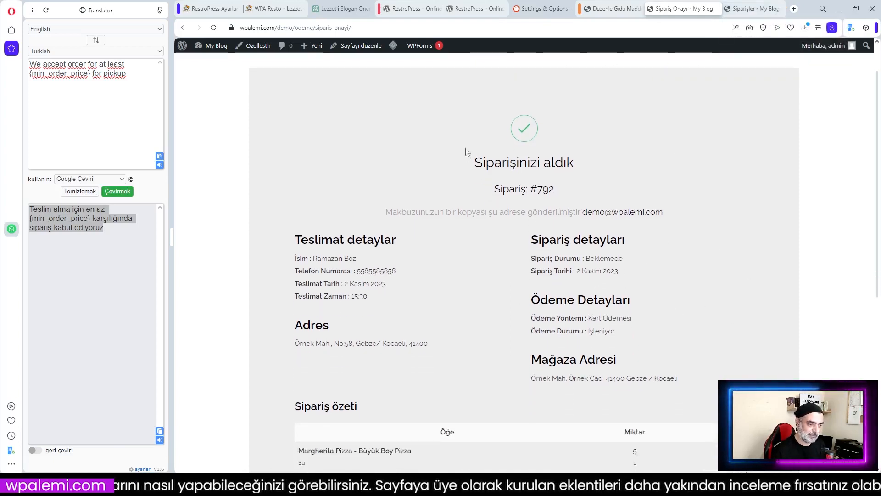
scroll(498, 179, up, 1)
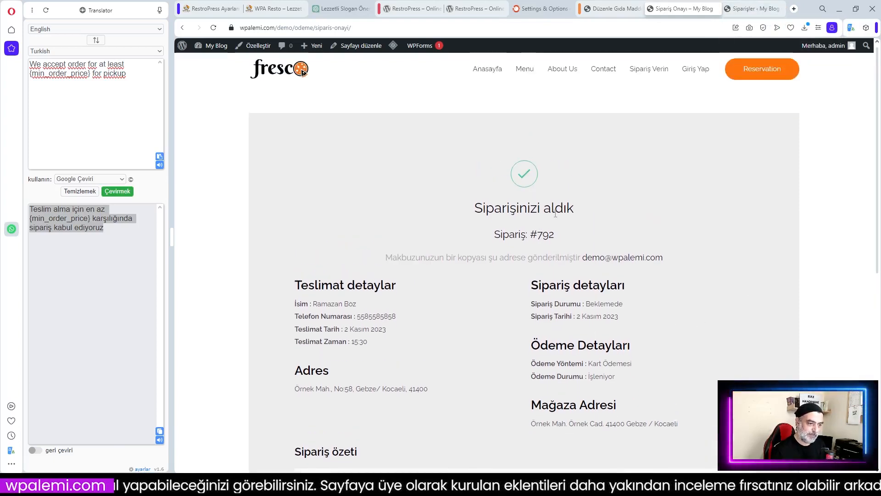
scroll(499, 267, down, 1)
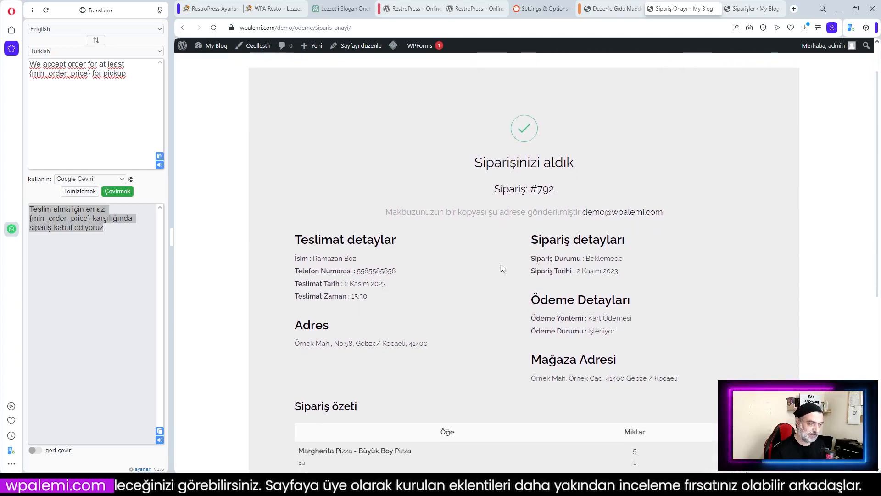
scroll(454, 261, down, 4)
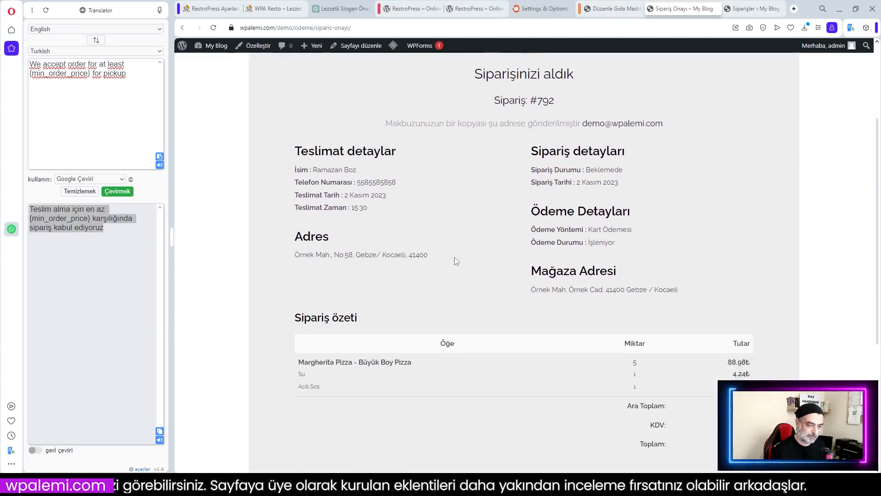
scroll(502, 272, up, 4)
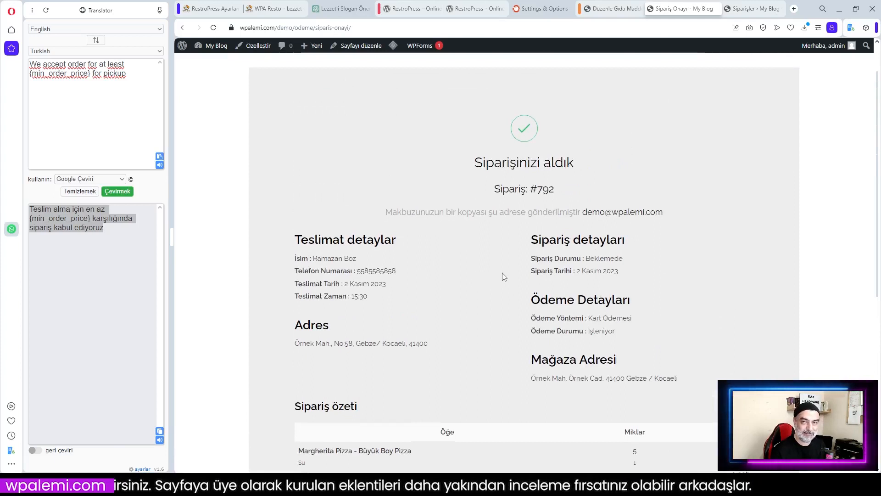
scroll(502, 276, up, 1)
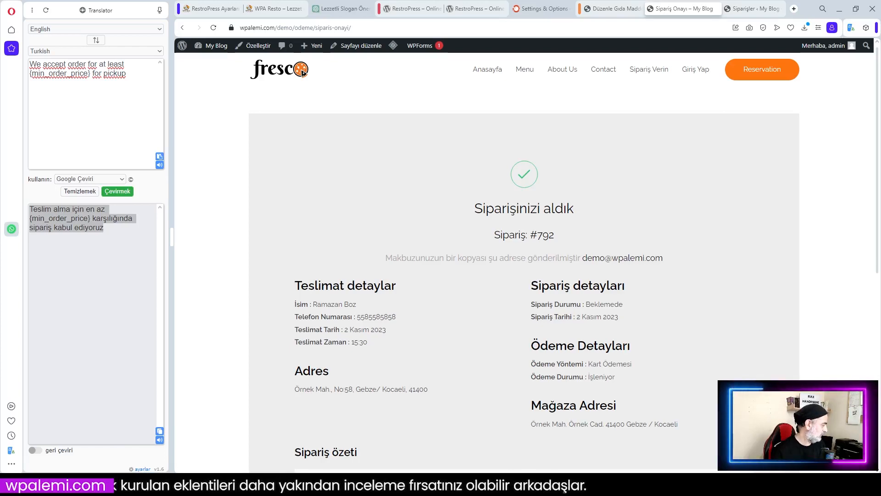
drag(0, 27, 617, 23)
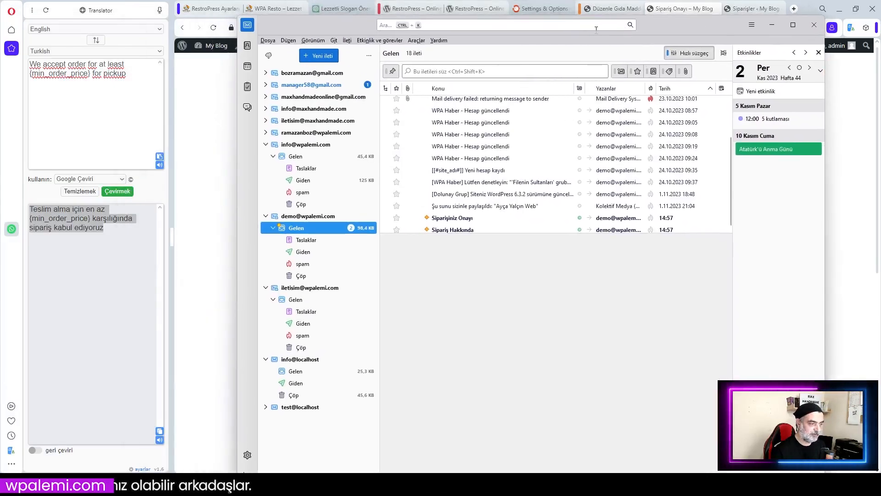
Maximize Thunderbird, open the Siparişiniz Onayı email and show its remote content
click(792, 24)
click(228, 205)
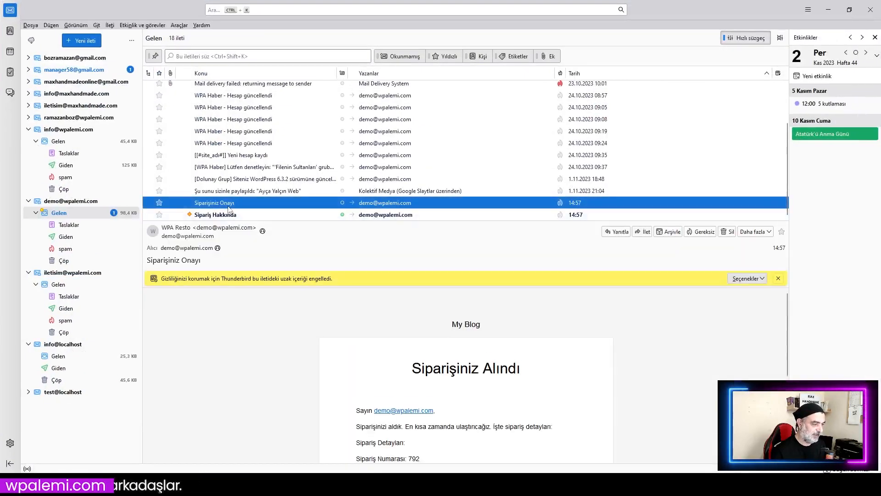
click(761, 279)
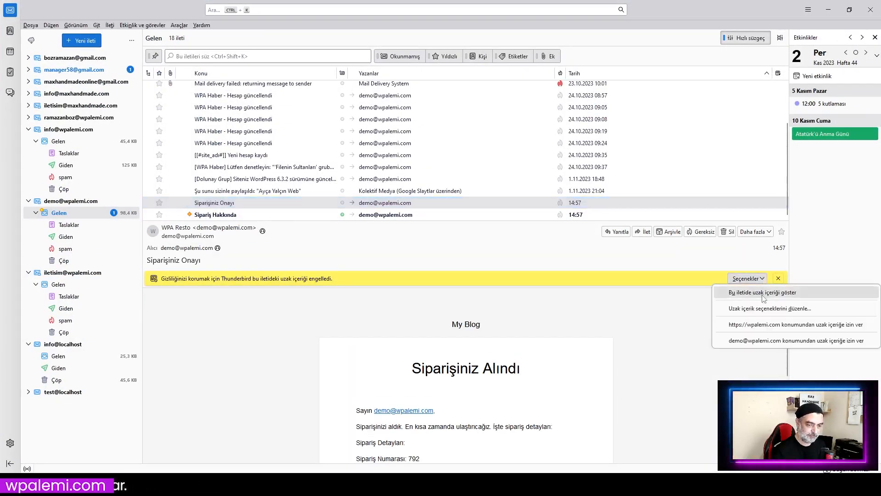
click(764, 297)
scroll(675, 356, down, 3)
scroll(675, 356, up, 1)
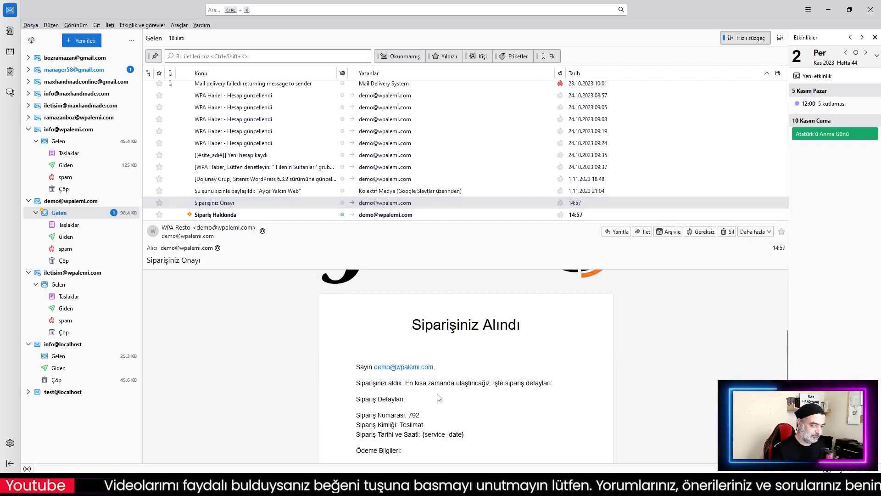
scroll(477, 393, down, 1)
scroll(478, 394, down, 3)
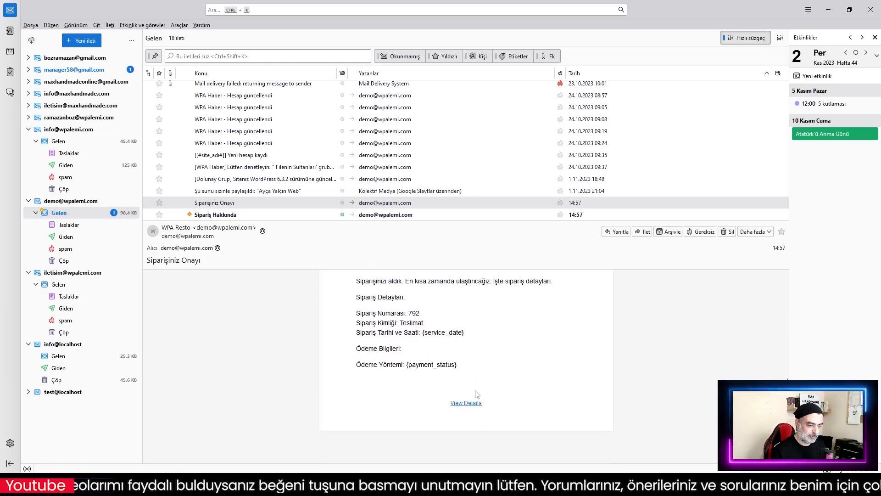
scroll(486, 391, up, 3)
scroll(528, 395, down, 1)
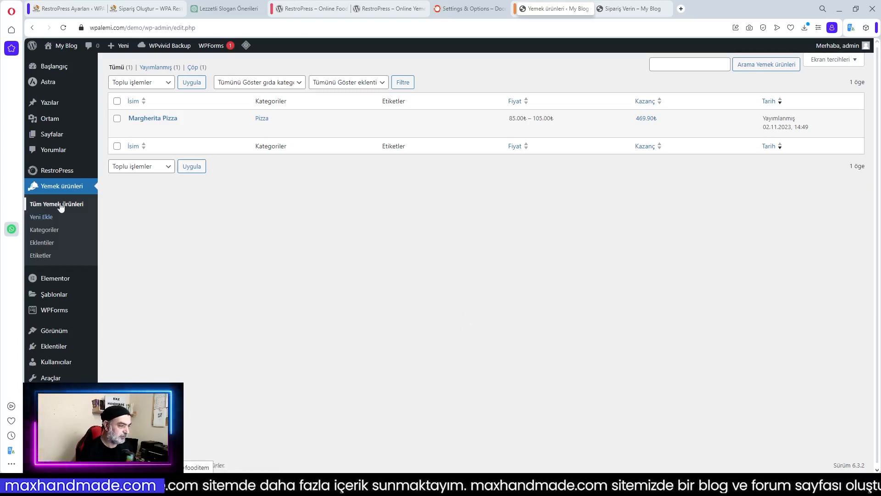
Start a new food item titled Çikolatalı Fondü, copied from the order page
click(41, 217)
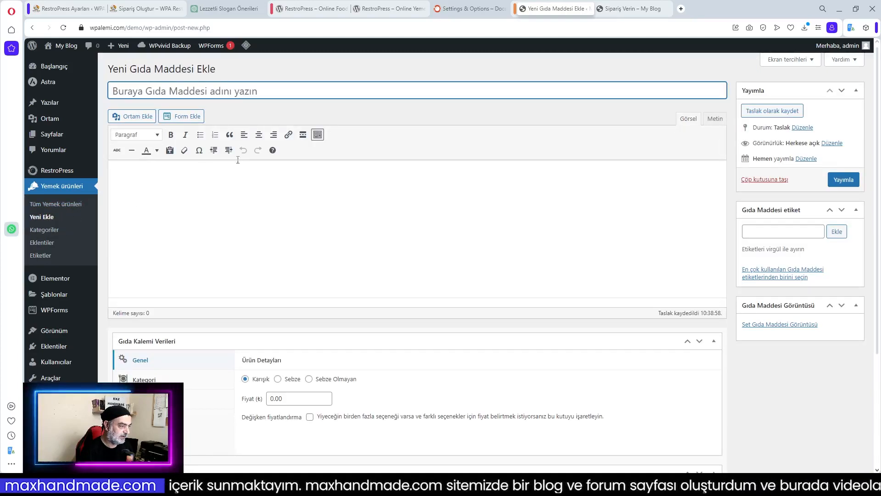
click(141, 10)
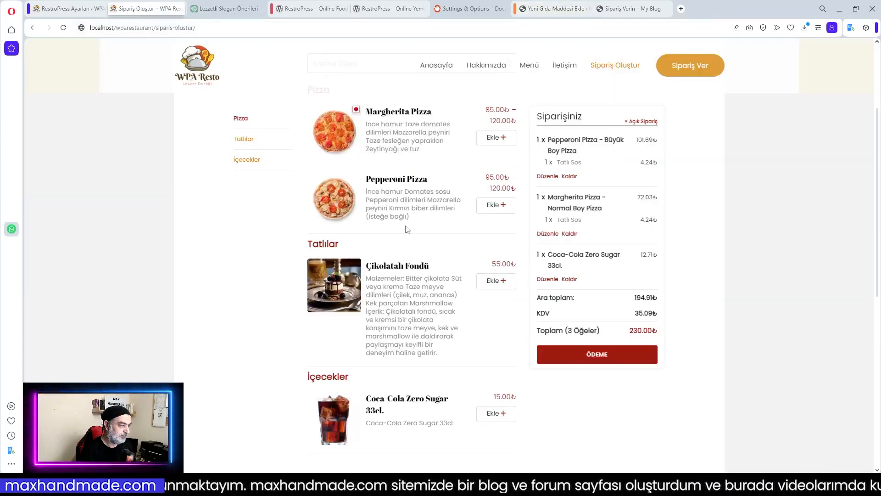
drag(435, 270, 365, 267)
key(ctrl+c)
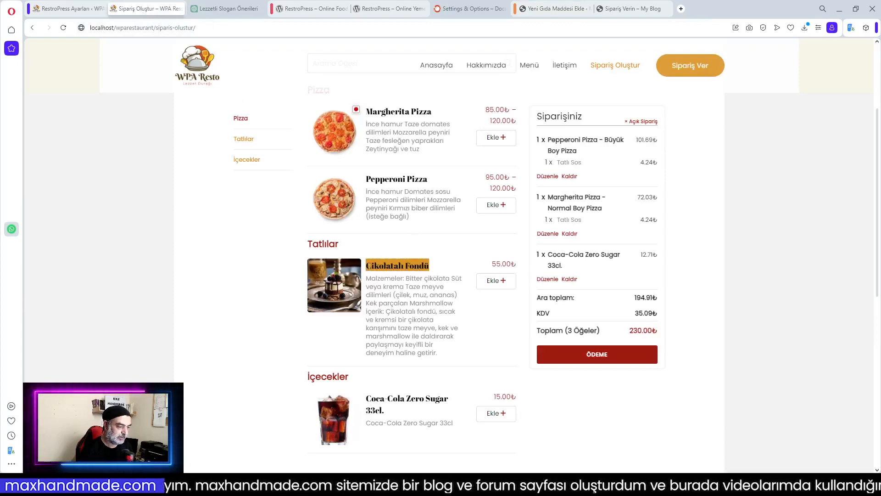
click(397, 253)
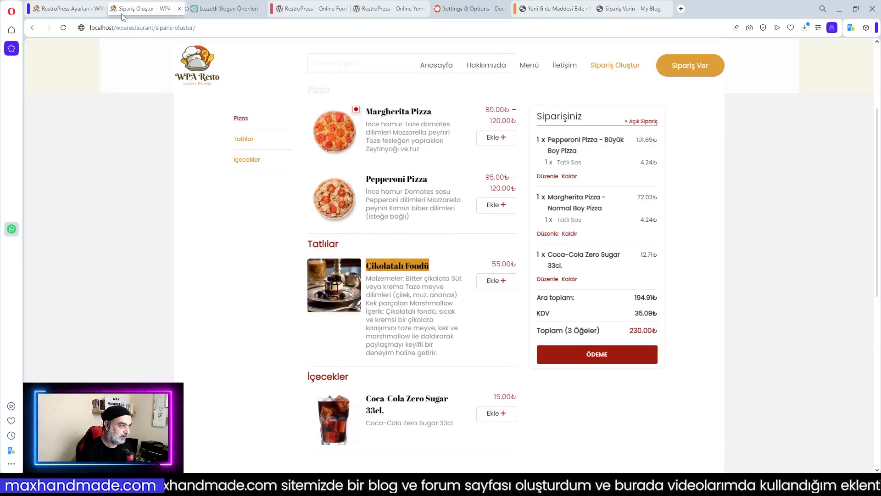
click(551, 11)
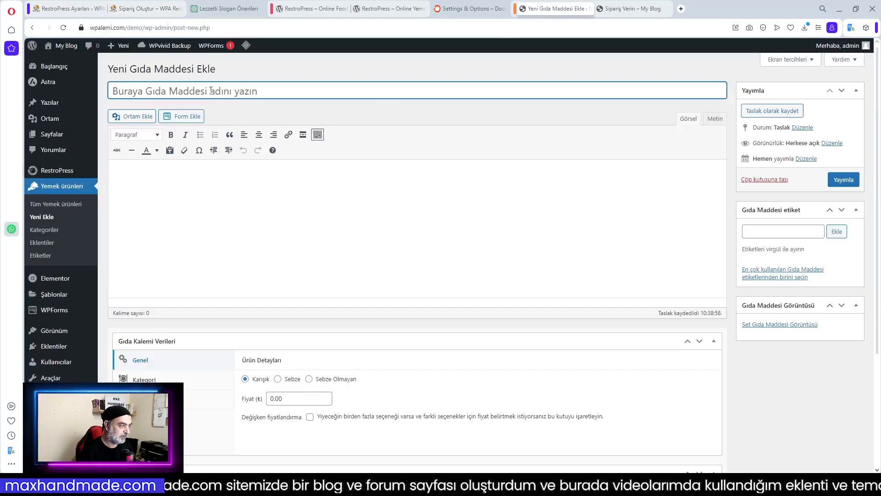
key(ctrl+v)
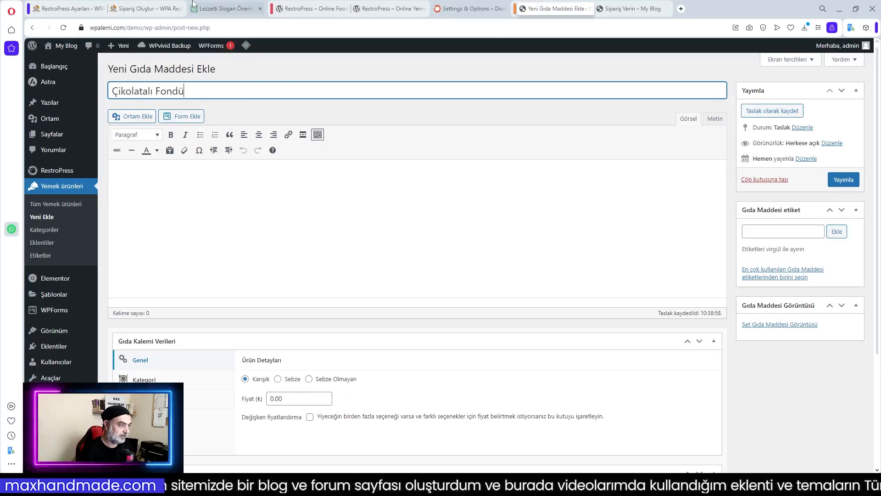
Copy the Çikolatalı Fondü description from the menu page into the item body
click(147, 8)
drag(367, 279, 444, 354)
key(ctrl+c)
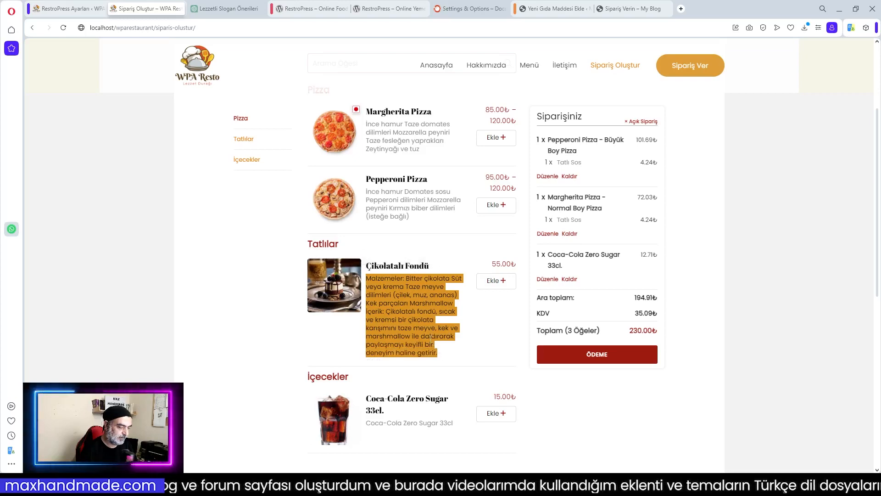
click(555, 9)
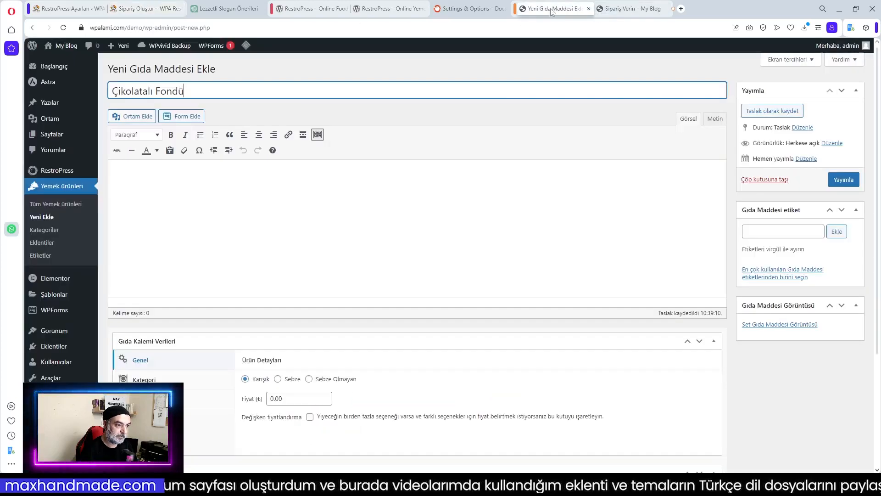
click(248, 182)
key(ctrl+v)
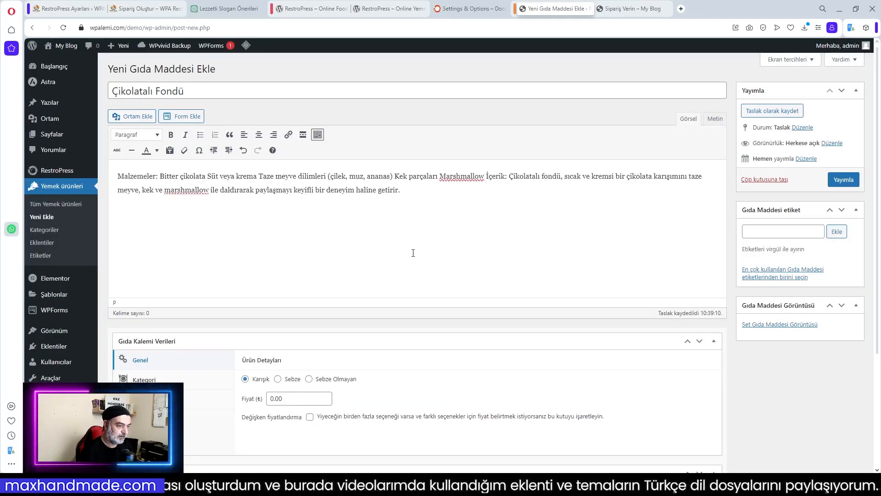
Mark the item Sebze Olmayan and set its price to 55.00
scroll(381, 282, down, 2)
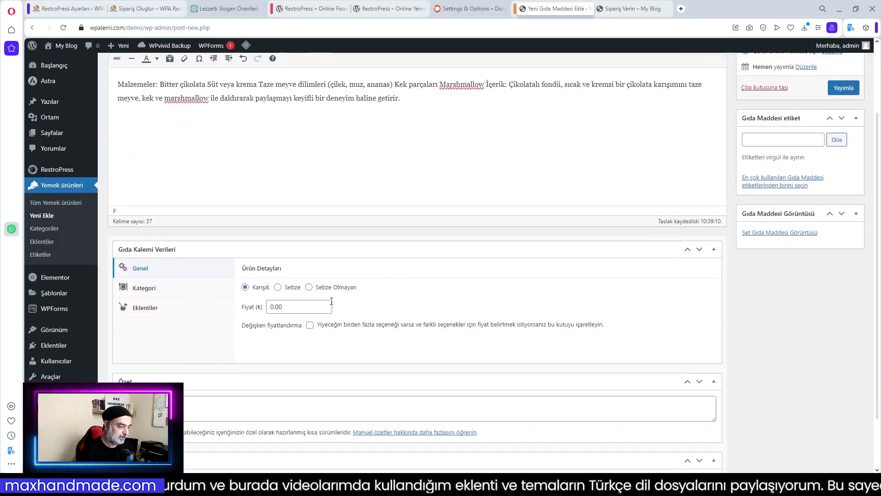
scroll(331, 302, down, 1)
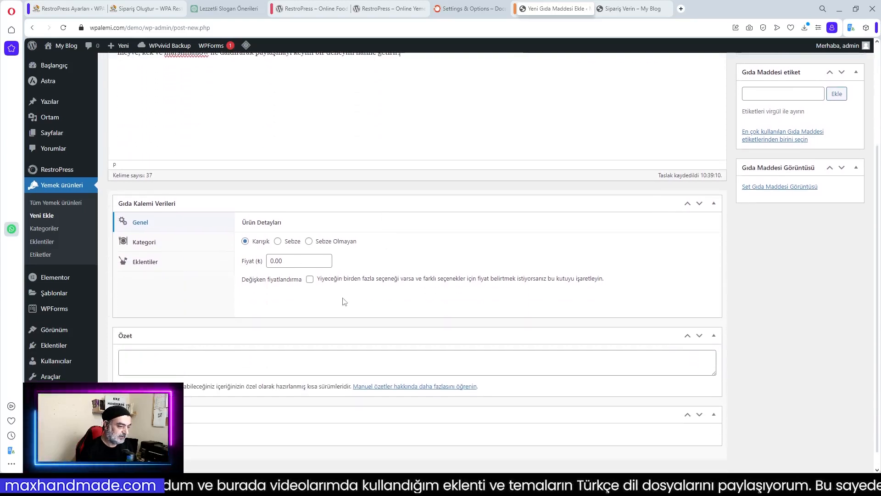
click(309, 242)
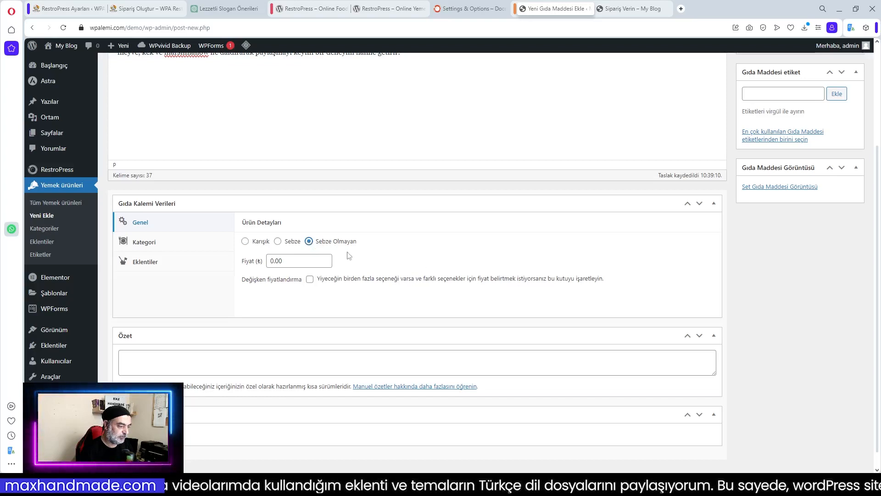
click(270, 261)
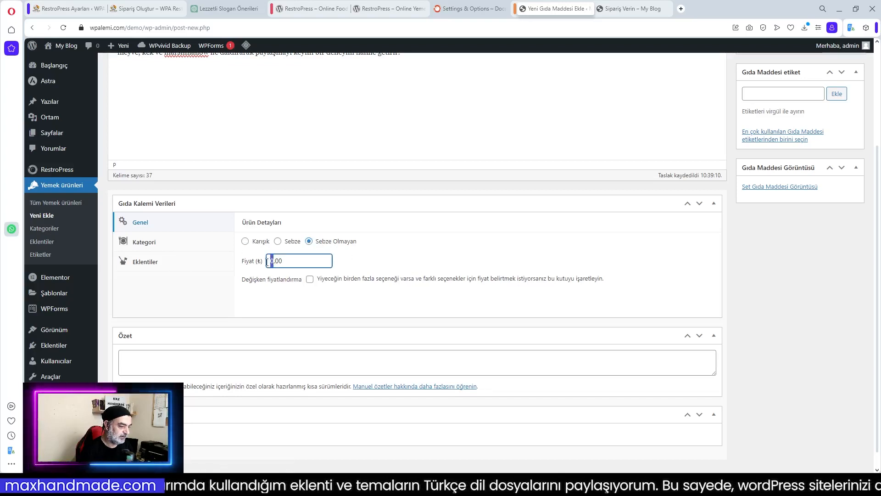
click(418, 269)
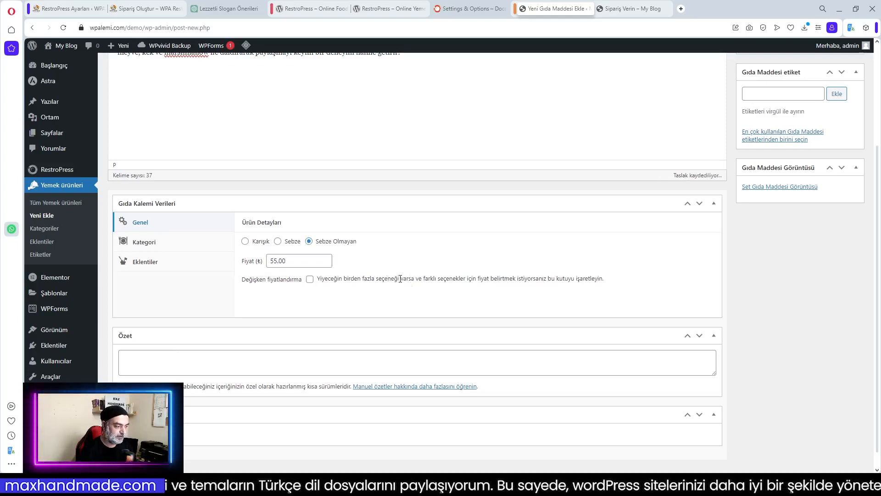
File the item under Tatlılar and attach the Çatal Bıçak Seti add-on
click(146, 244)
click(361, 254)
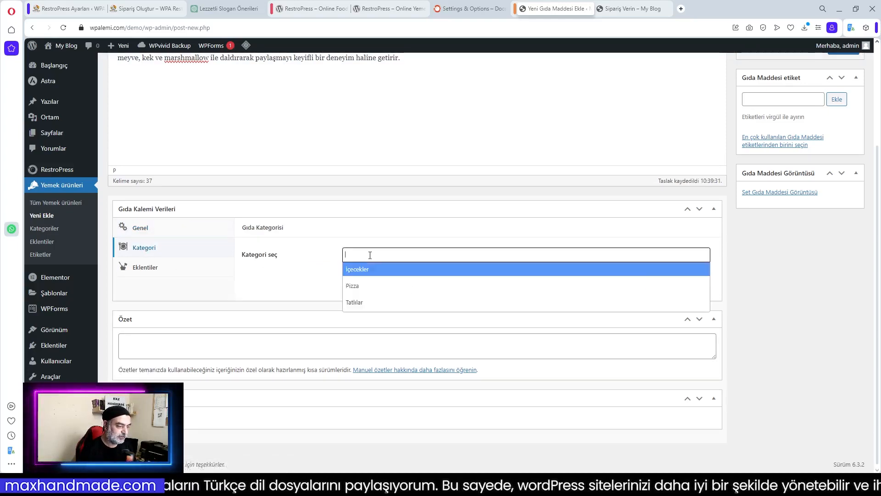
click(361, 304)
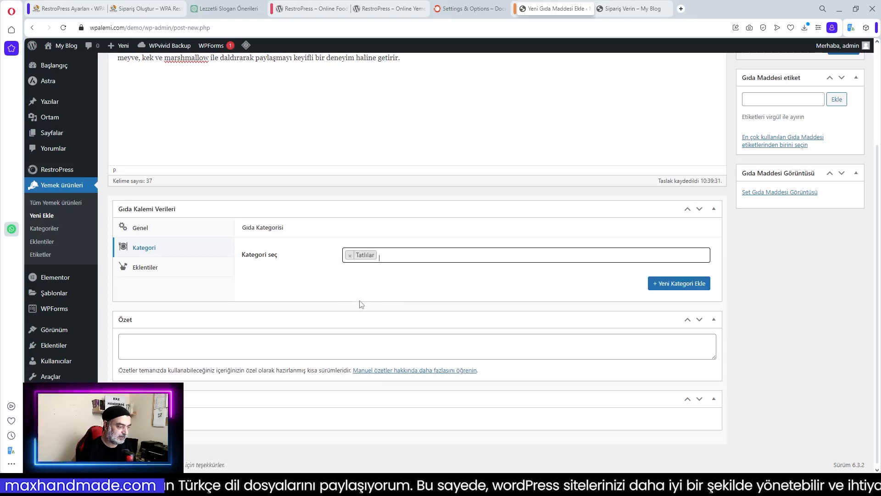
click(146, 268)
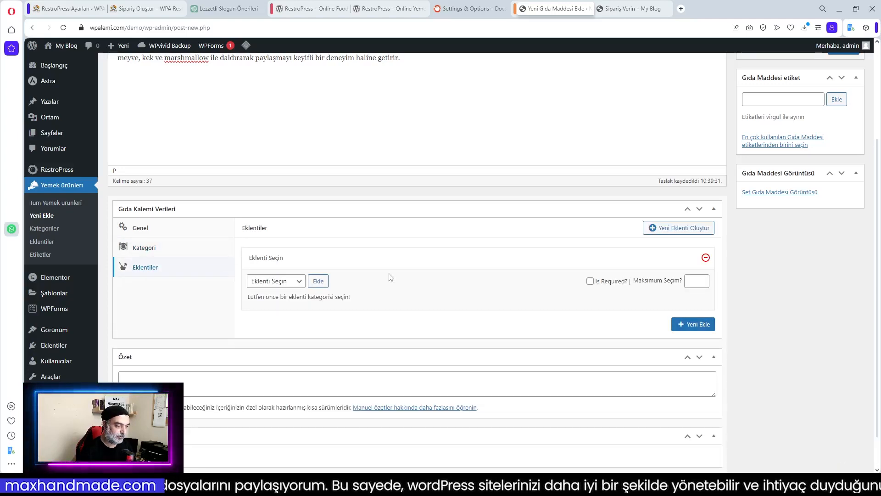
click(299, 285)
click(289, 302)
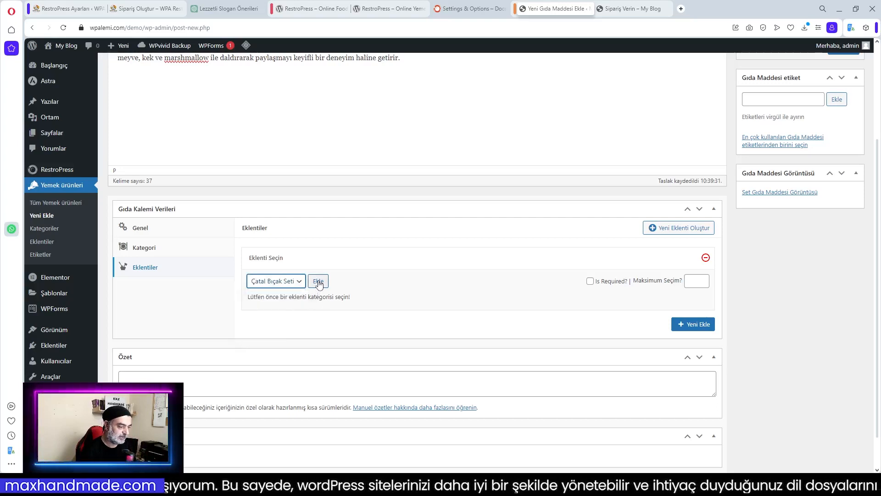
click(318, 282)
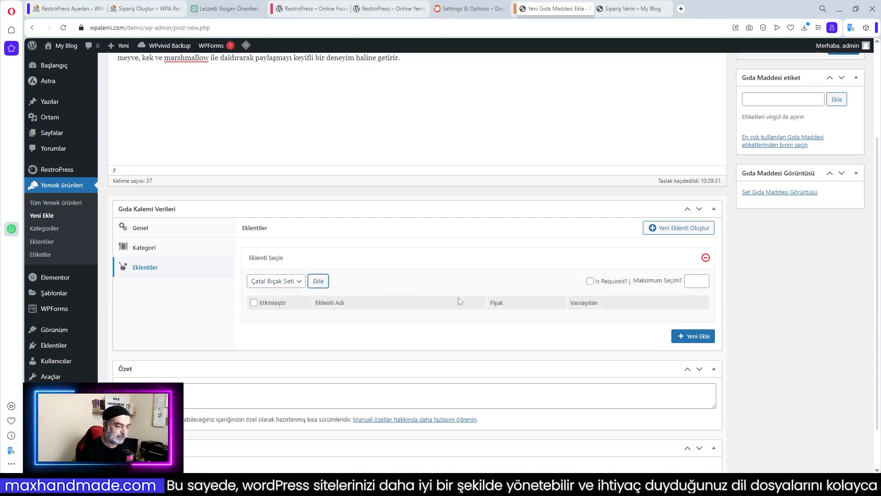
Set a chocolate dessert photo as the featured image and publish the item
scroll(472, 260, up, 3)
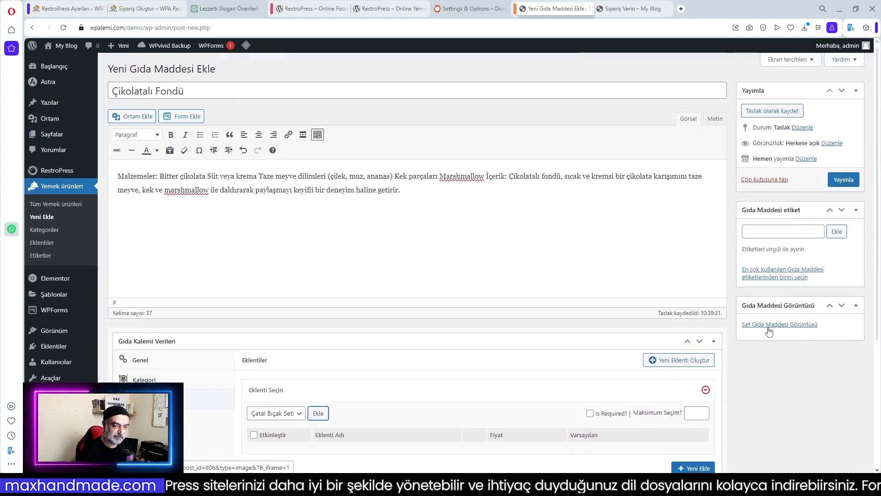
click(778, 326)
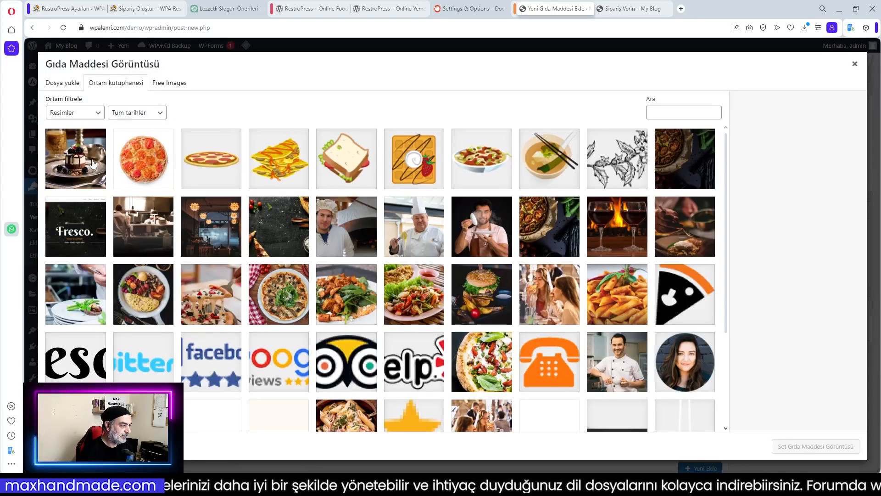
click(72, 169)
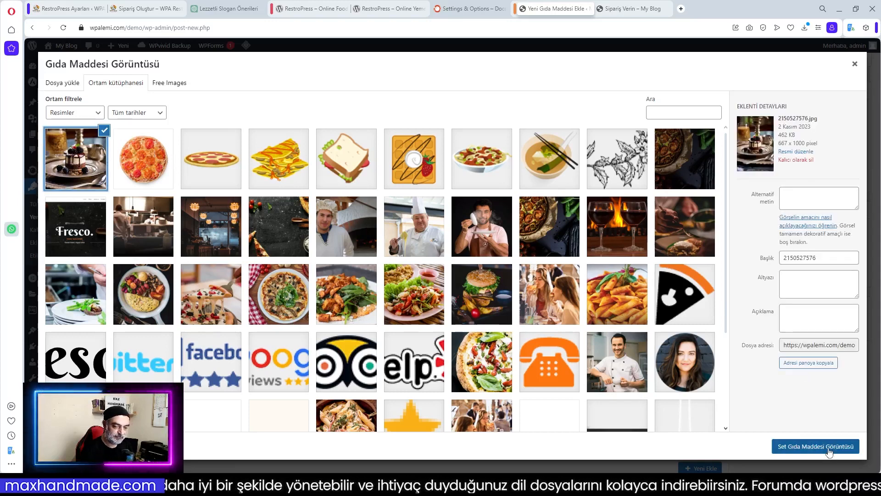
click(803, 445)
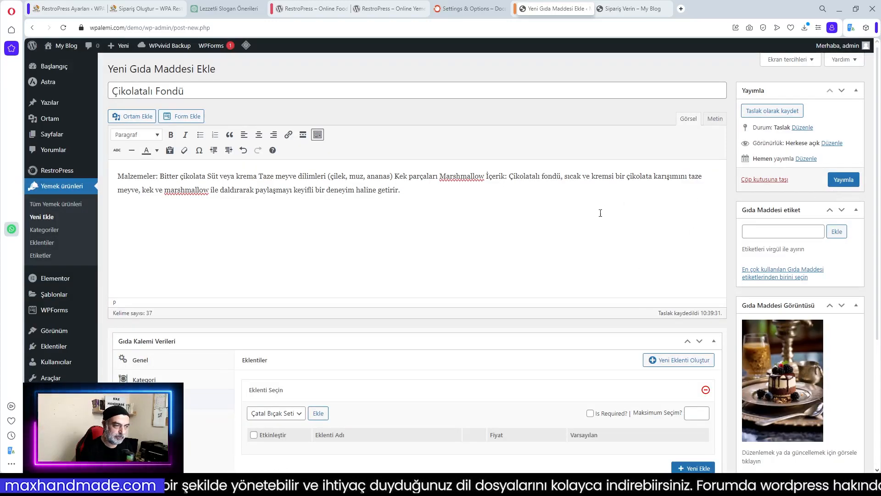
click(844, 180)
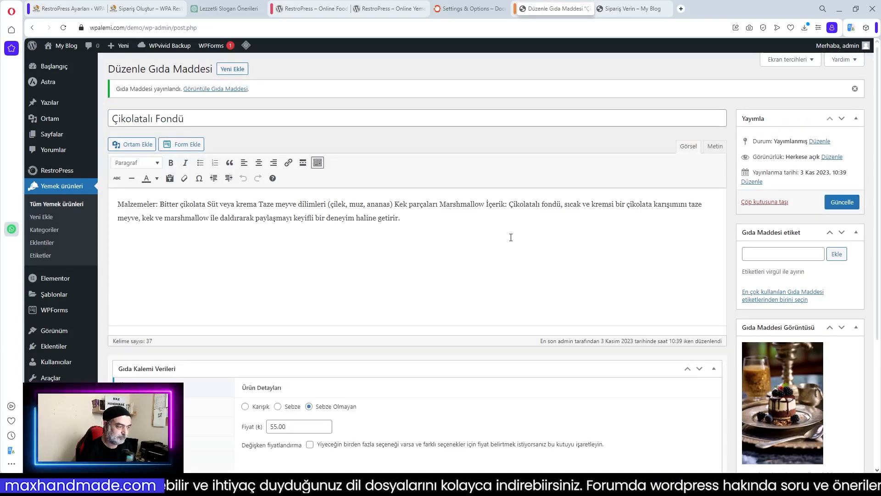
Reload the Sipariş Verin page and preview the Çikolatalı Fondü photo in the lightbox
key(ctrl+Tab)
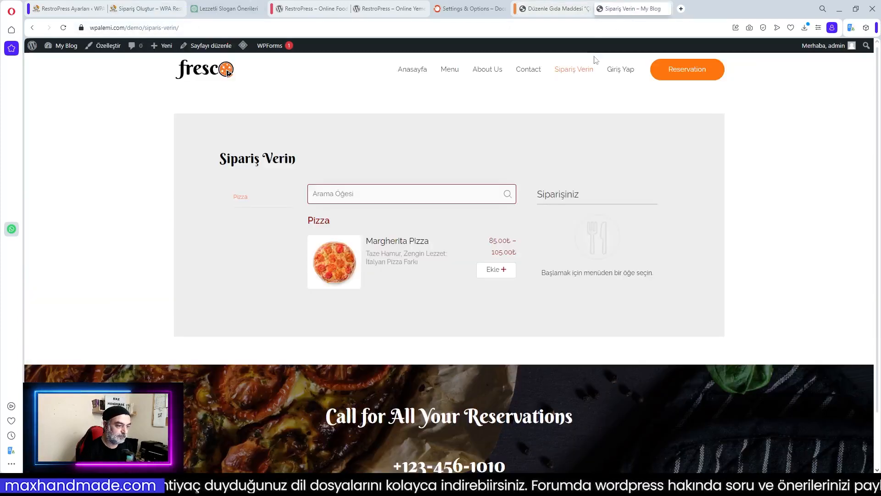
click(63, 27)
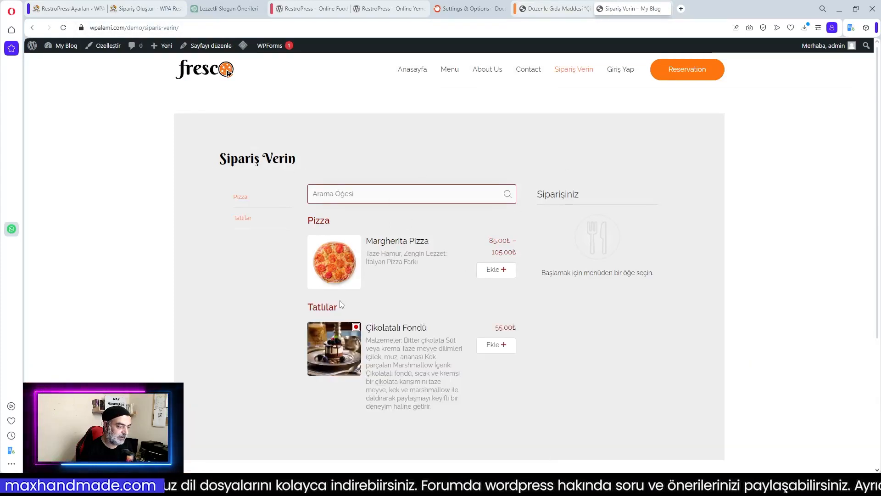
click(354, 341)
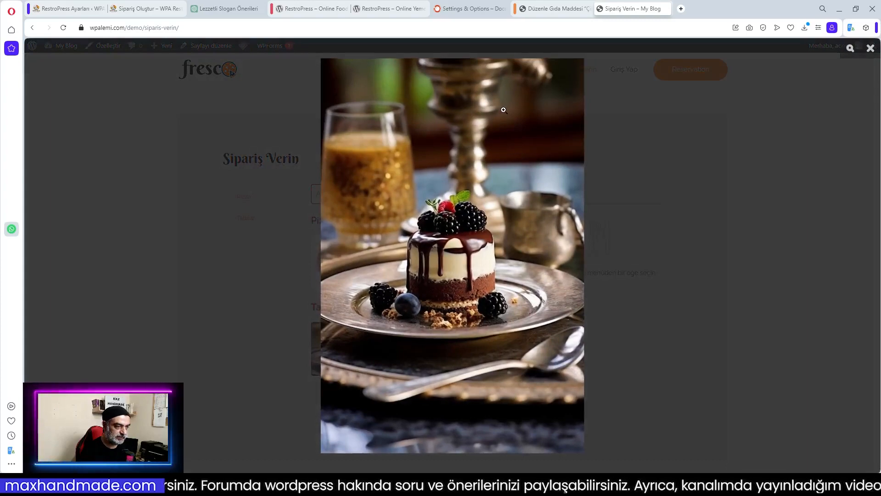
click(681, 247)
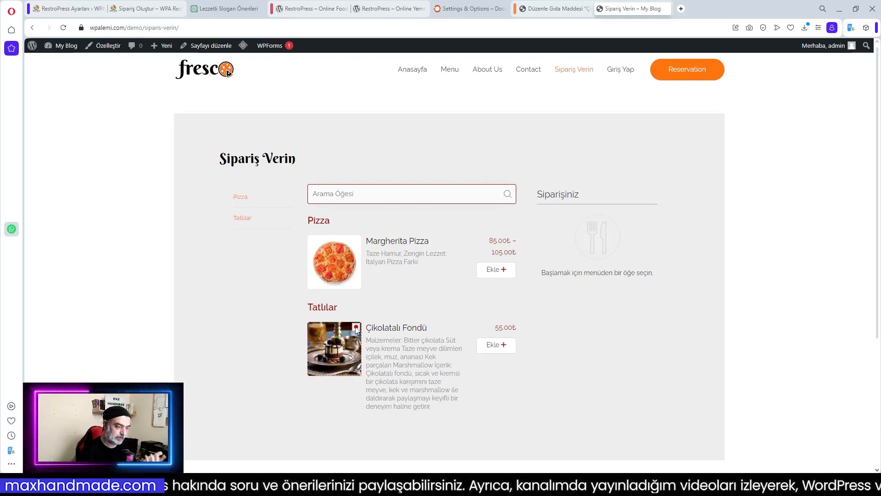
click(340, 346)
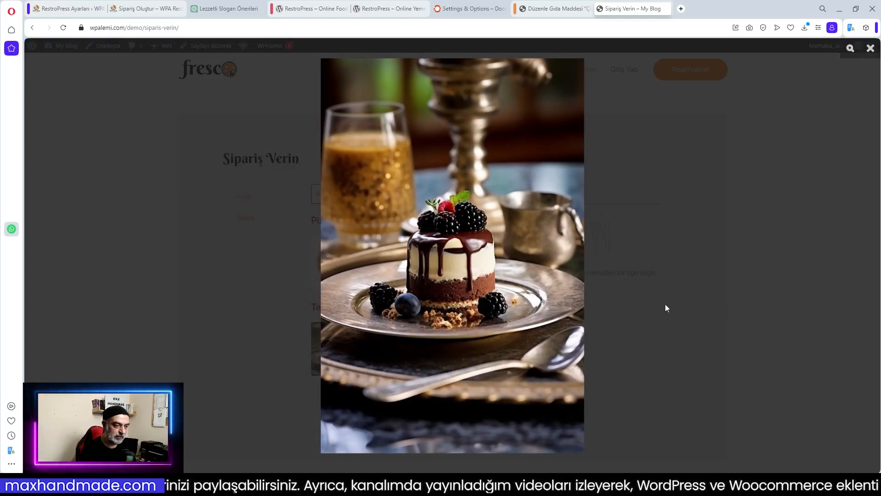
click(648, 304)
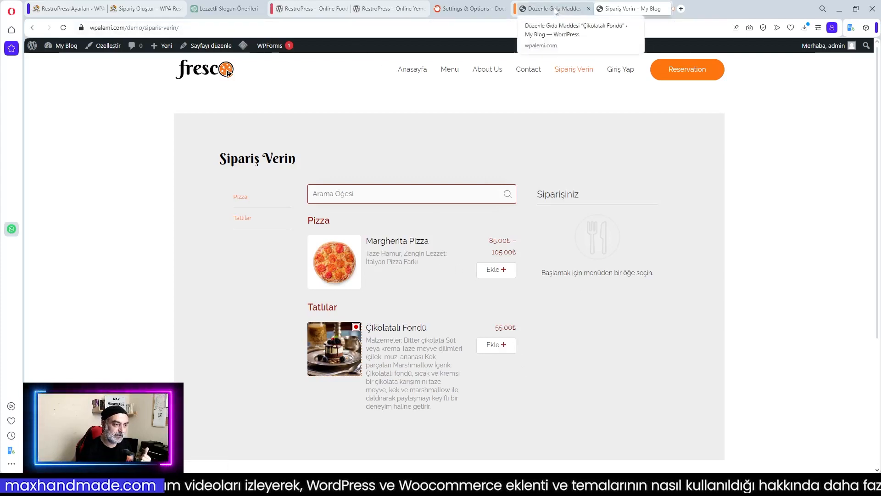
Add one Çikolatalı Fondü for delivery and attempt checkout, hitting the 100.00₺ minimum
click(498, 346)
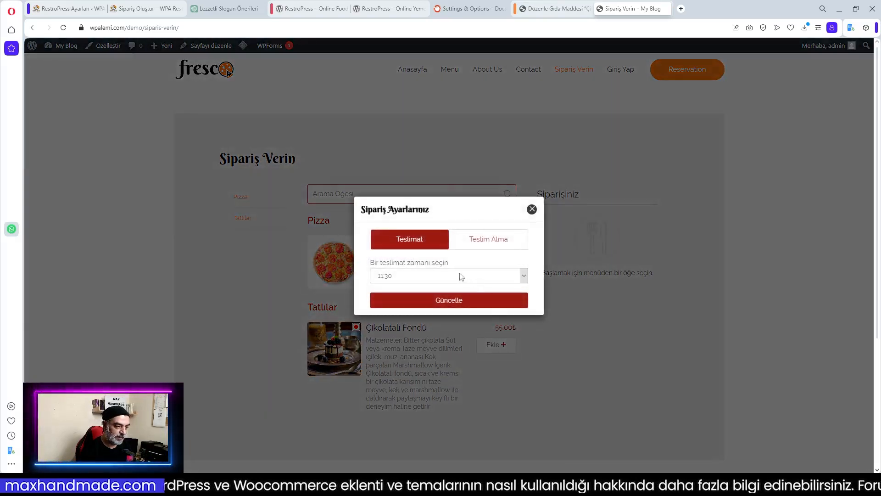
click(452, 304)
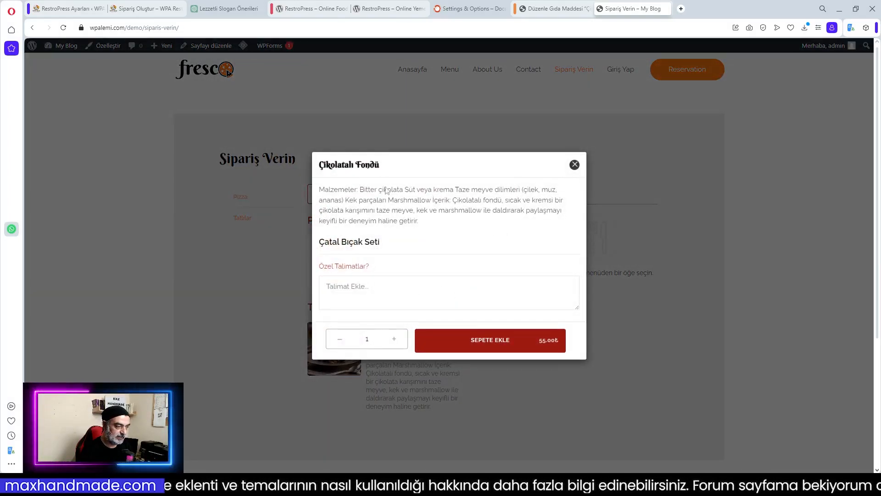
click(487, 340)
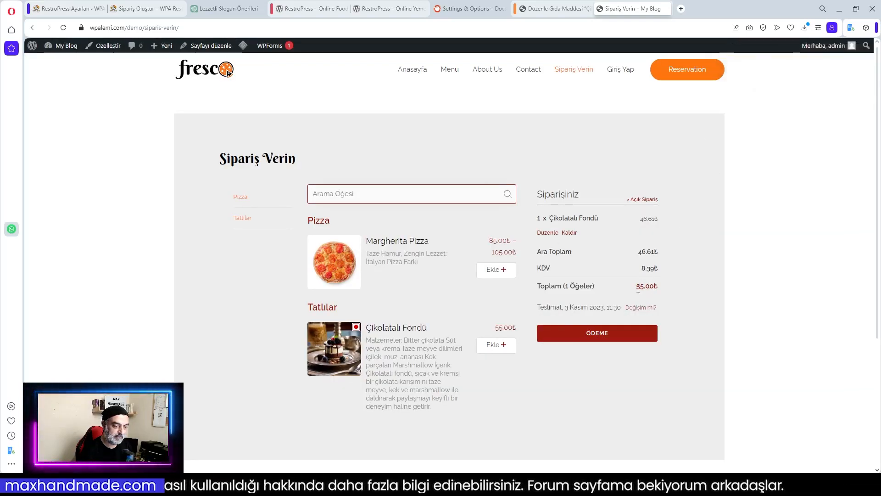
click(601, 339)
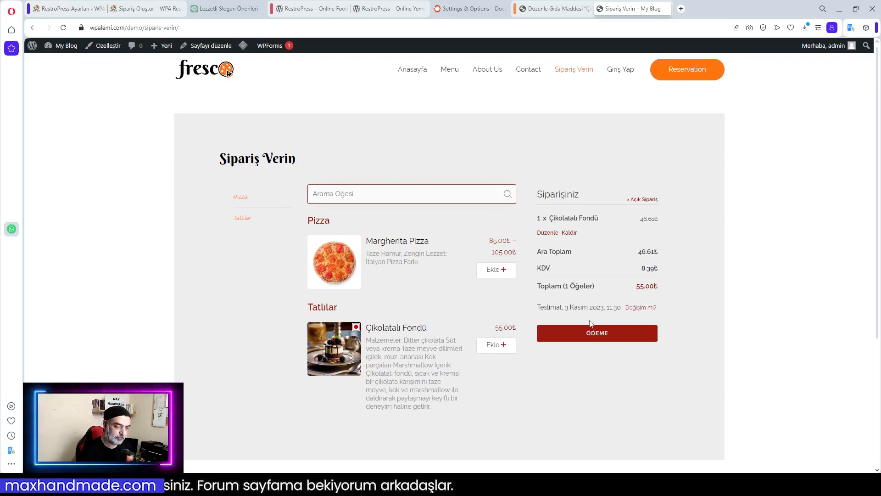
Raise the Çikolatalı Fondü quantity to 3 so the total reaches 165.00₺
click(548, 232)
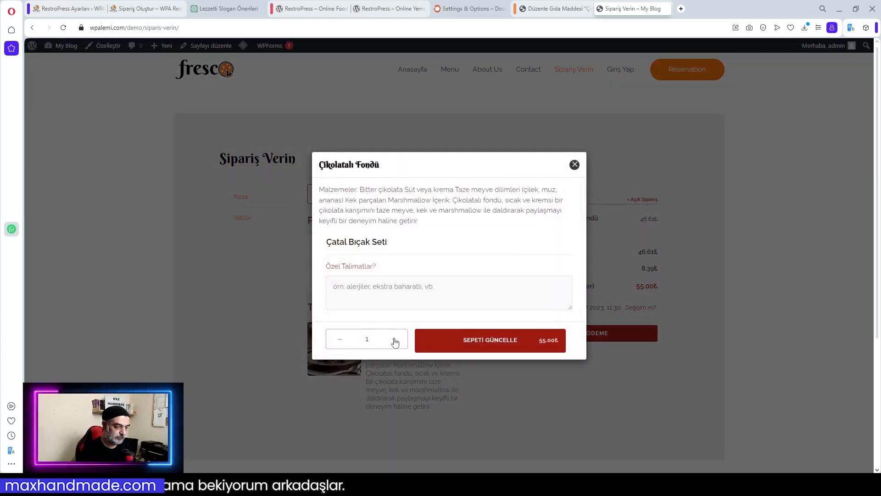
click(395, 342)
click(487, 343)
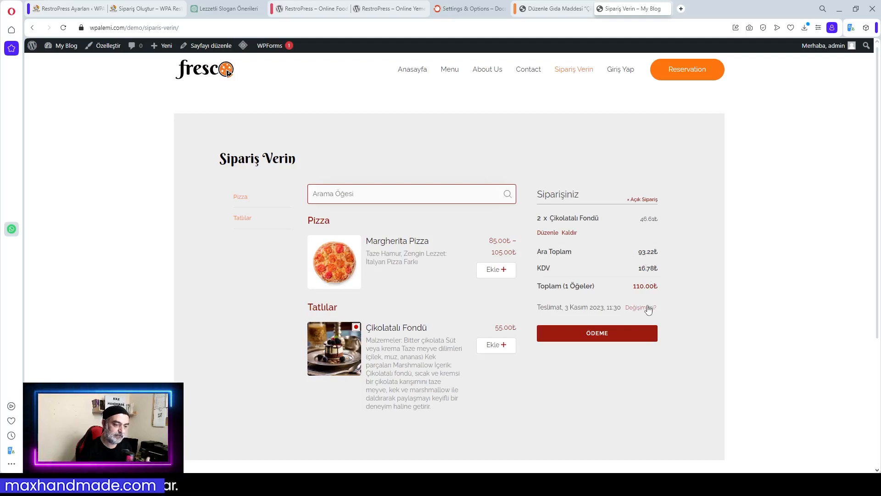
click(598, 335)
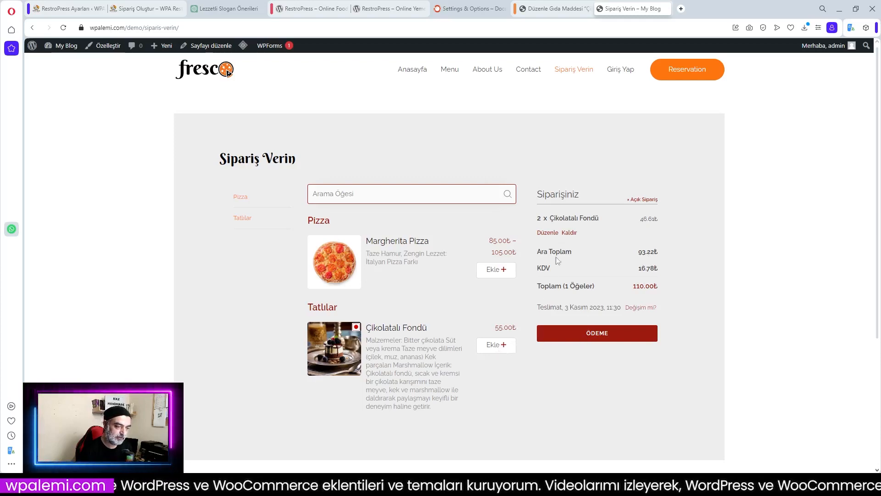
click(551, 234)
click(401, 343)
click(479, 345)
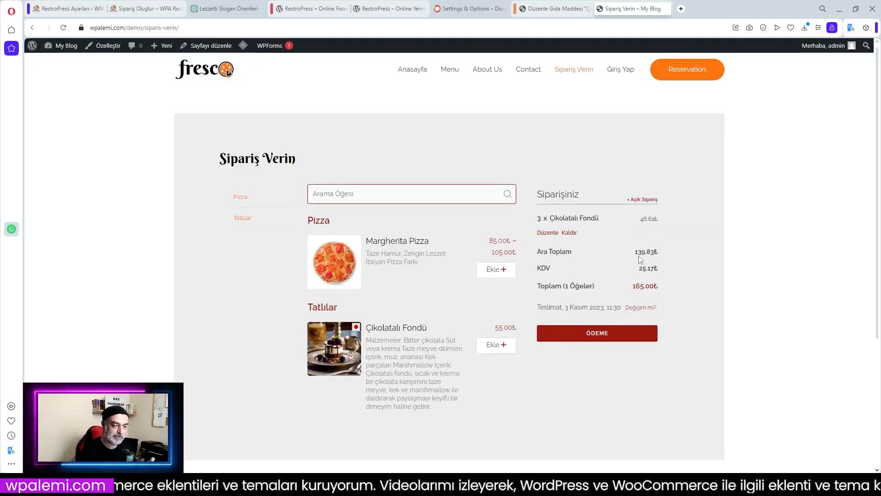
Go to checkout and review the form with Nakit ödeme selected
click(603, 336)
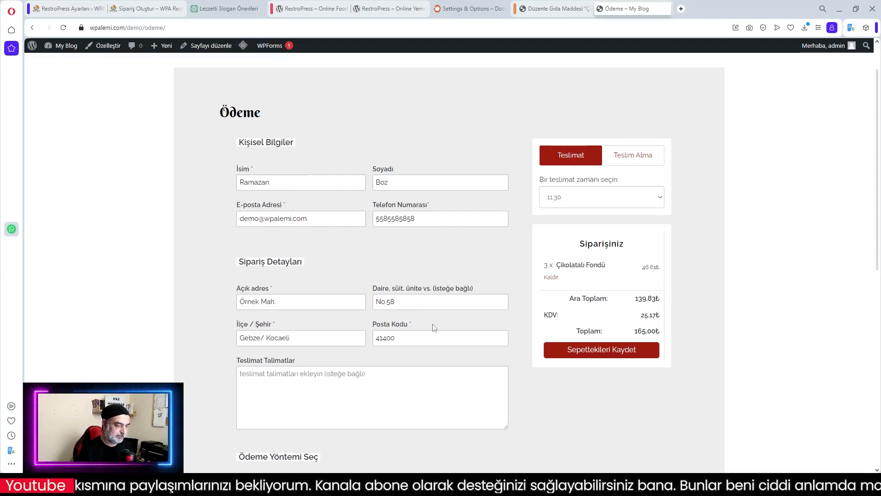
scroll(434, 327, down, 1)
scroll(433, 324, down, 2)
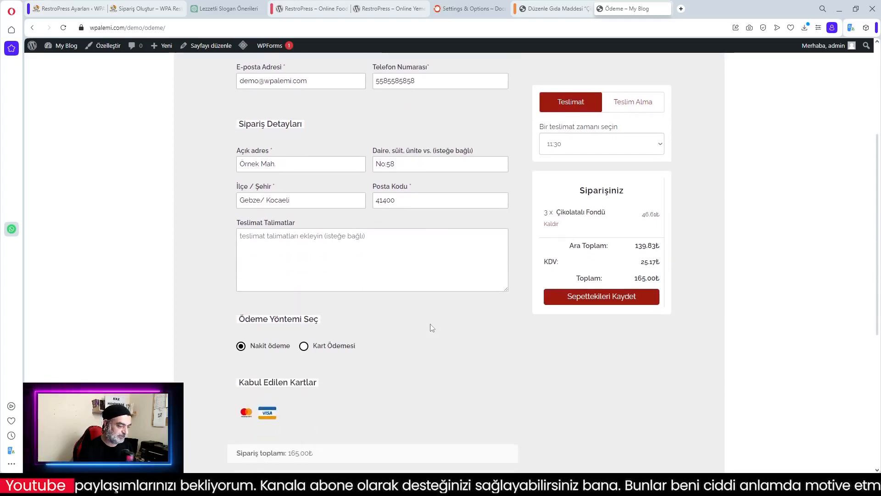
scroll(468, 332, down, 3)
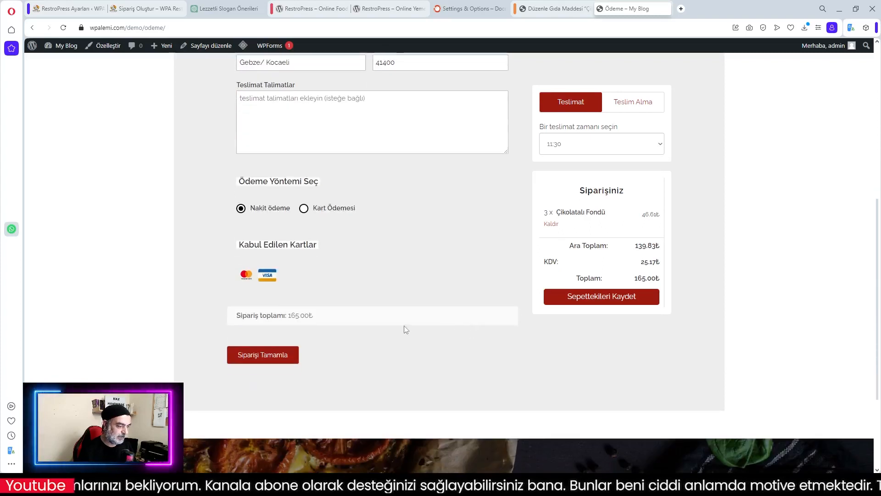
scroll(416, 336, up, 1)
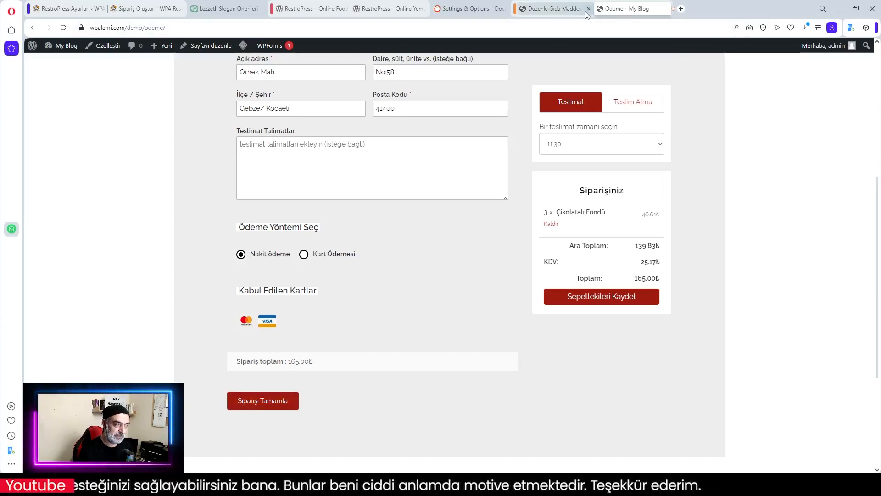
Open the public site in a new tab, then submit the cash order
click(567, 12)
mouse_move(64, 46)
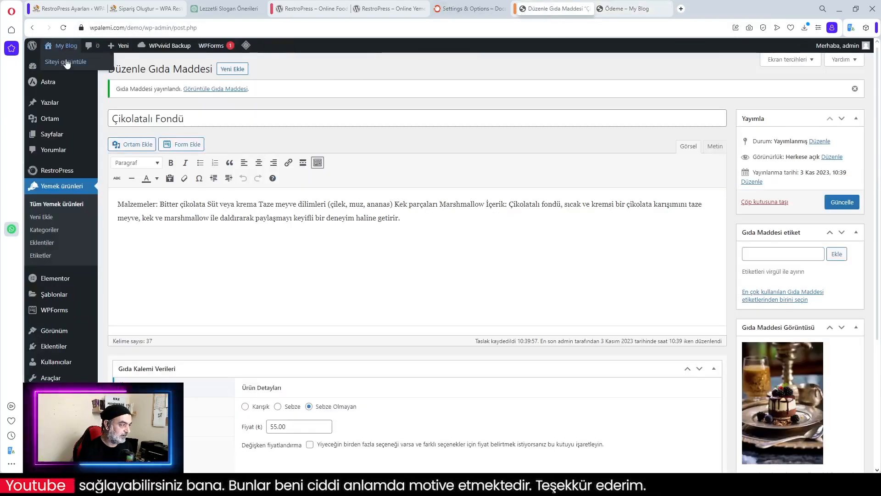
middle_click(66, 63)
click(694, 7)
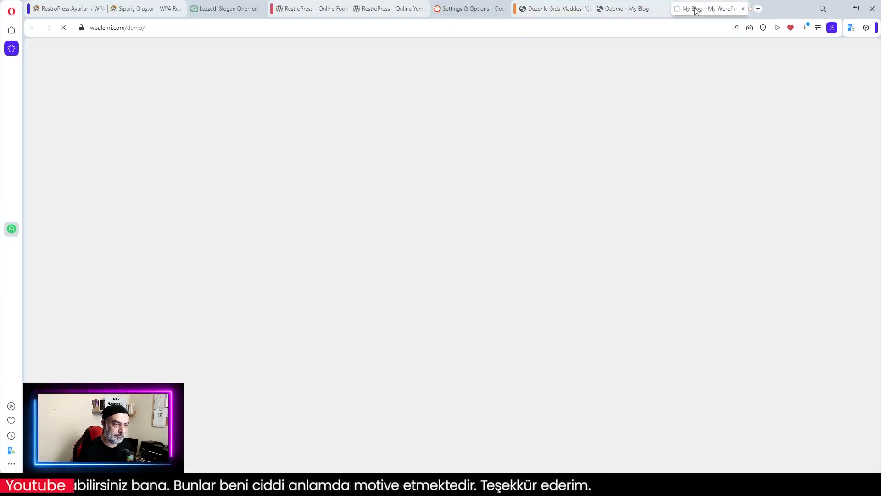
scroll(720, 222, down, 2)
scroll(720, 222, up, 2)
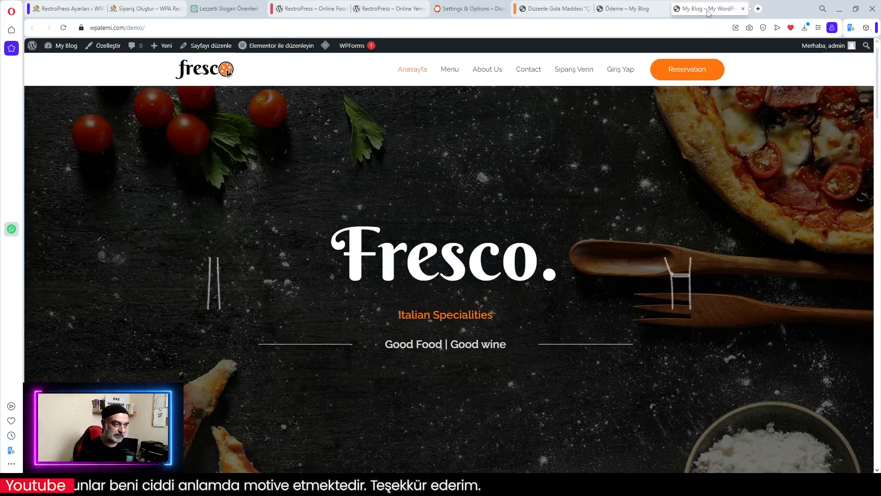
click(625, 12)
click(295, 402)
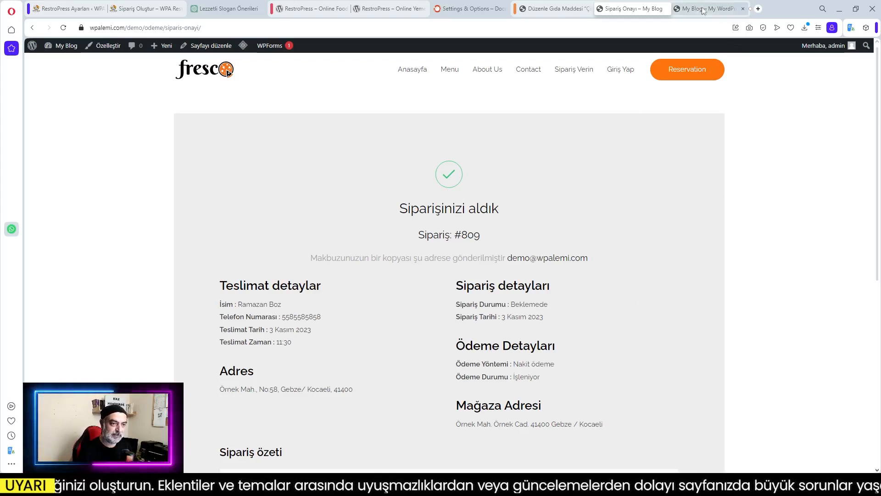
Review the order confirmation, then open Tüm Yemek ürünleri in the admin
click(566, 10)
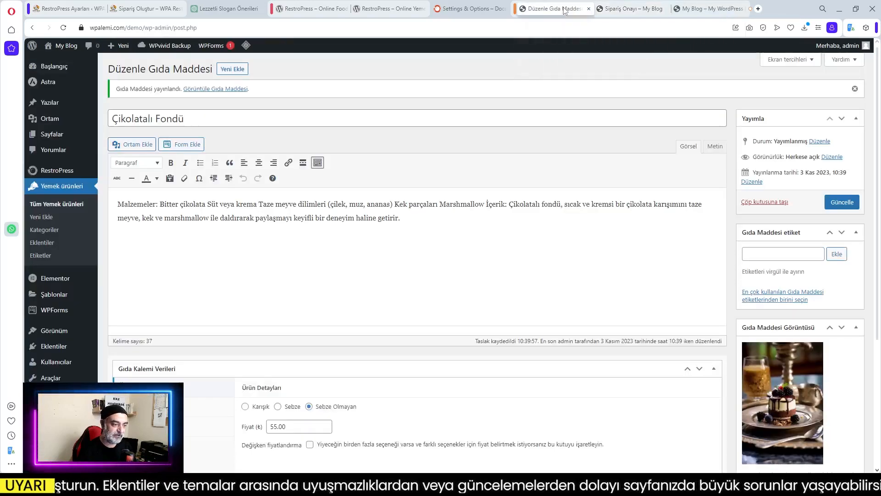
click(630, 10)
scroll(549, 328, down, 2)
scroll(575, 271, down, 3)
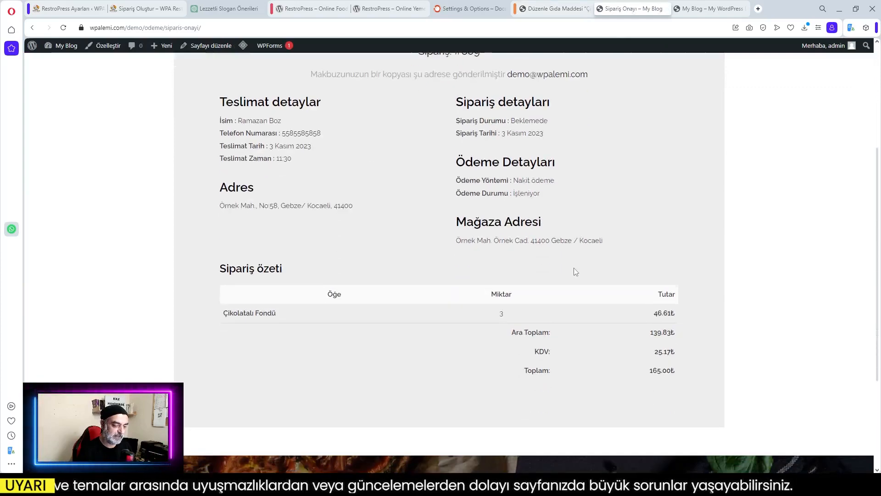
scroll(576, 277, up, 5)
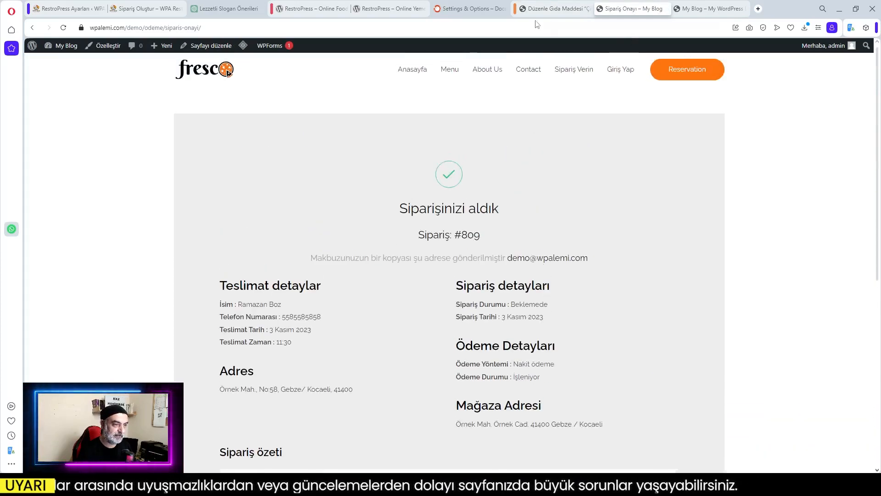
click(551, 10)
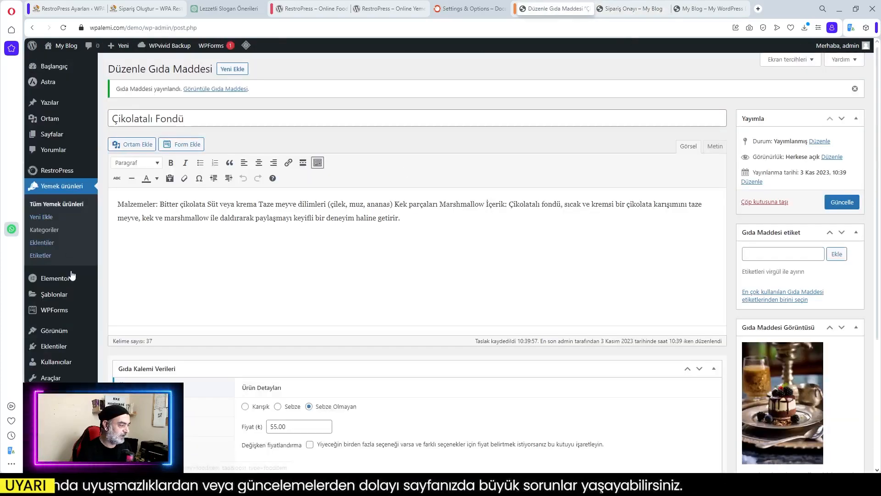
click(44, 215)
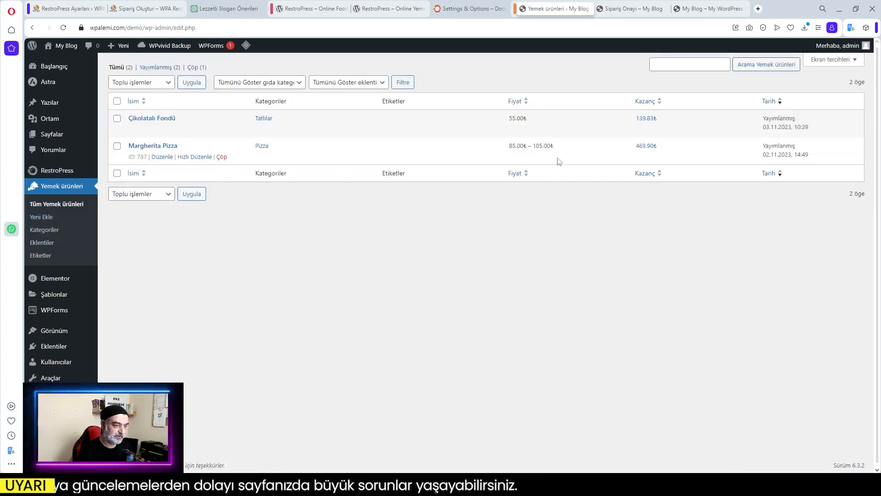
Browse RestroPress Siparişler and Müşteriler, ending on the Raporlar page
click(50, 170)
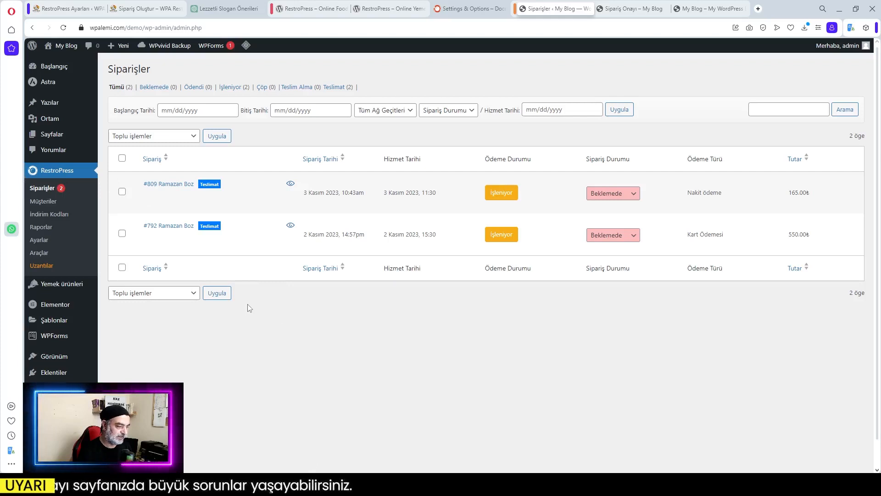
mouse_move(193, 246)
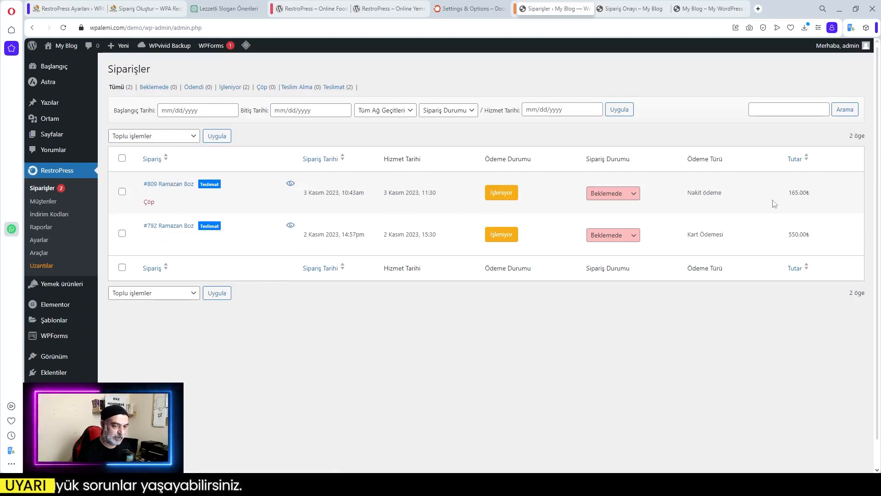
click(41, 202)
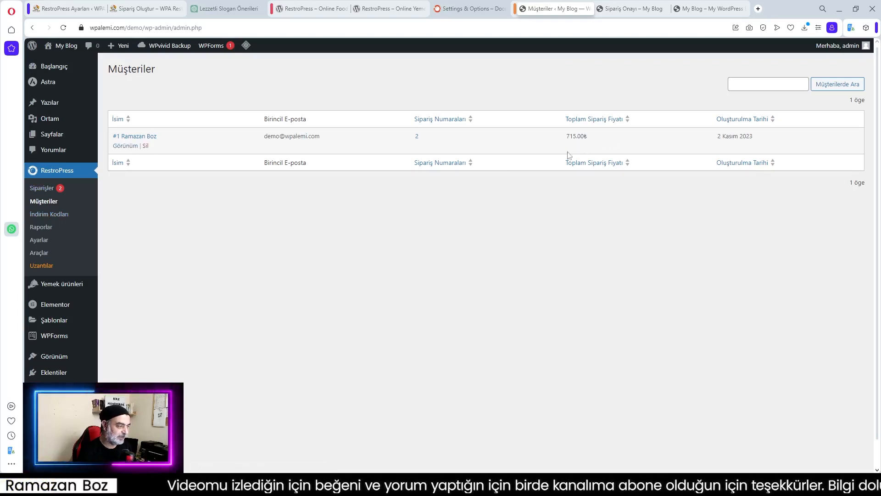
click(40, 230)
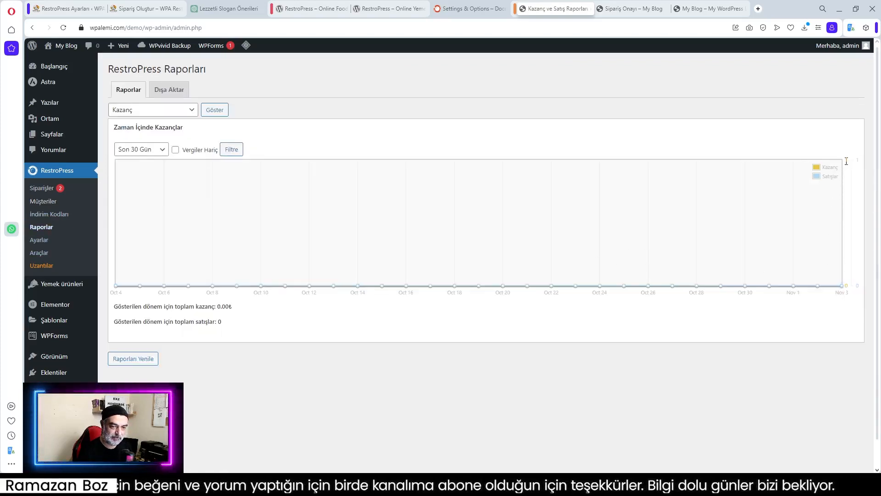
Show the Kategoriye Göre Kazançlar report, then return to the Siparişler list
click(179, 111)
click(144, 121)
click(214, 111)
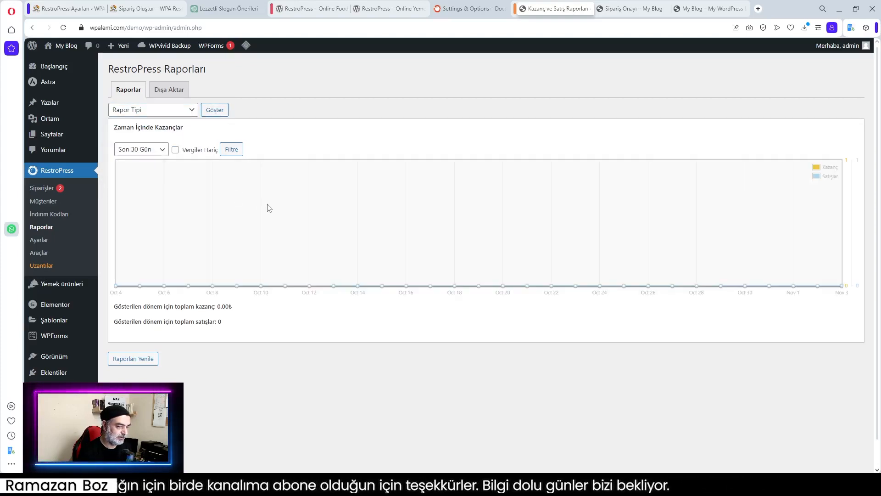
click(151, 110)
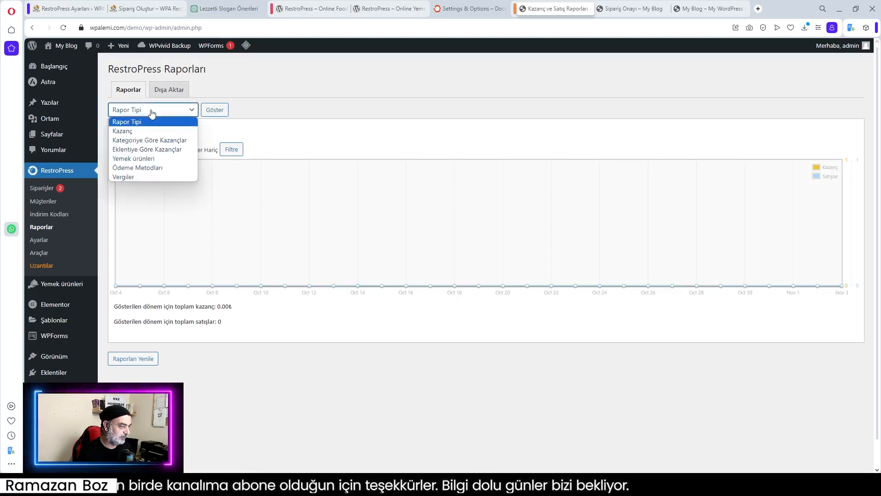
click(149, 140)
click(214, 111)
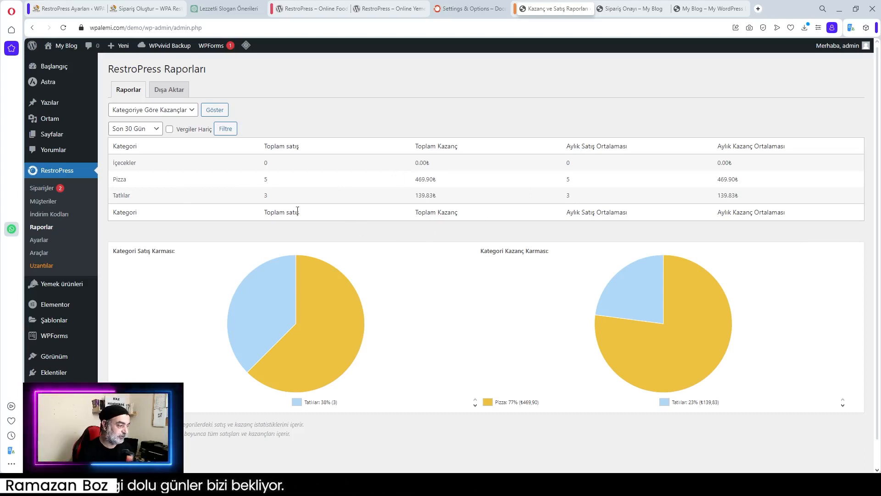
click(42, 189)
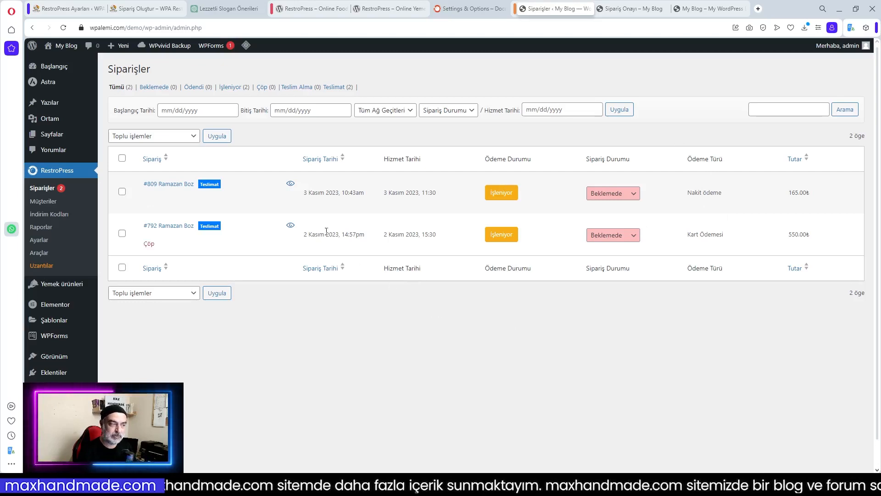
Open order #809 and review its three Çikolatalı Fondü, 165.00₺ total and cash payment
click(177, 186)
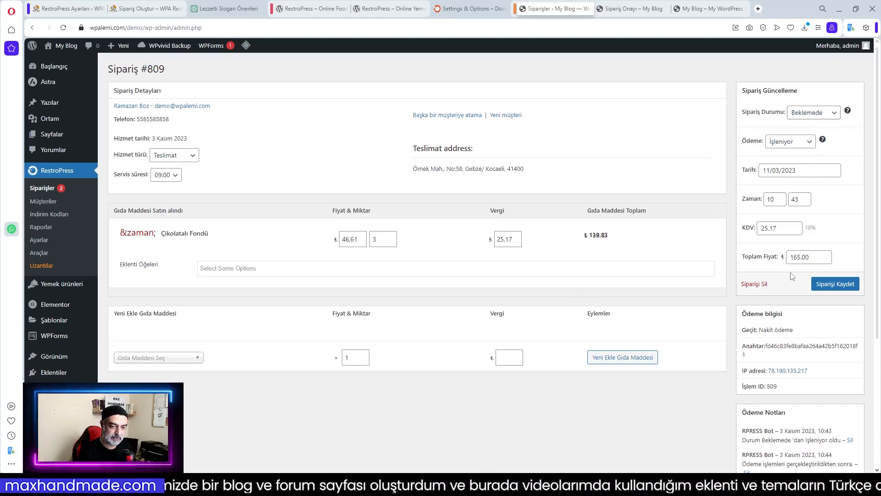
scroll(793, 276, down, 1)
scroll(792, 276, up, 1)
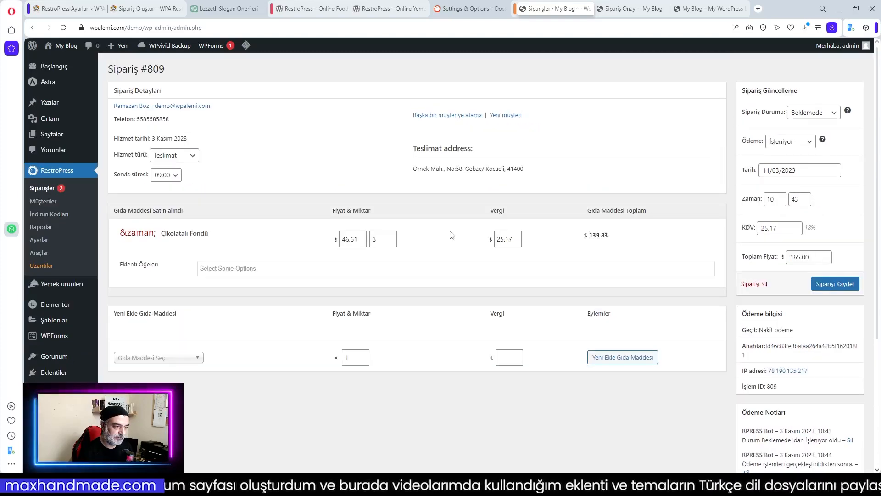
scroll(601, 271, down, 2)
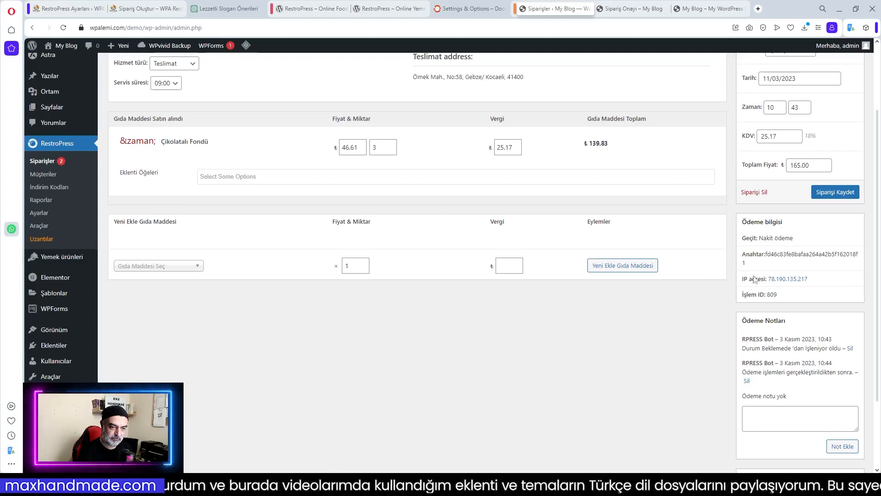
scroll(791, 261, down, 2)
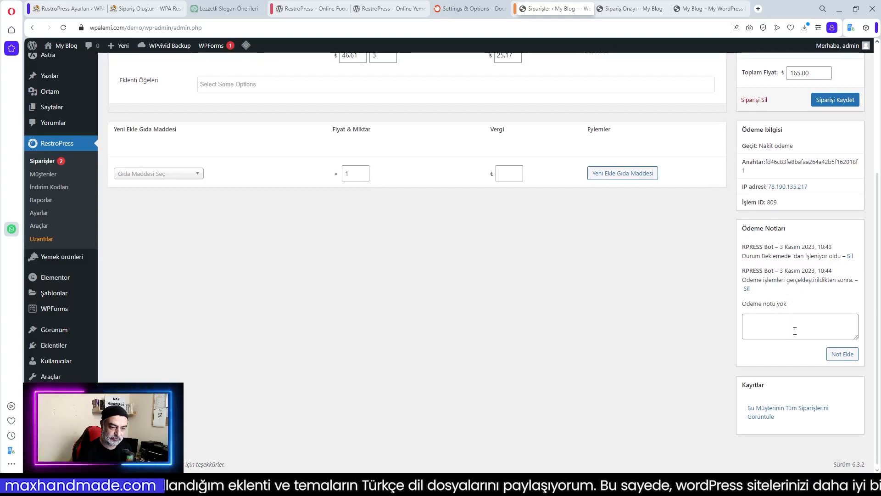
scroll(652, 303, up, 4)
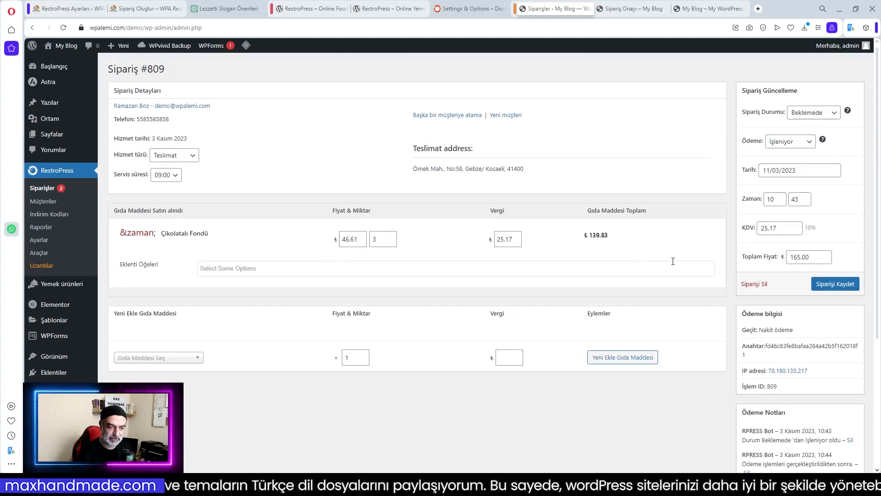
Set order #809's status to Kabul edilmiş and save the order
click(834, 115)
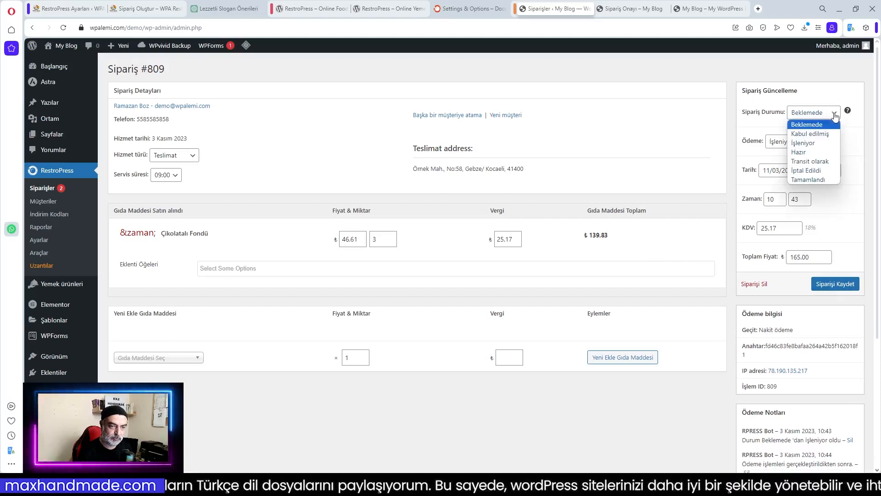
click(814, 133)
click(836, 284)
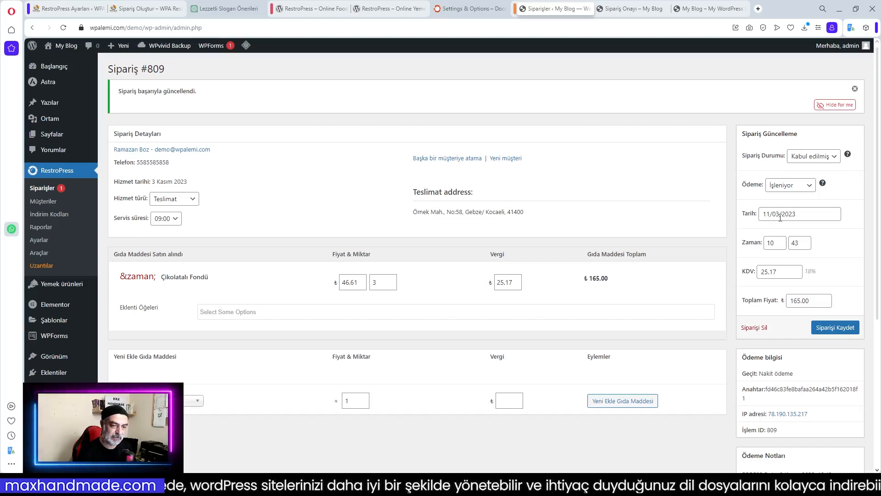
Change the status to Tamamlandı, save, and confirm it shows completed in Siparişler
click(831, 160)
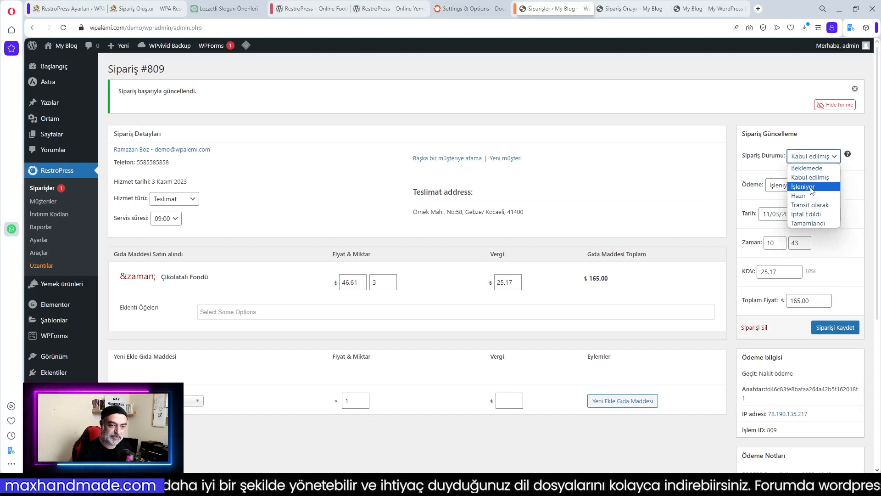
click(815, 224)
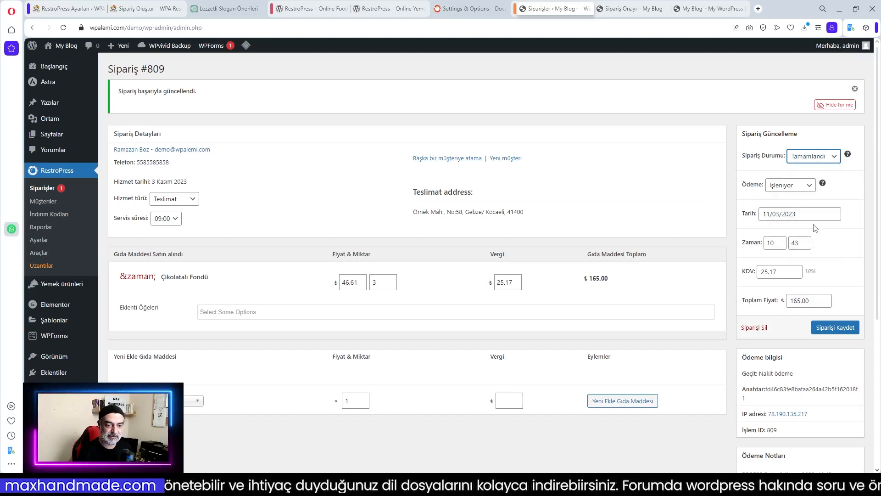
click(835, 326)
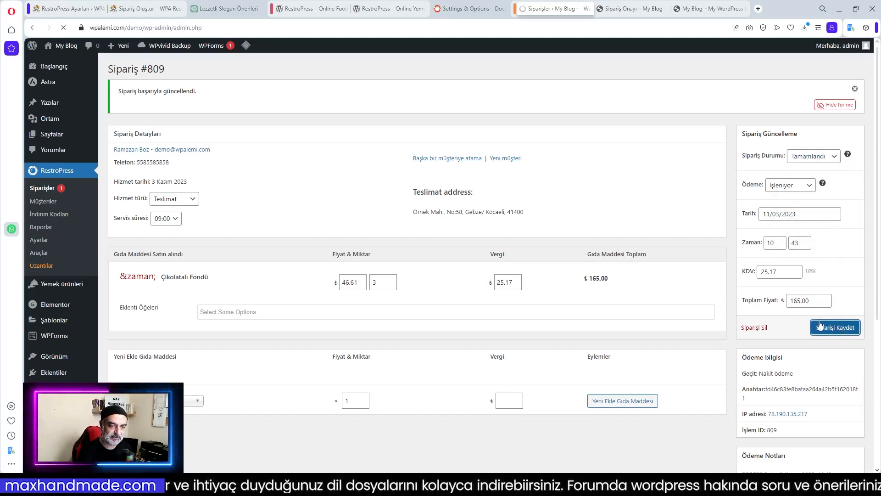
click(42, 188)
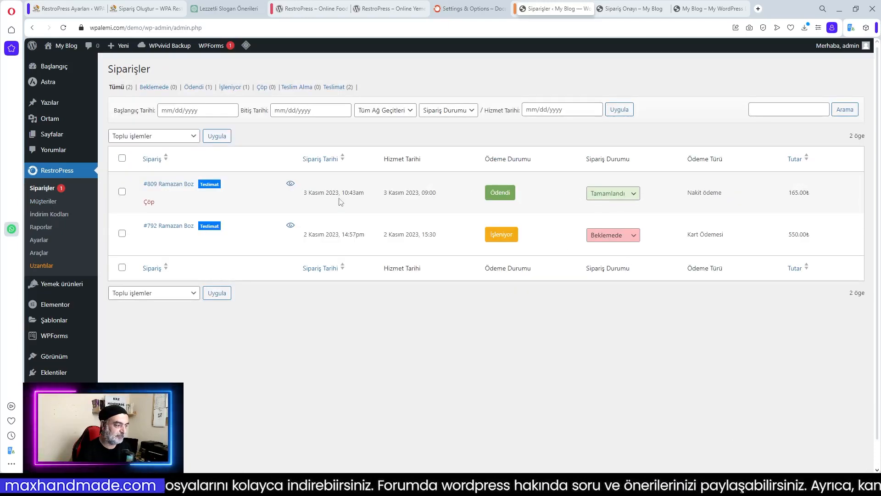
click(290, 185)
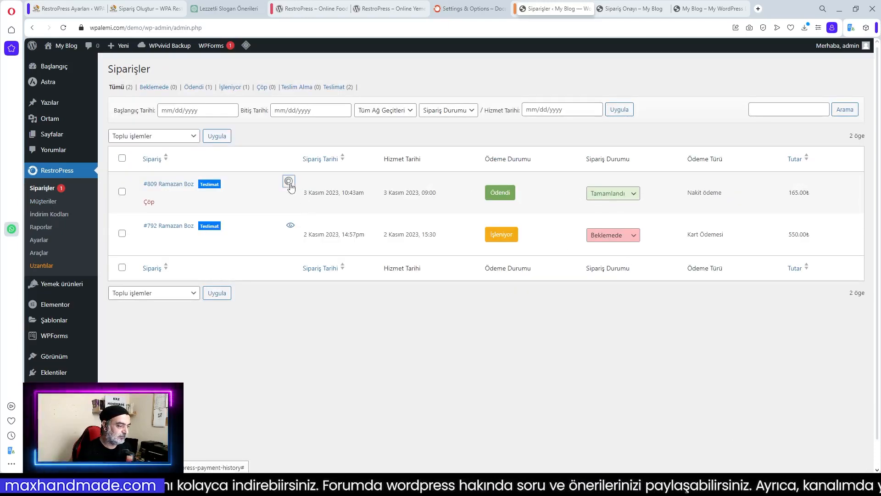